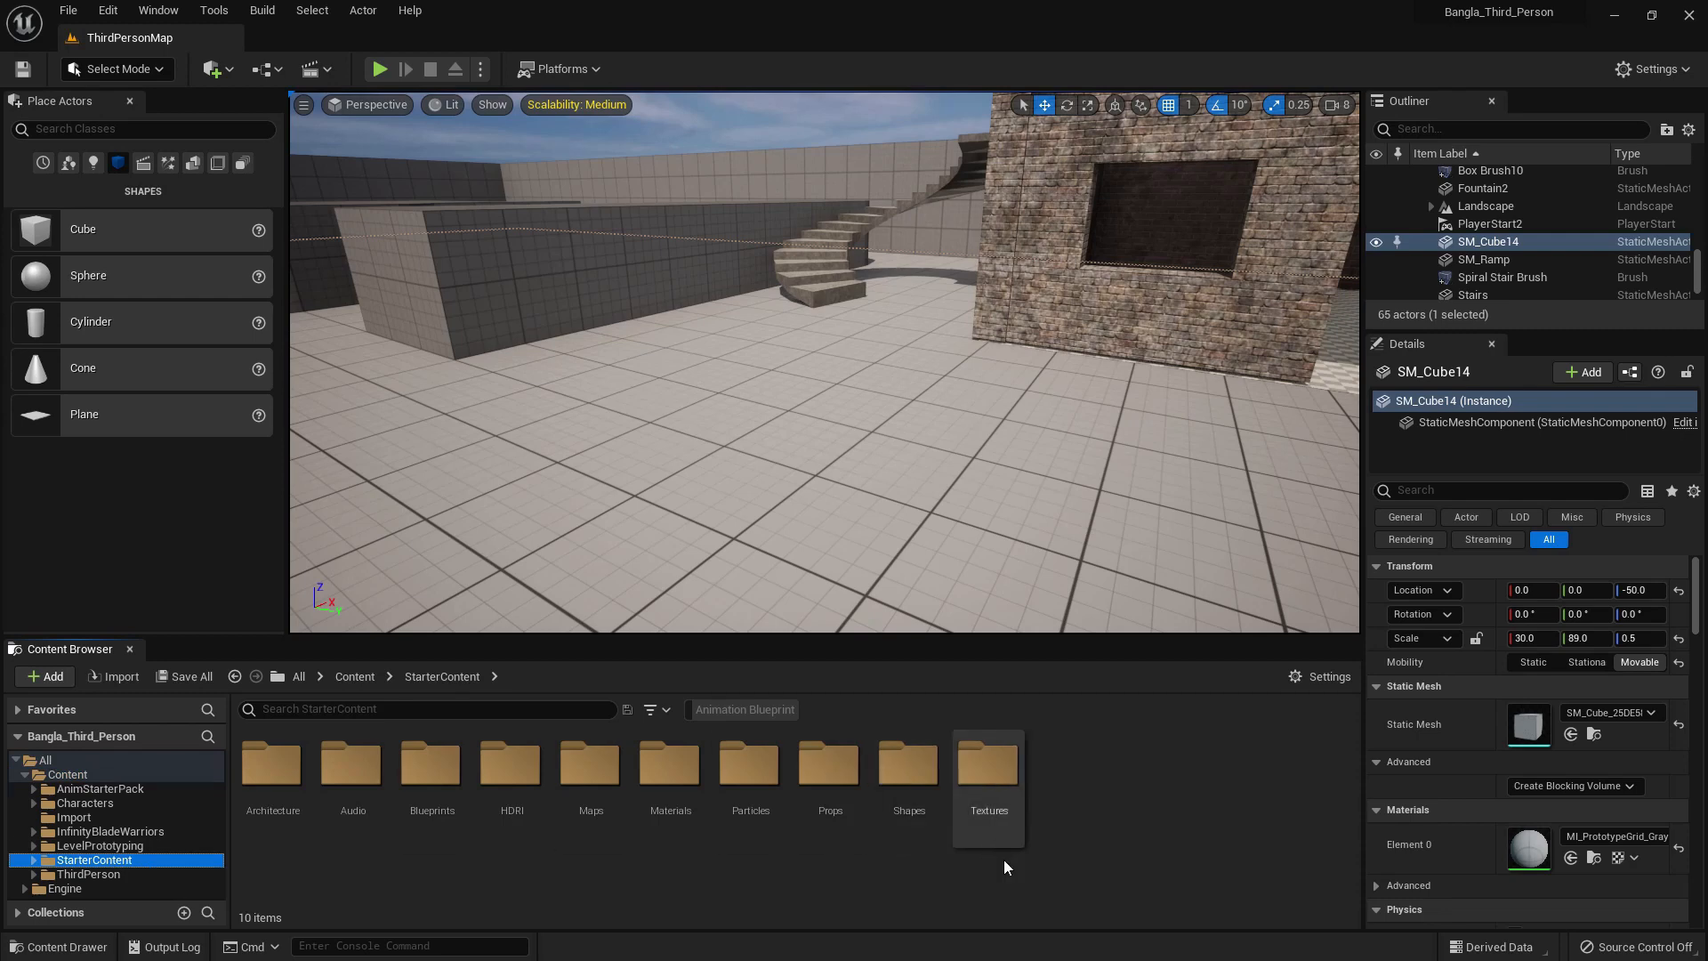
# - Open the Textures folder of StarterContent and enlarge the Content Browser area
pyautogui.click(669, 805)
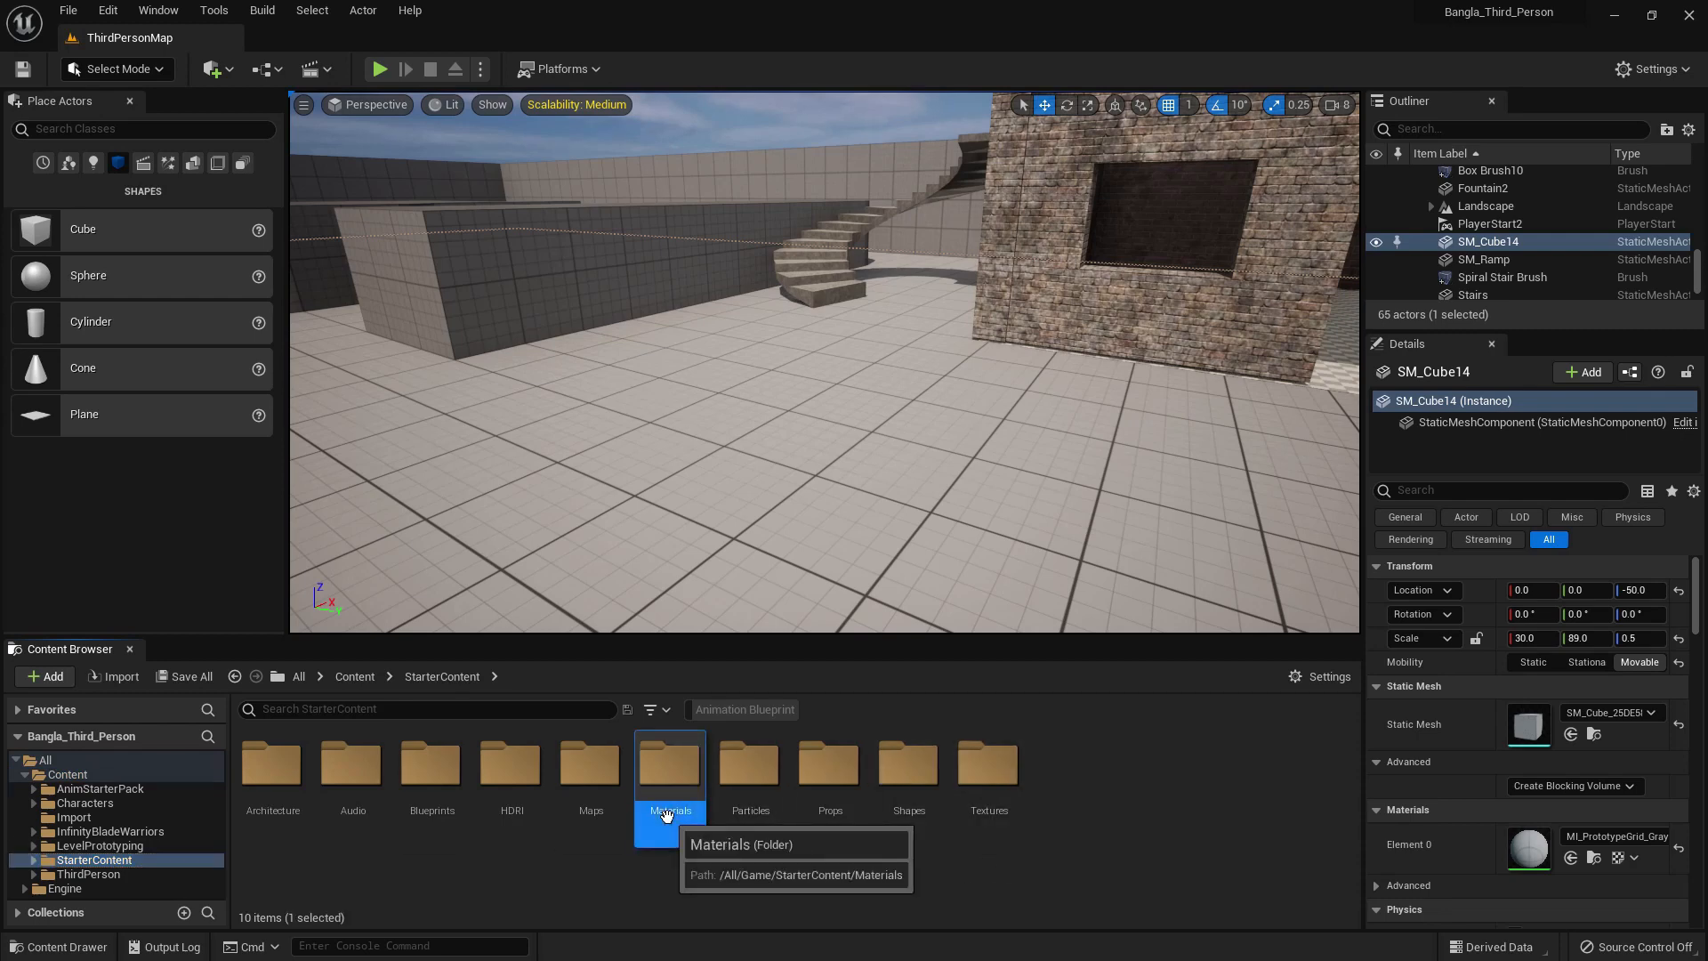
pyautogui.click(979, 810)
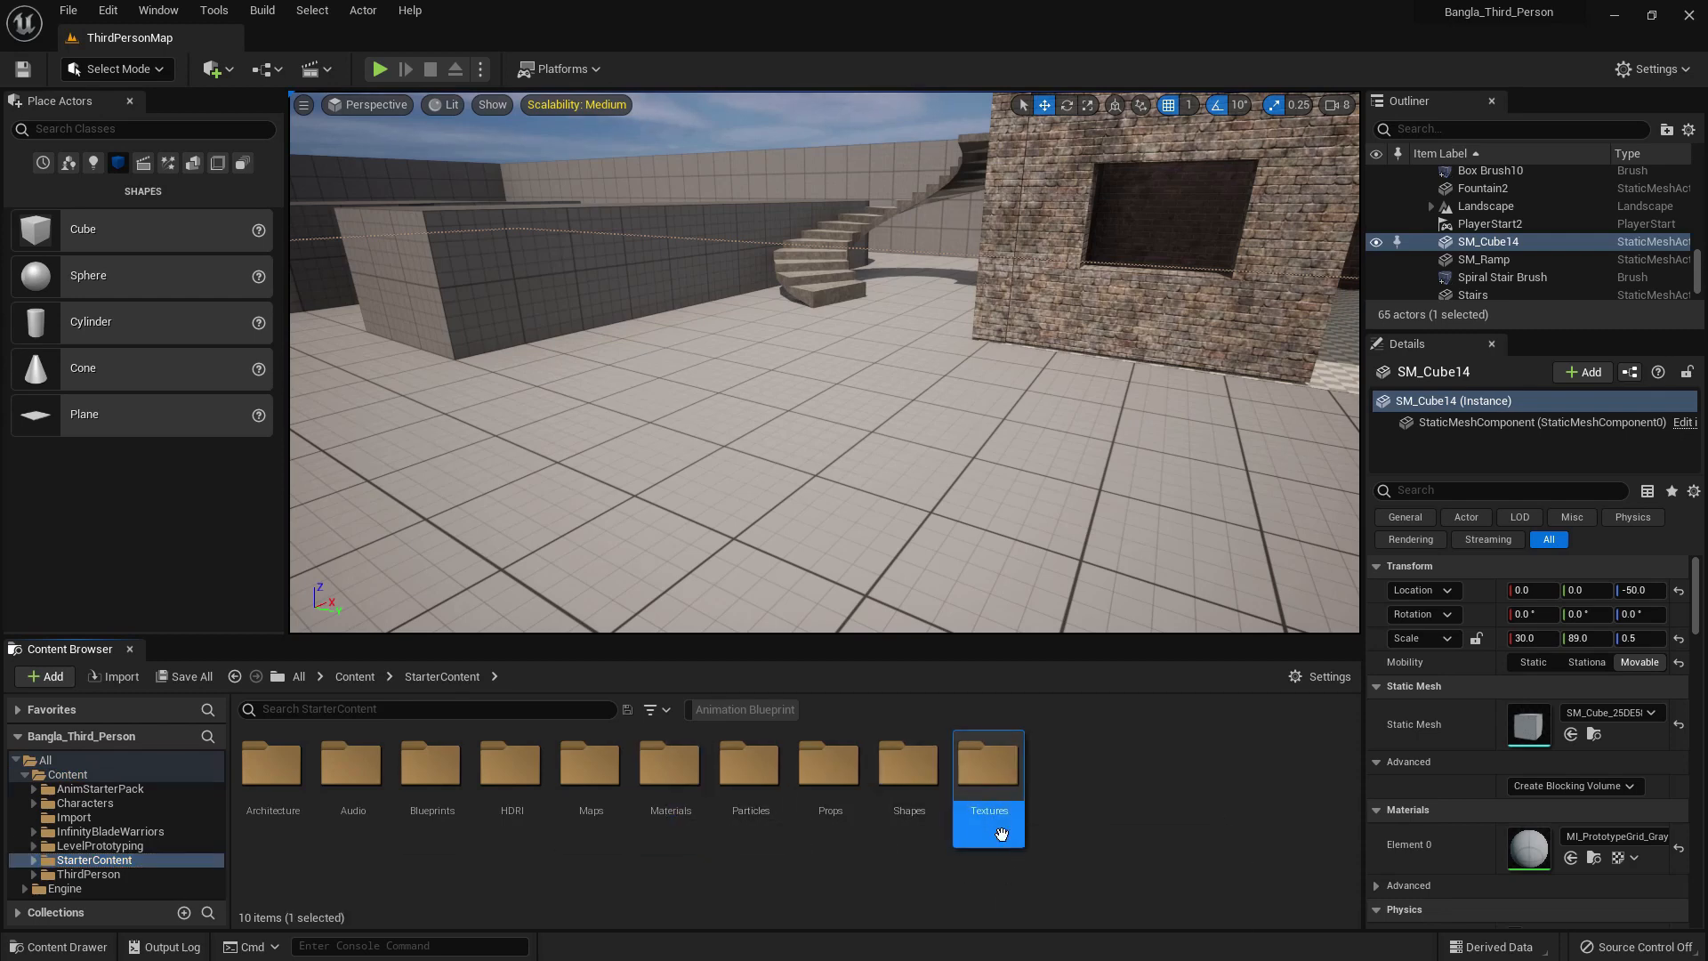
pyautogui.doubleClick(998, 836)
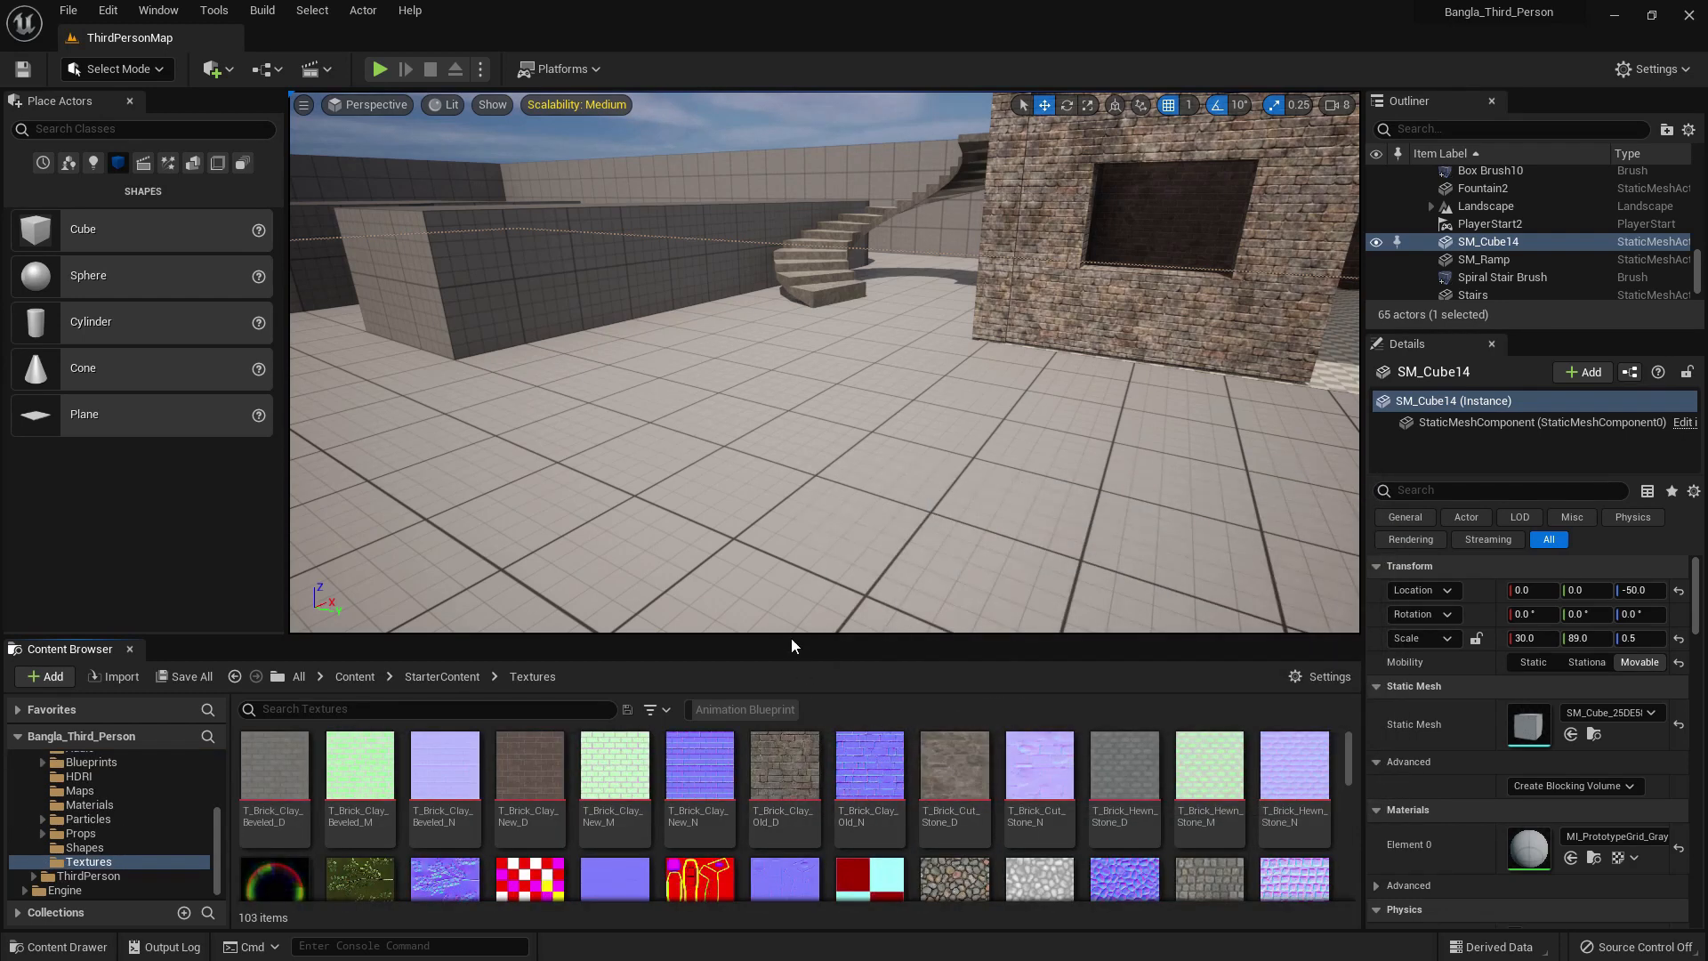
pyautogui.moveTo(791, 637); pyautogui.dragTo(790, 454)
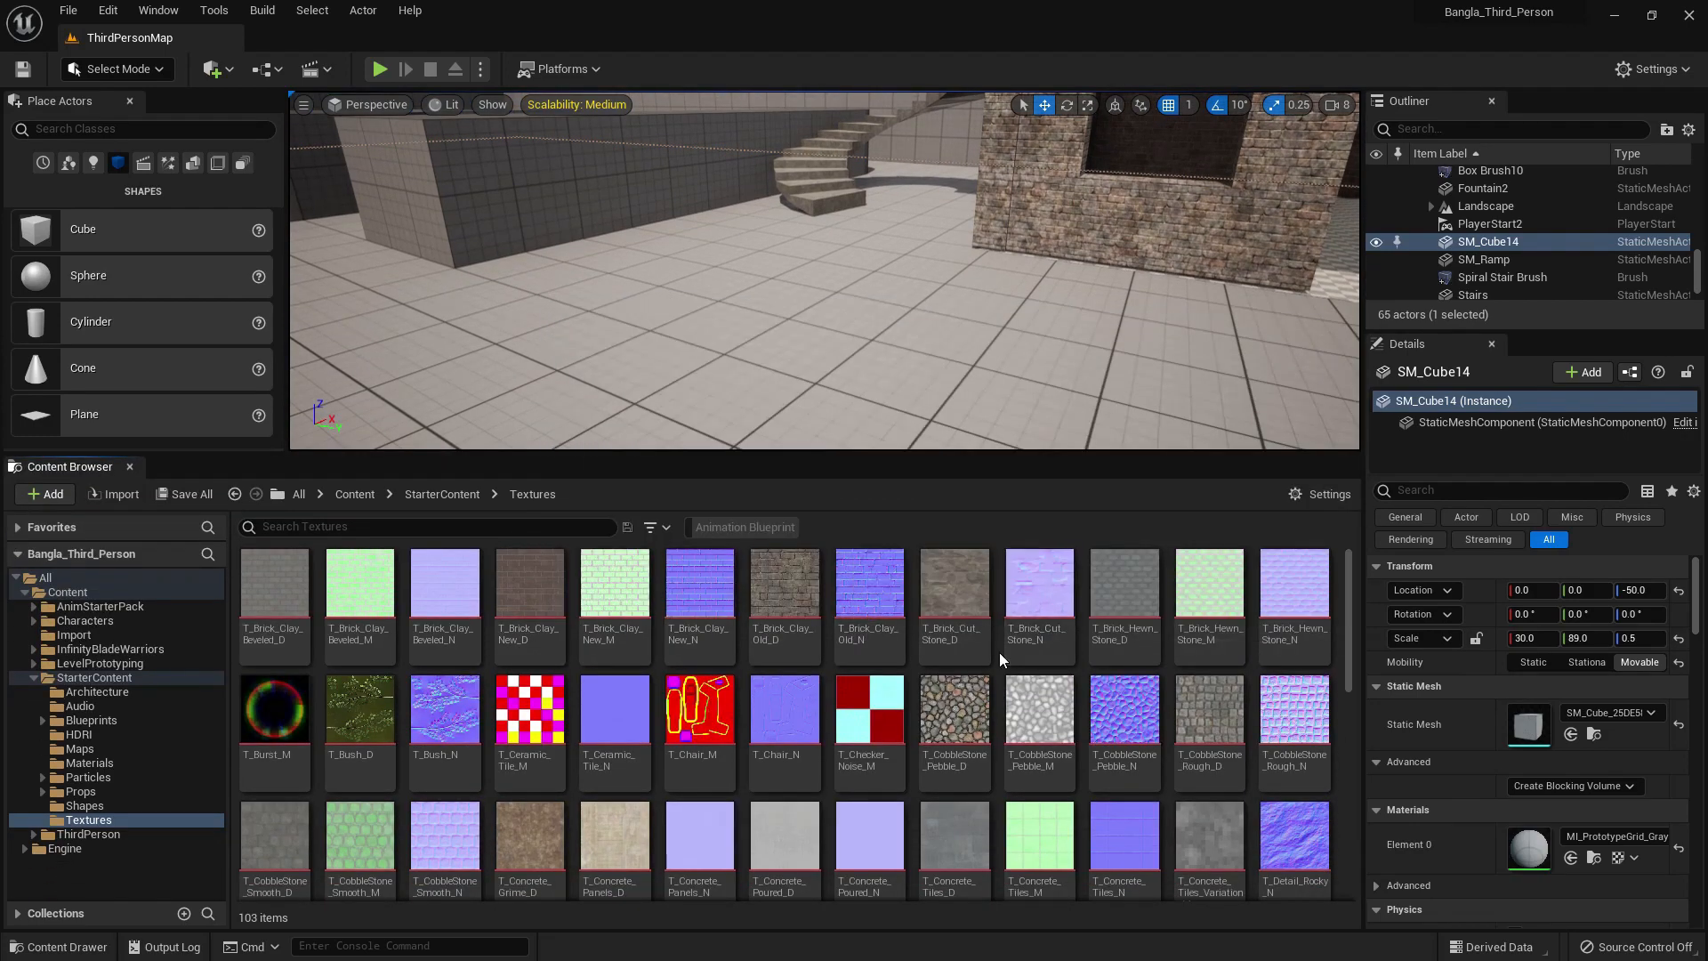
# - Open the T_CobbleStone_Pebble_D texture for viewing and close it again
pyautogui.scroll(-1, 1000, 653)
pyautogui.doubleClick(925, 673)
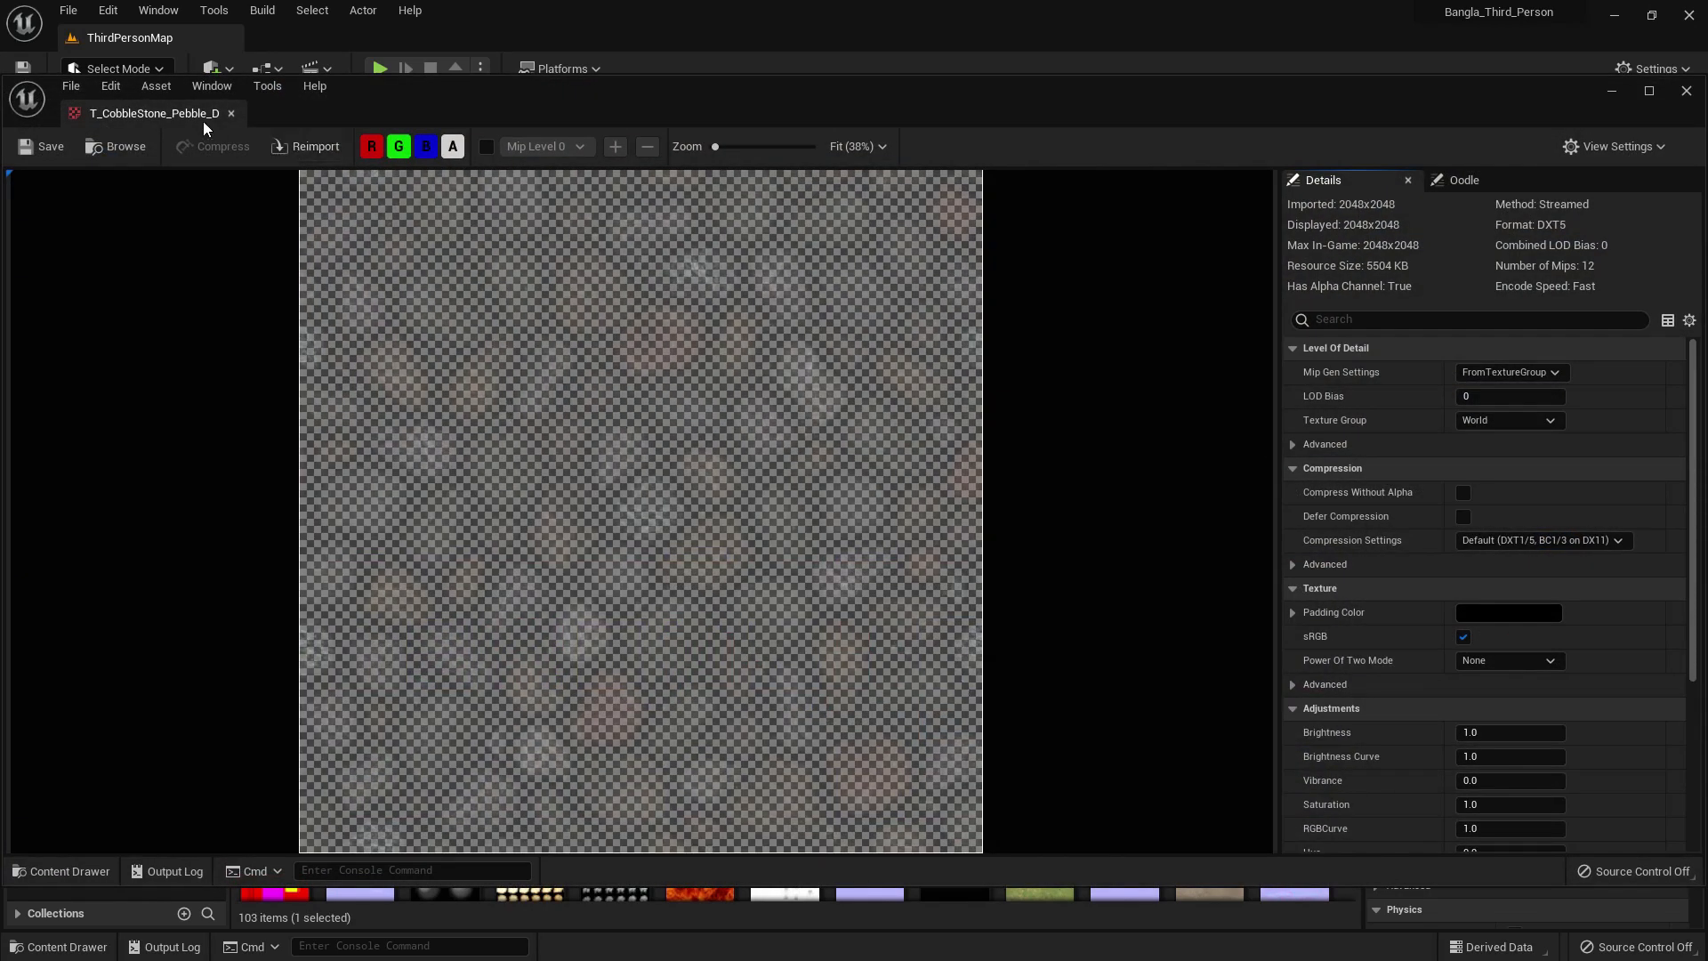
pyautogui.click(232, 113)
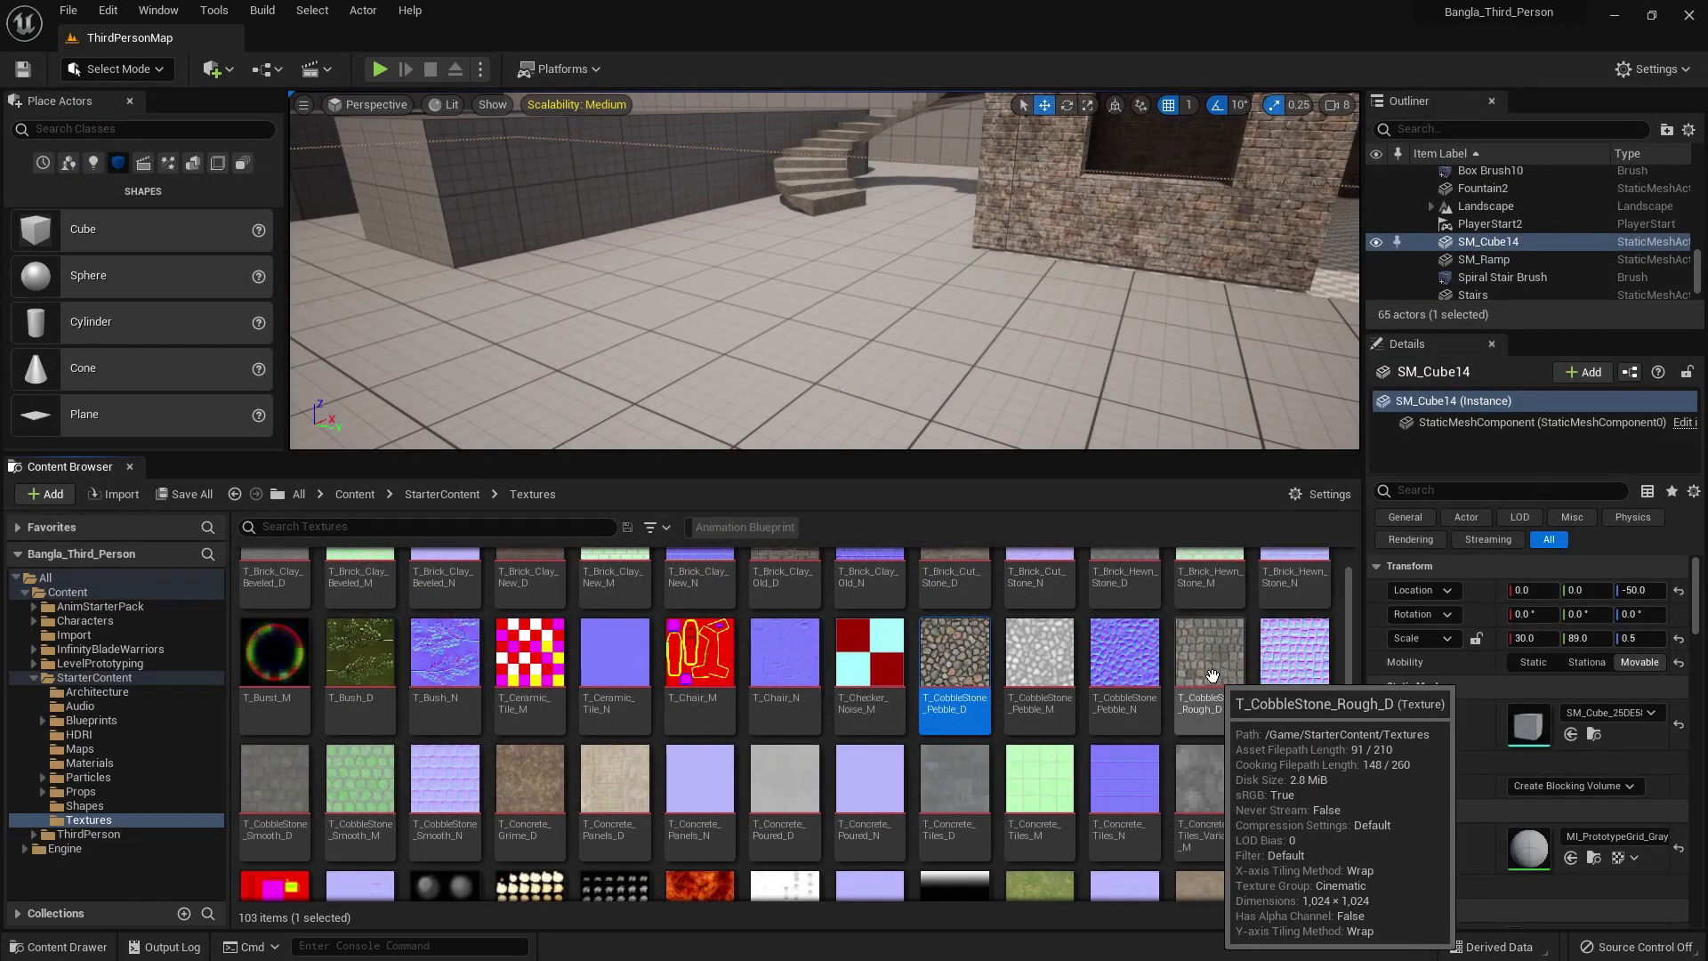
# - Examine the T_CobbleStone_Rough_D texture and its detail settings, and close its editor
pyautogui.click(1204, 678)
pyautogui.doubleClick(1205, 678)
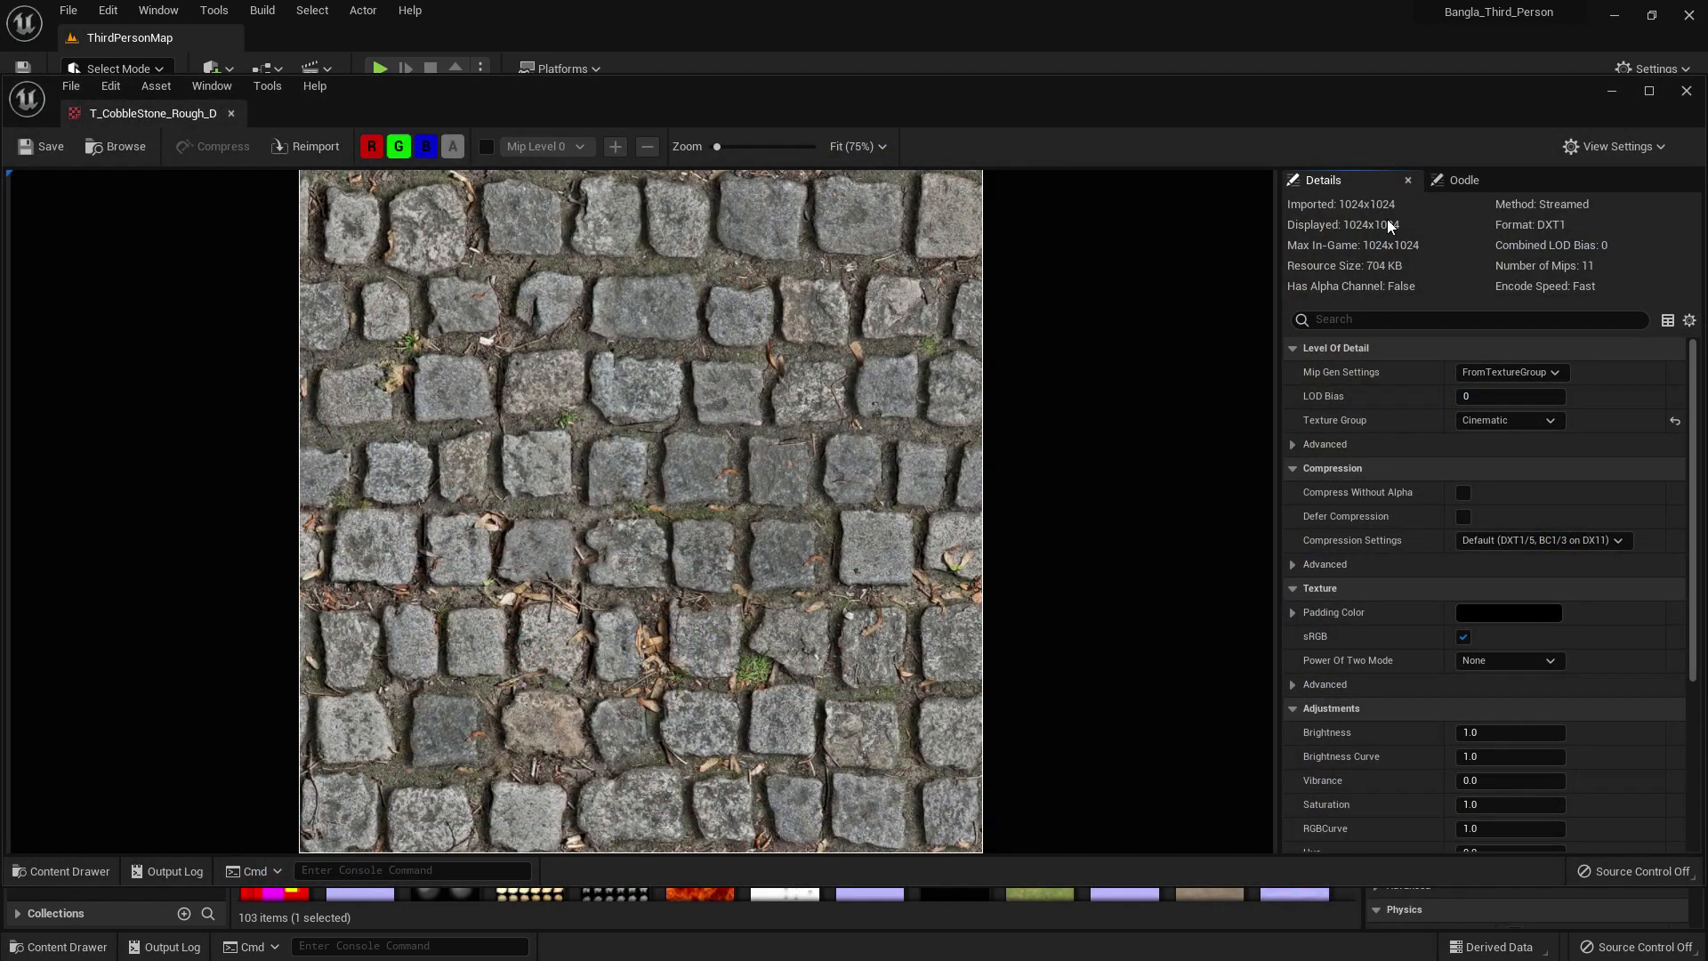
pyautogui.scroll(-5, 1517, 446)
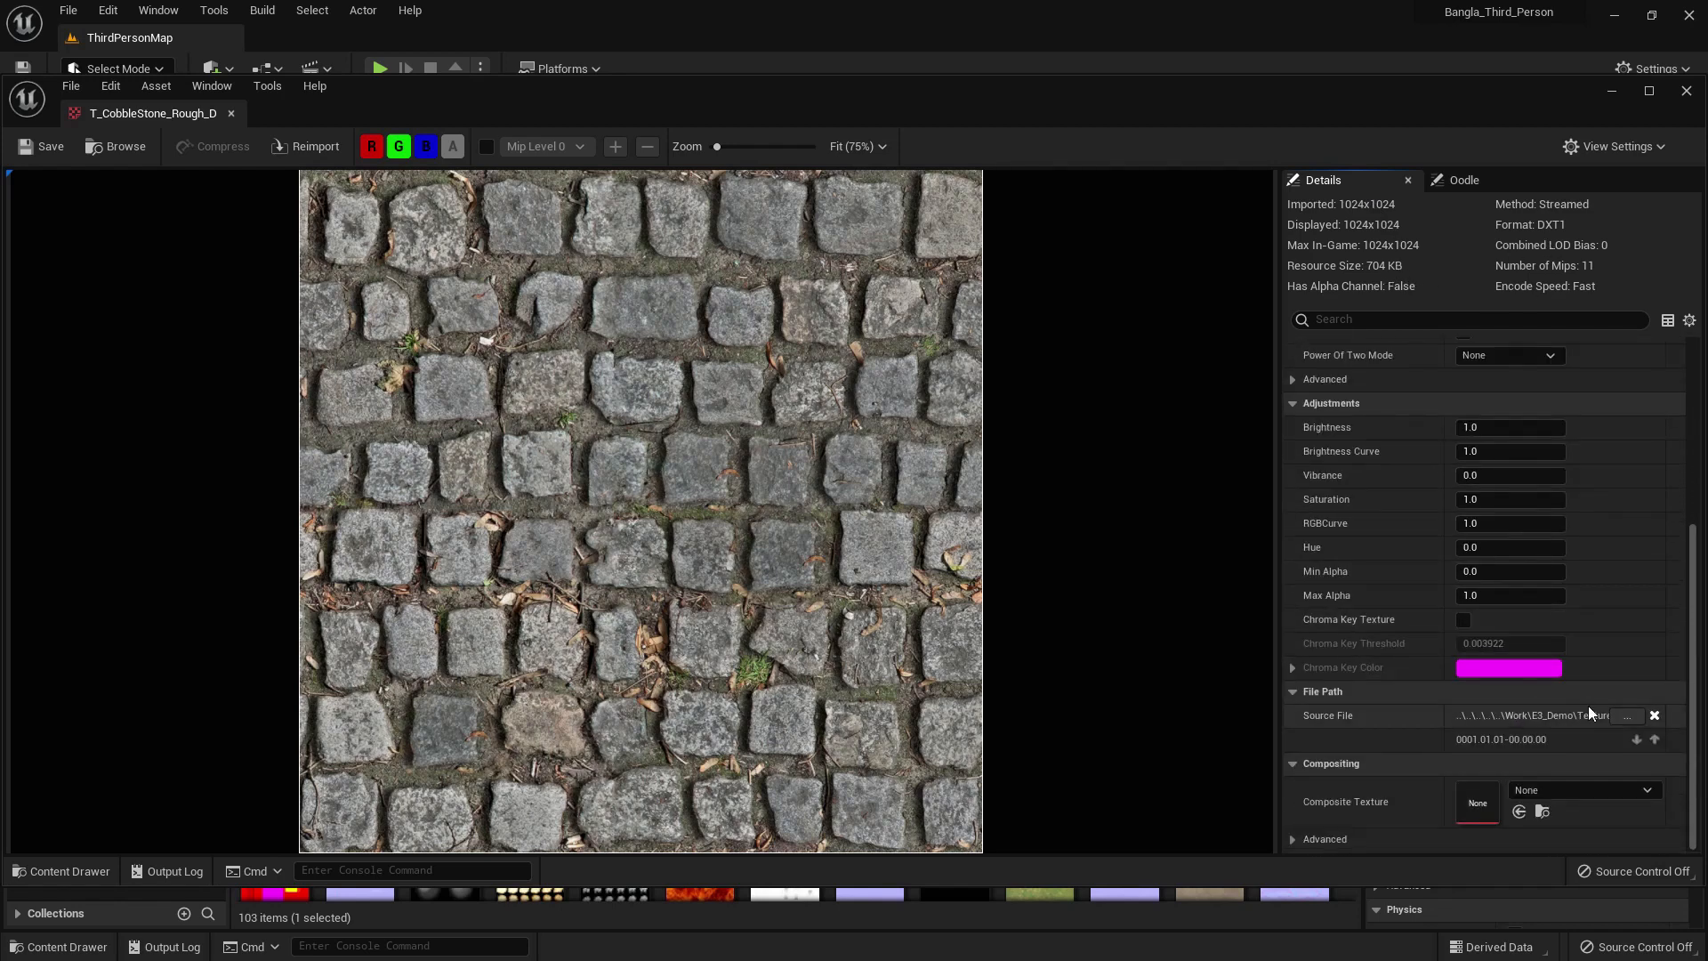
pyautogui.click(230, 113)
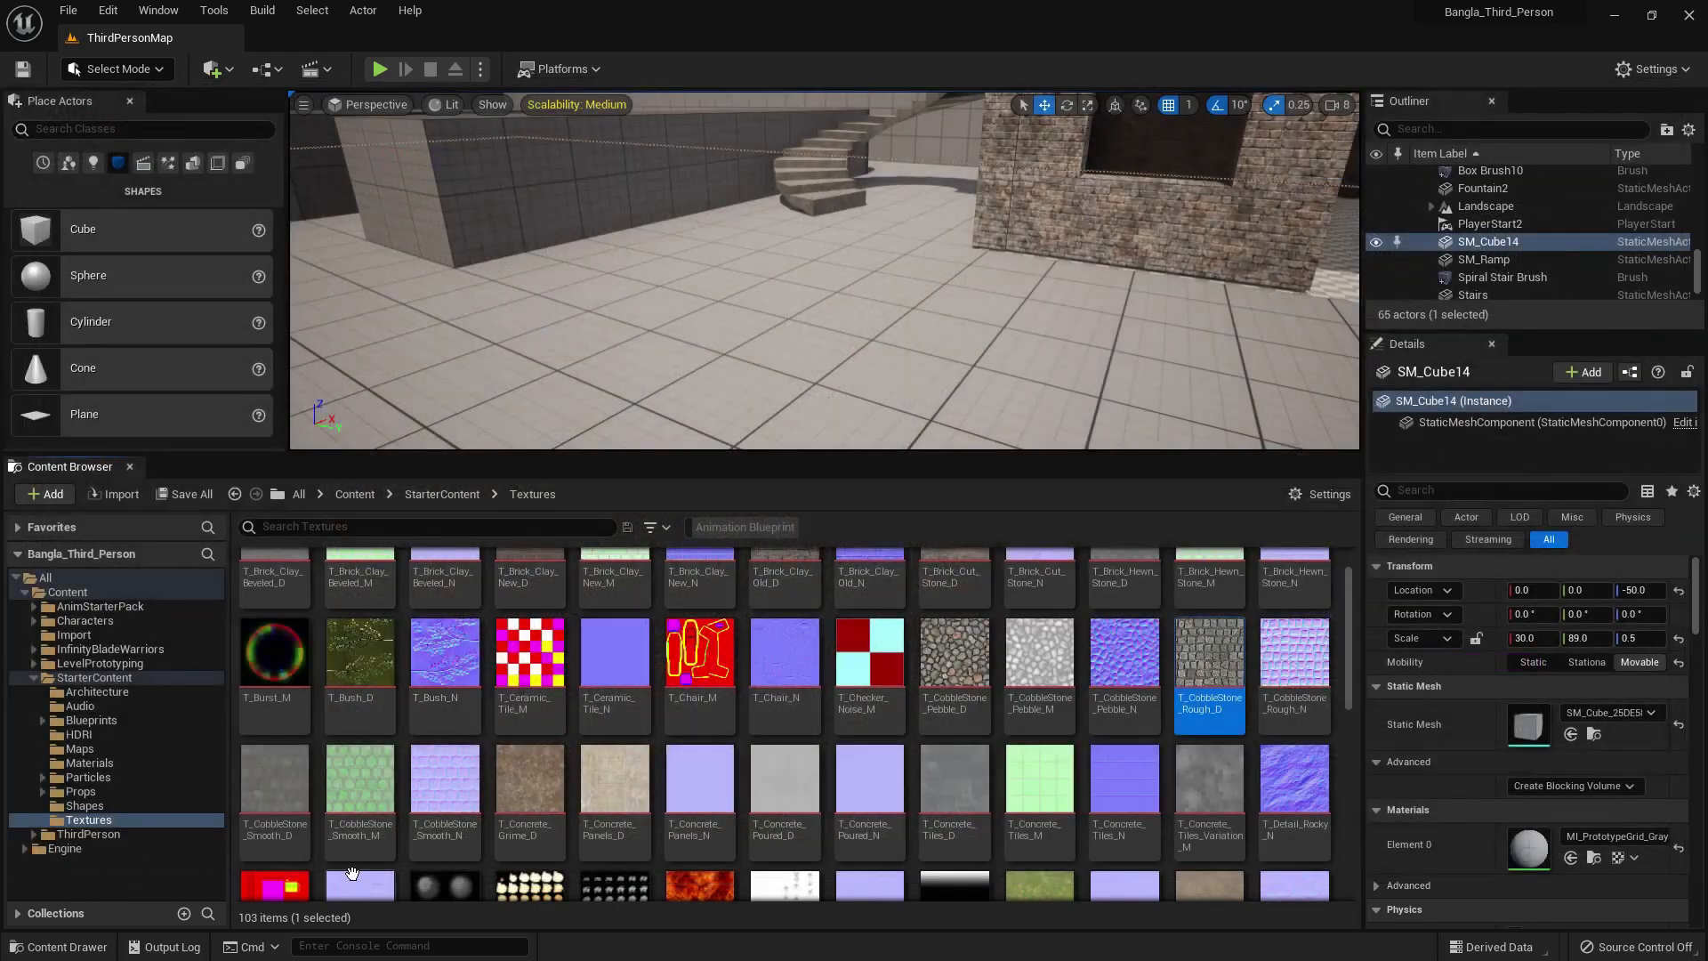
# - Open the M_Brick_Clay_New material from the StarterContent Materials folder and examine its preview and node graph
pyautogui.click(126, 765)
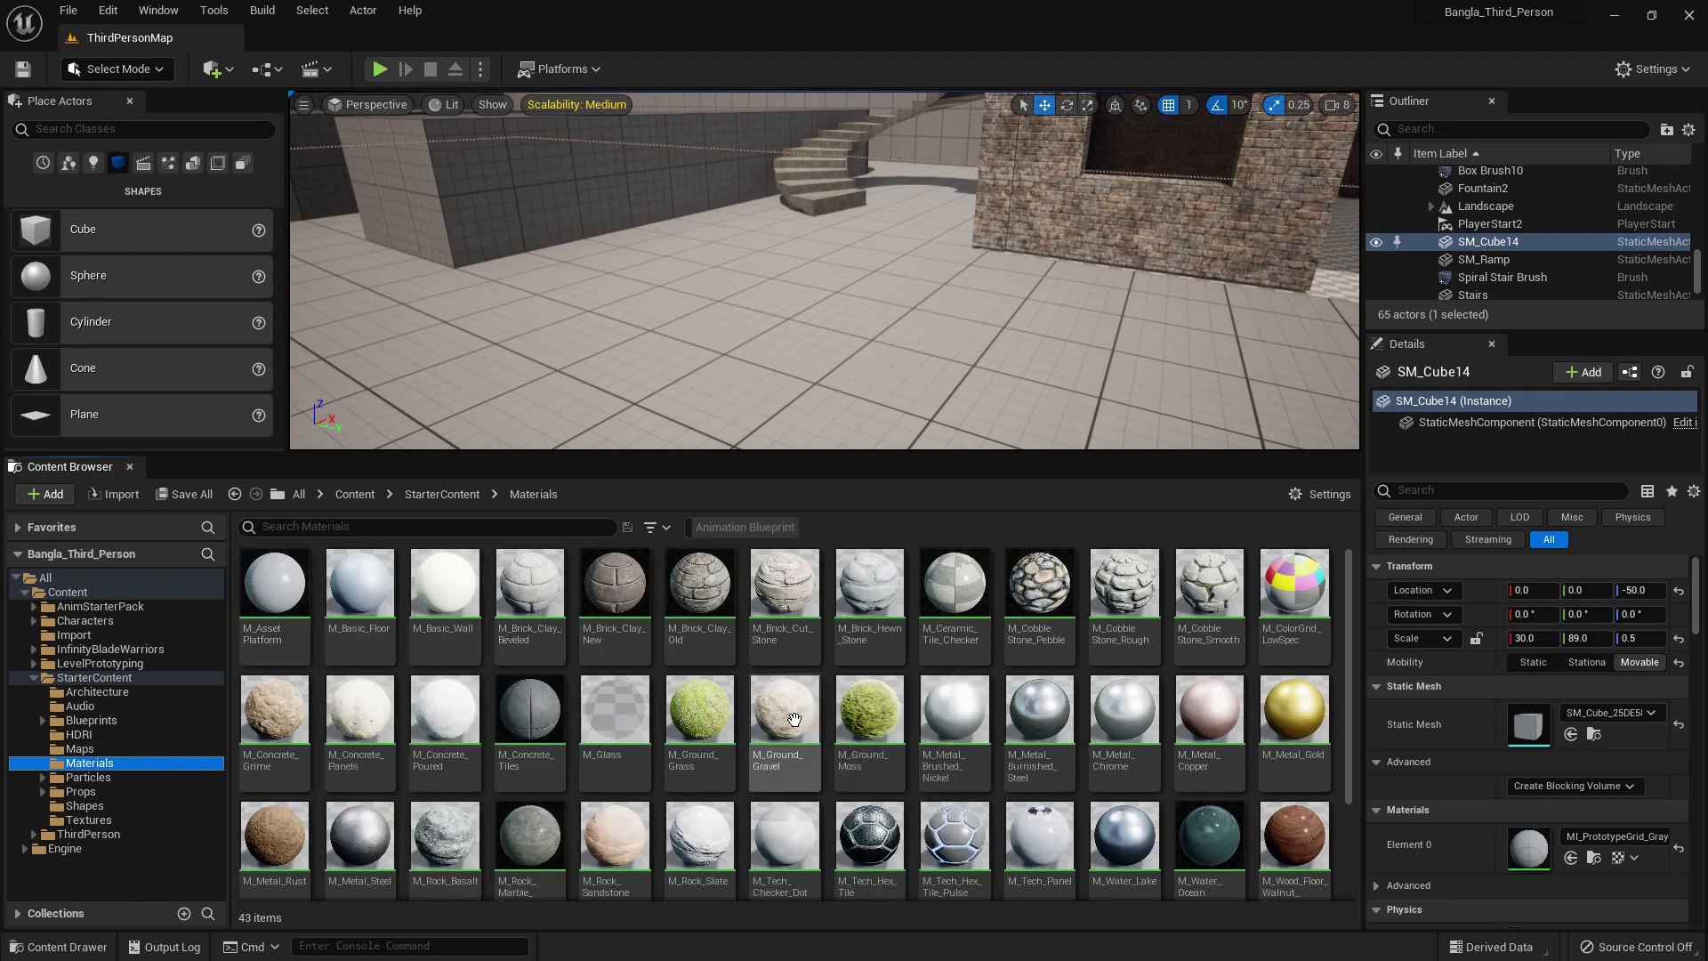
pyautogui.scroll(-1, 801, 773)
pyautogui.scroll(1, 995, 801)
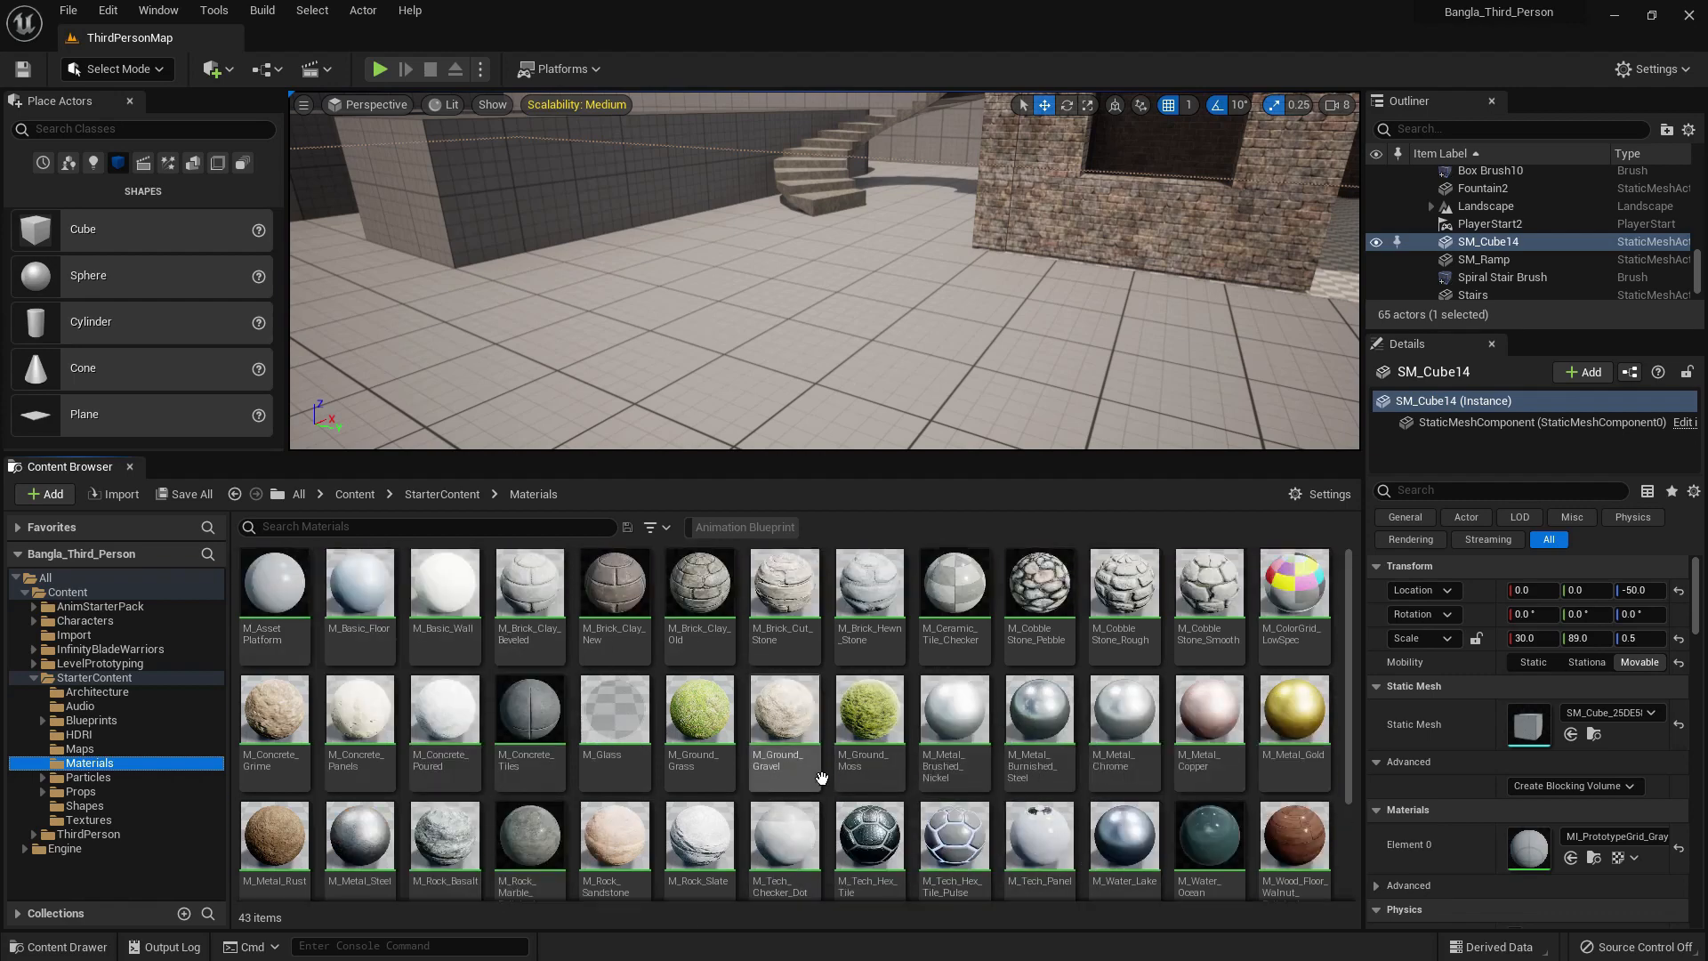
pyautogui.doubleClick(628, 618)
pyautogui.moveTo(714, 486); pyautogui.dragTo(1208, 492, button='right')
pyautogui.scroll(-3, 761, 511)
pyautogui.moveTo(210, 409); pyautogui.dragTo(653, 518)
pyautogui.moveTo(643, 626); pyautogui.dragTo(945, 462, button='right')
# - Inspect the texture sample nodes in the M_Brick_Clay_New graph and their connections to the material output
pyautogui.click(461, 620)
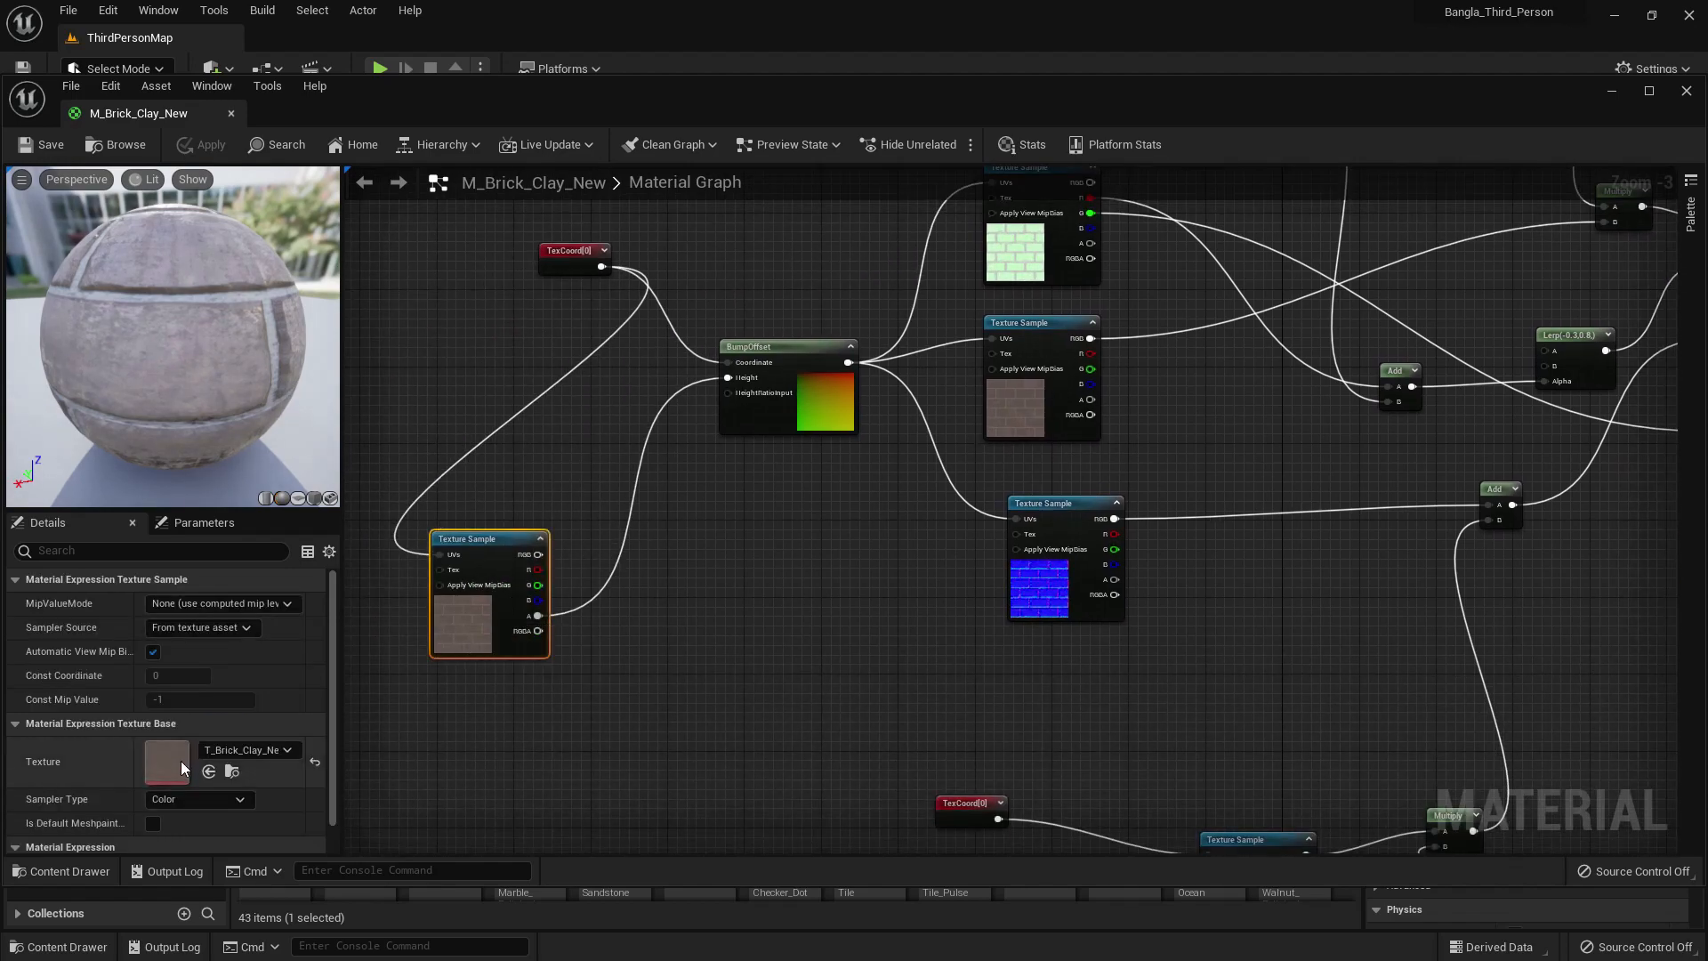
pyautogui.click(1021, 578)
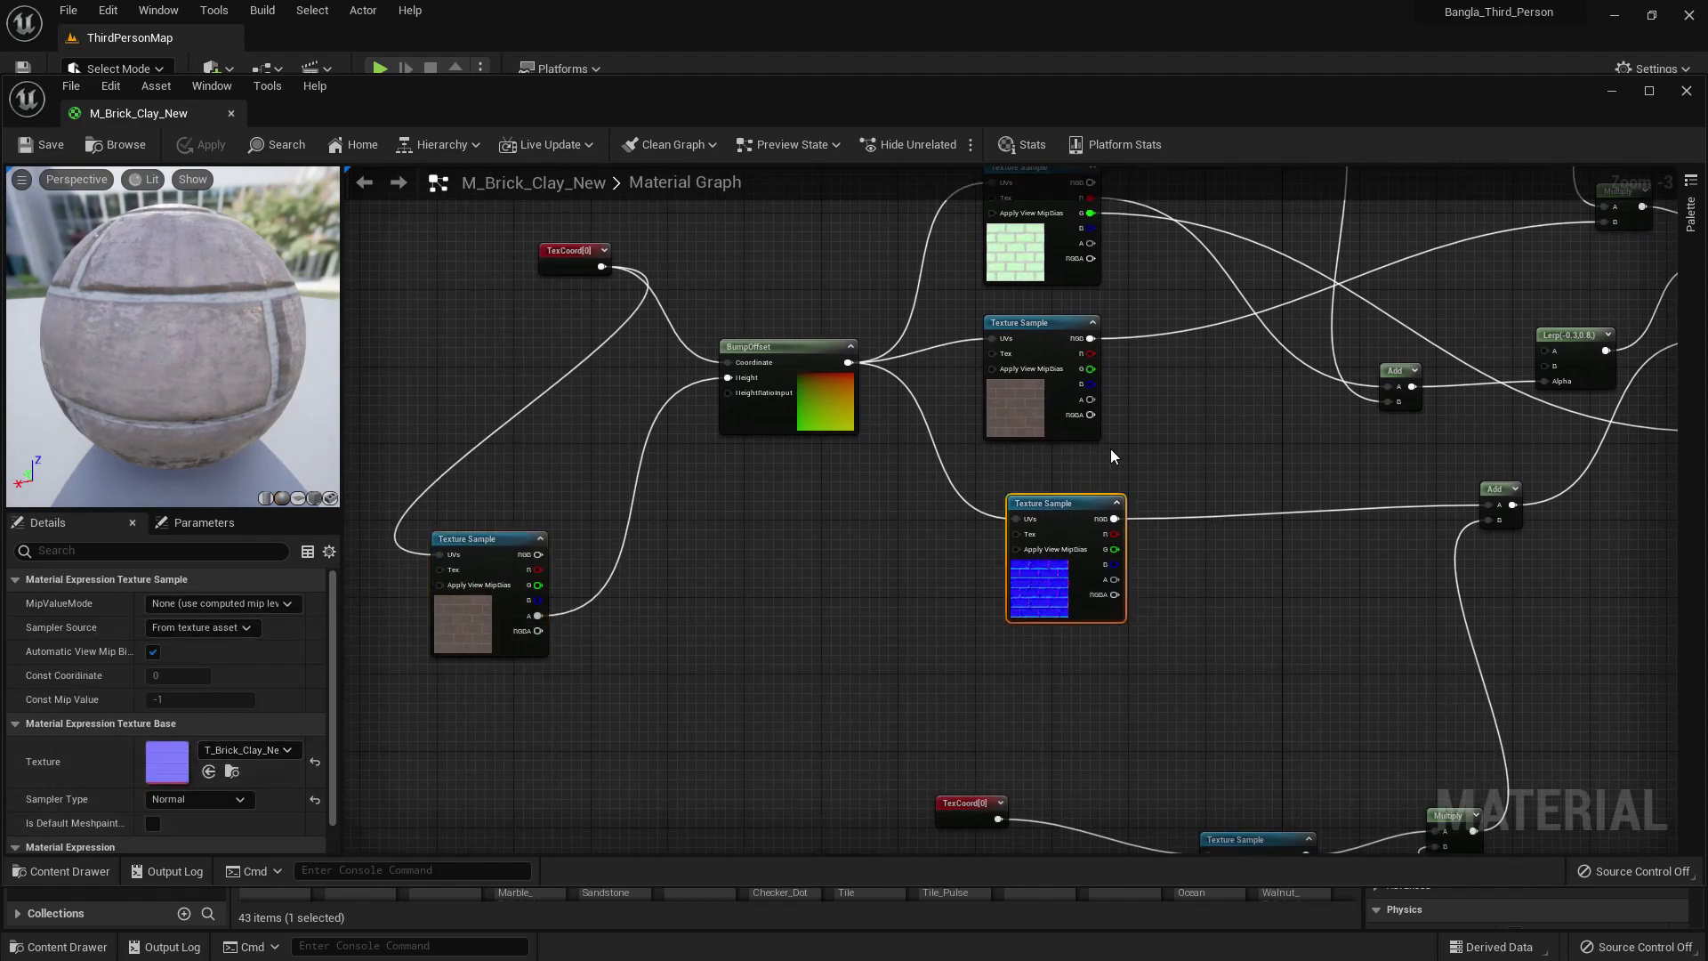
pyautogui.moveTo(1114, 453); pyautogui.dragTo(970, 532, button='right')
pyautogui.click(930, 470)
pyautogui.click(879, 347)
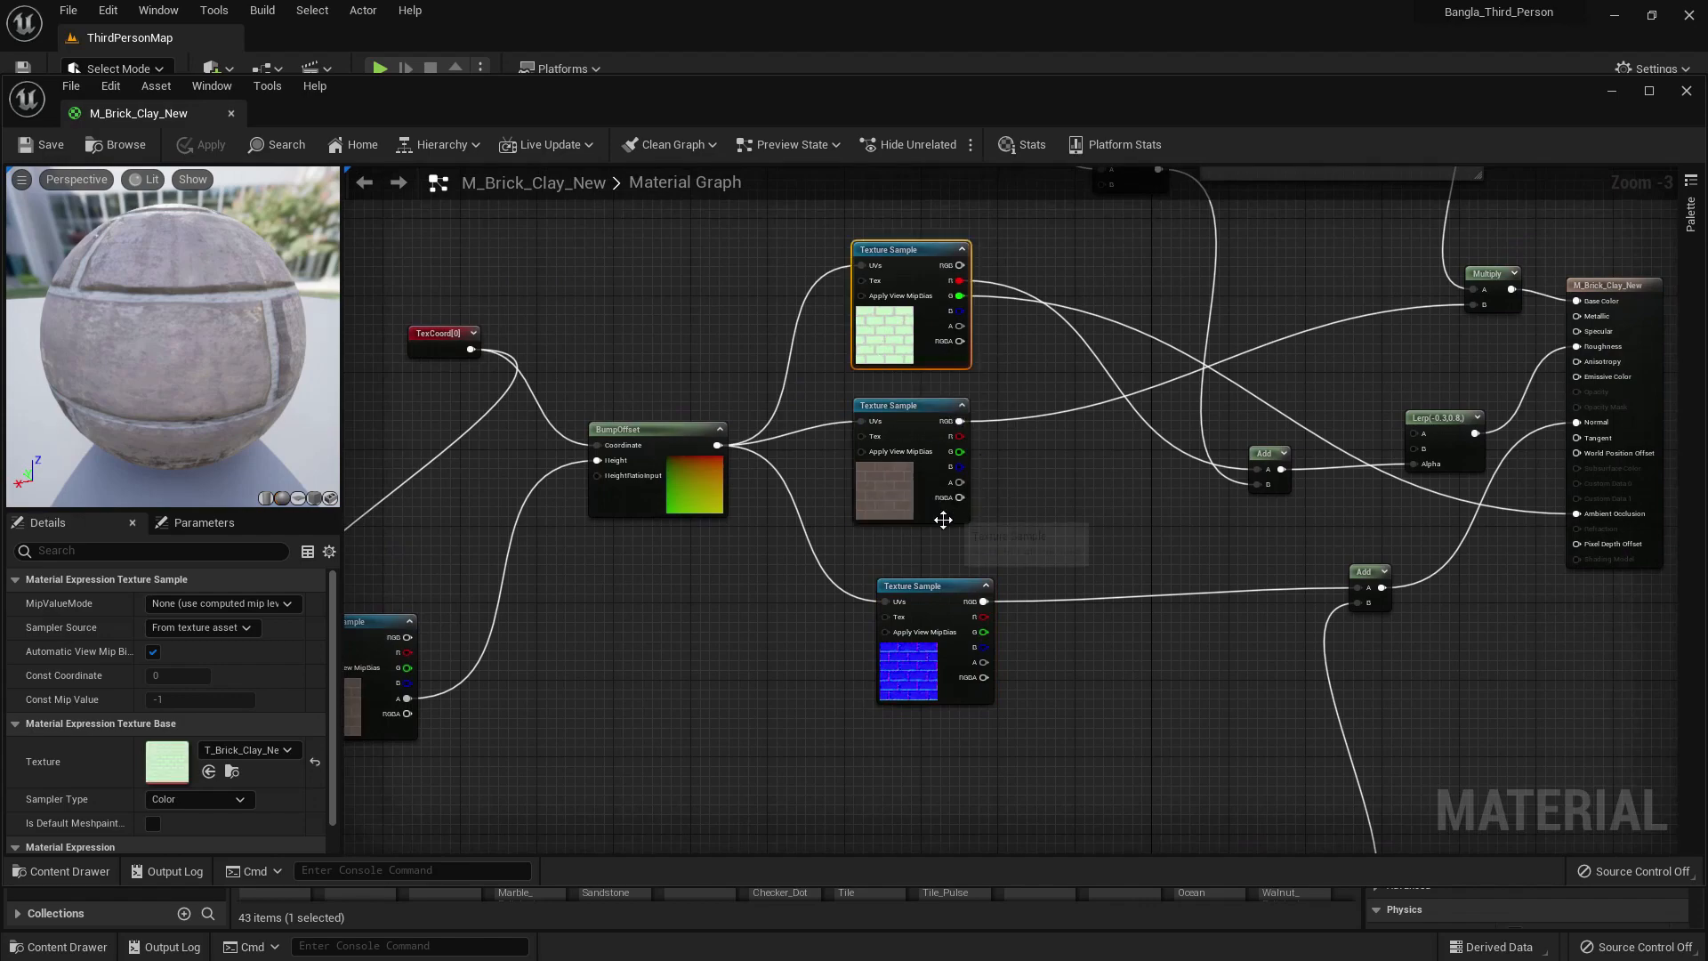
pyautogui.click(917, 658)
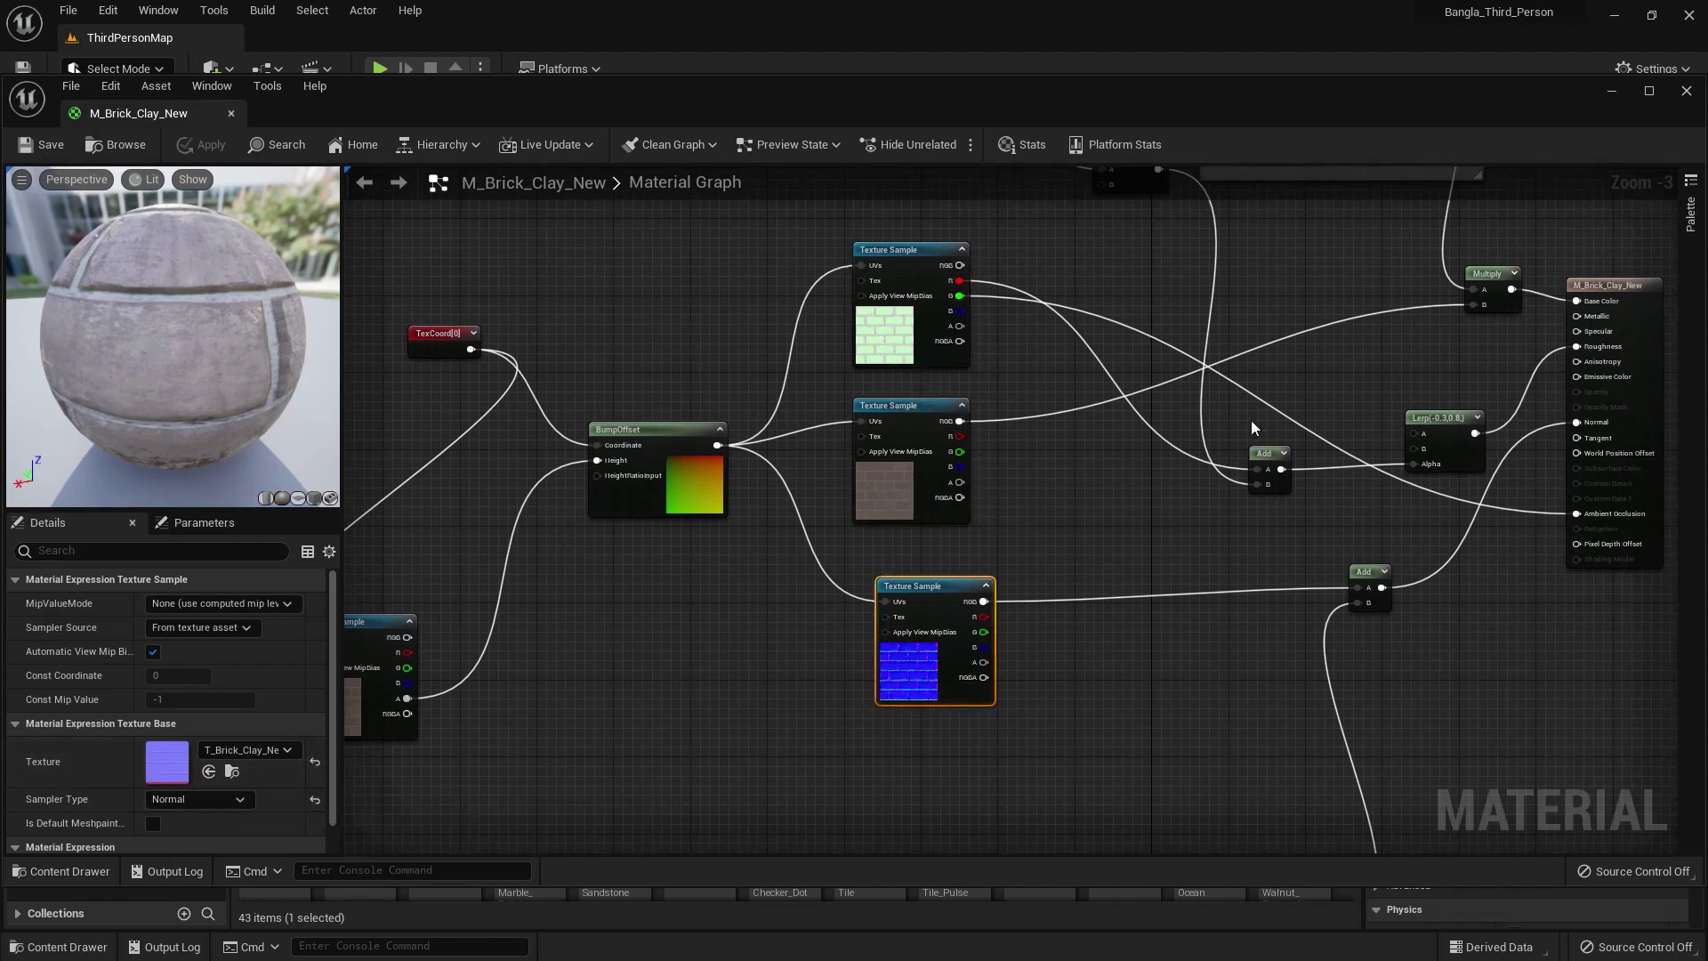
pyautogui.moveTo(1254, 428); pyautogui.dragTo(814, 458, button='right')
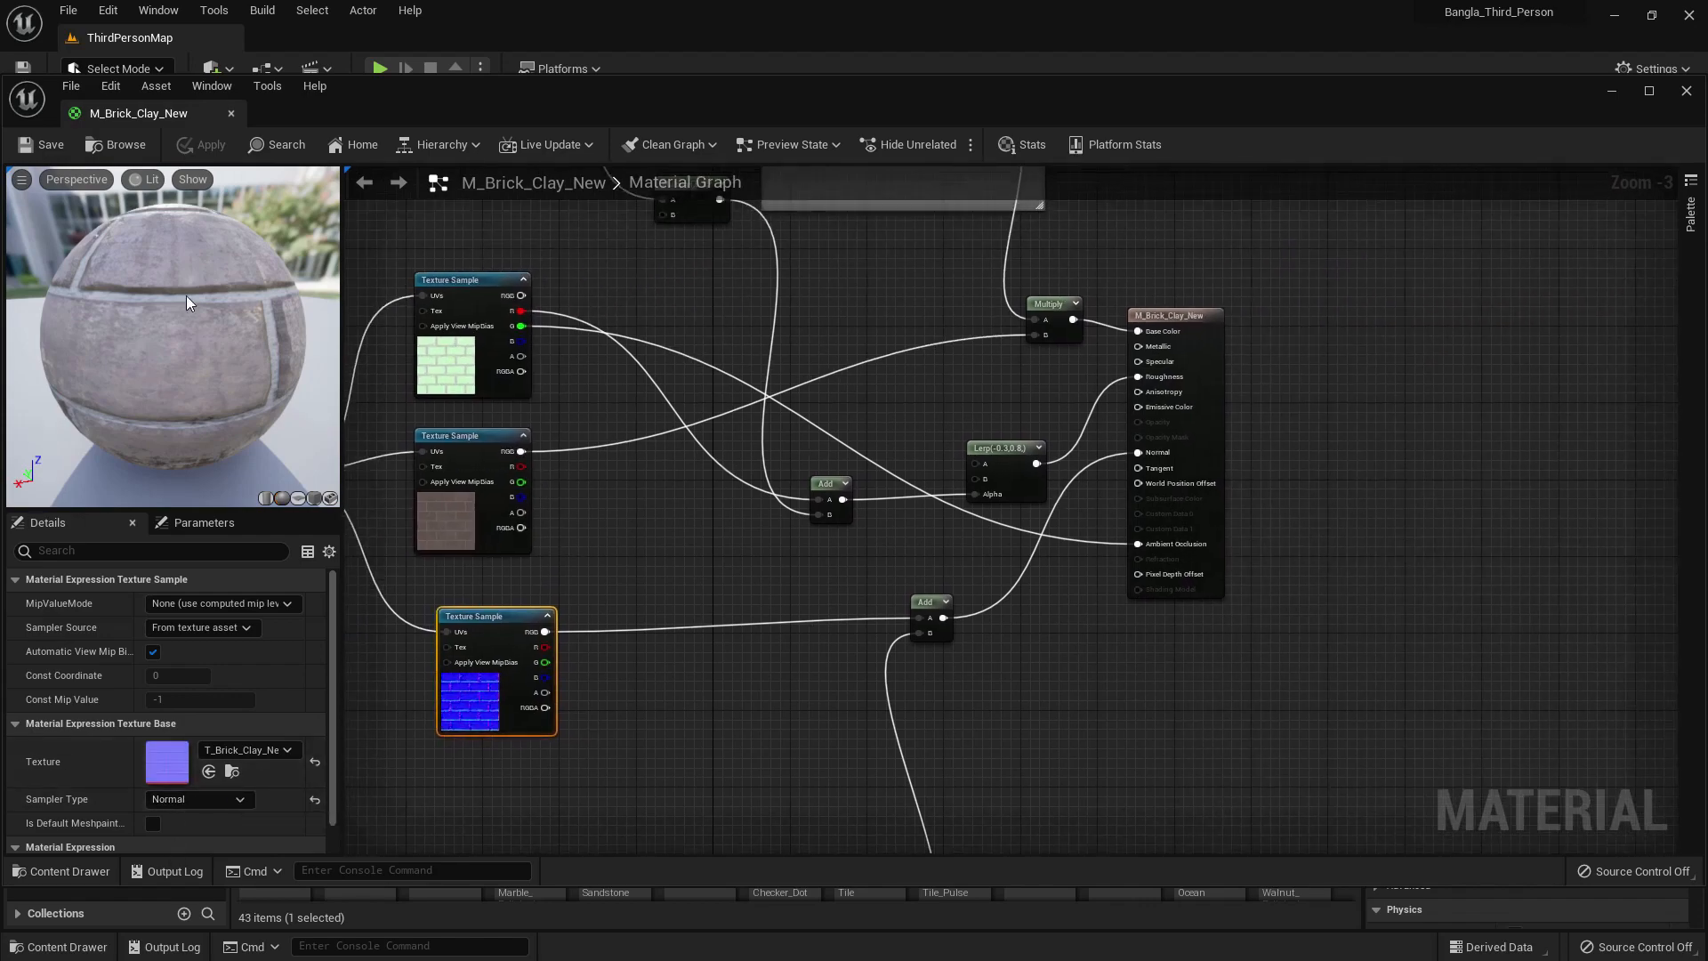
# - Examine the T_Brick_Clay_New_N normal texture, locate it in the Content Browser, and close the texture and material editors
pyautogui.doubleClick(170, 770)
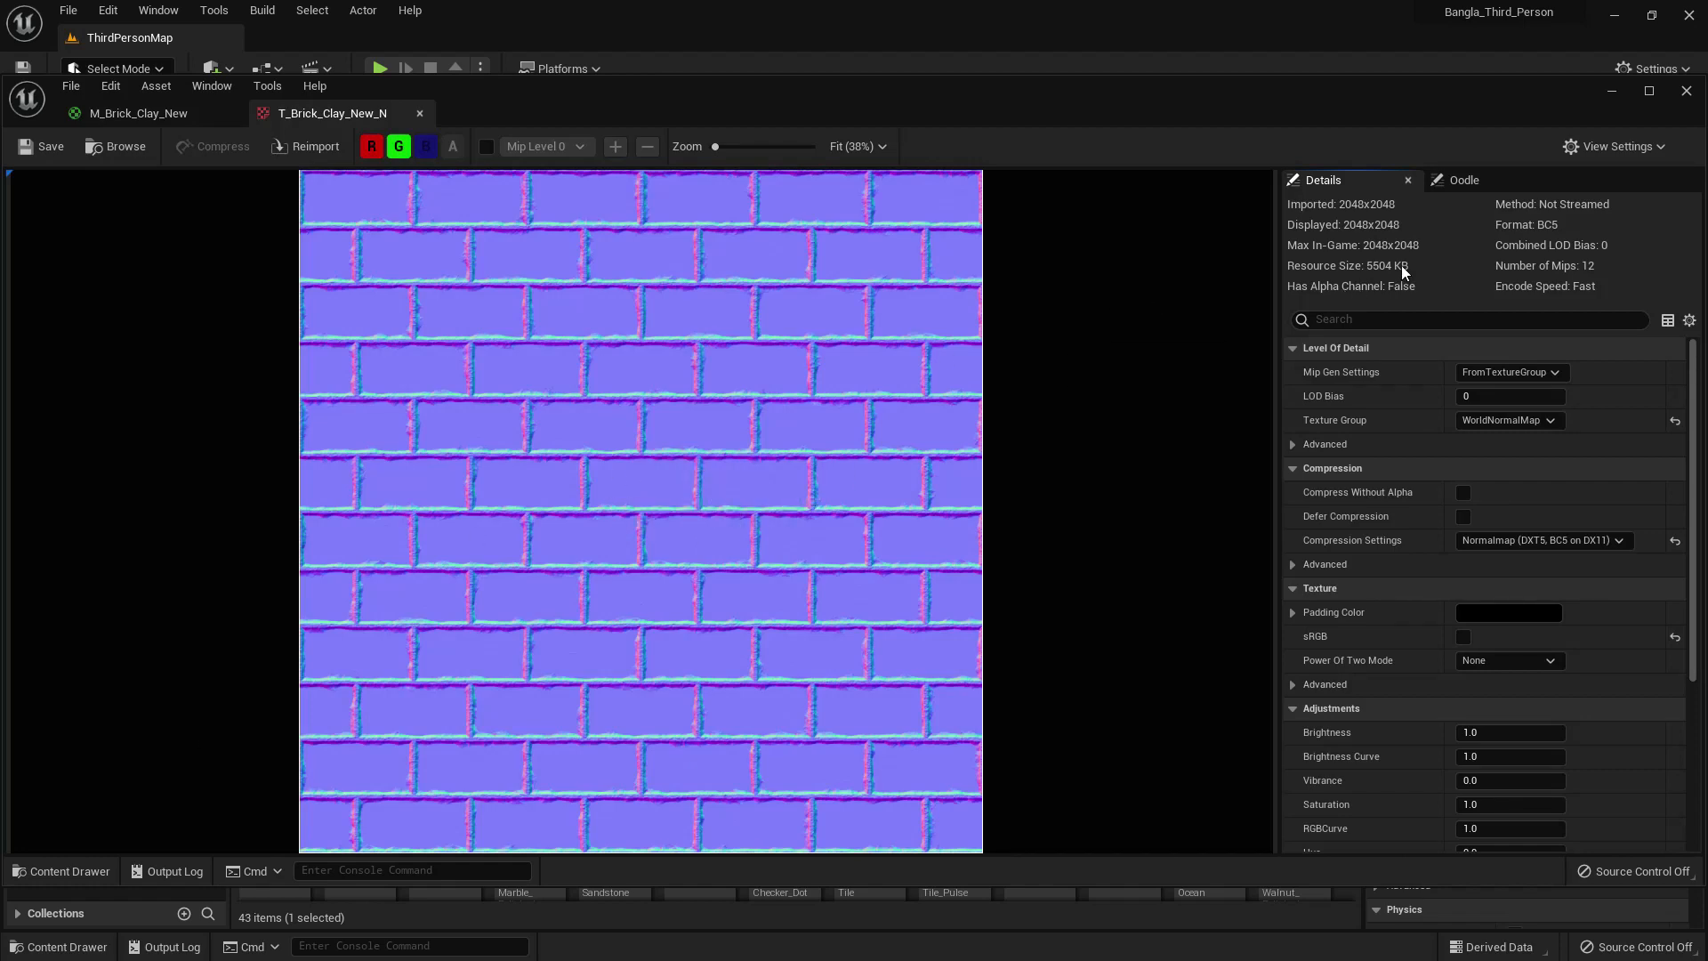
pyautogui.scroll(-5, 1603, 735)
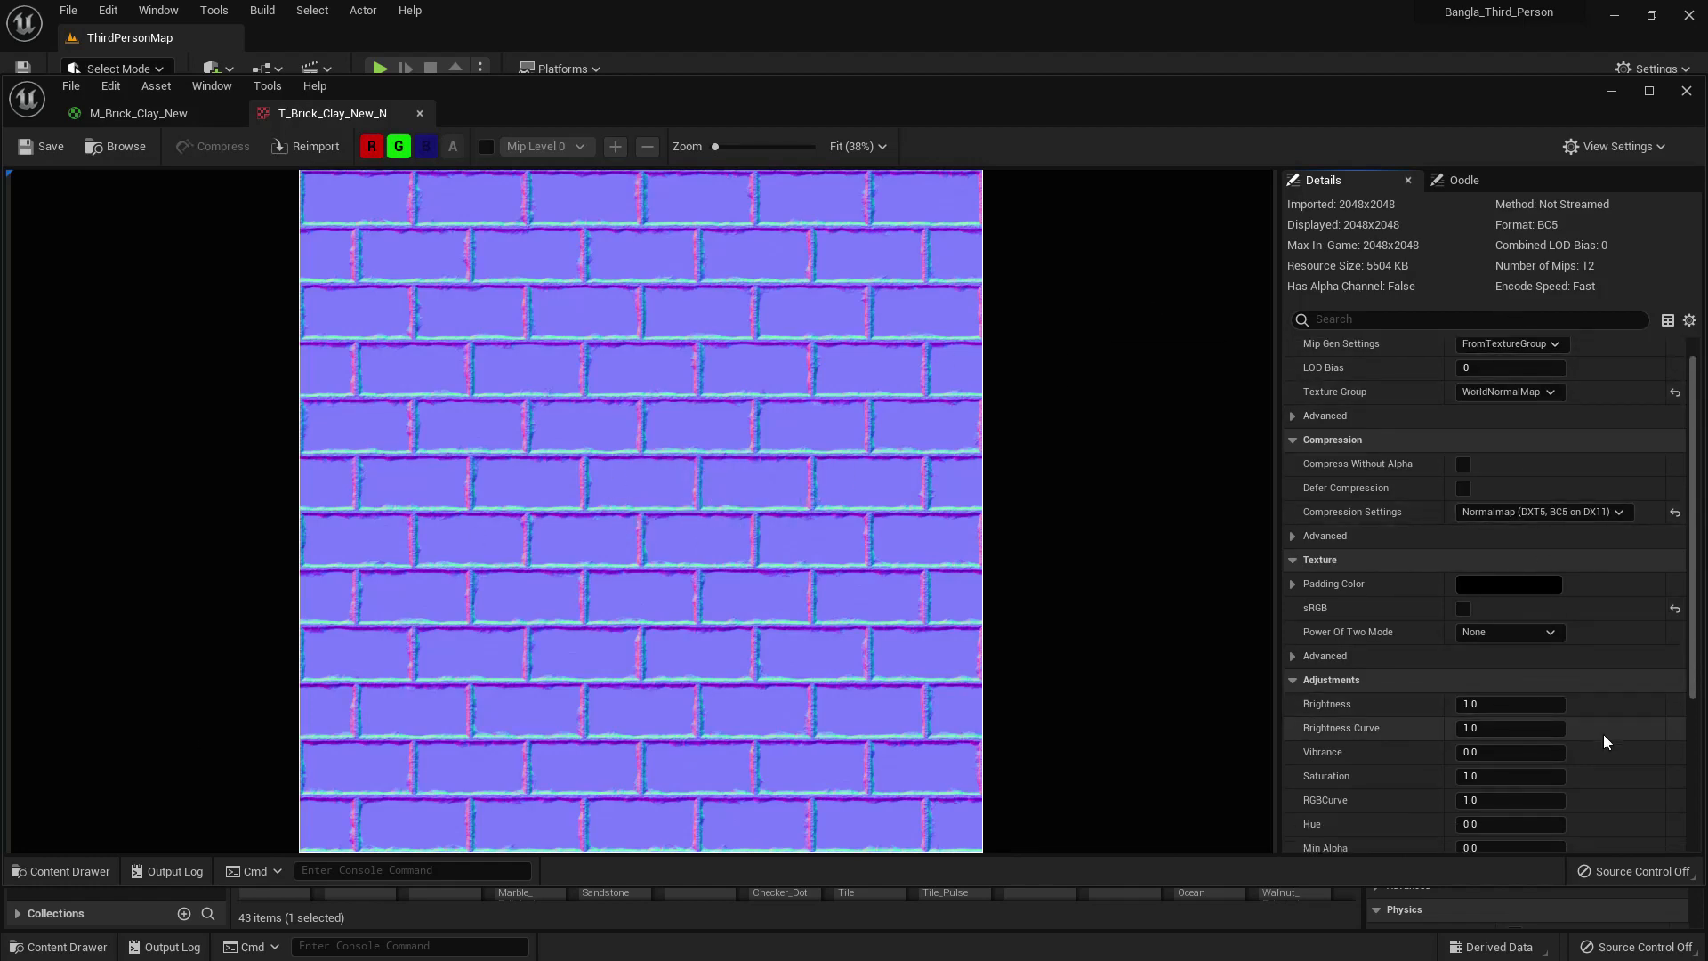
pyautogui.click(124, 147)
pyautogui.click(419, 115)
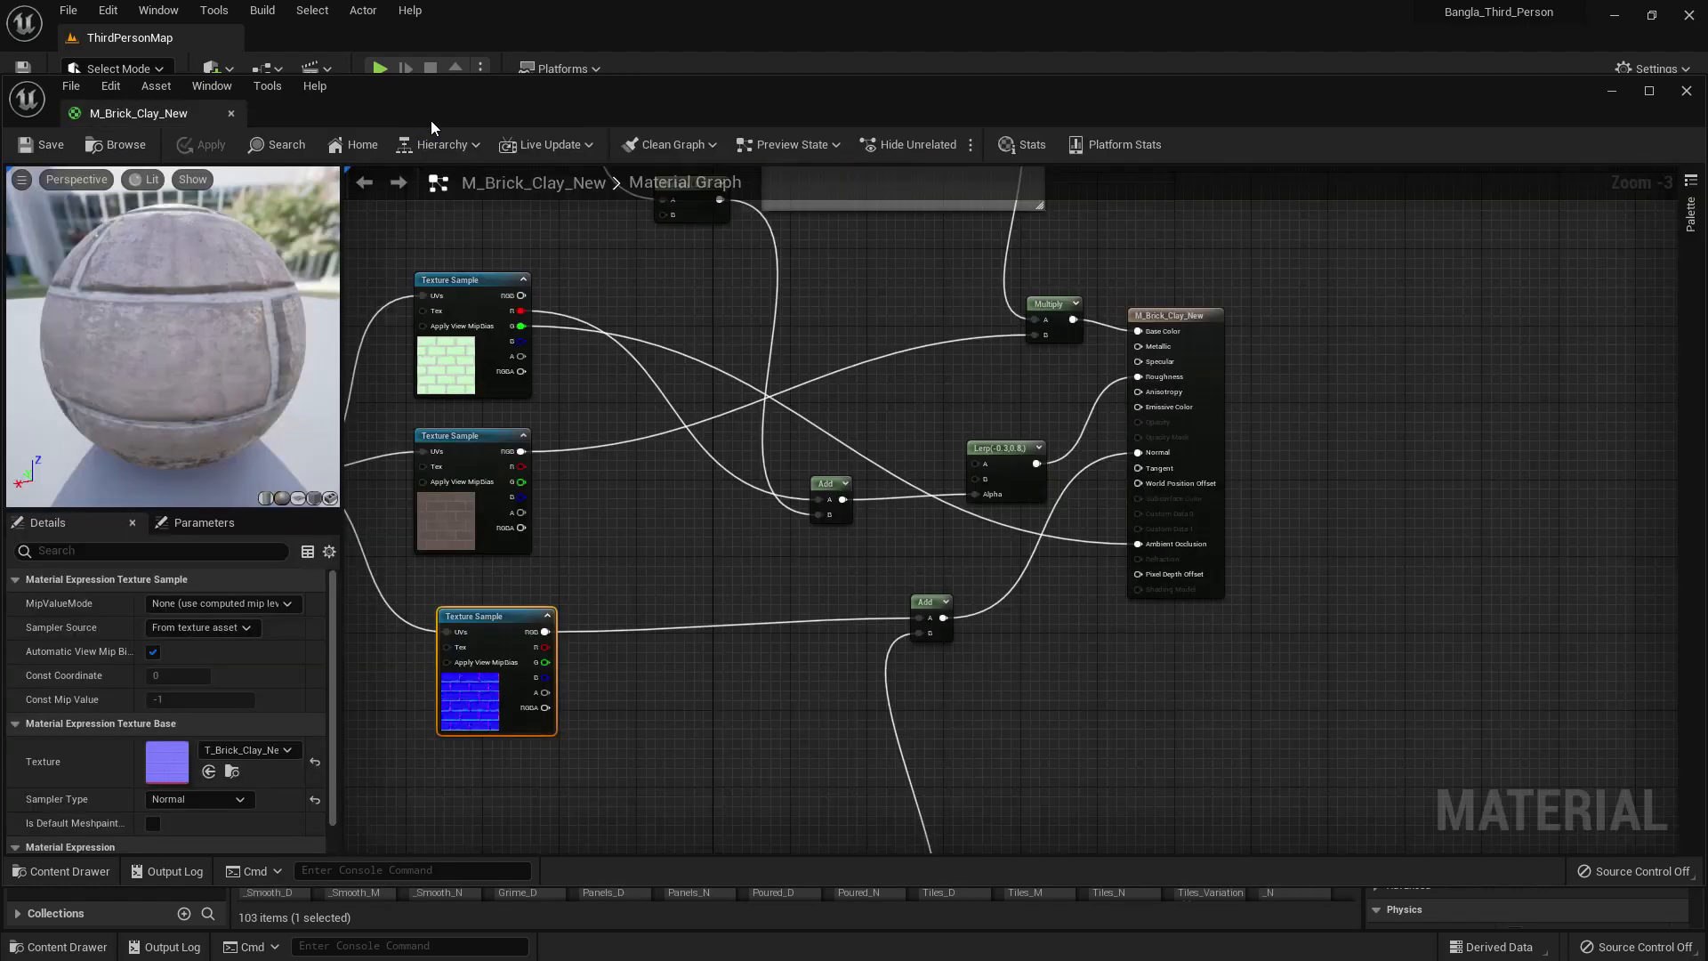
pyautogui.click(230, 112)
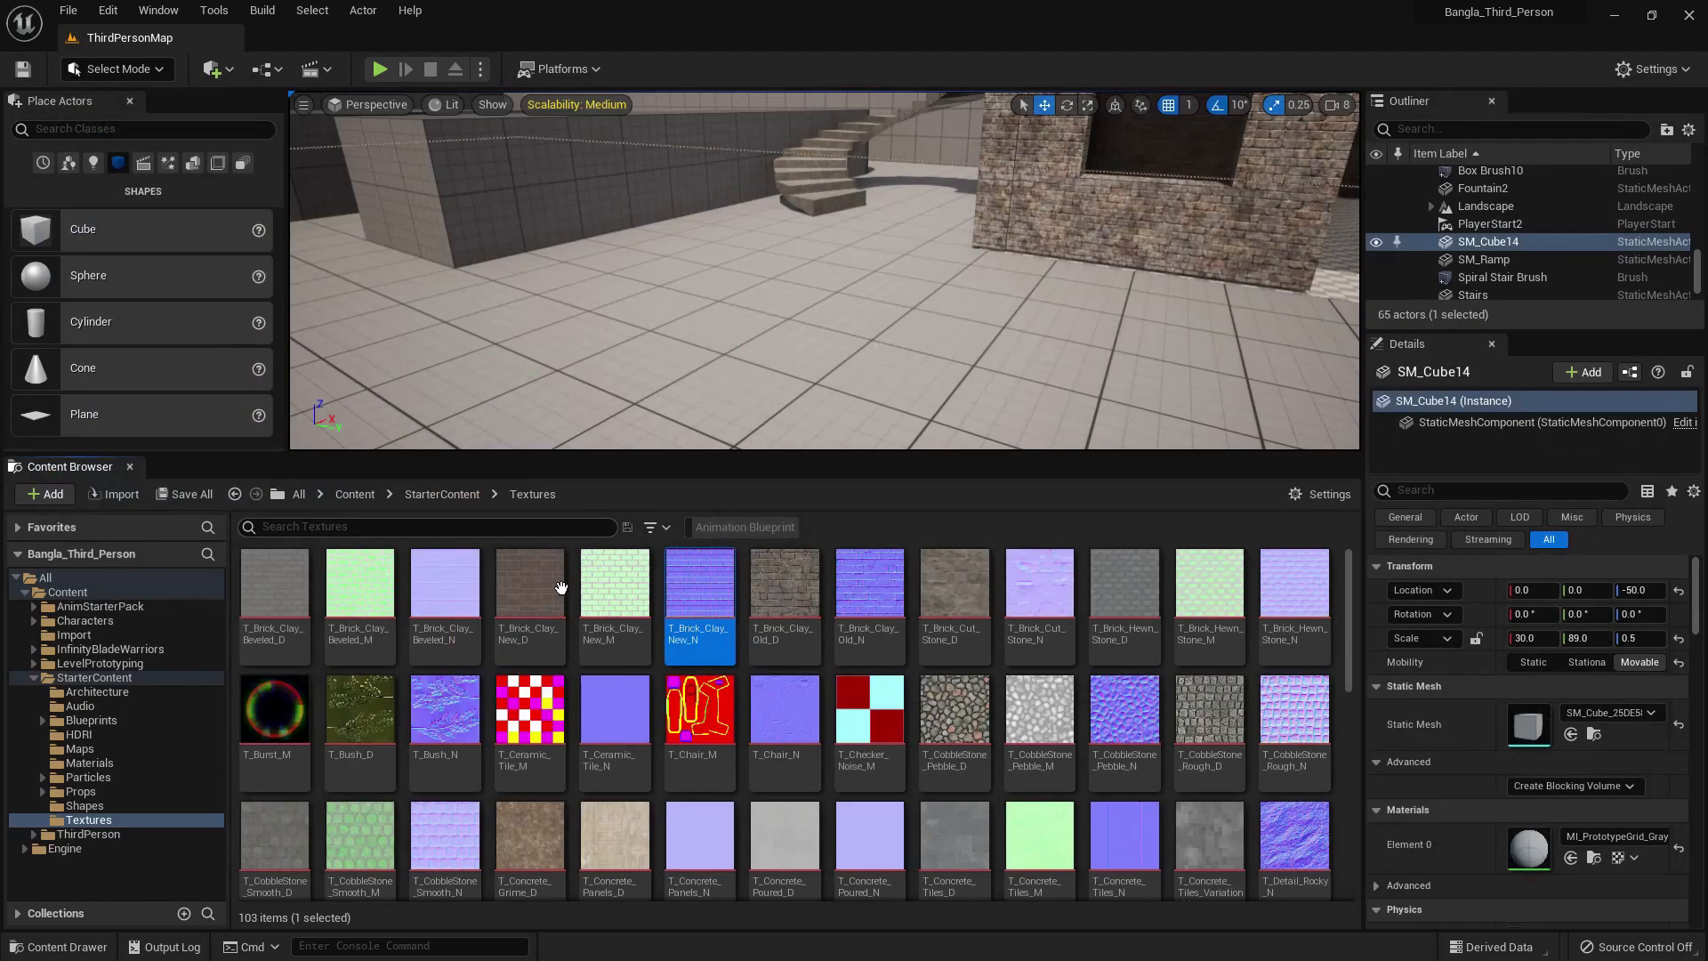
# - Return to the StarterContent folder and place a Cube shape on the level floor in front of the spiral stairs
pyautogui.moveTo(854, 603)
pyautogui.click(33, 678)
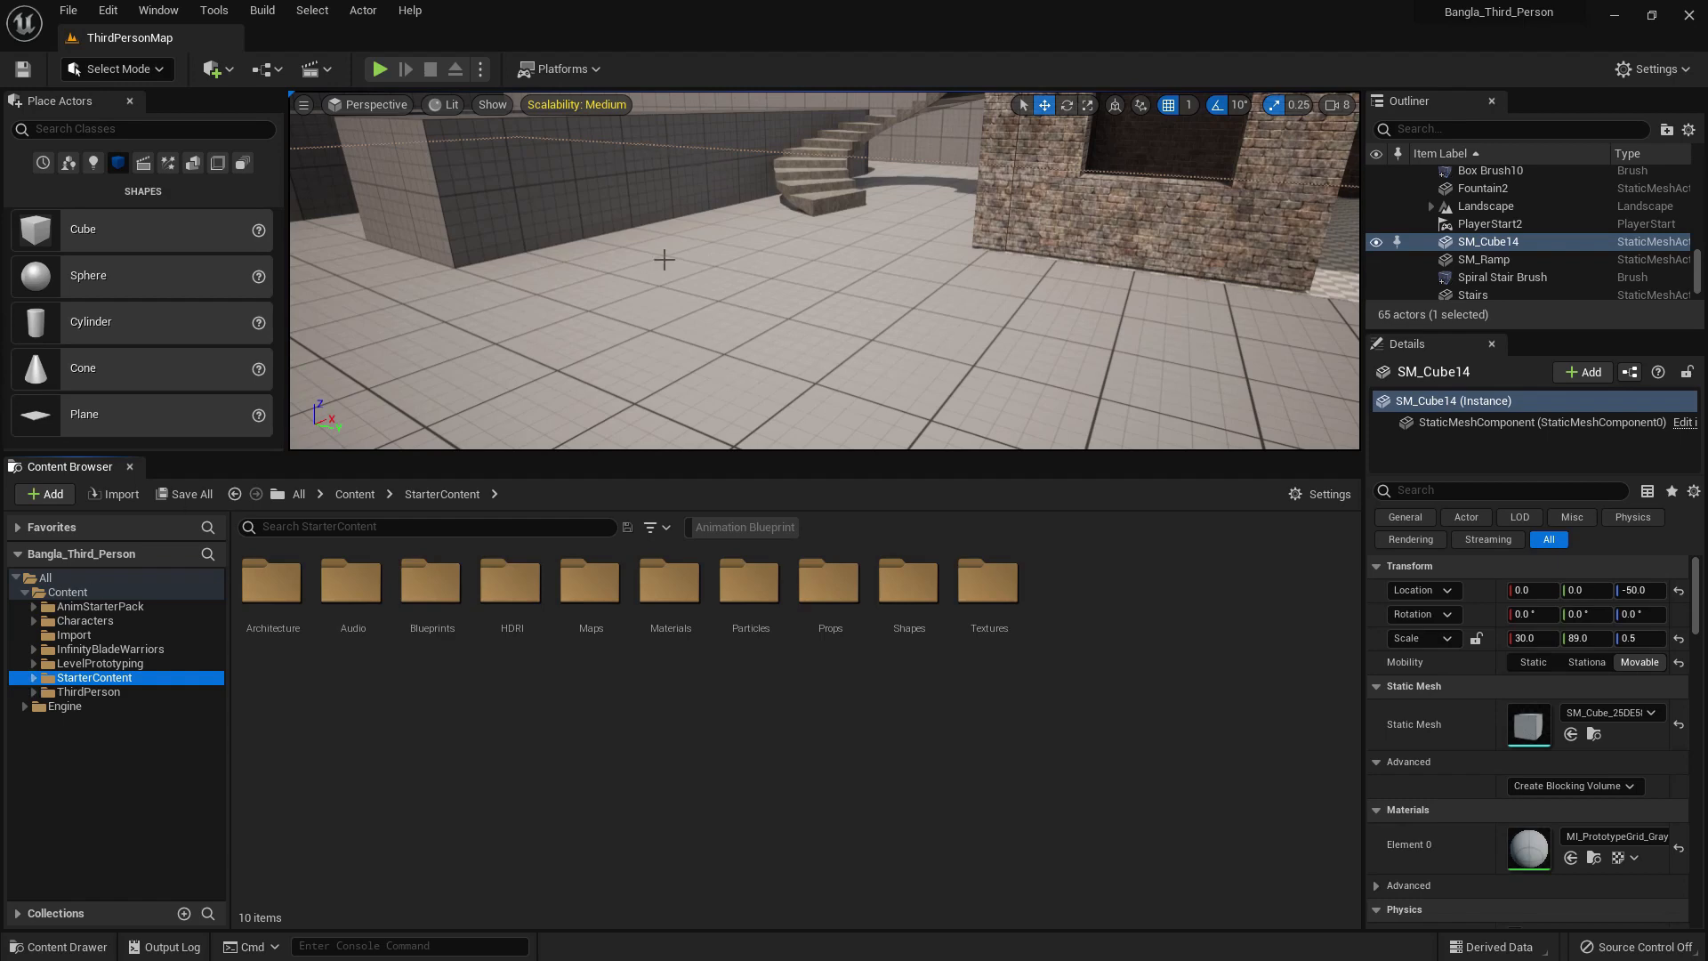
pyautogui.moveTo(80, 229); pyautogui.dragTo(755, 217)
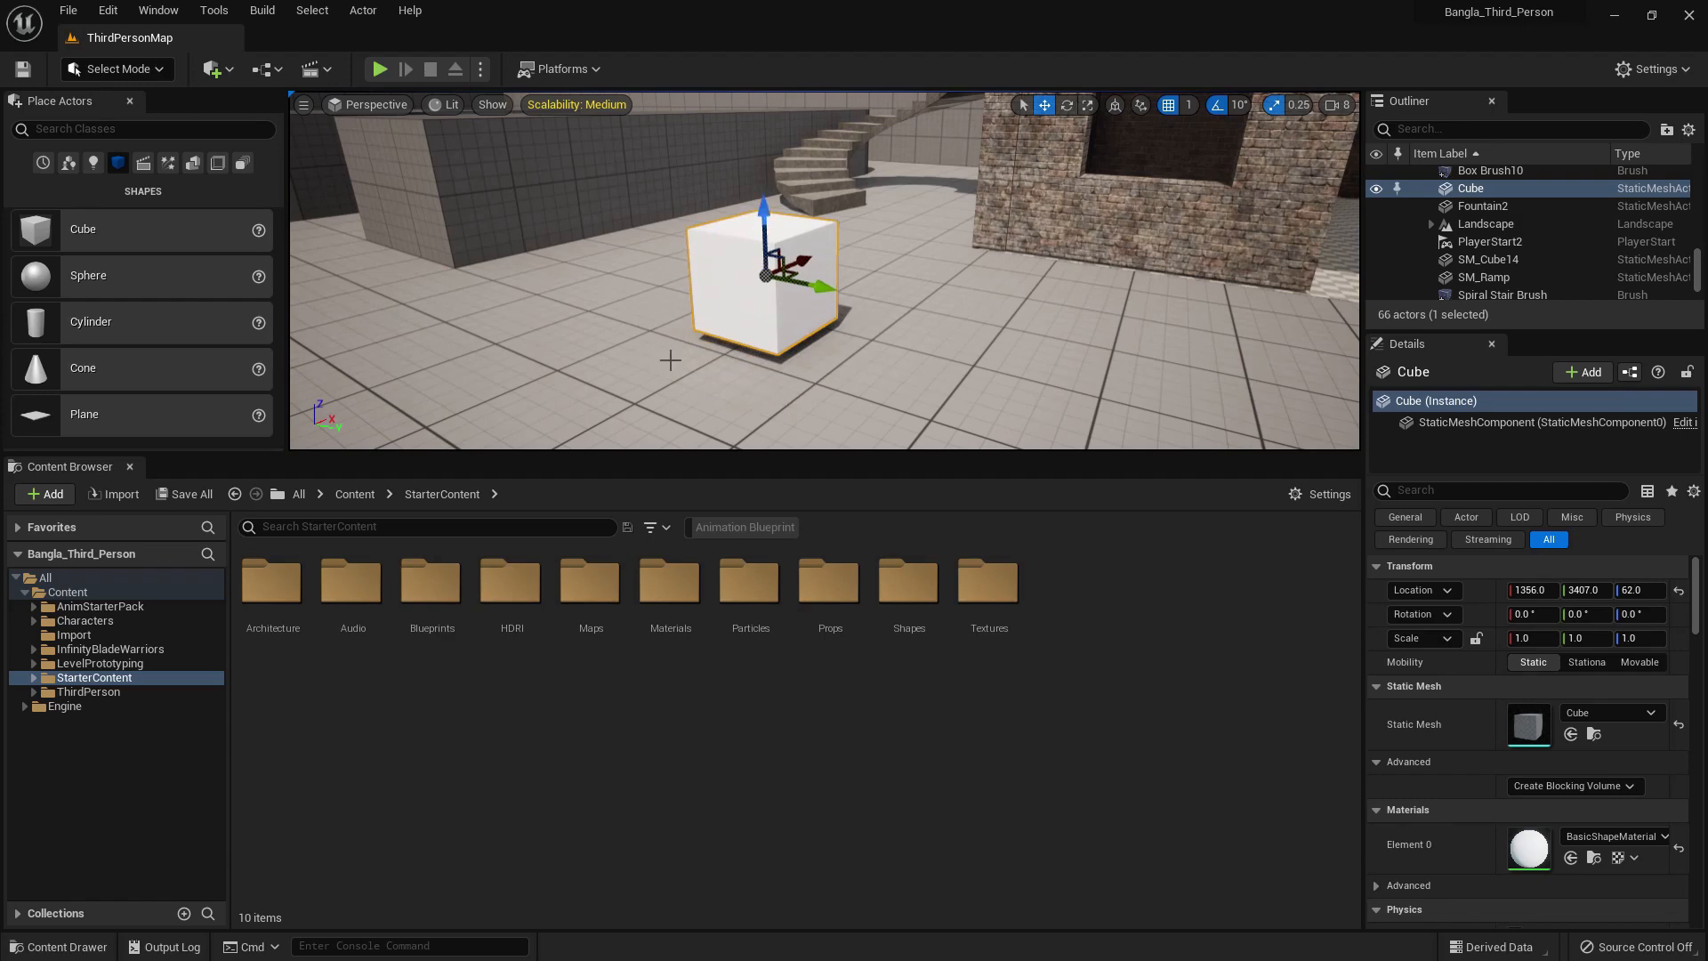
pyautogui.doubleClick(975, 628)
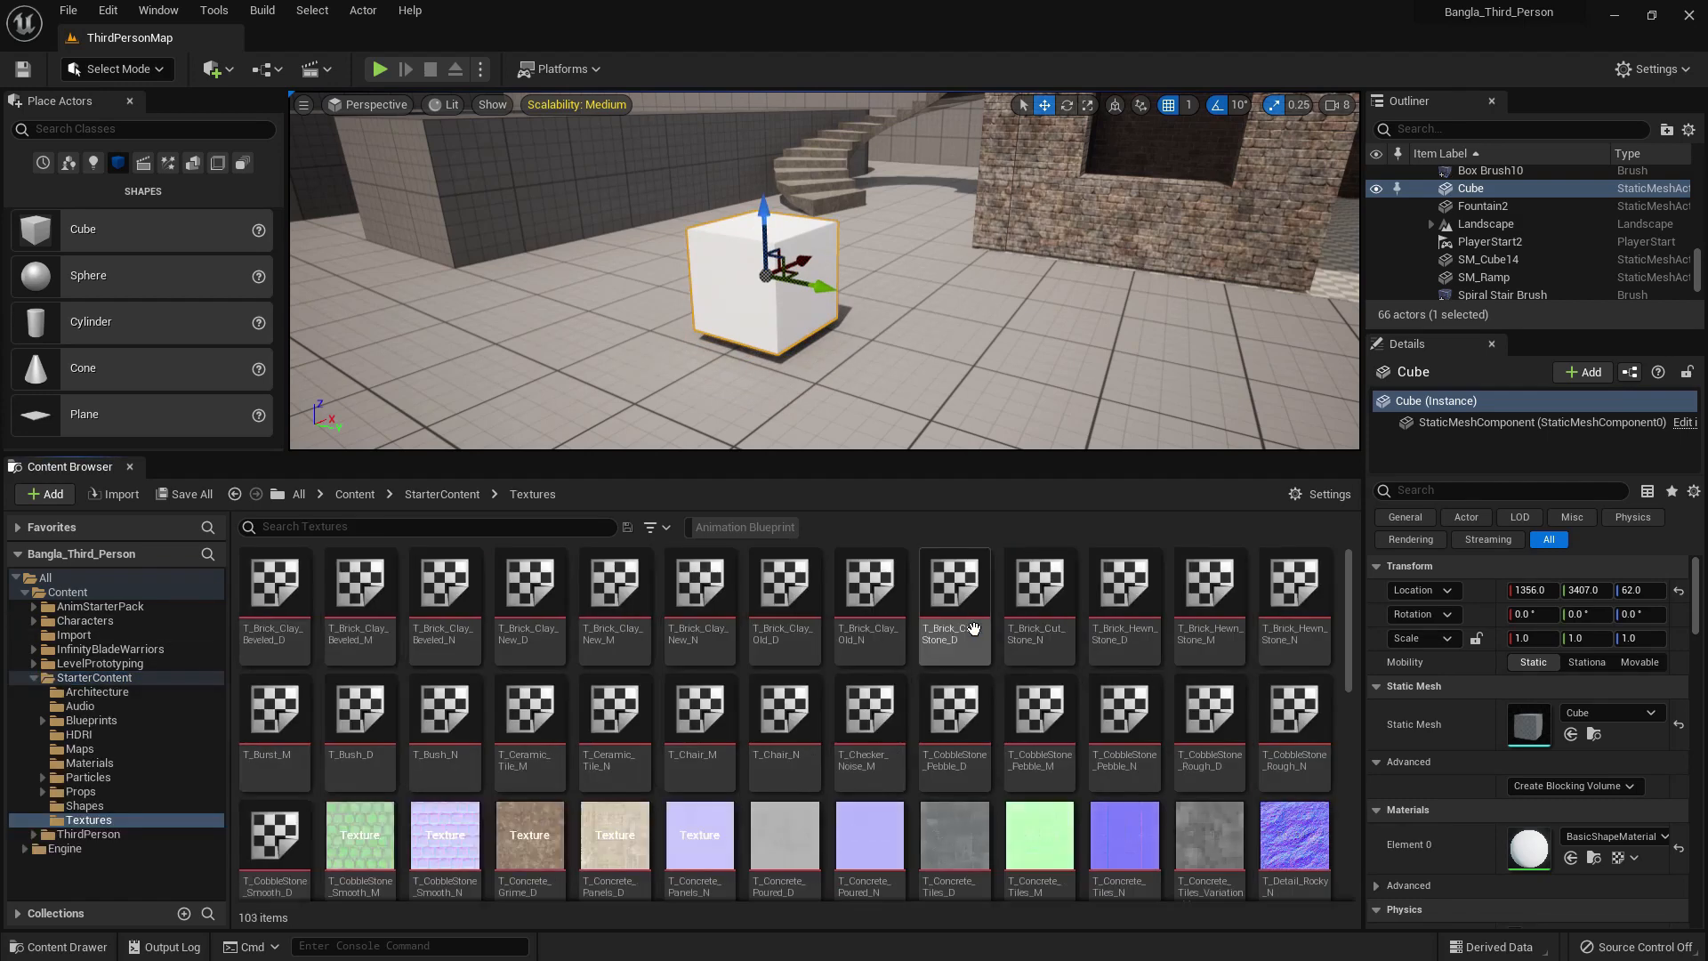
pyautogui.moveTo(785, 587)
pyautogui.mouseDown()
pyautogui.moveTo(760, 297)
pyautogui.moveTo(793, 504)
pyautogui.moveTo(786, 590)
pyautogui.mouseUp()
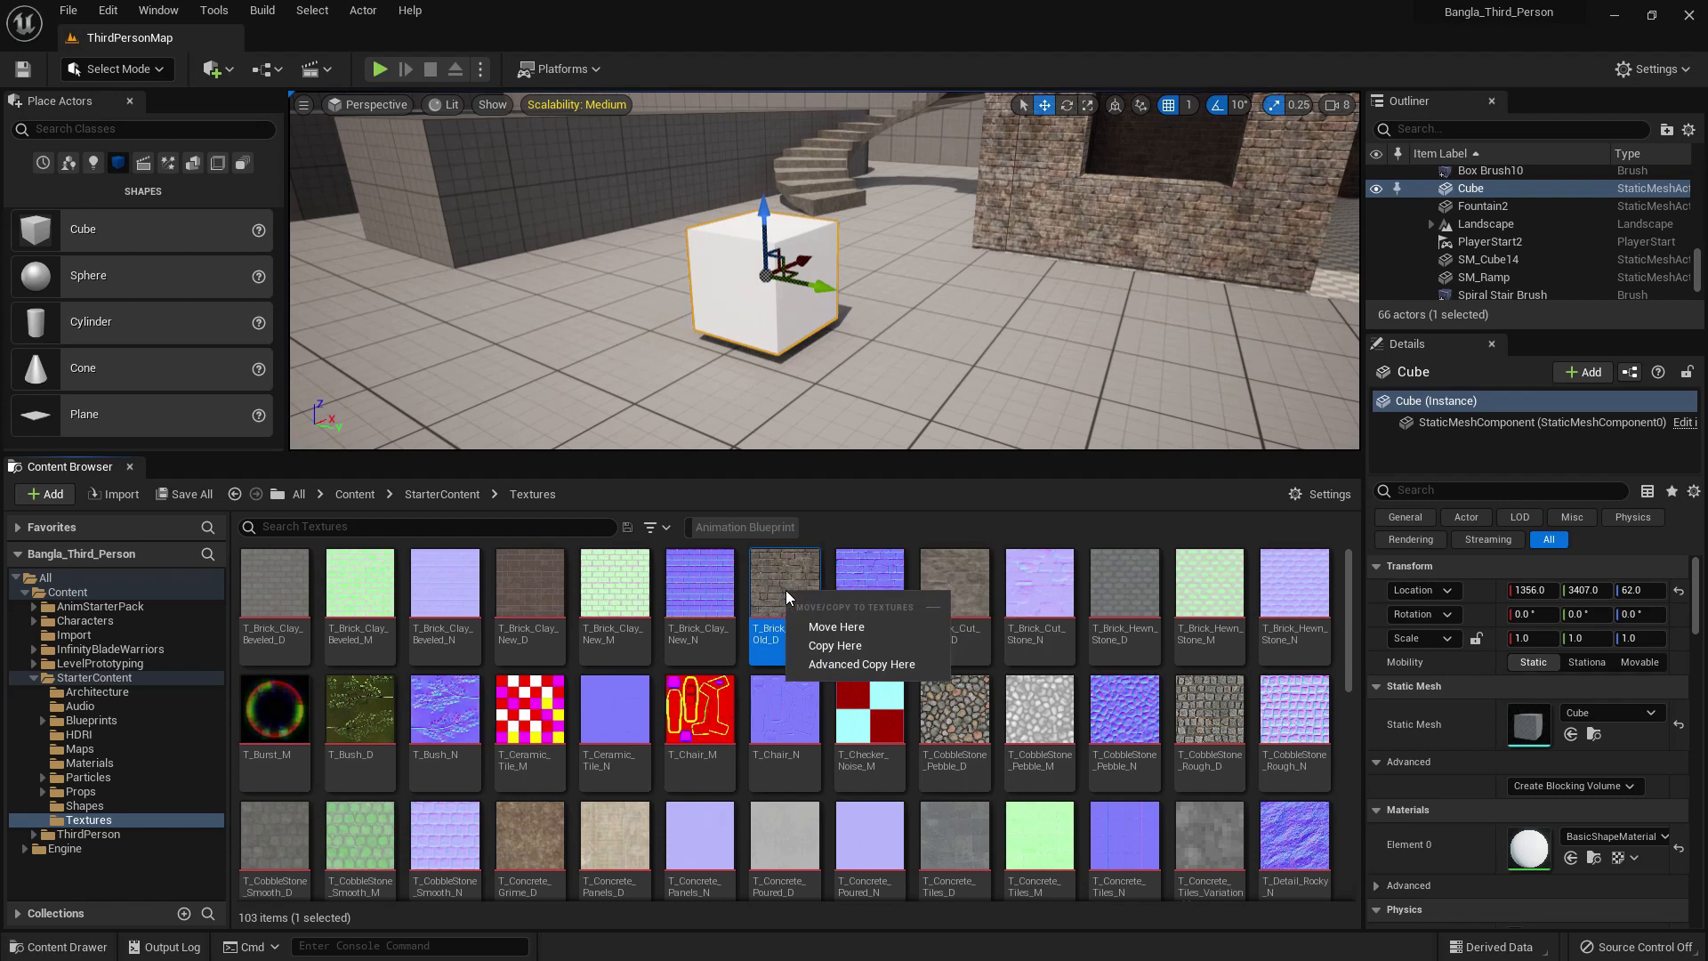
pyautogui.click(656, 327)
pyautogui.click(730, 295)
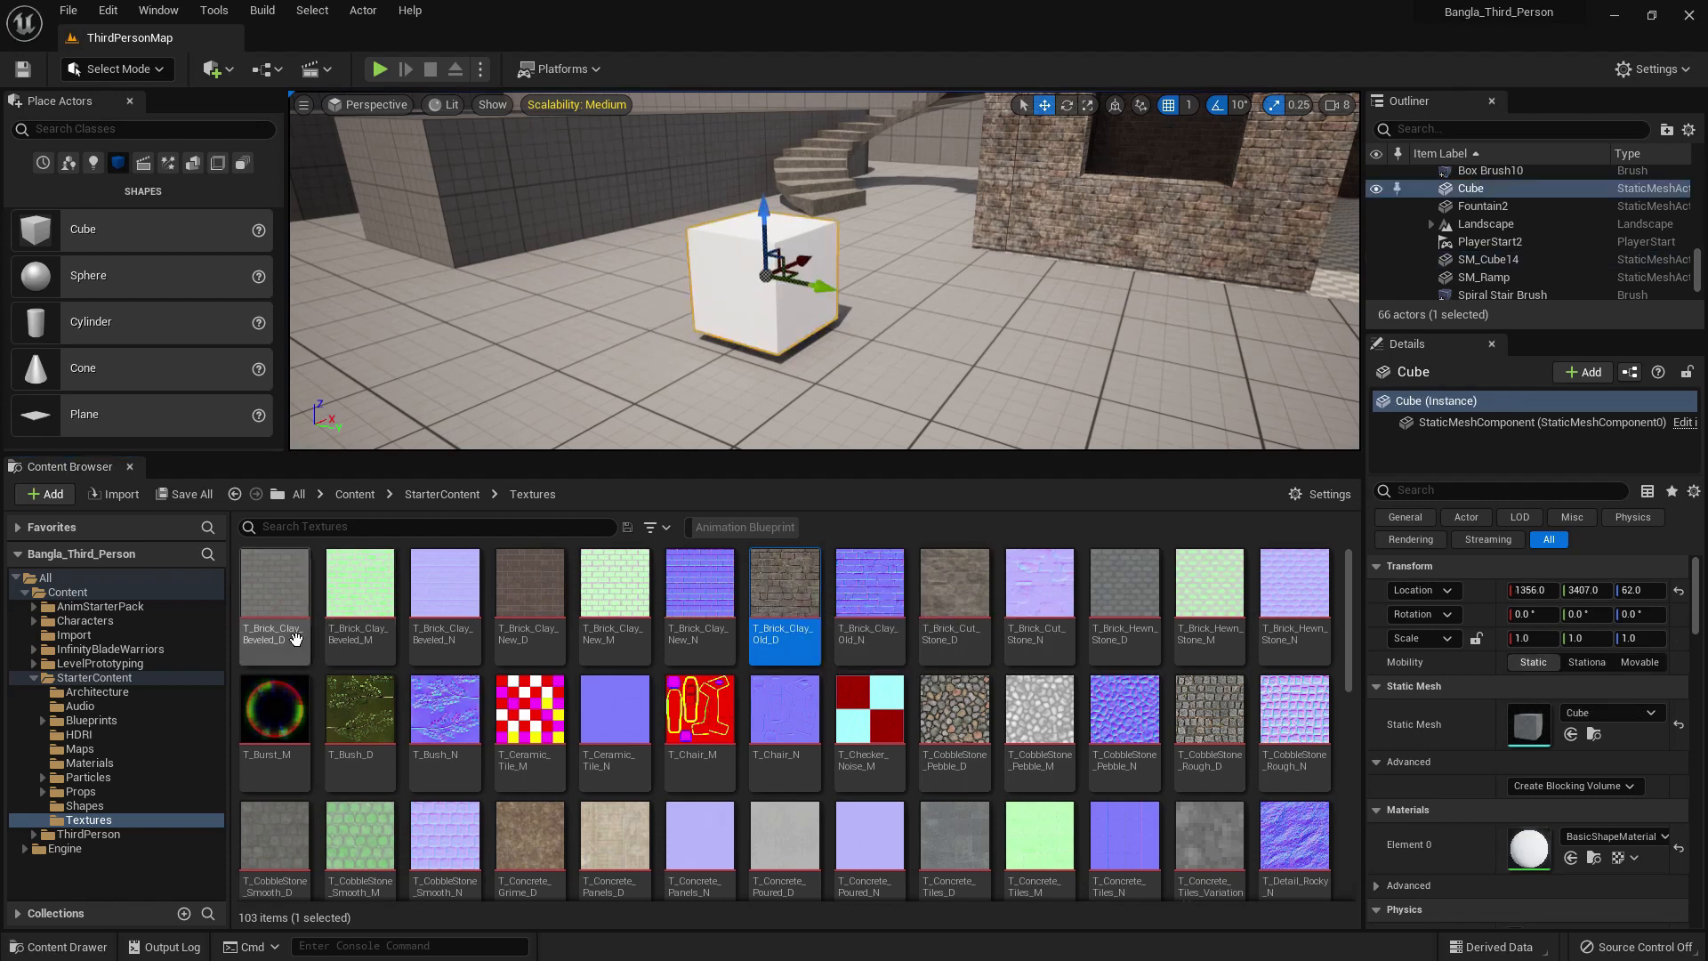
# - Try the M_Brick_Clay_New material from the Materials folder on the cube, and undo the assignment
pyautogui.click(89, 763)
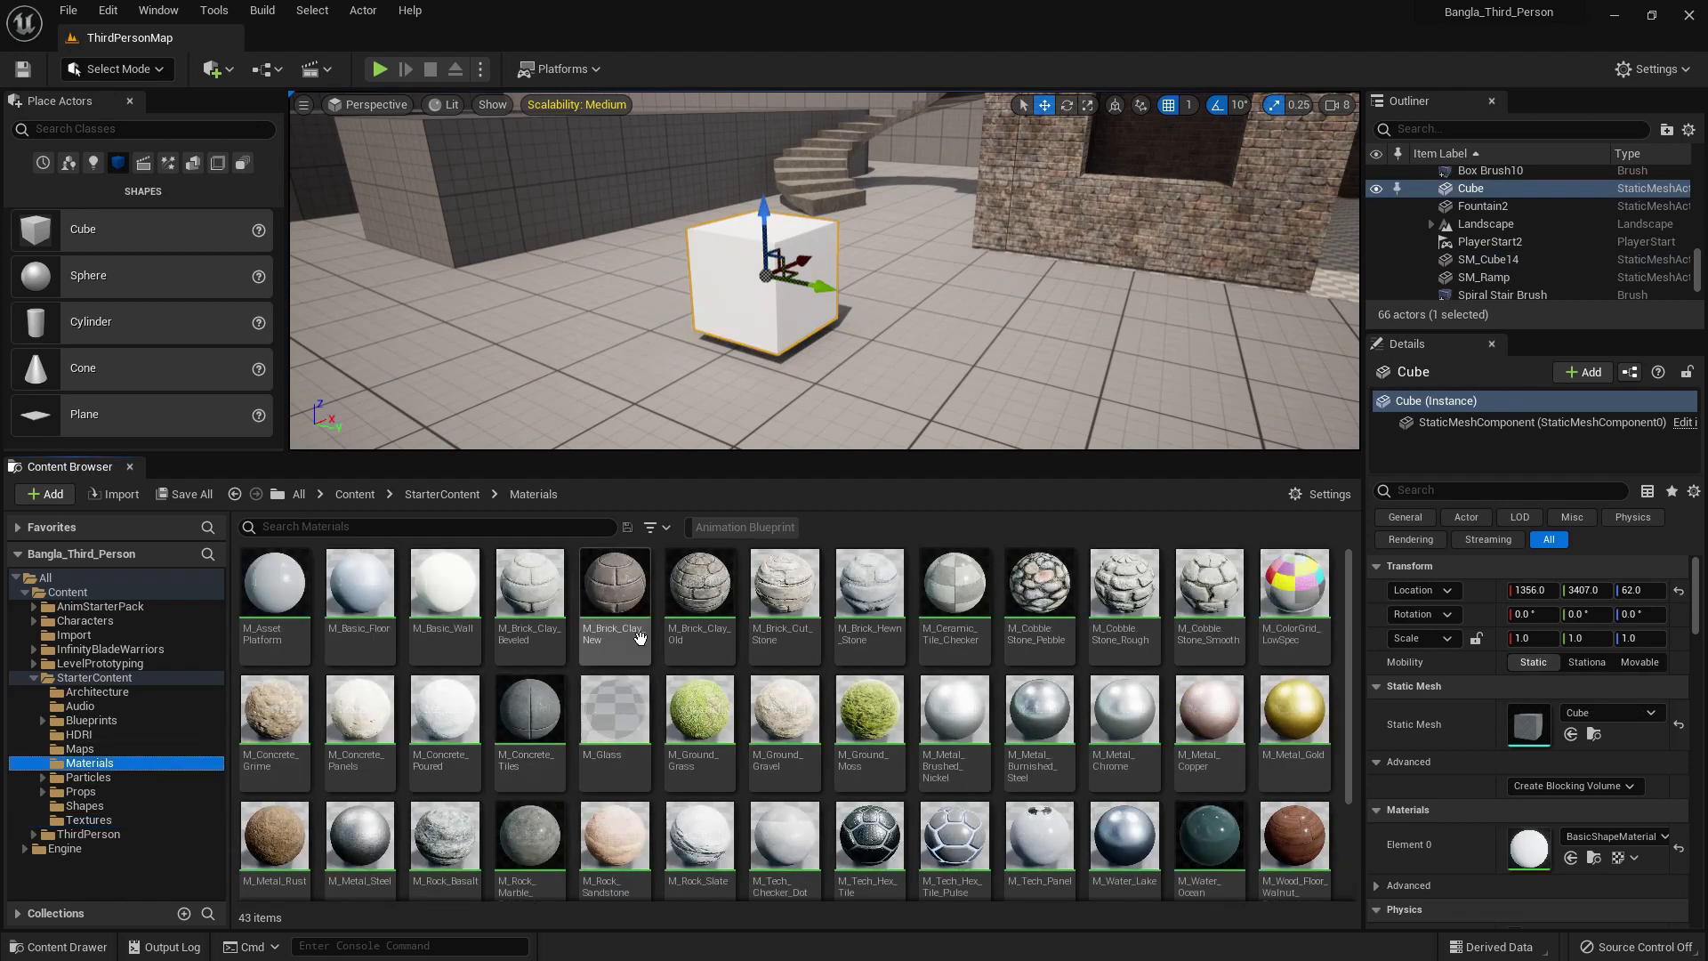
pyautogui.moveTo(625, 602); pyautogui.dragTo(730, 265)
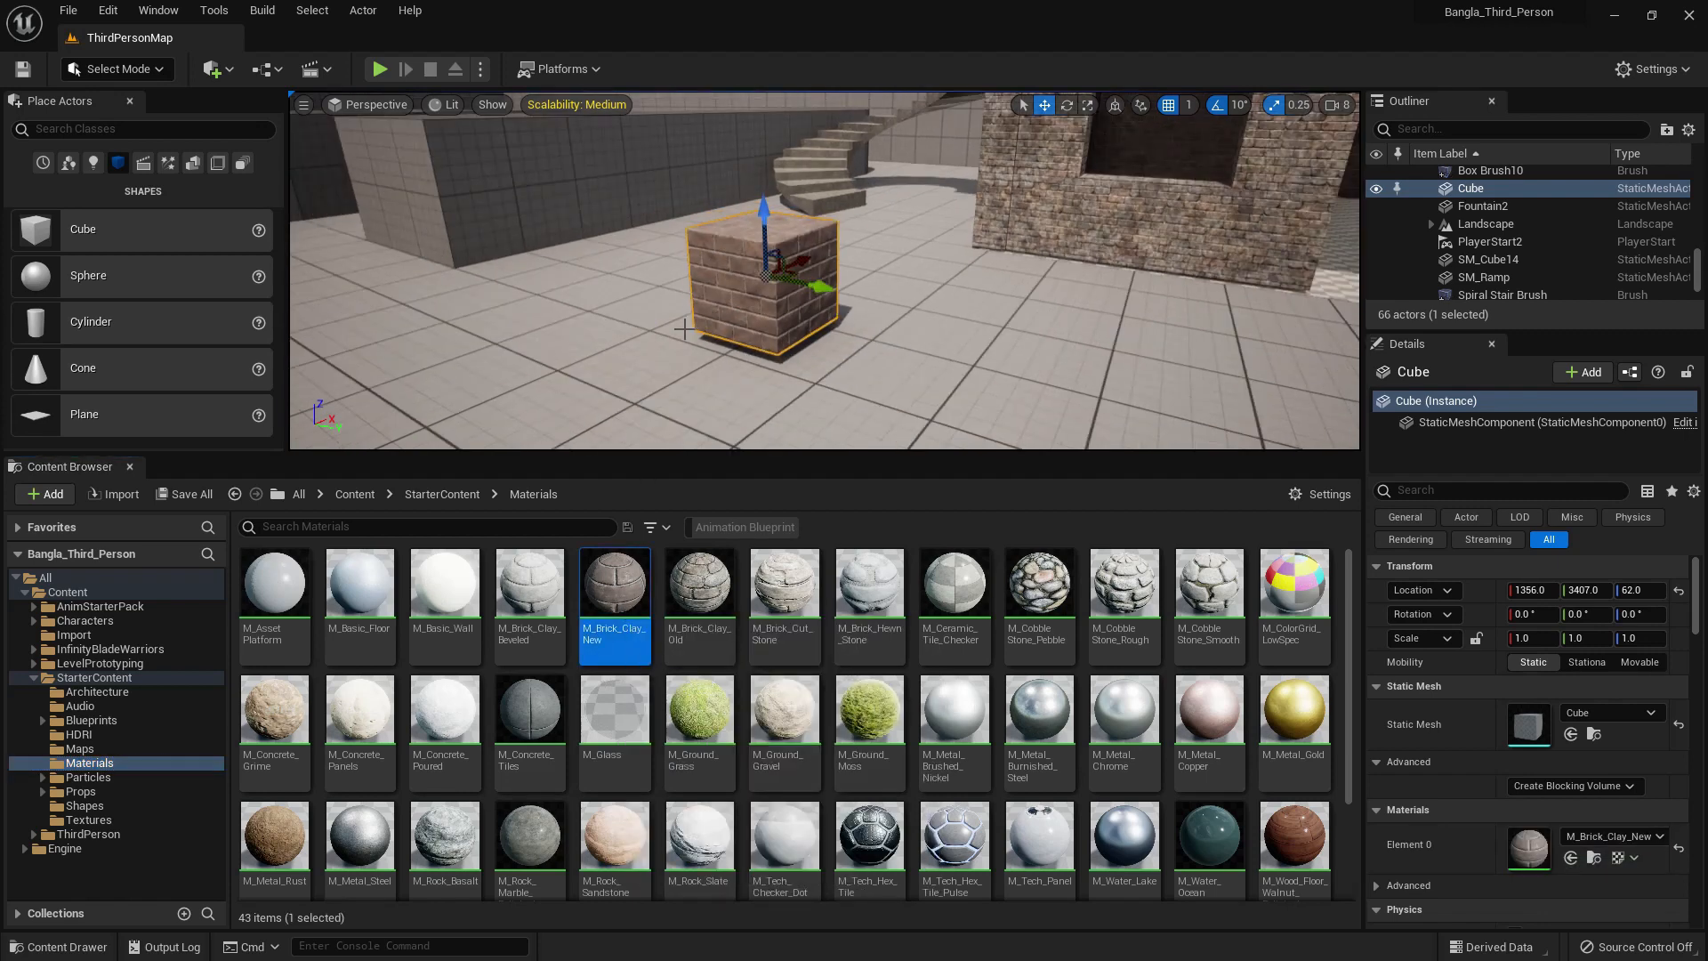
pyautogui.hotkey('ctrl', 'z')
pyautogui.moveTo(682, 383); pyautogui.dragTo(810, 378, button='right')
pyautogui.press('f')
pyautogui.moveTo(740, 384)
pyautogui.keyDown('alt'); pyautogui.mouseDown()
pyautogui.moveTo(767, 407)
pyautogui.moveTo(744, 406)
pyautogui.mouseUp(); pyautogui.keyUp('alt')
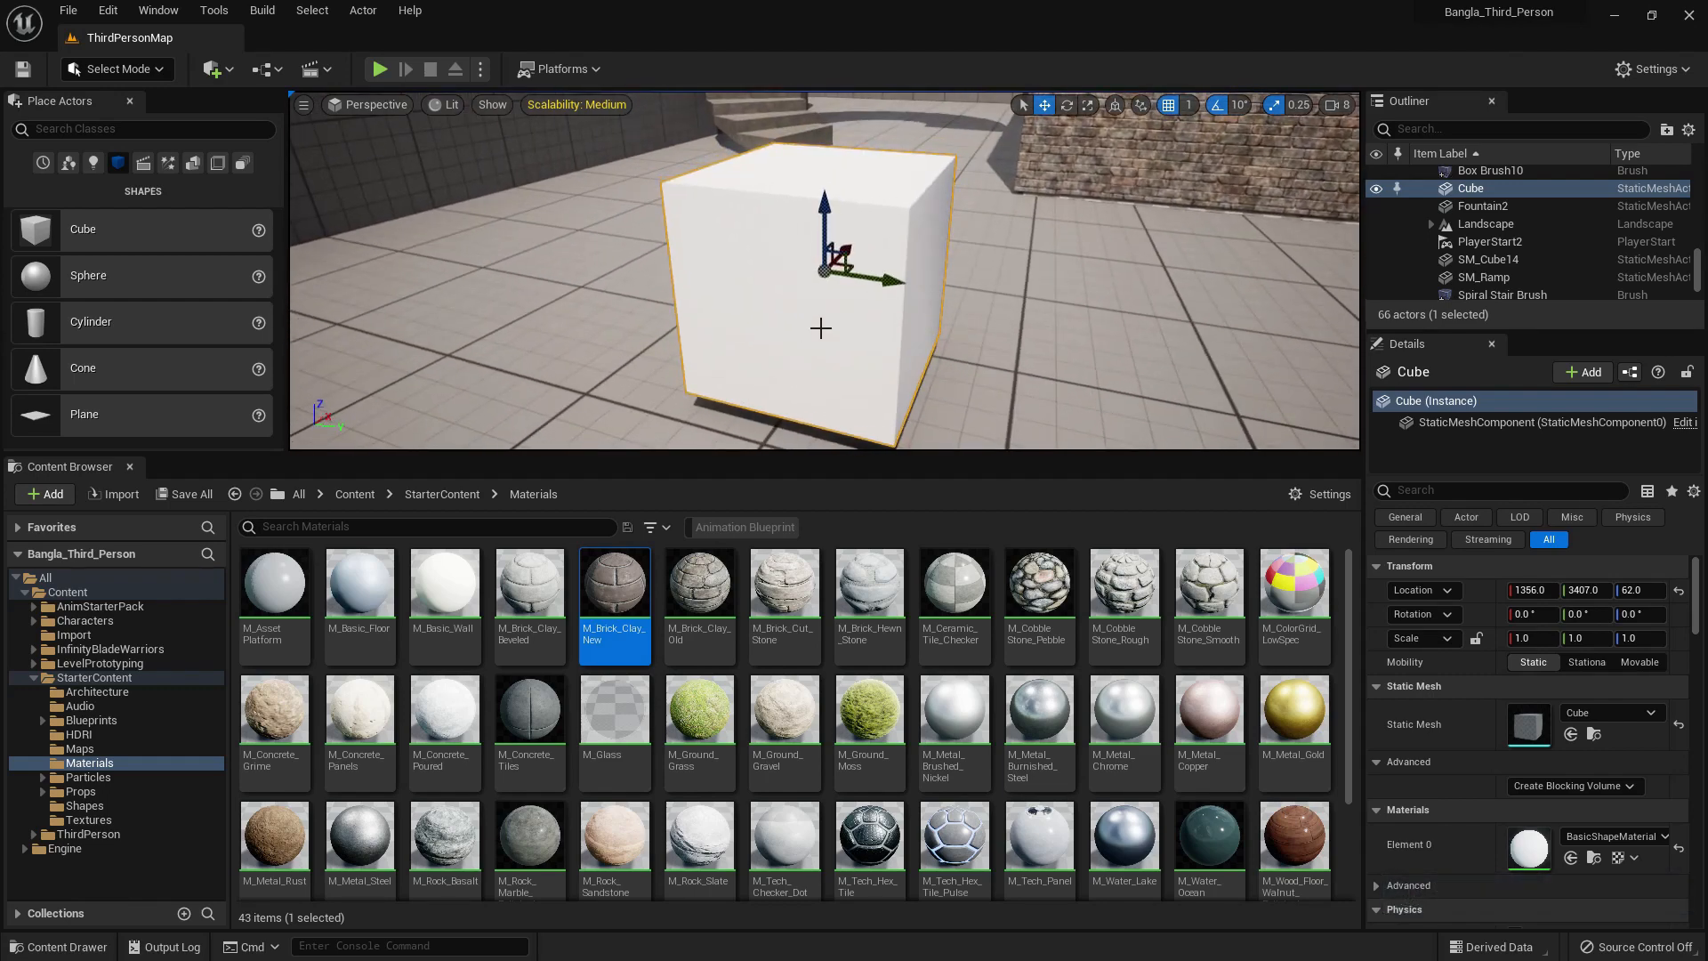
pyautogui.scroll(-3, 821, 328)
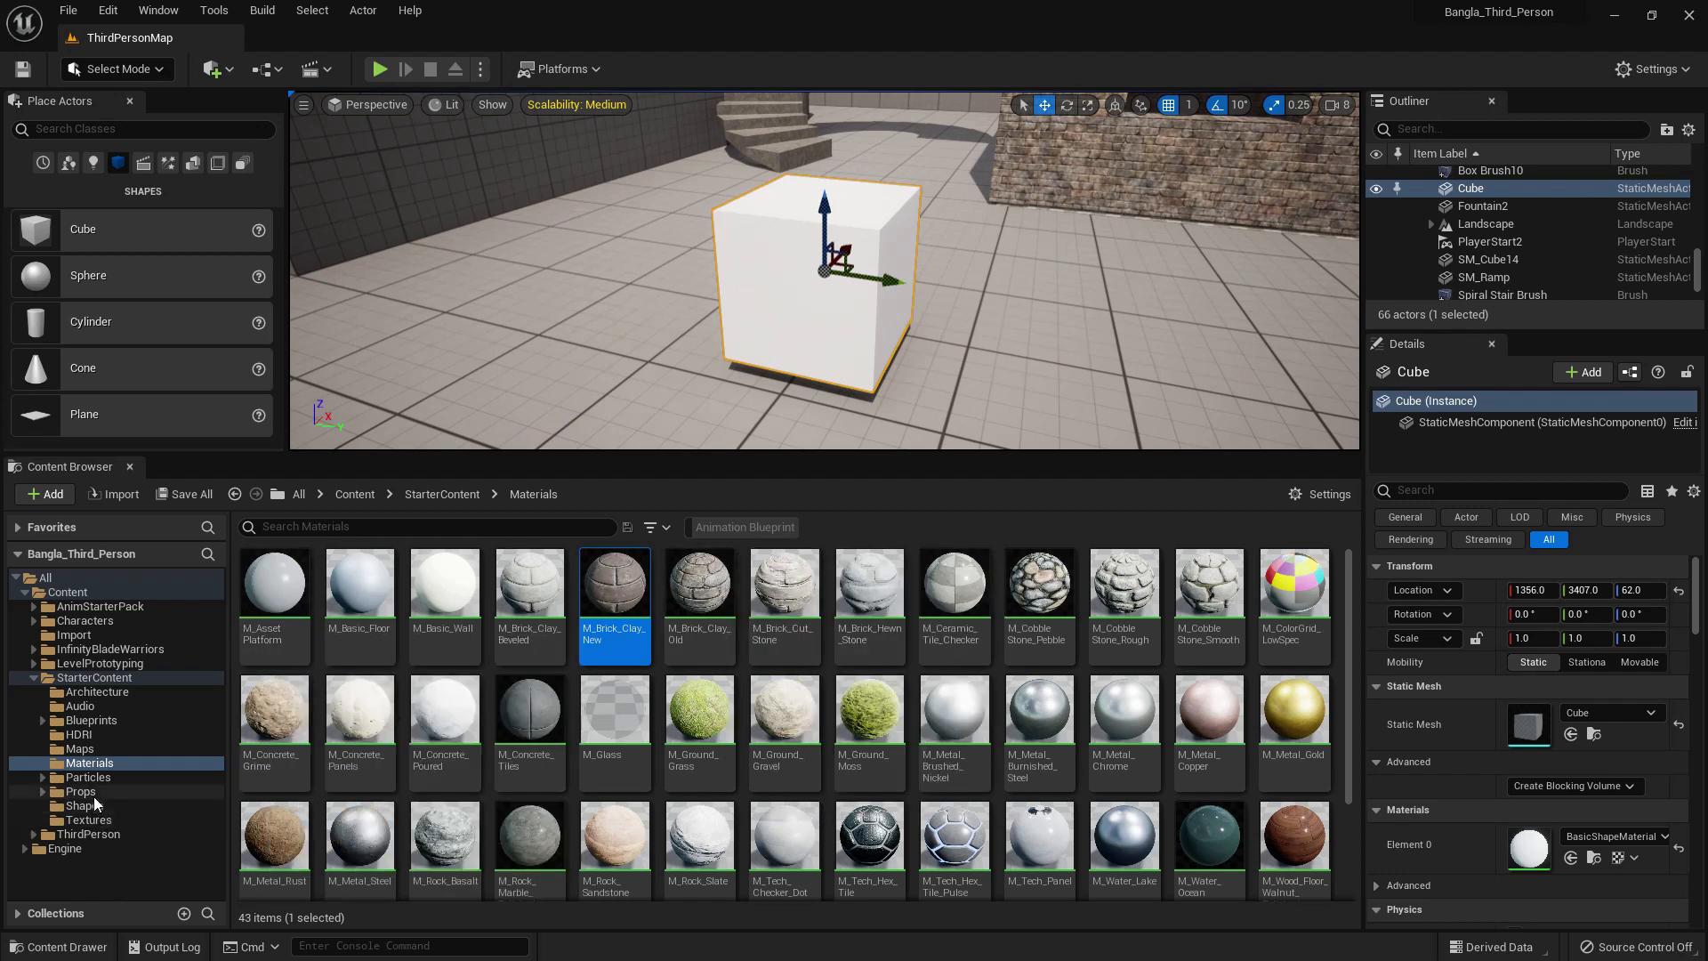
# - Go to the root Content folder and filter its assets by the Material type
pyautogui.click(103, 820)
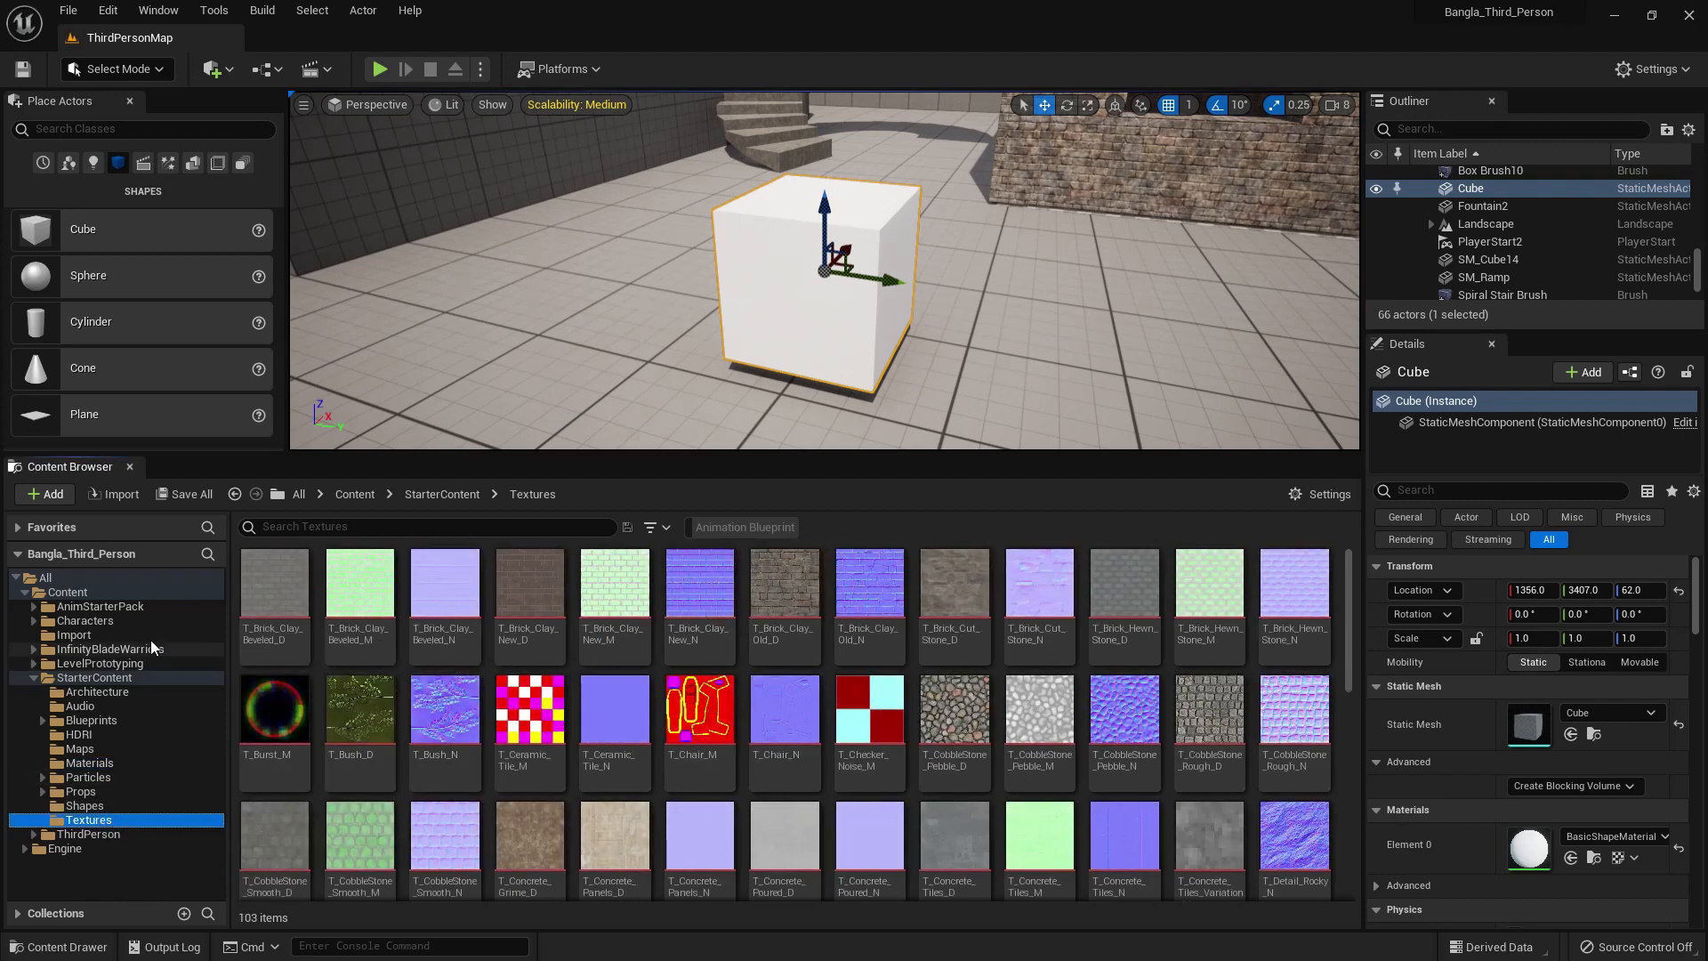
pyautogui.click(70, 592)
pyautogui.click(881, 750)
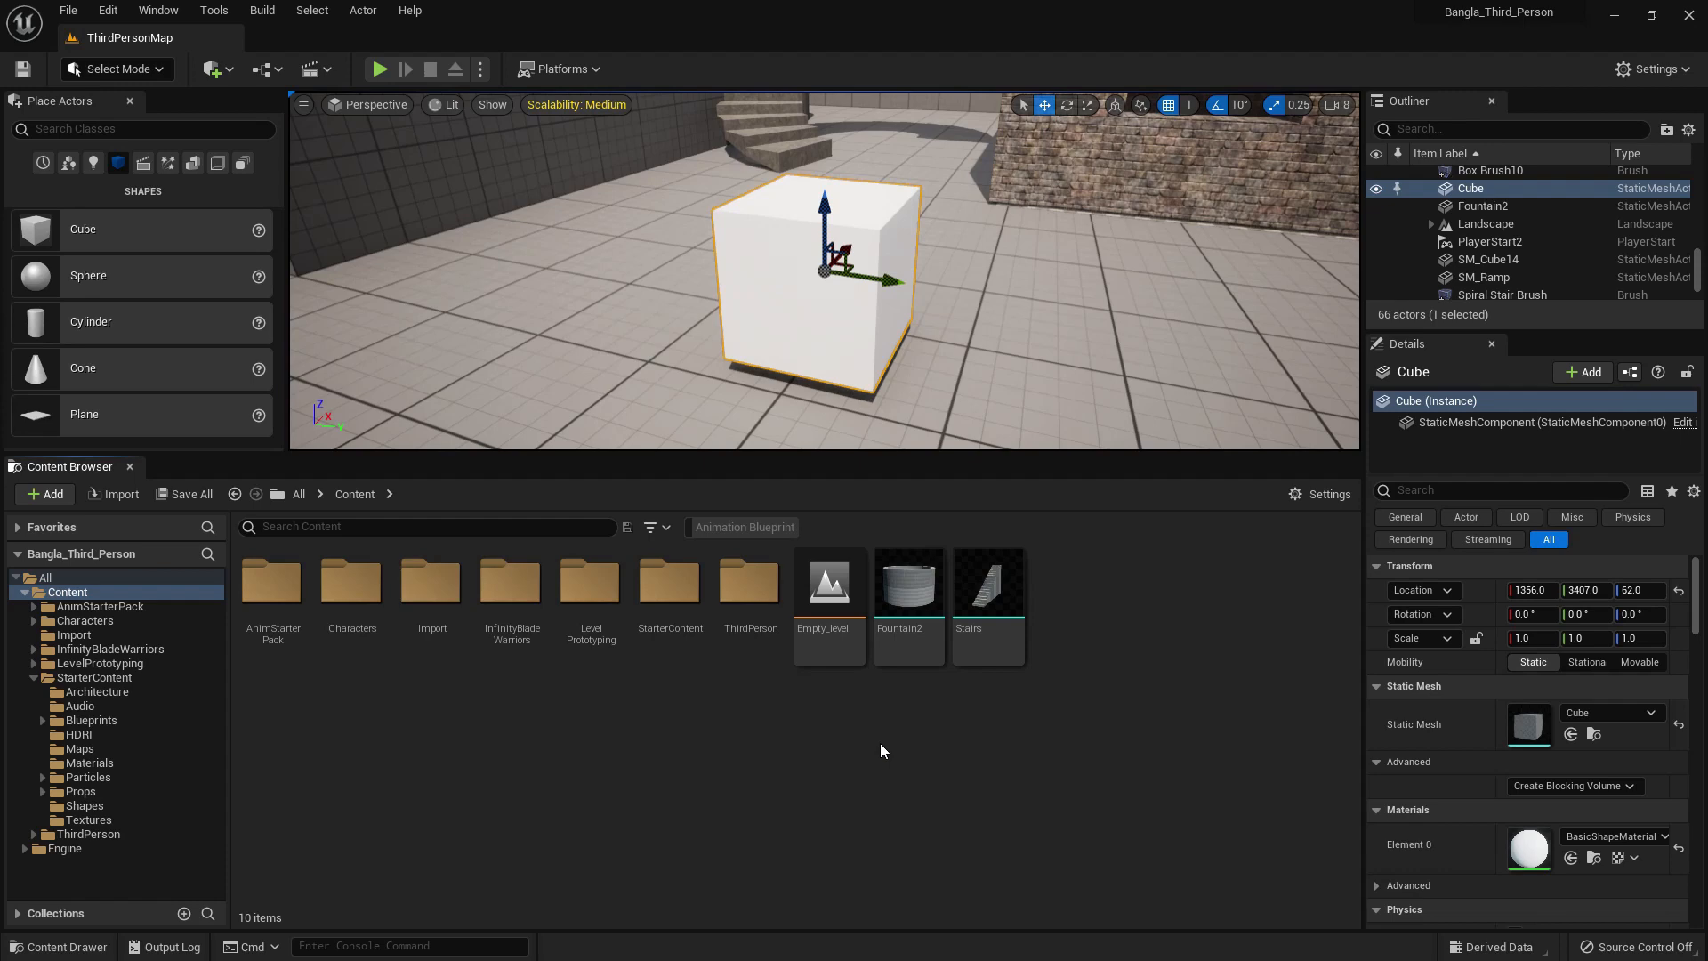
pyautogui.rightClick(881, 750)
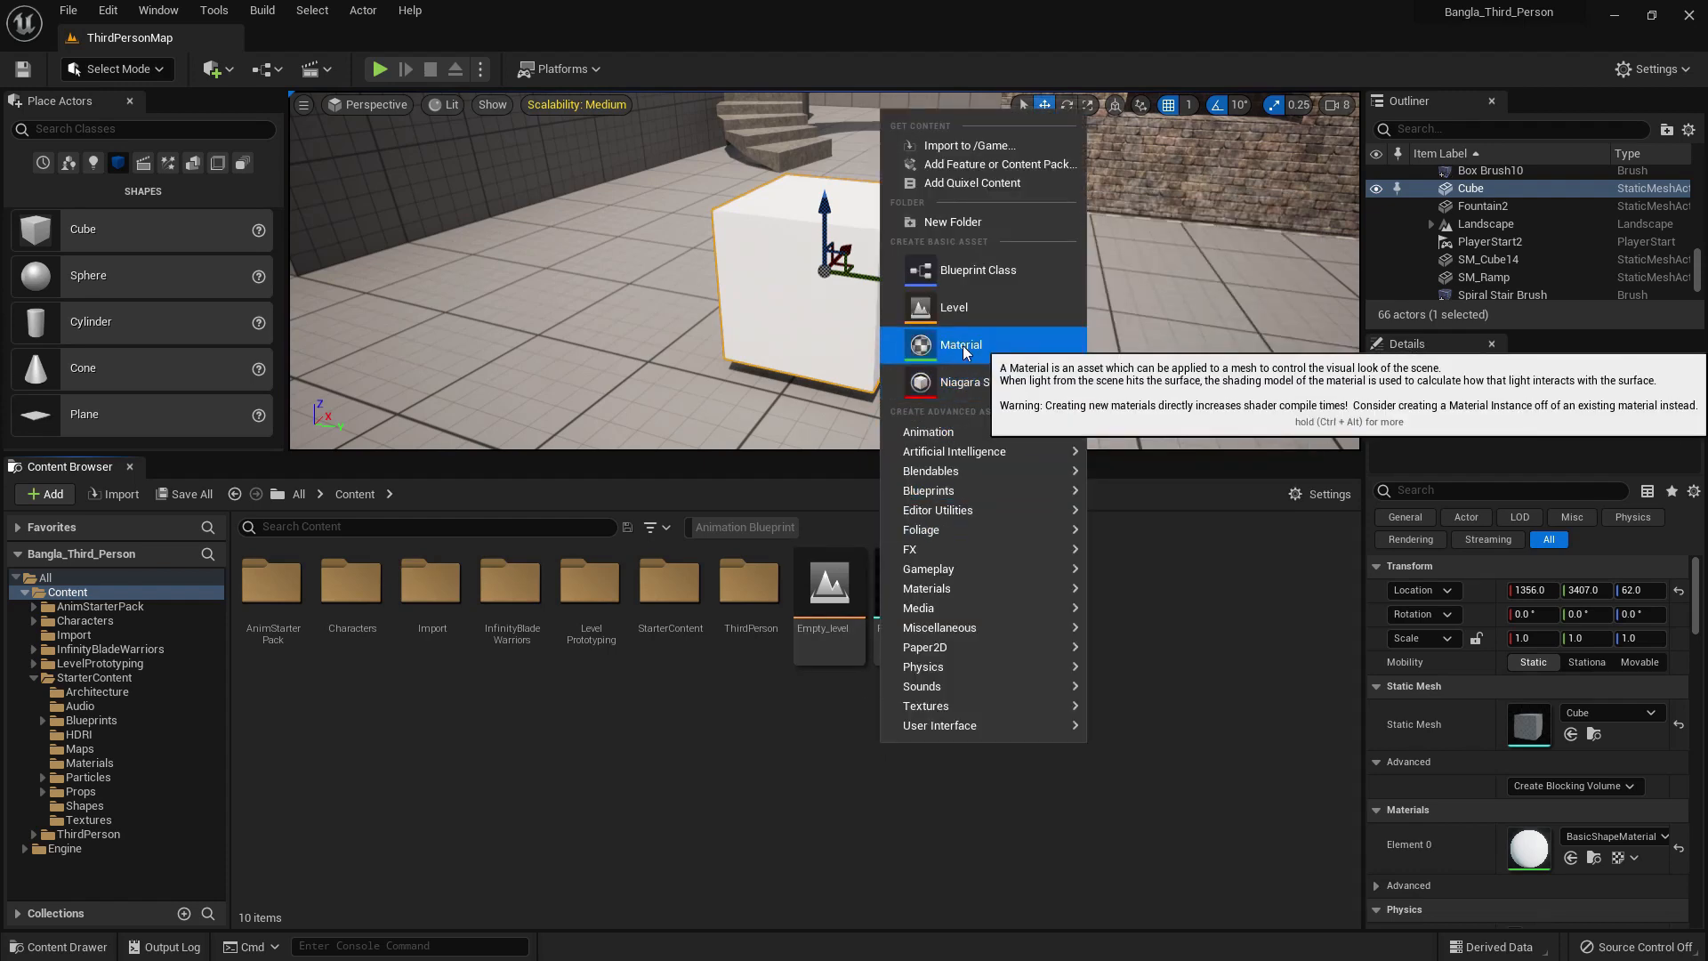
pyautogui.click(451, 769)
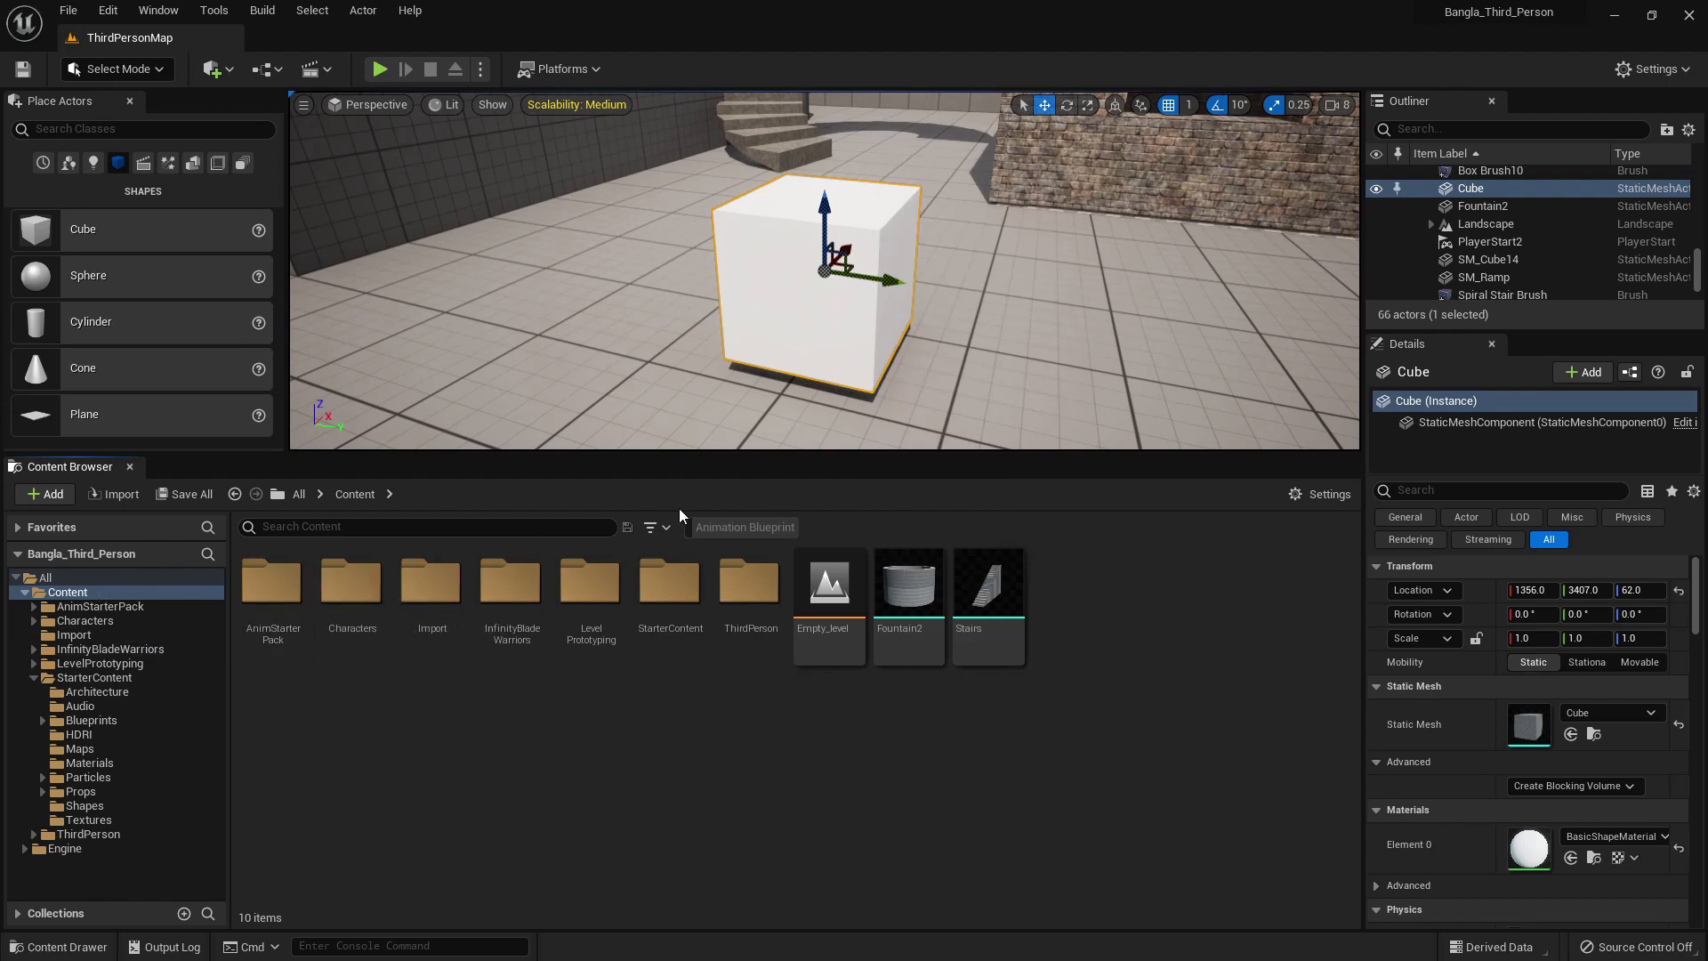
pyautogui.click(660, 526)
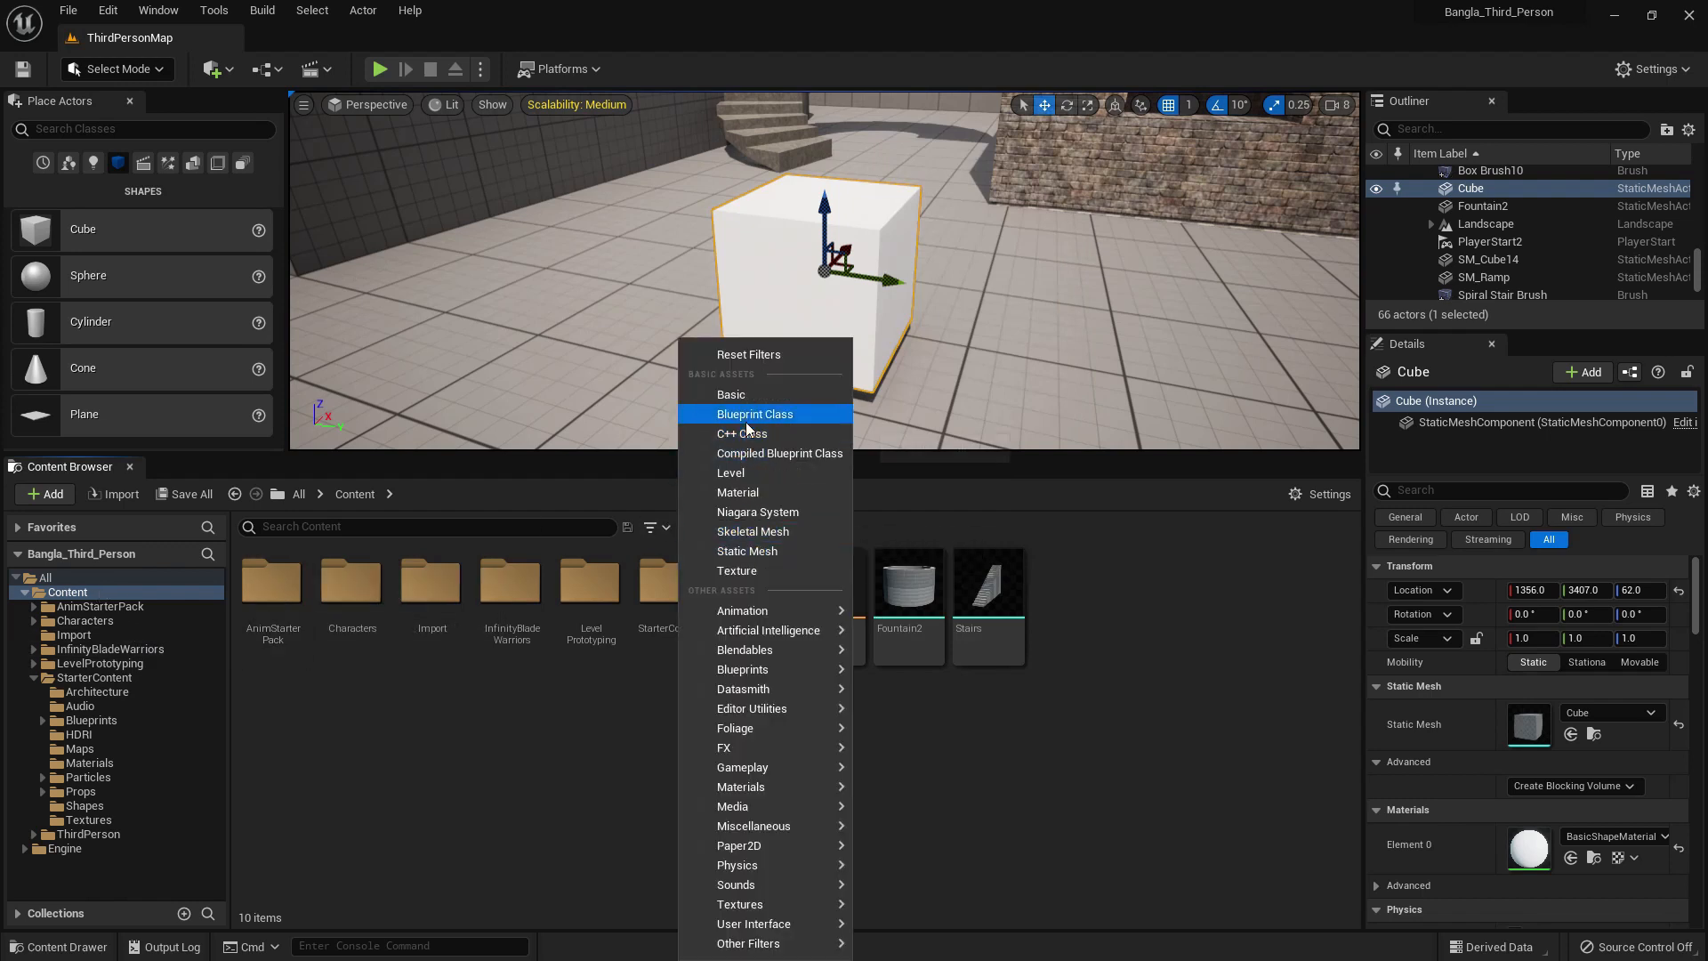
pyautogui.click(783, 493)
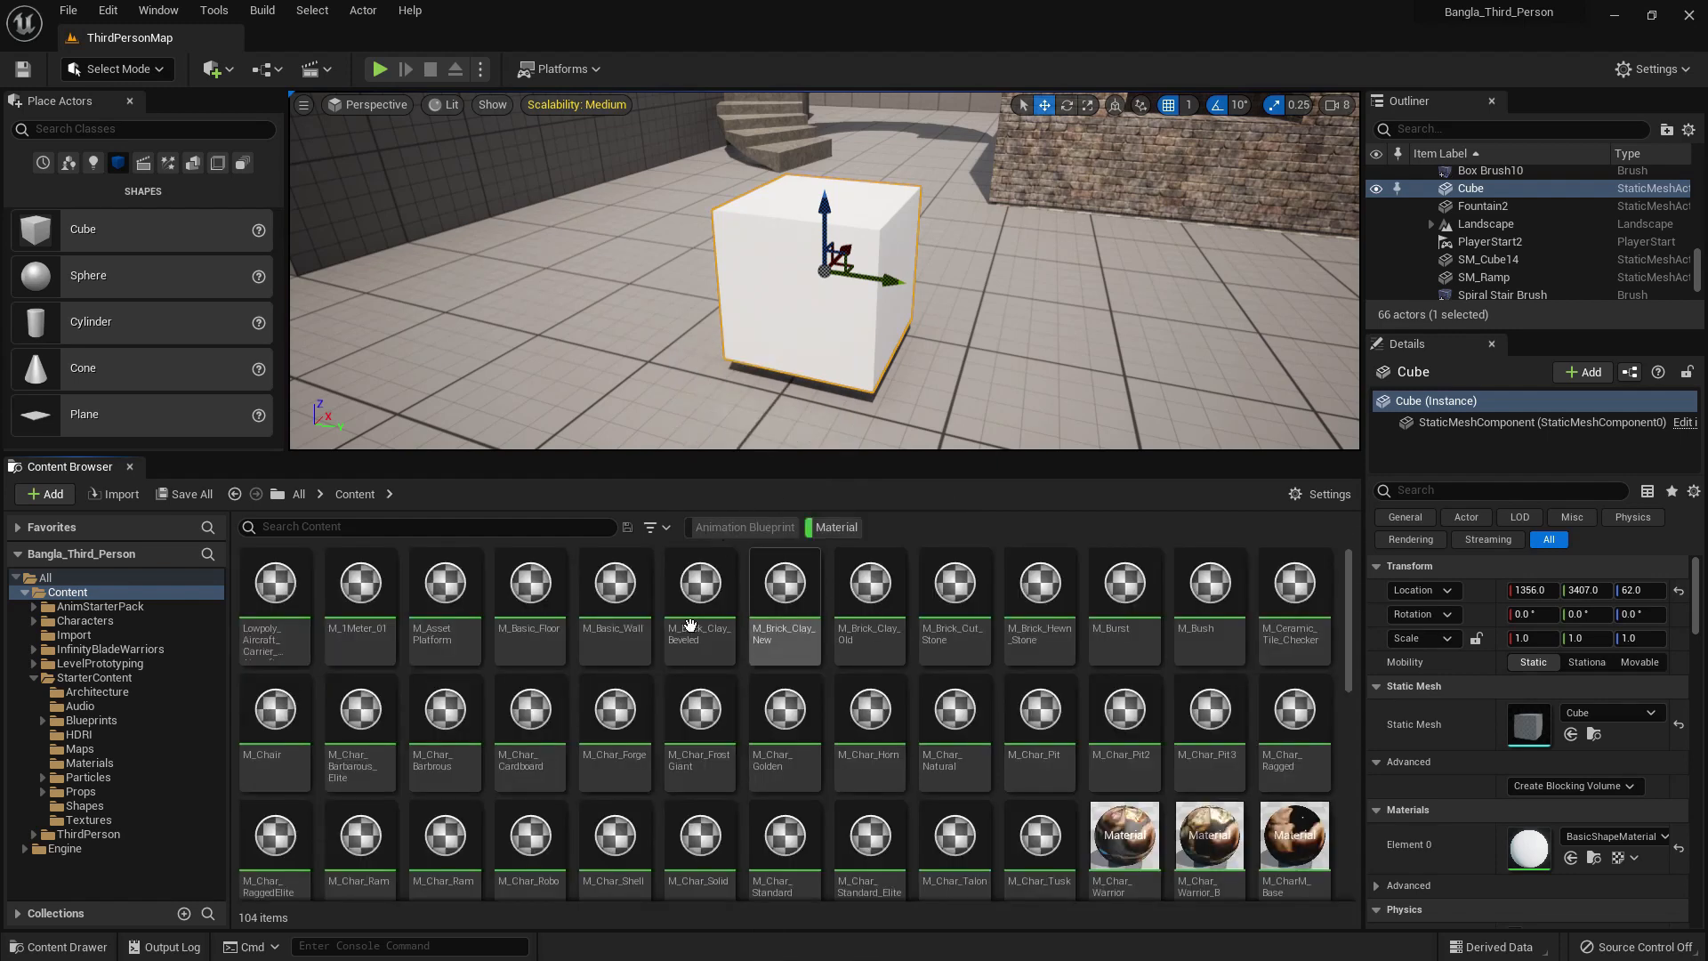
# - Add the Texture type to the asset filter, view only the textures, and turn off both the Material and Texture filters
pyautogui.click(655, 529)
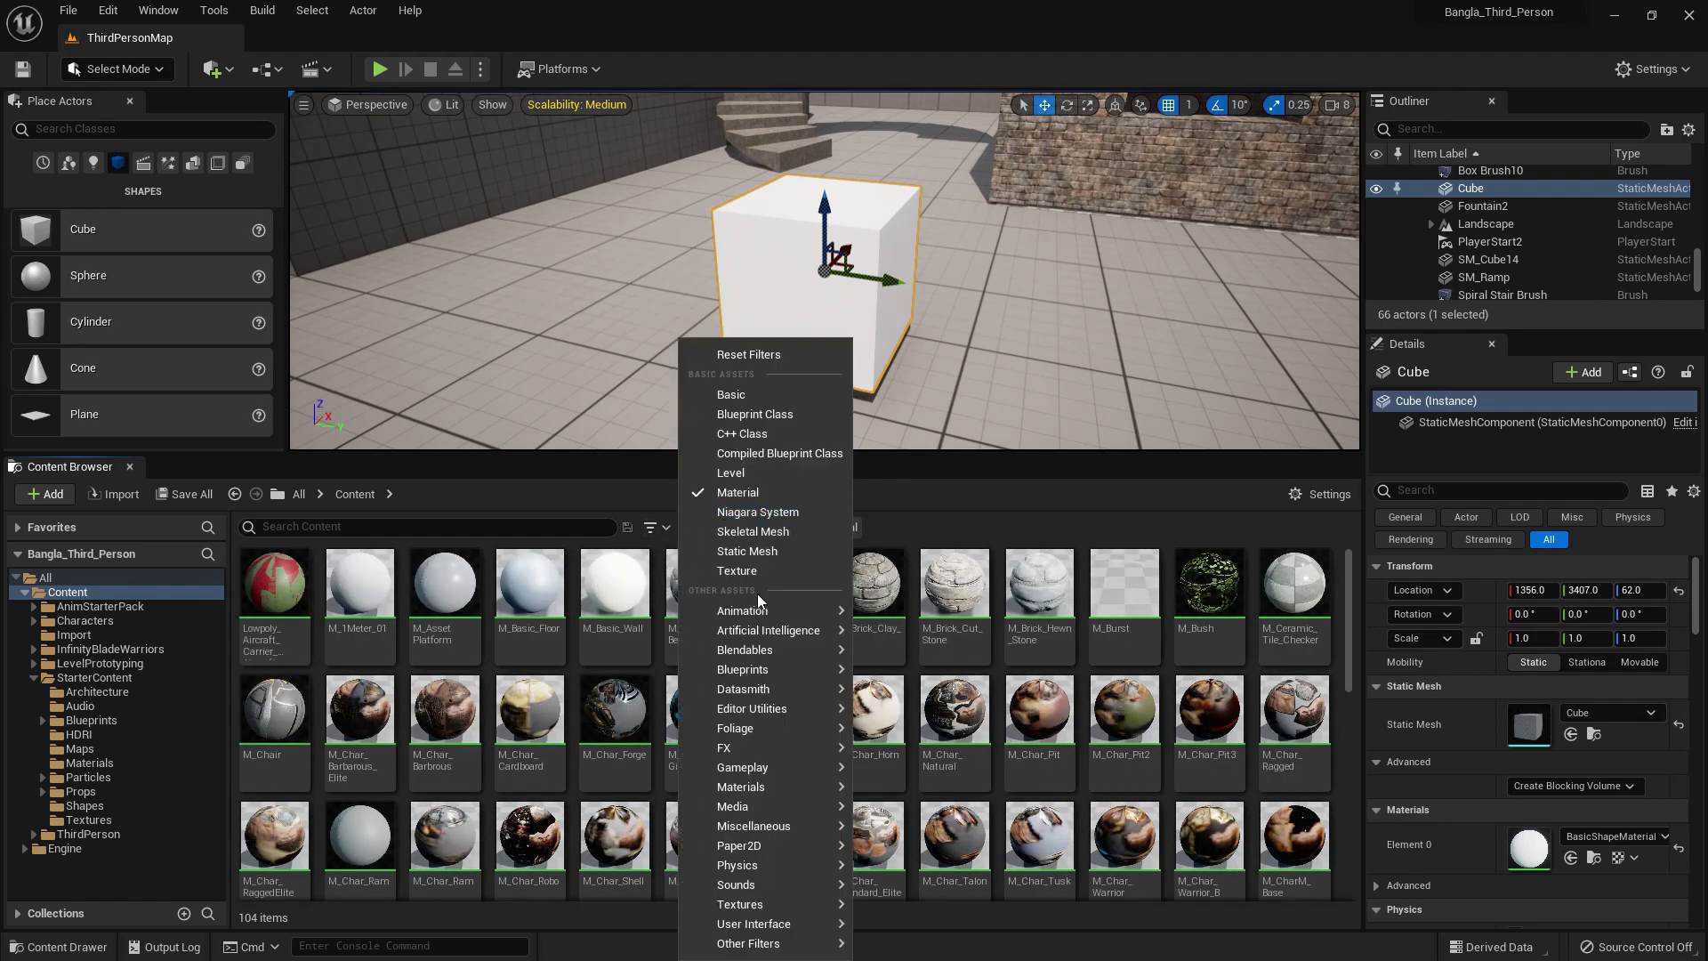
pyautogui.moveTo(756, 610)
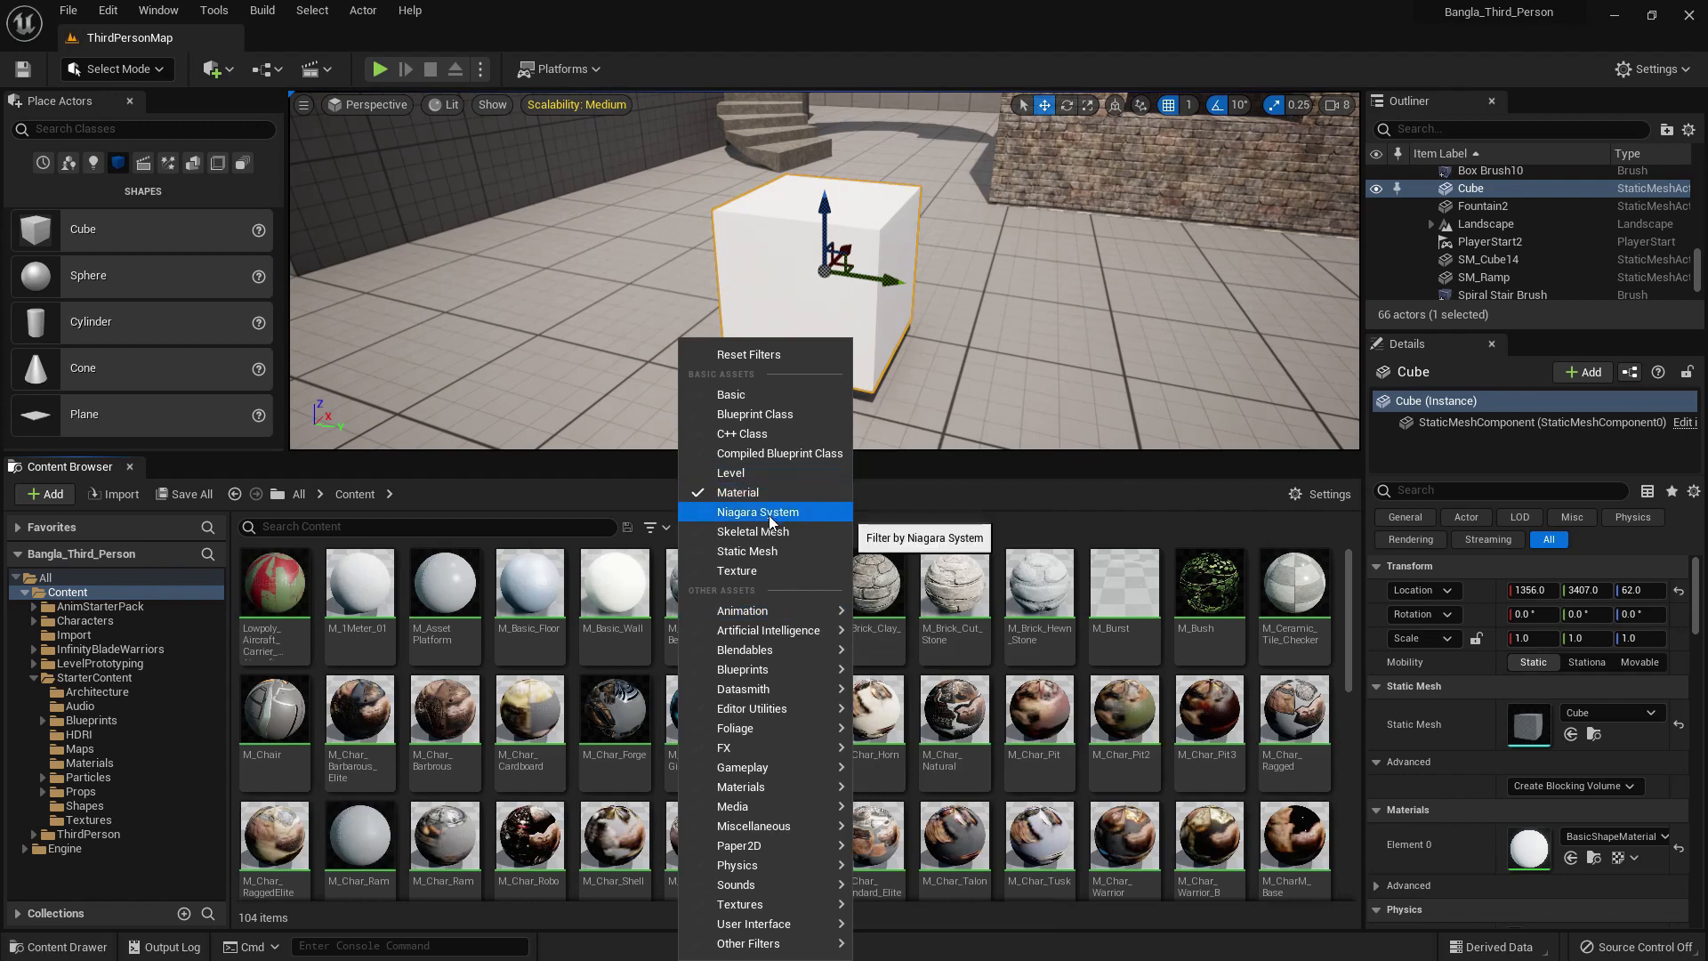
pyautogui.click(743, 572)
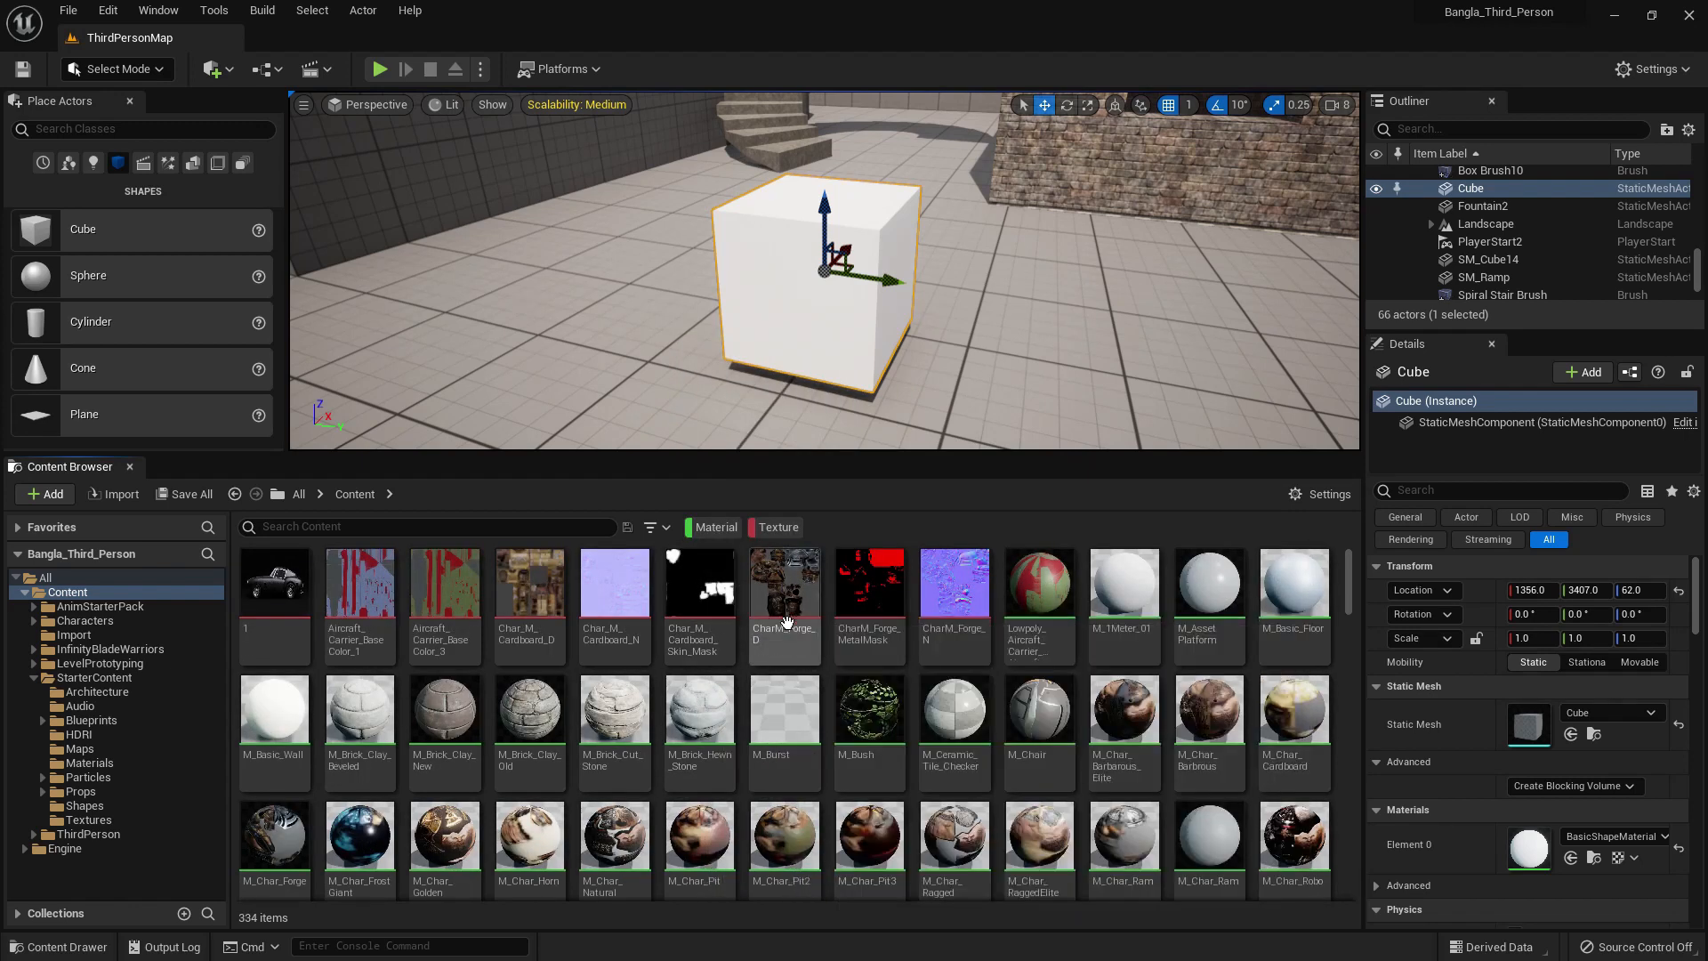
pyautogui.scroll(-1, 699, 666)
pyautogui.click(714, 530)
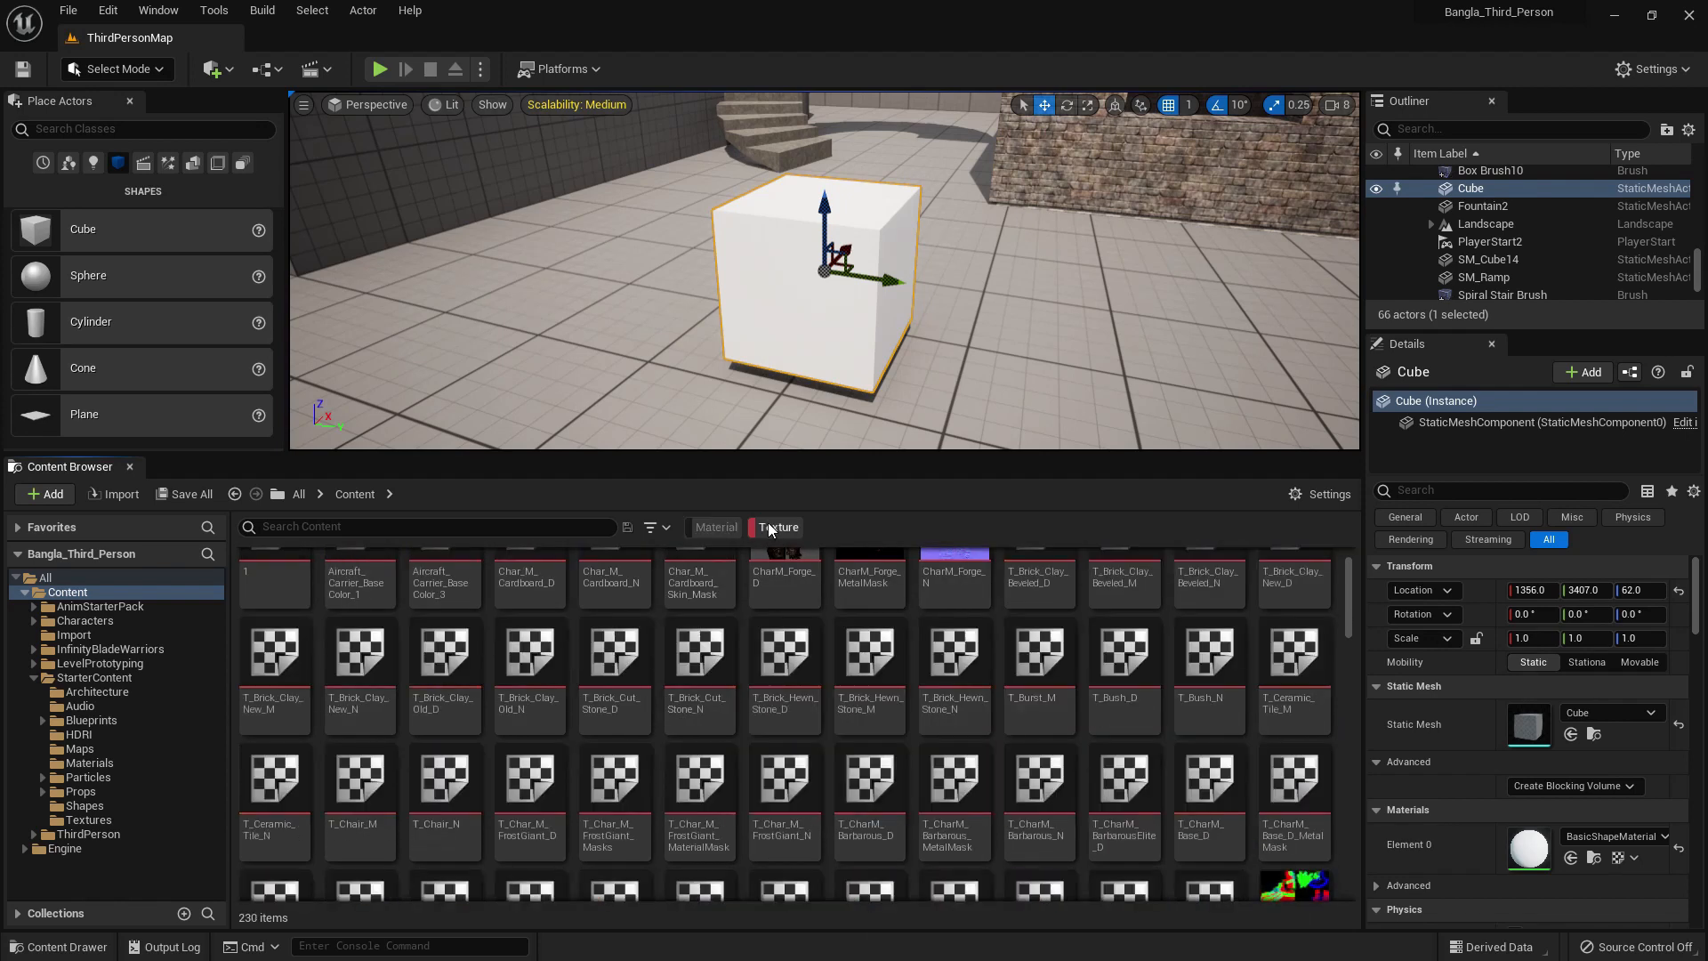
pyautogui.click(761, 525)
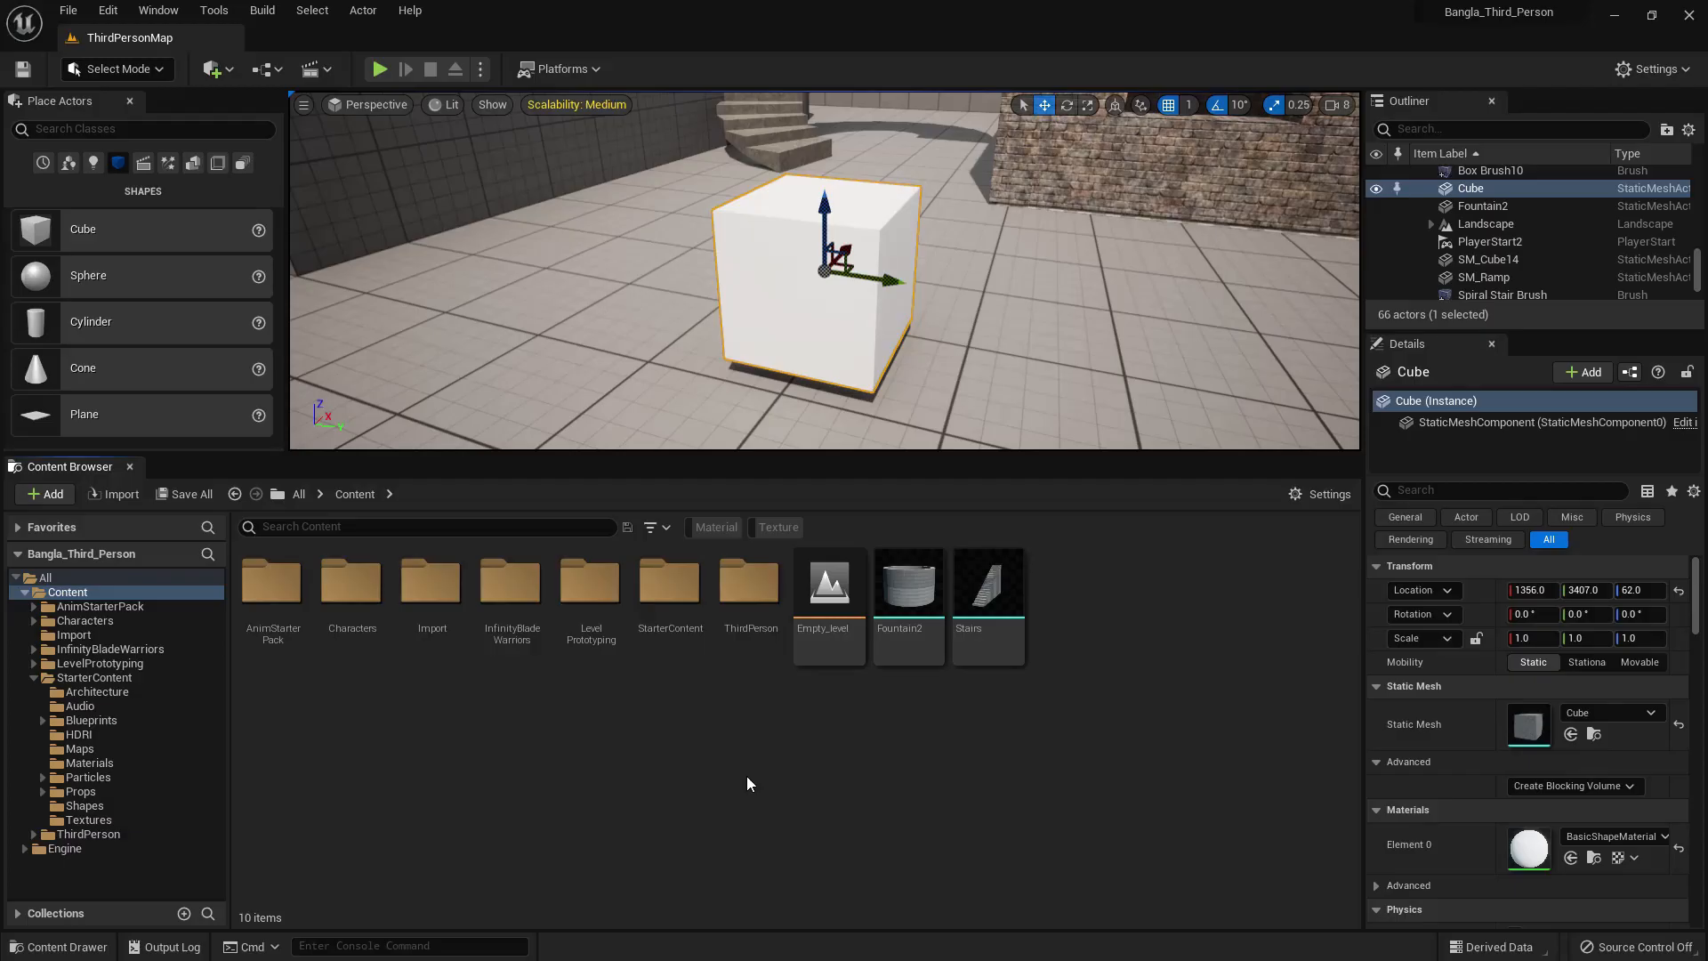
# - Create a new material named M_Test in the root Content folder
pyautogui.rightClick(746, 775)
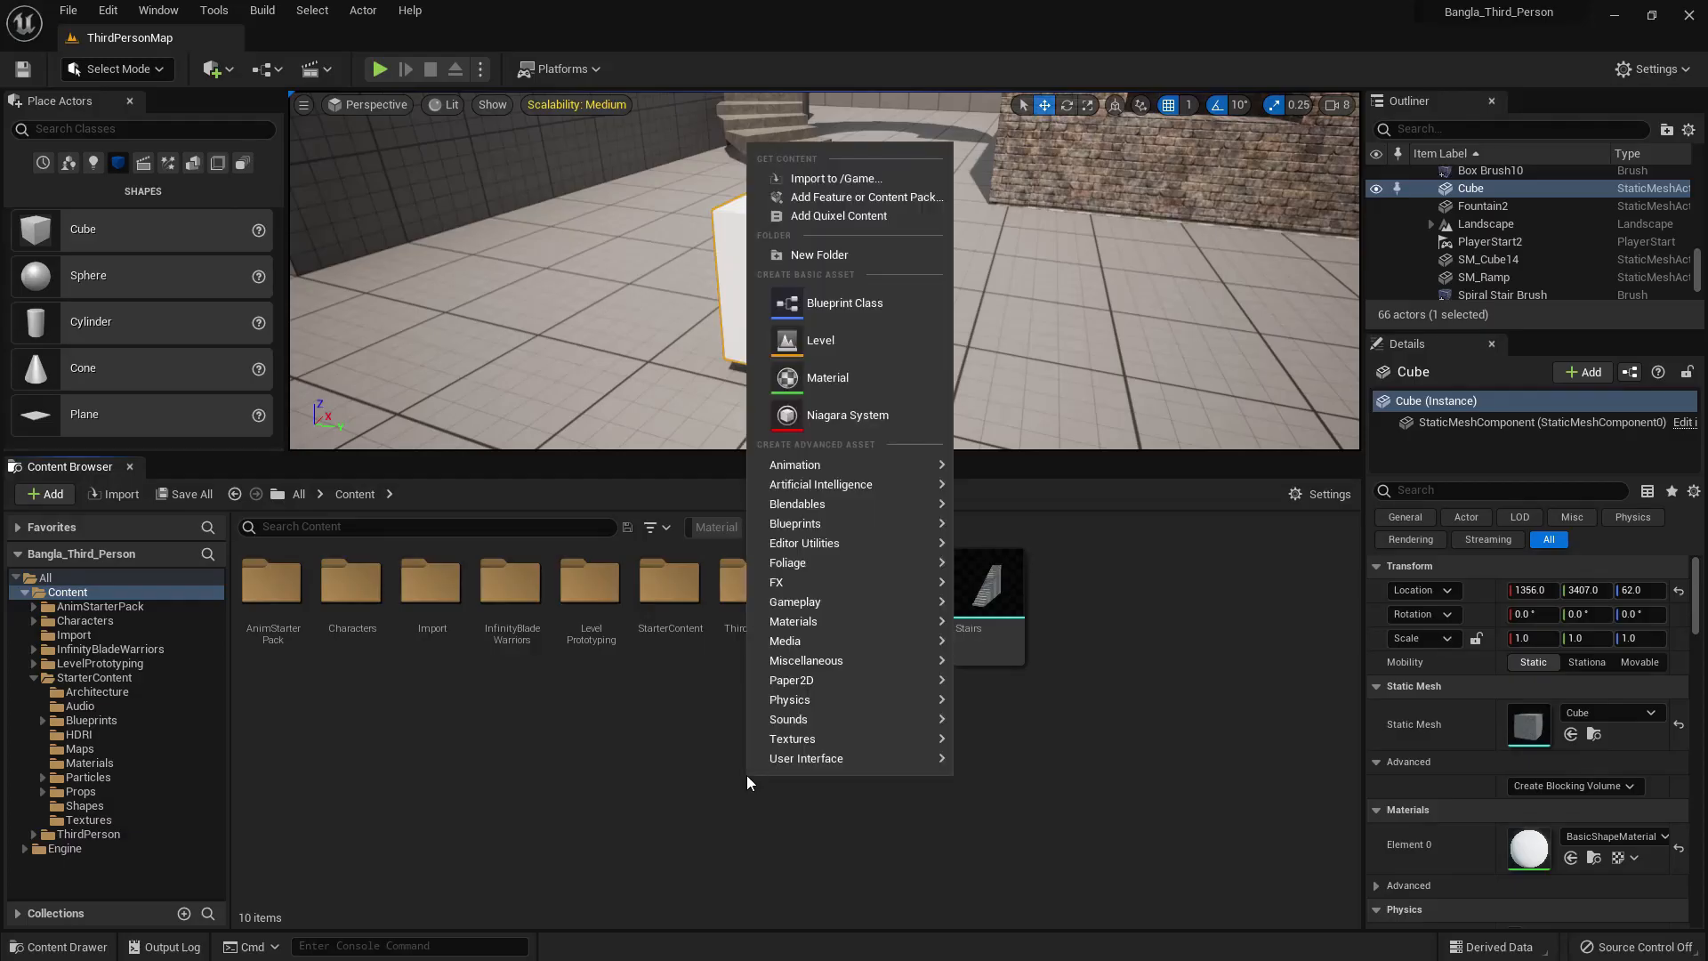
pyautogui.click(825, 388)
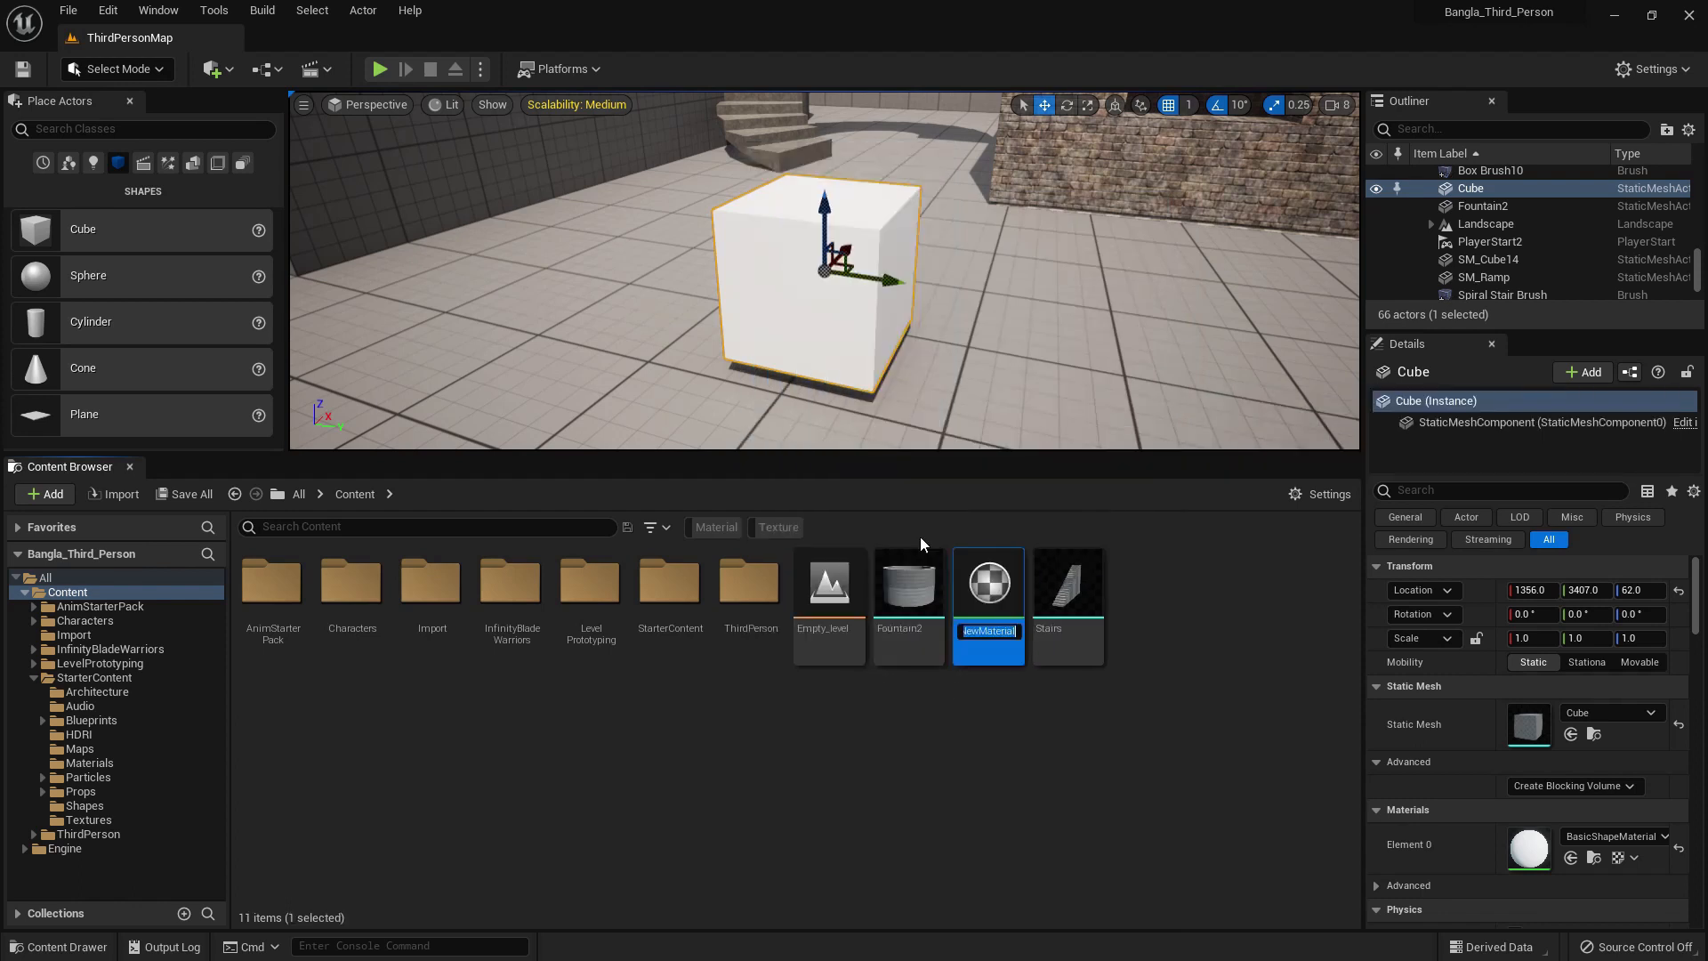
pyautogui.write('M_Test')
pyautogui.press('Return')
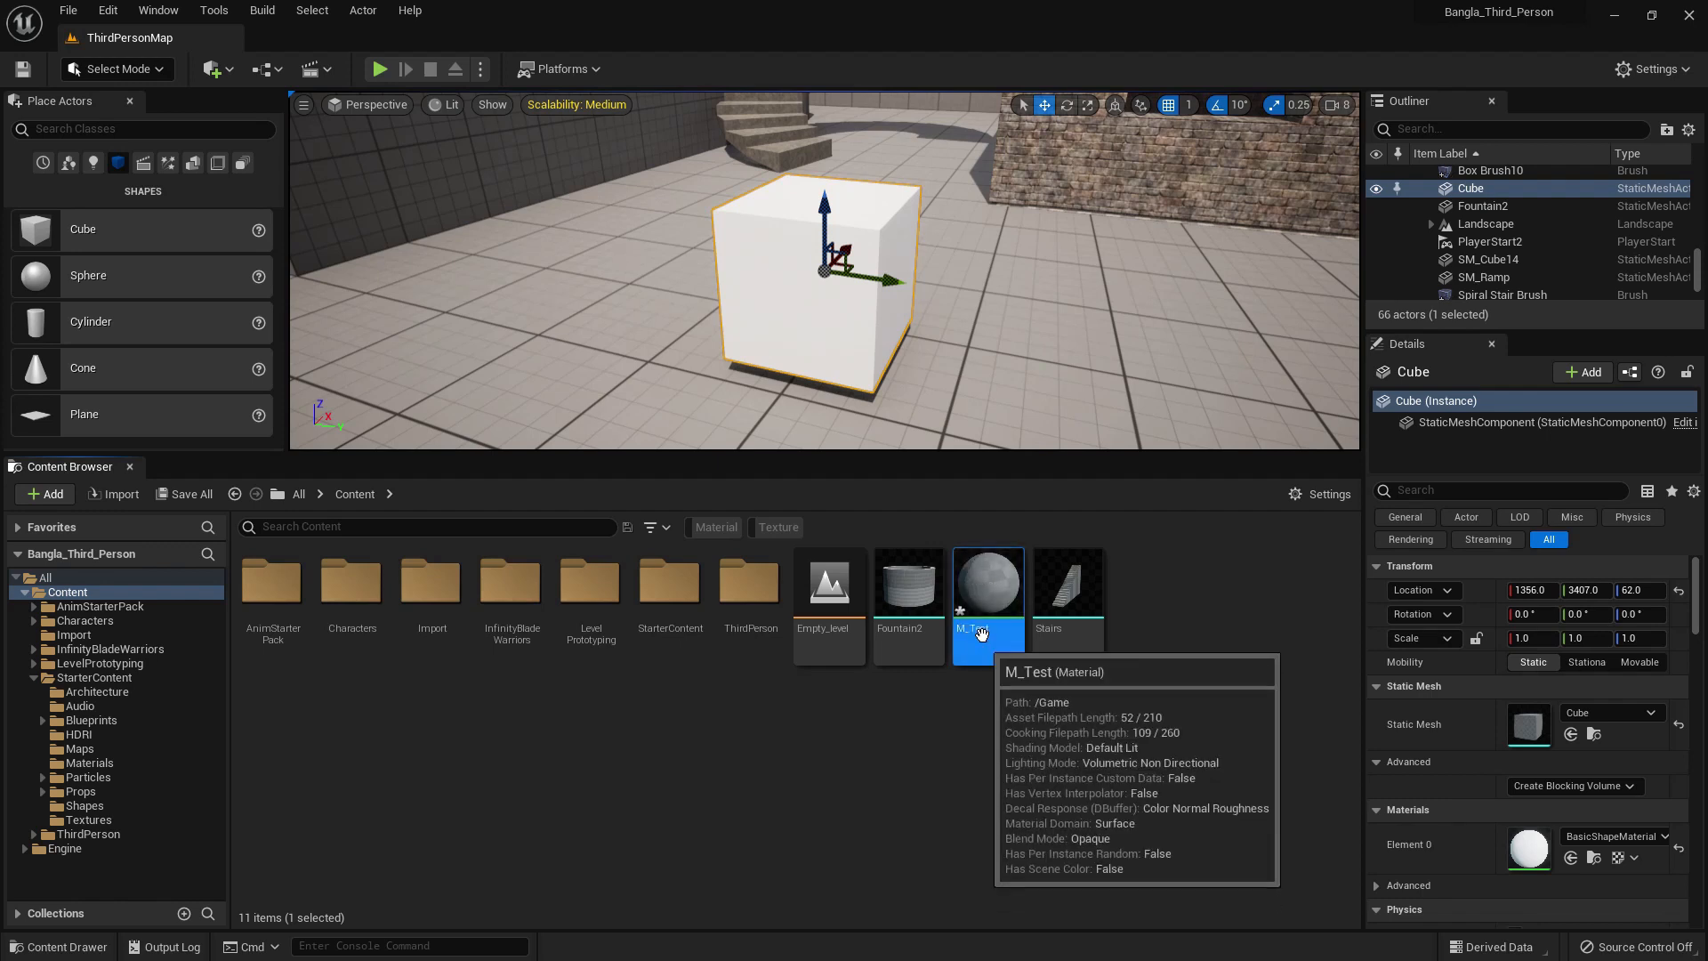
# - Open M_Test in the material editor, docked beside the level editor, and save the material
pyautogui.moveTo(976, 594)
pyautogui.mouseDown()
pyautogui.moveTo(814, 290)
pyautogui.moveTo(965, 458)
pyautogui.moveTo(979, 601)
pyautogui.mouseUp()
pyautogui.doubleClick(969, 593)
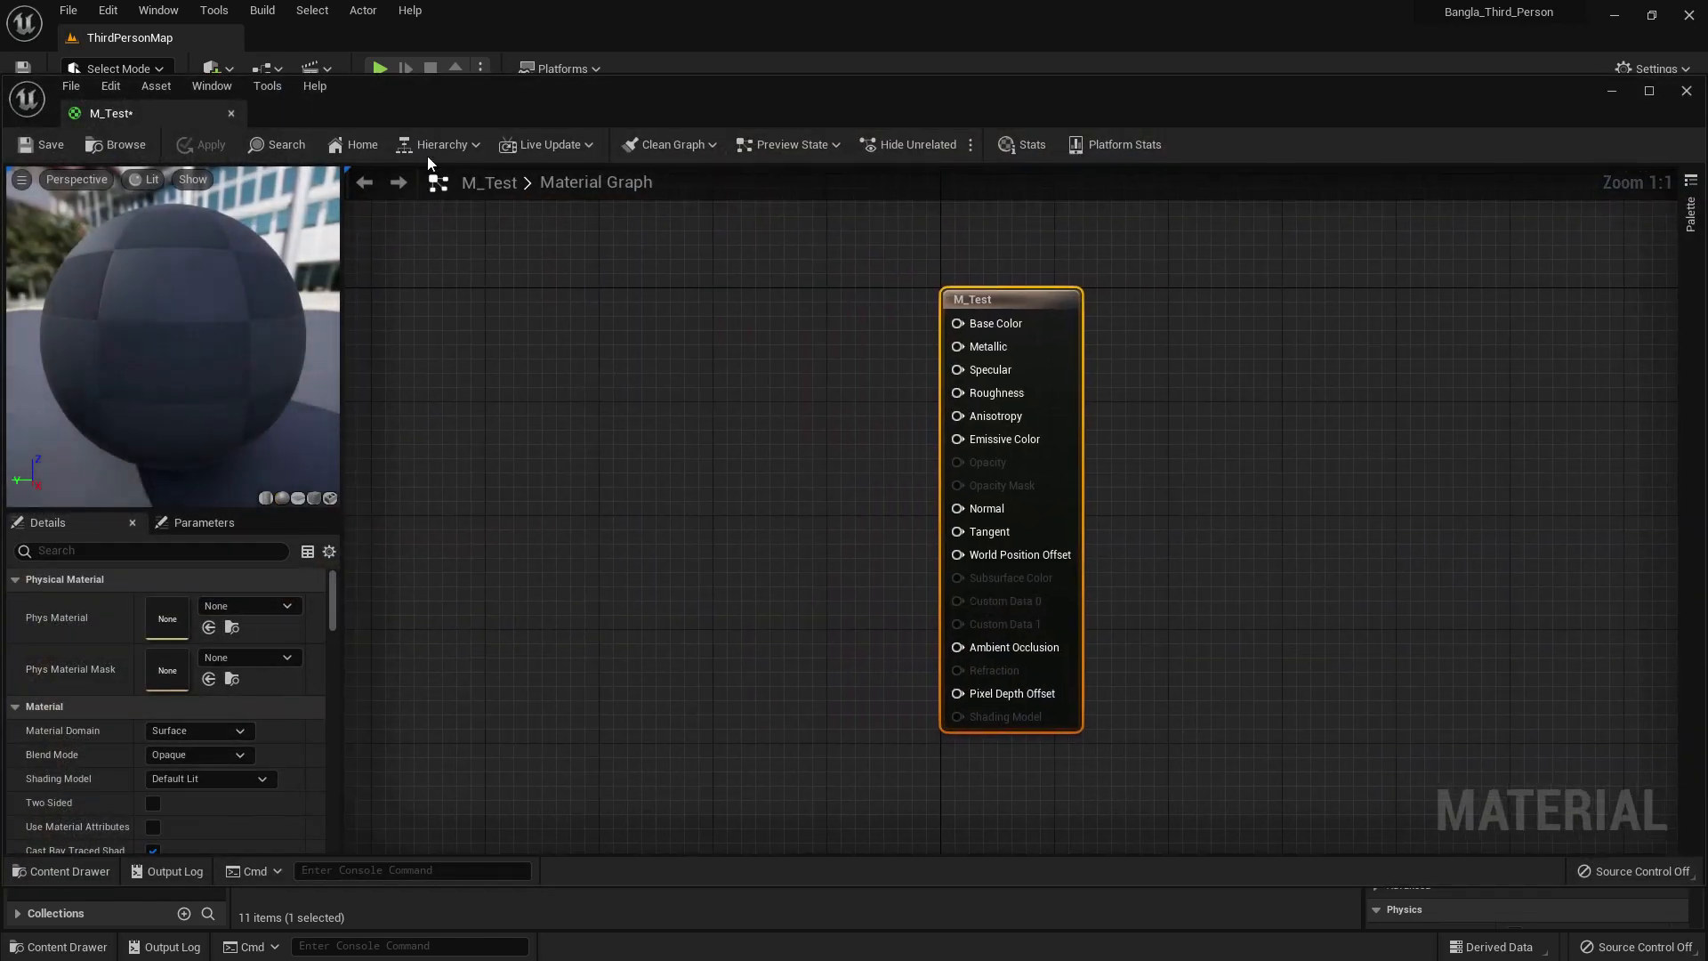
pyautogui.moveTo(99, 112); pyautogui.dragTo(590, 48)
pyautogui.click(158, 38)
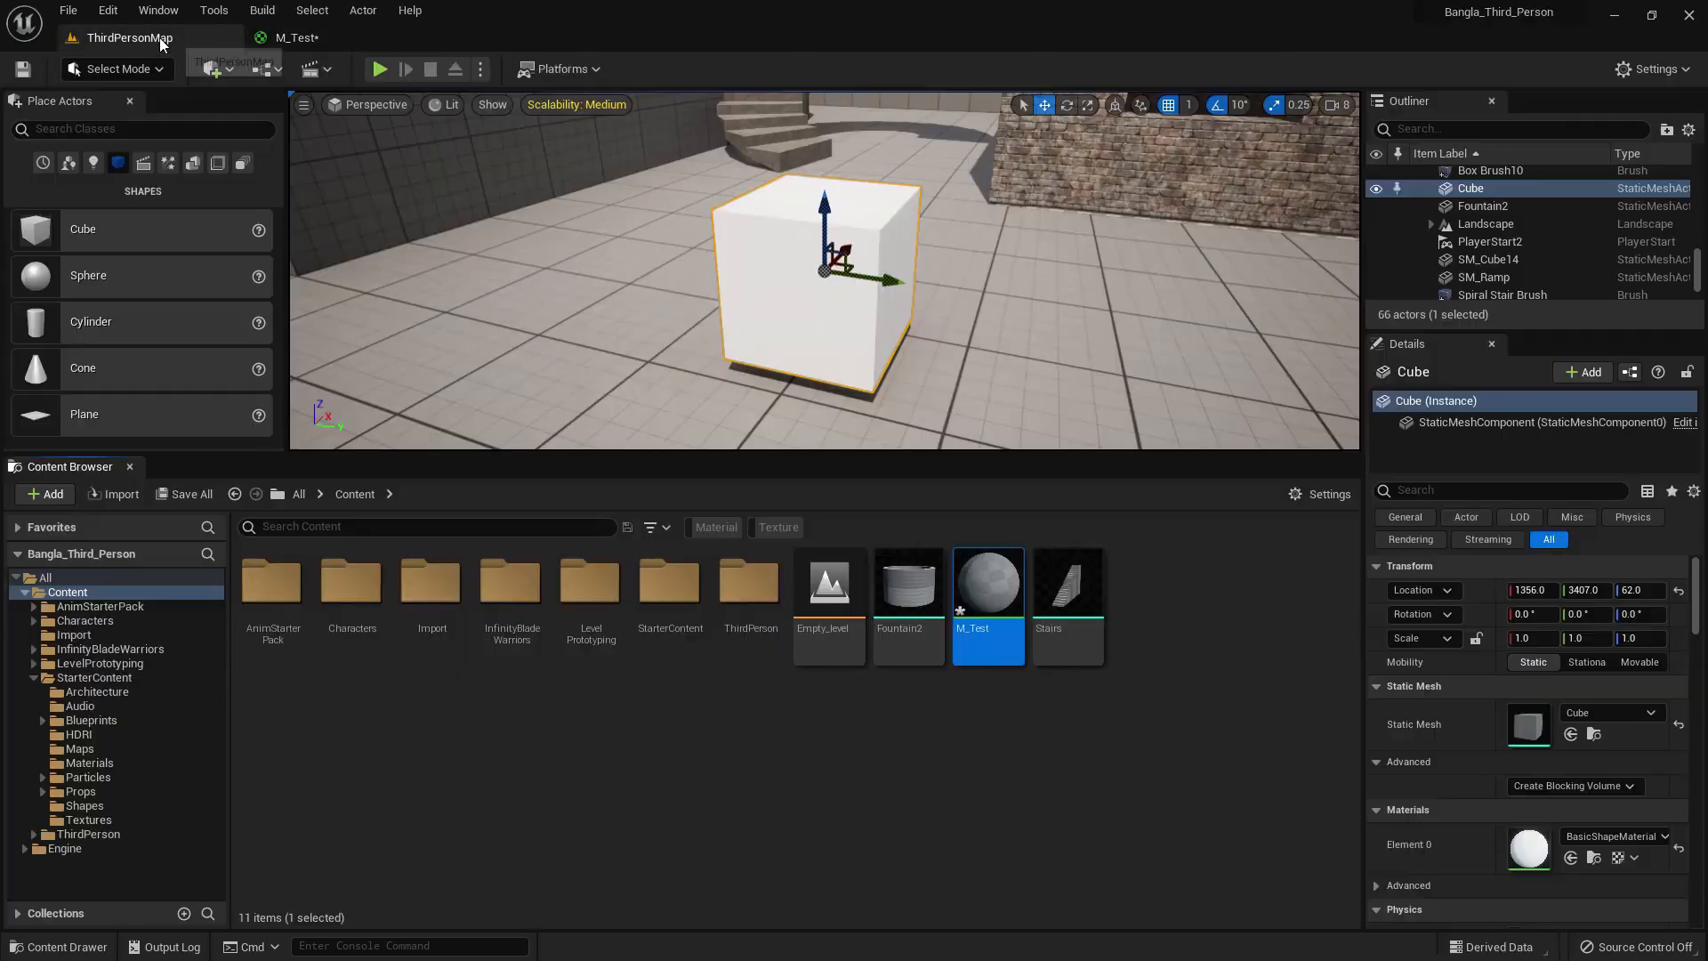
pyautogui.click(298, 37)
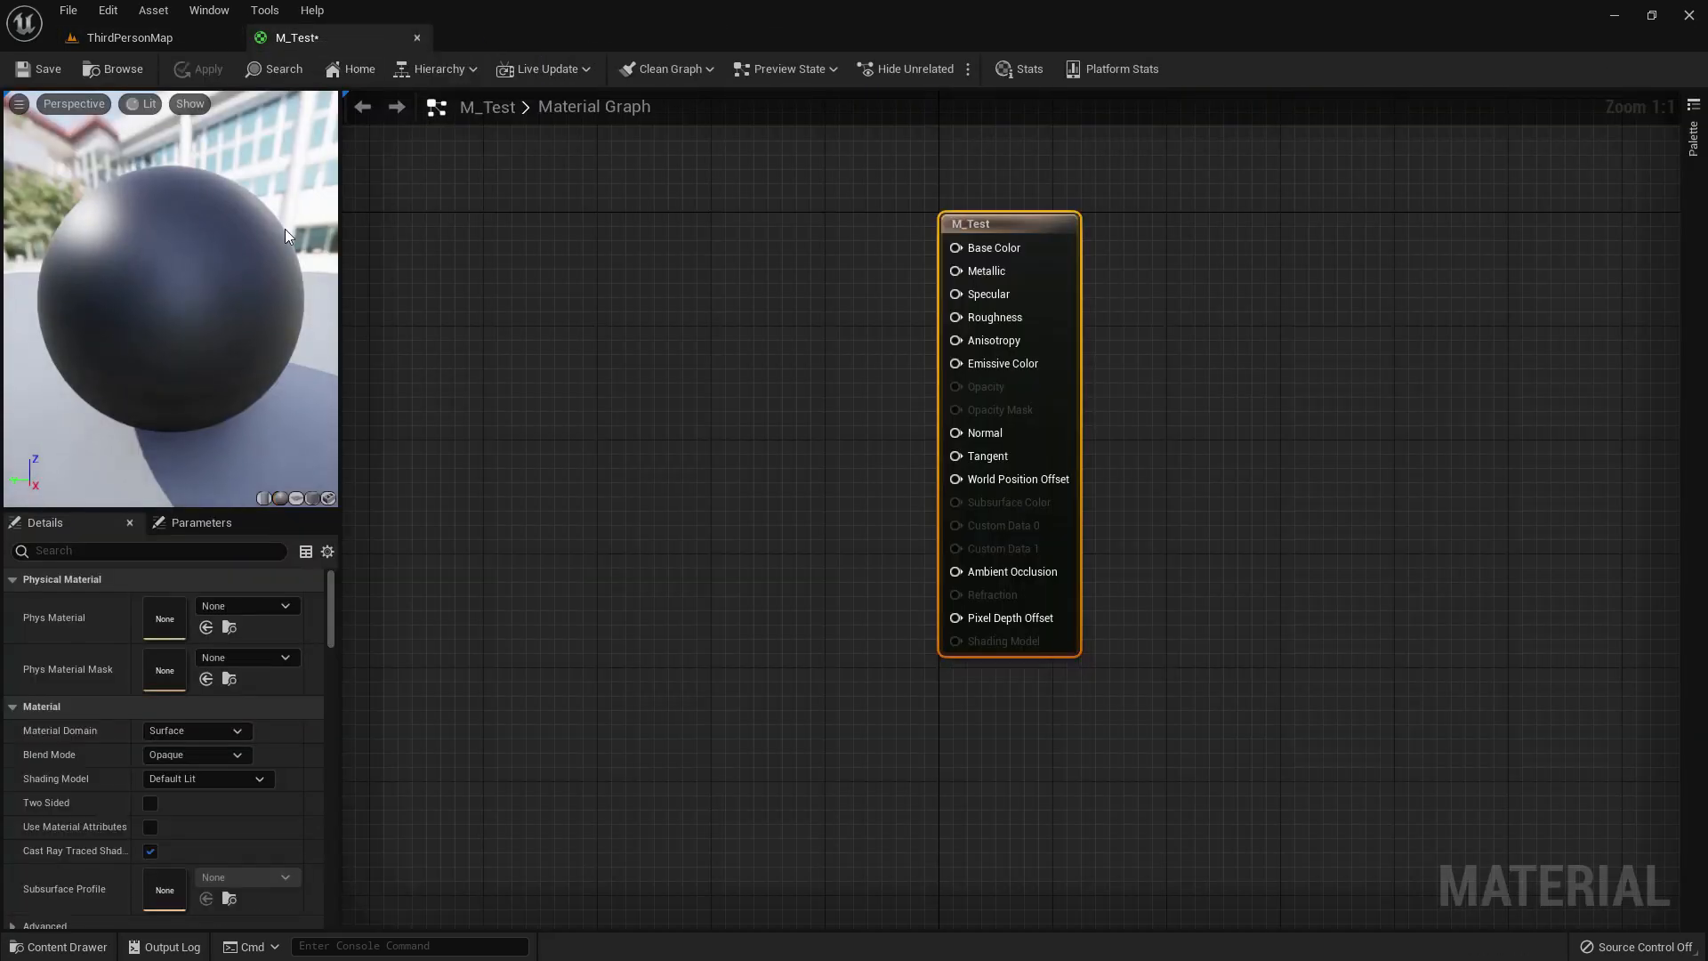
pyautogui.click(153, 37)
pyautogui.click(310, 40)
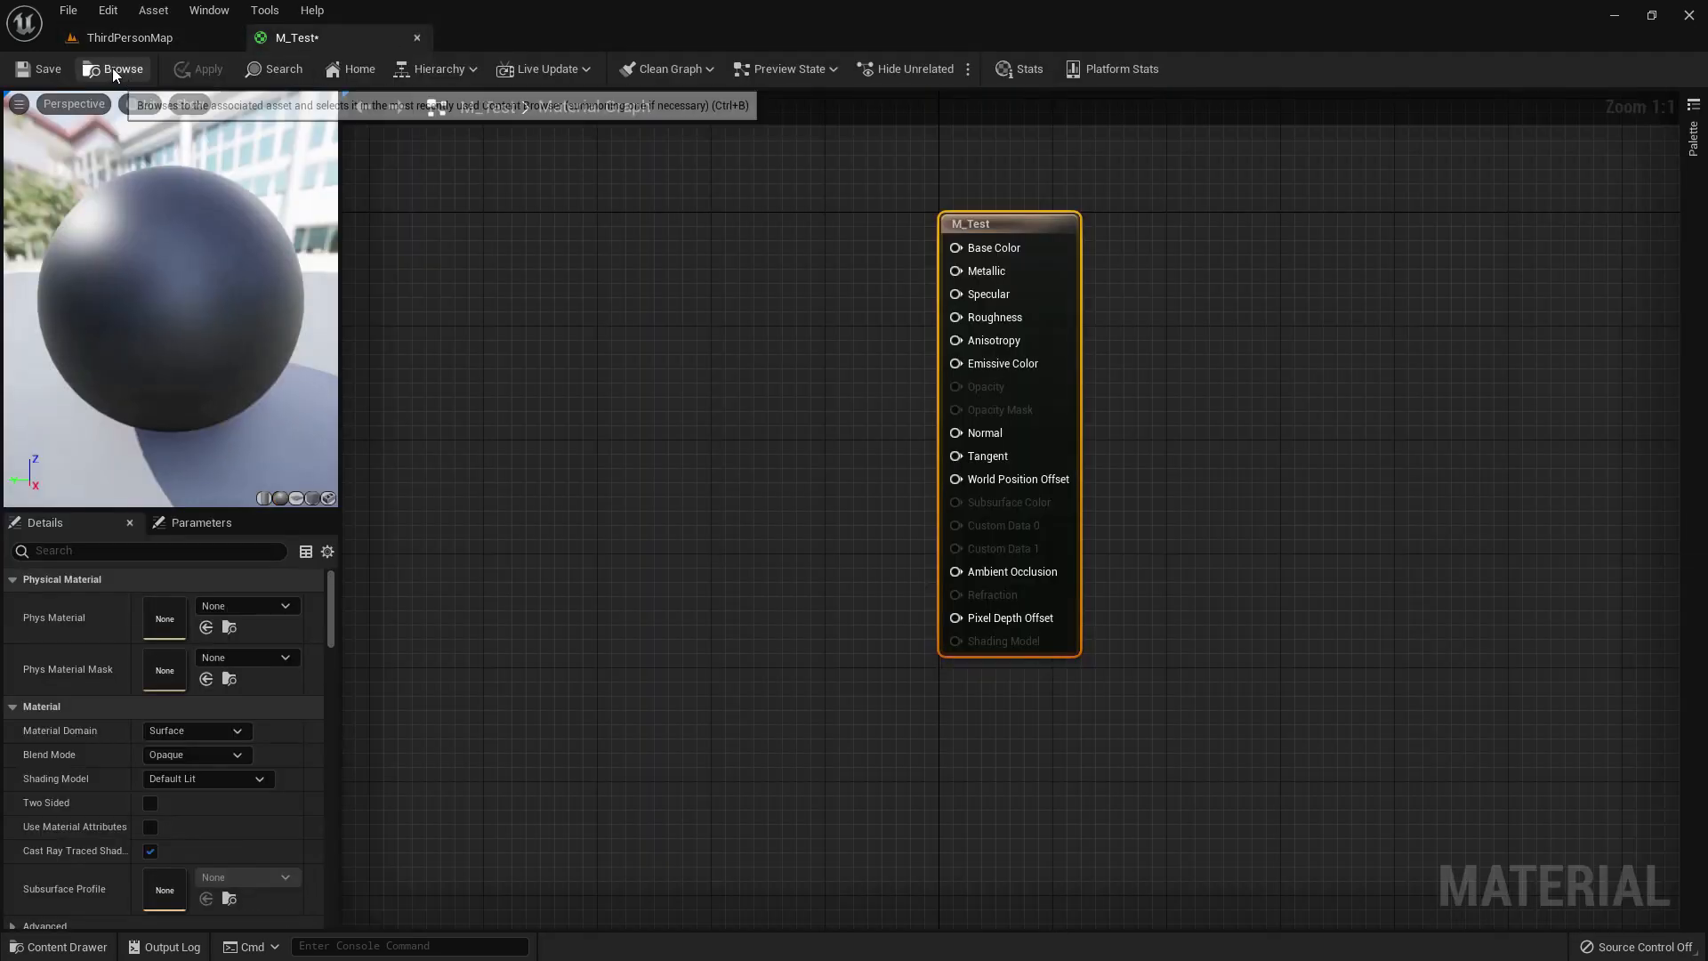
pyautogui.click(41, 73)
# - Apply the M_Test material to the cube in the level and save all changes
pyautogui.click(158, 39)
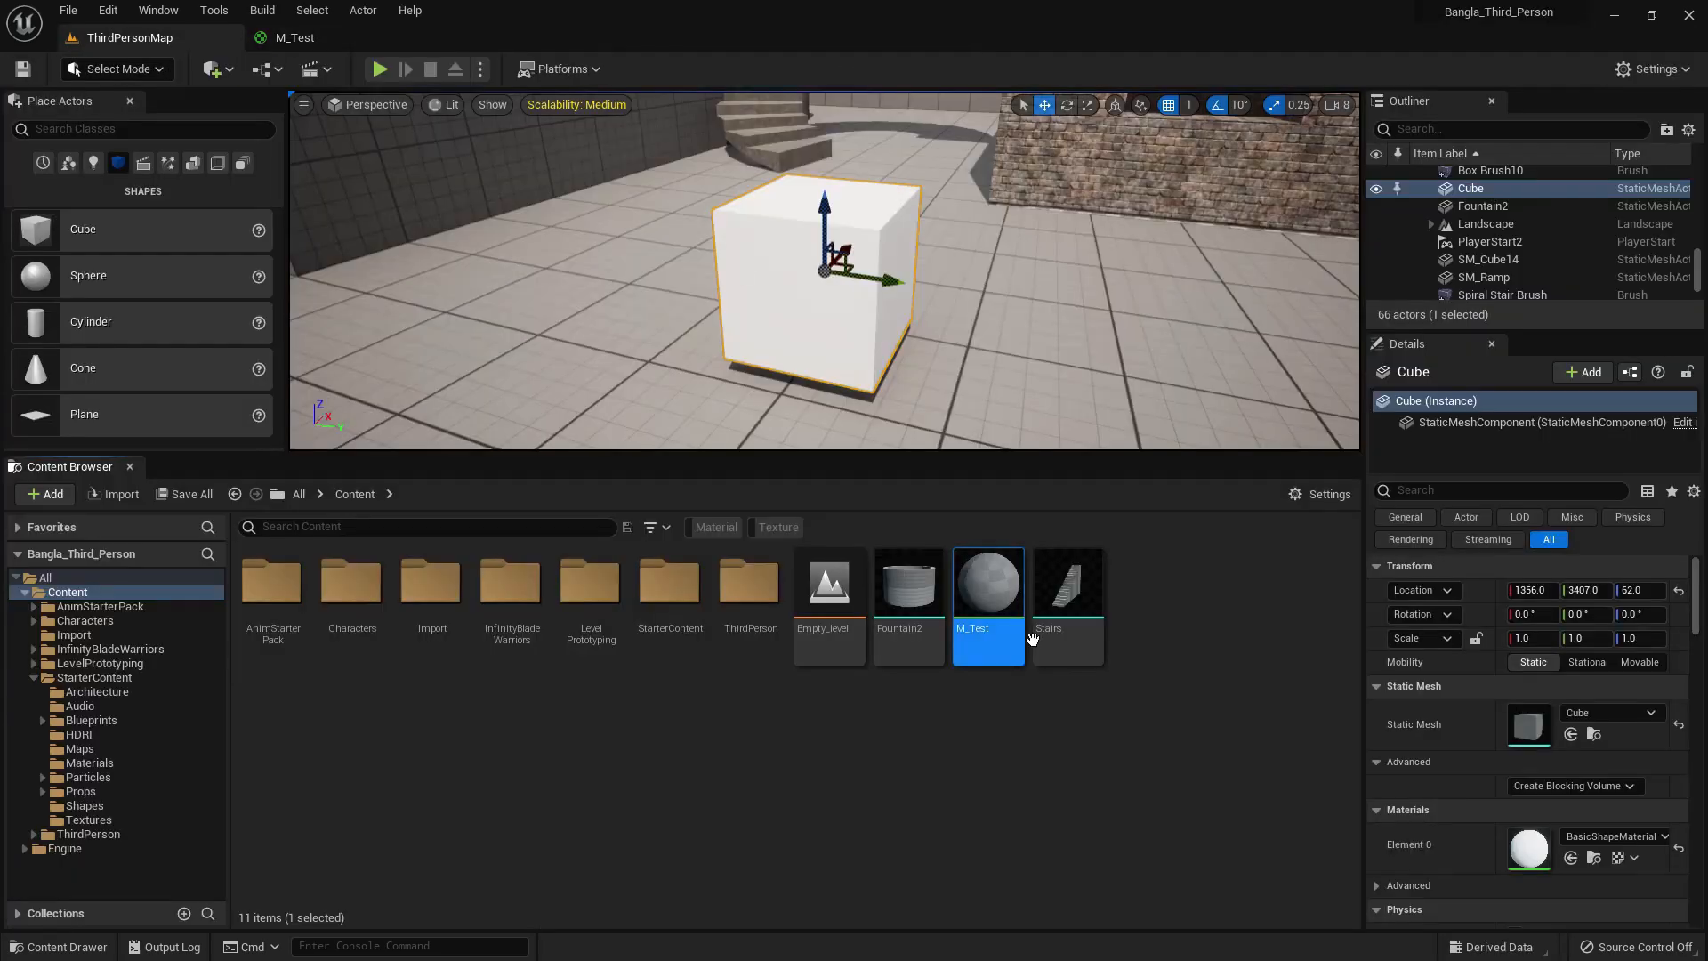
pyautogui.moveTo(989, 609); pyautogui.dragTo(779, 265)
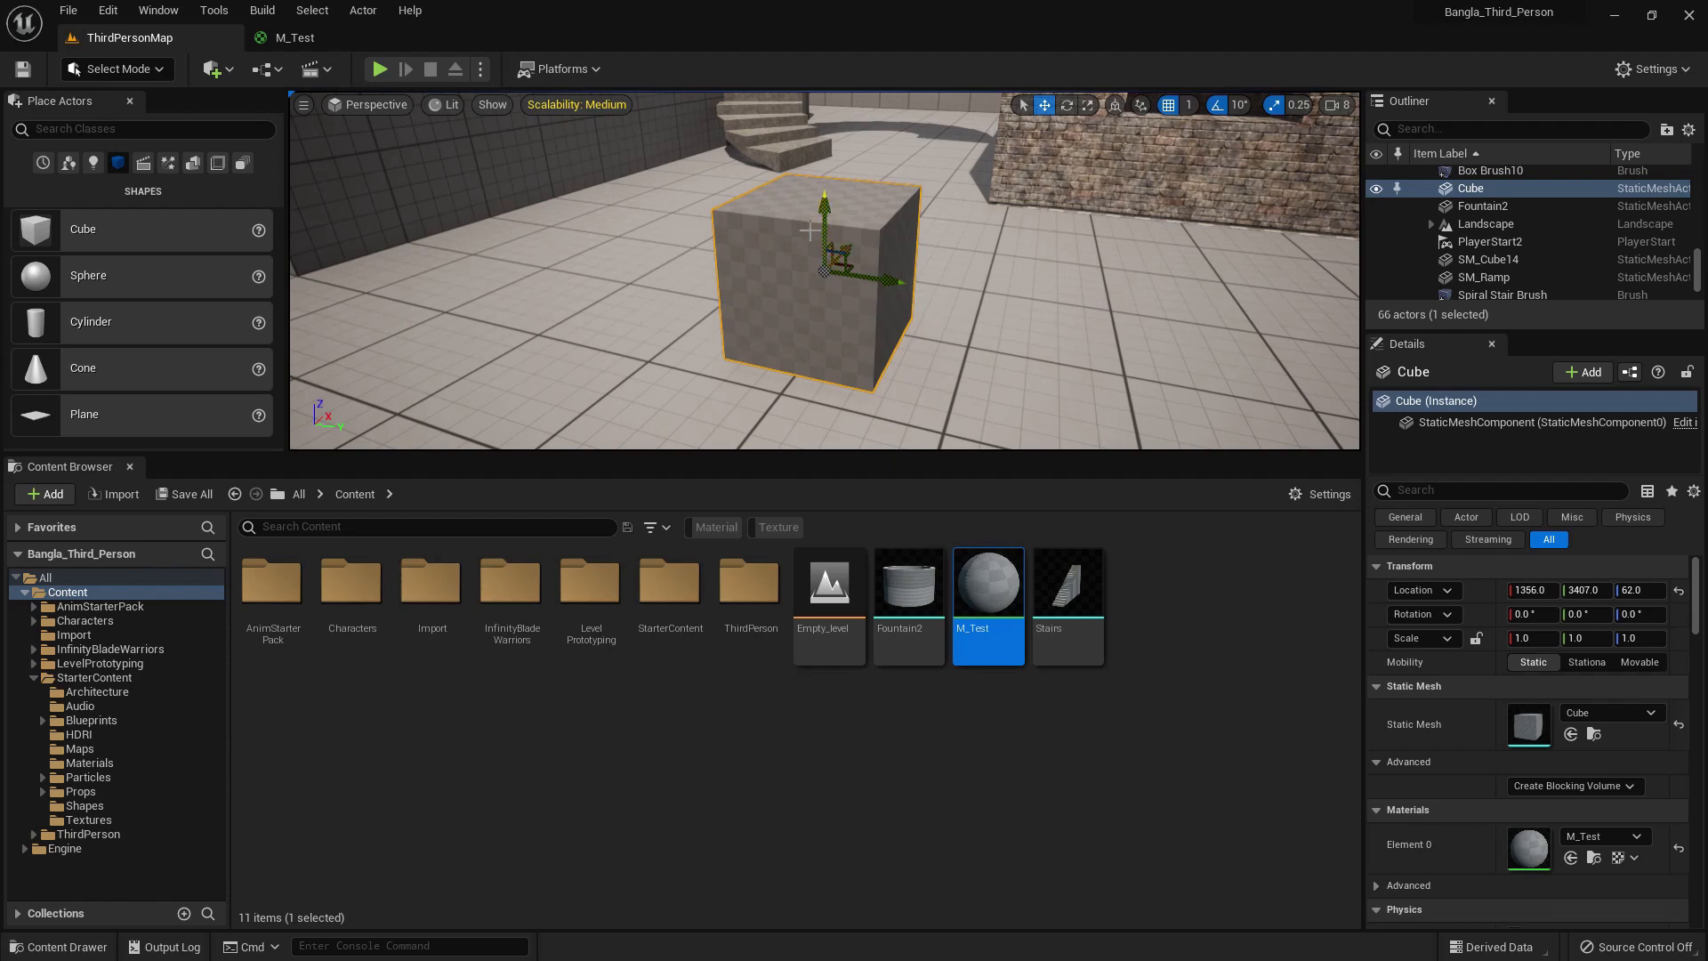
pyautogui.click(295, 38)
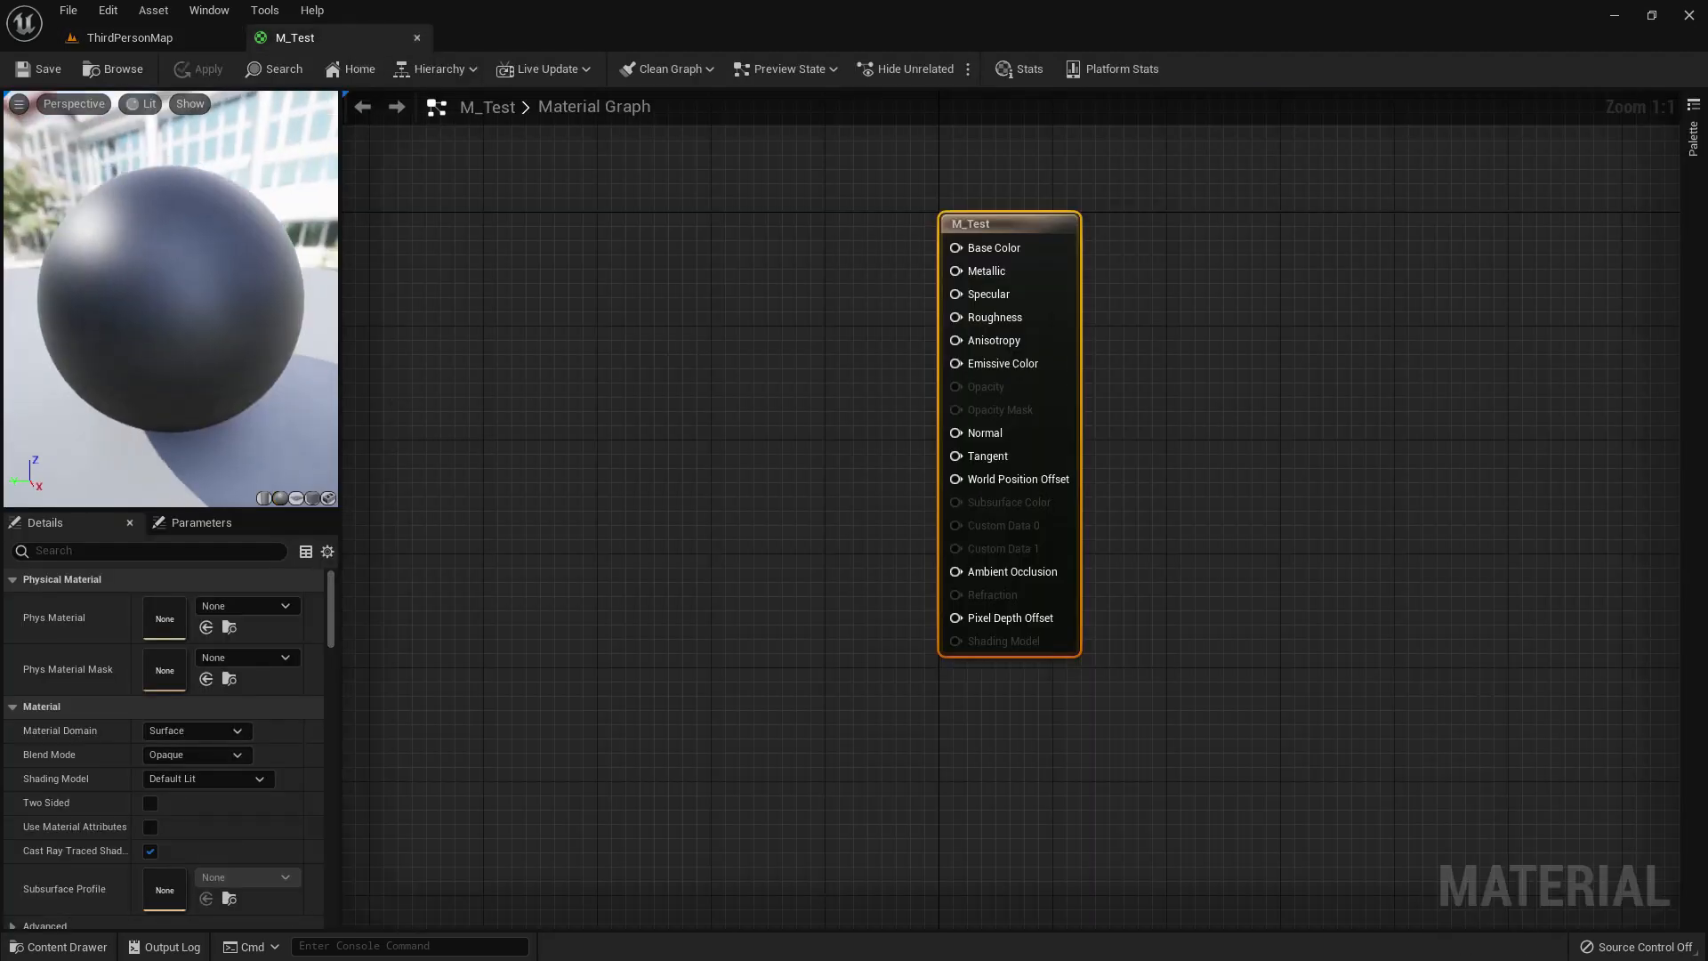
pyautogui.click(132, 39)
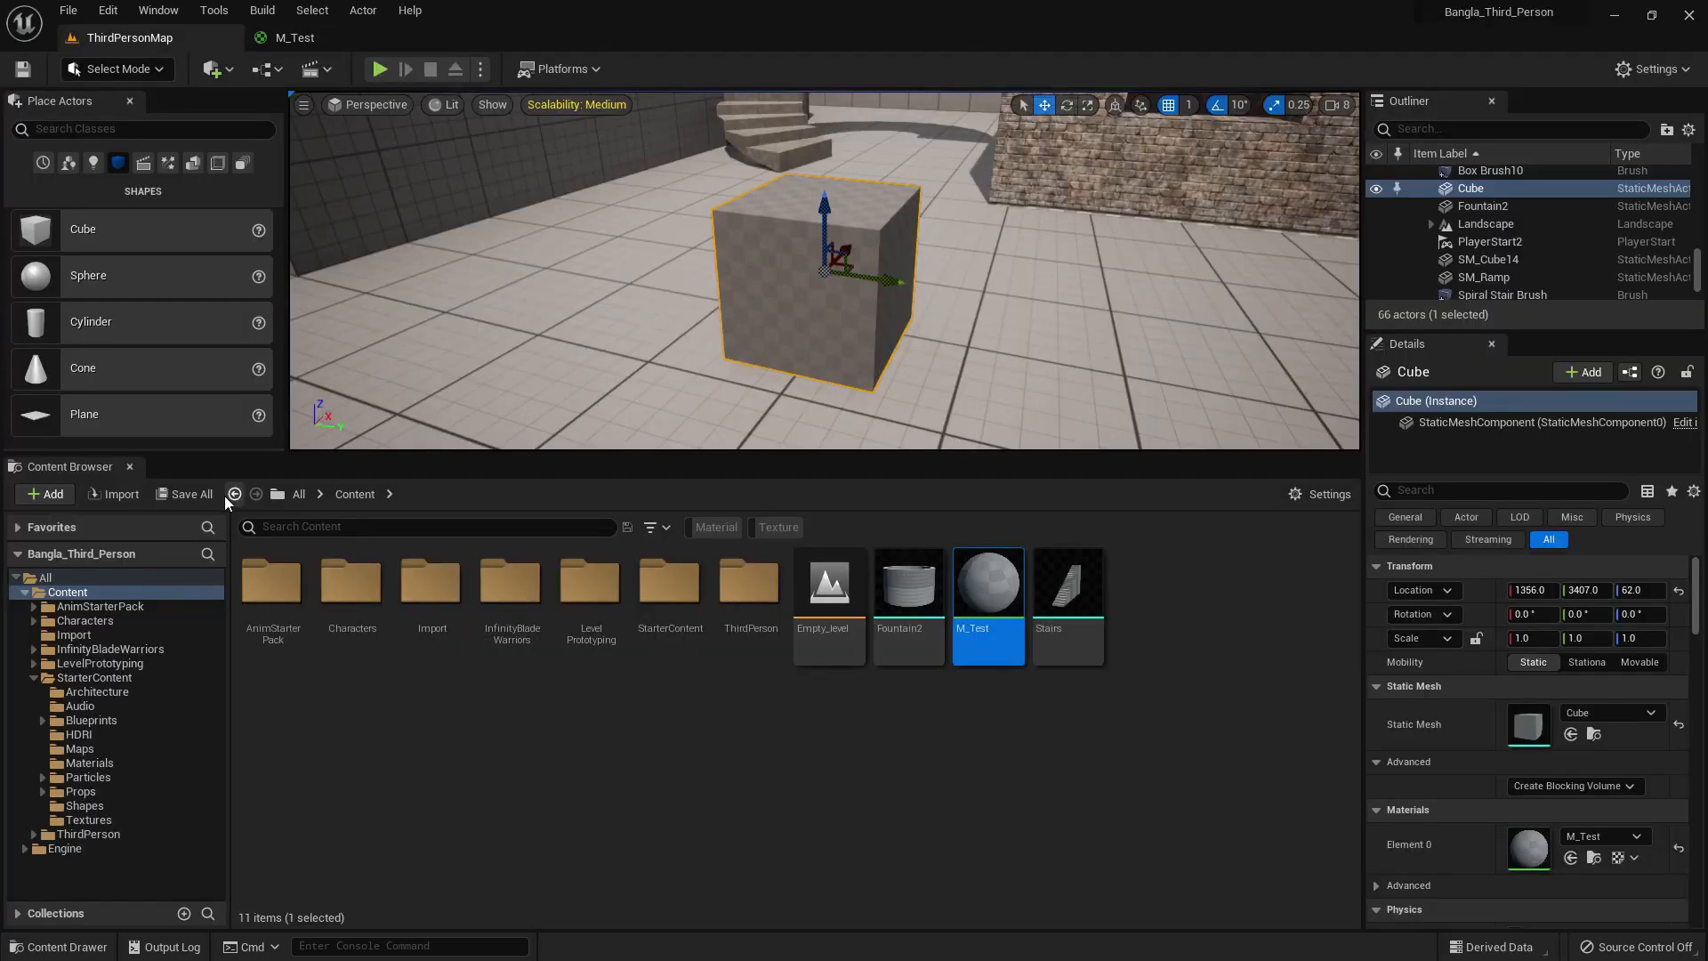
pyautogui.click(185, 493)
pyautogui.click(1021, 691)
pyautogui.doubleClick(988, 583)
# - Add the T_Brick_Clay_New_D texture from StarterContent to the M_Test graph, connect its RGB output to Base Color, and save
pyautogui.click(179, 37)
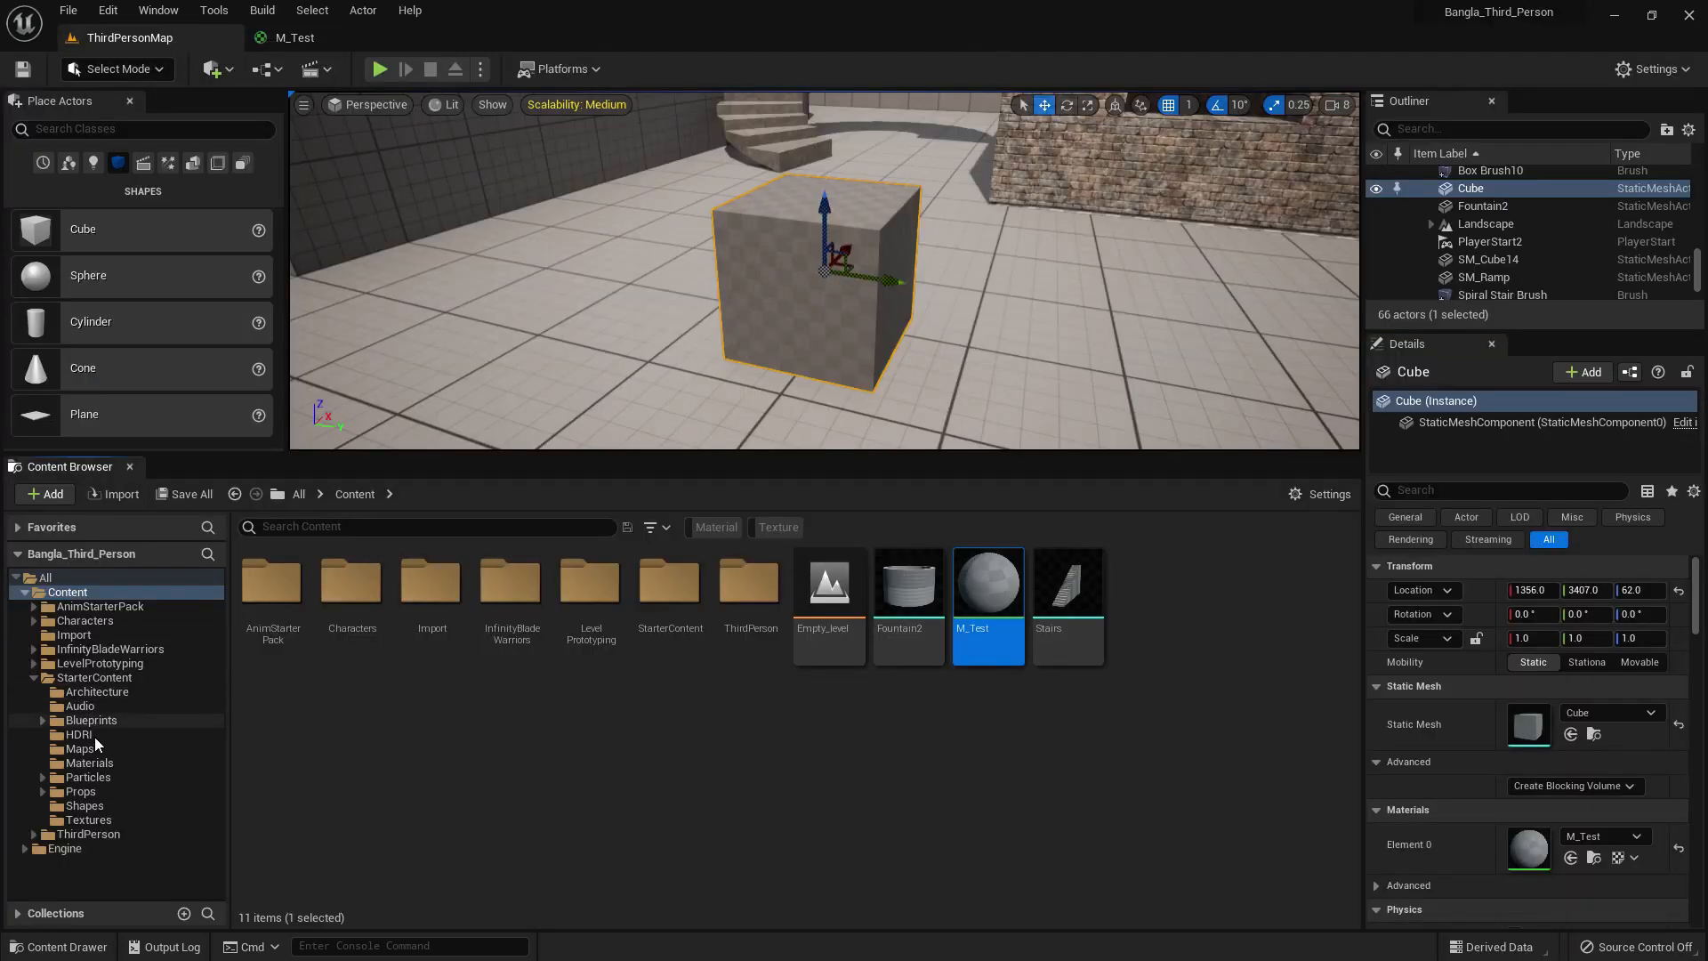
pyautogui.click(96, 820)
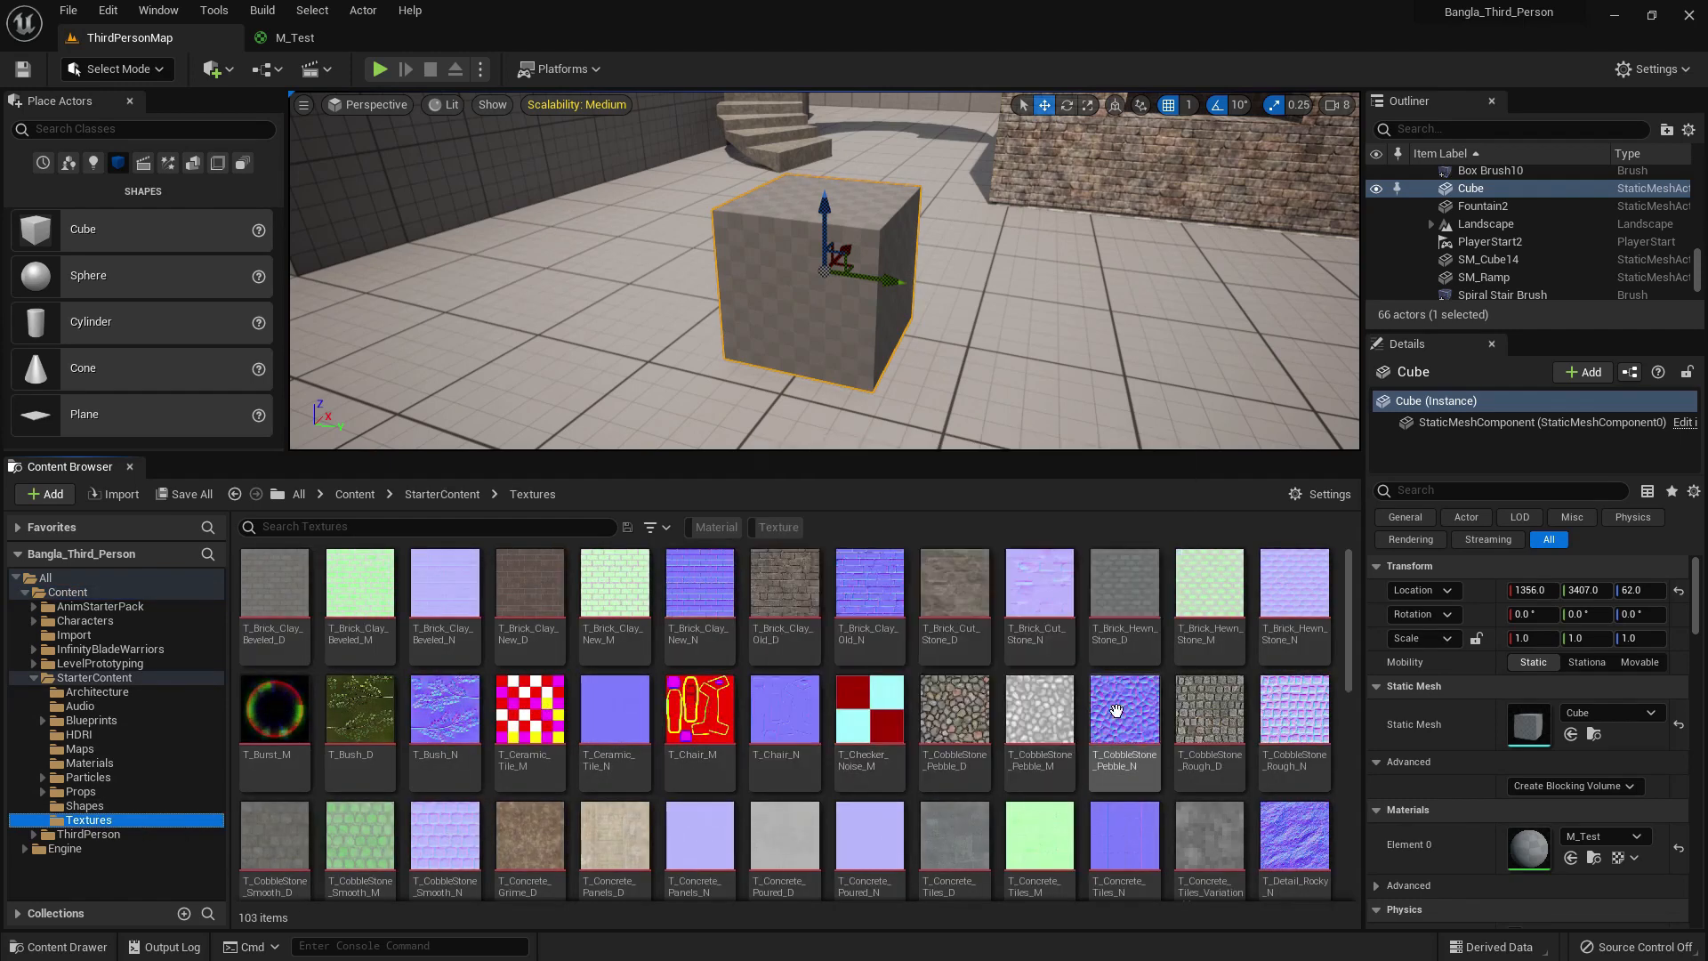
pyautogui.click(783, 587)
pyautogui.moveTo(549, 587); pyautogui.dragTo(557, 252)
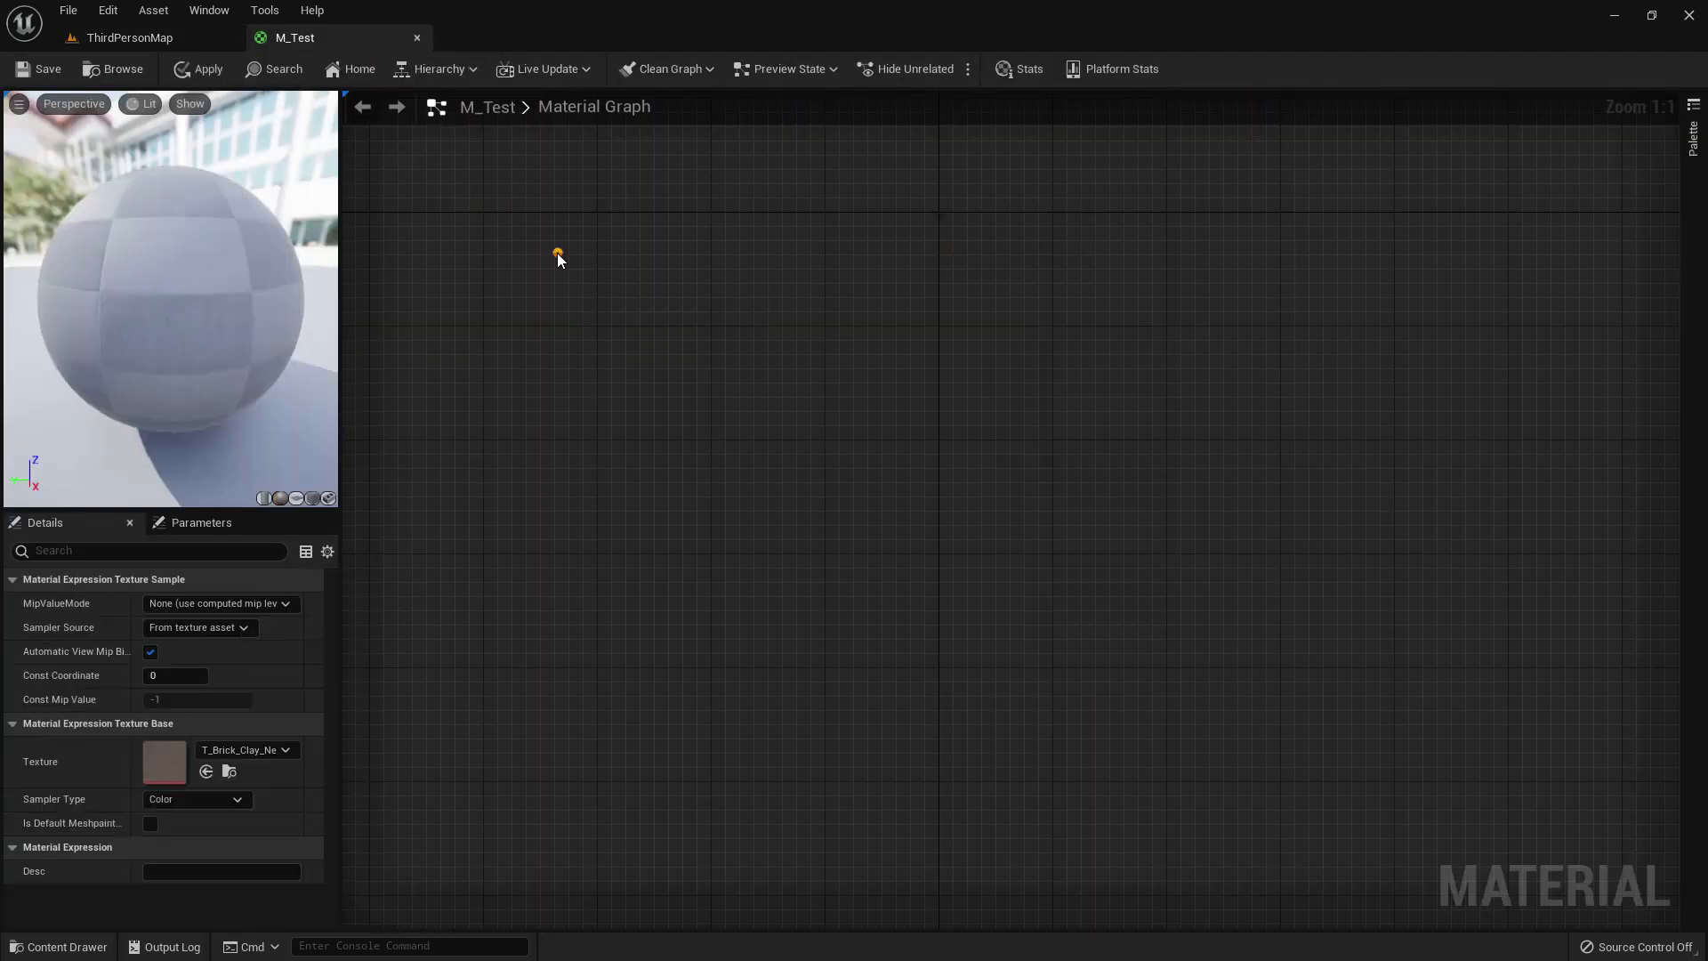
pyautogui.moveTo(722, 288); pyautogui.dragTo(957, 248)
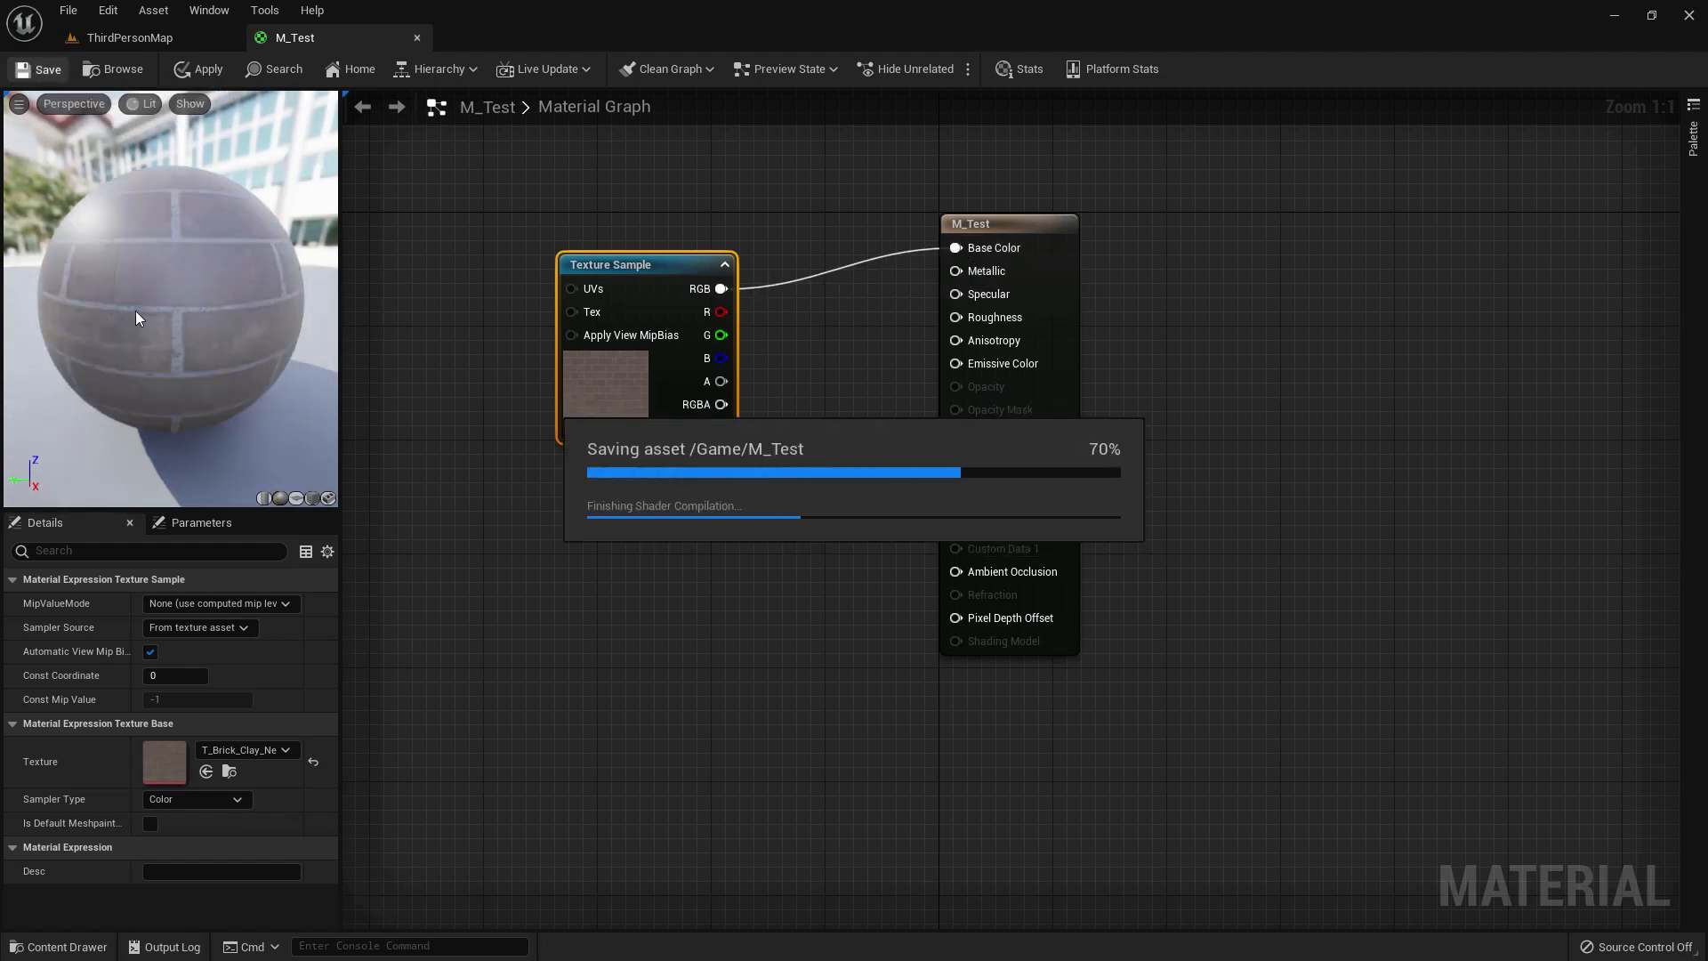
pyautogui.moveTo(170, 301); pyautogui.dragTo(99, 97)
# - Return to the level and examine the brick surface on the cube up close
pyautogui.click(108, 12)
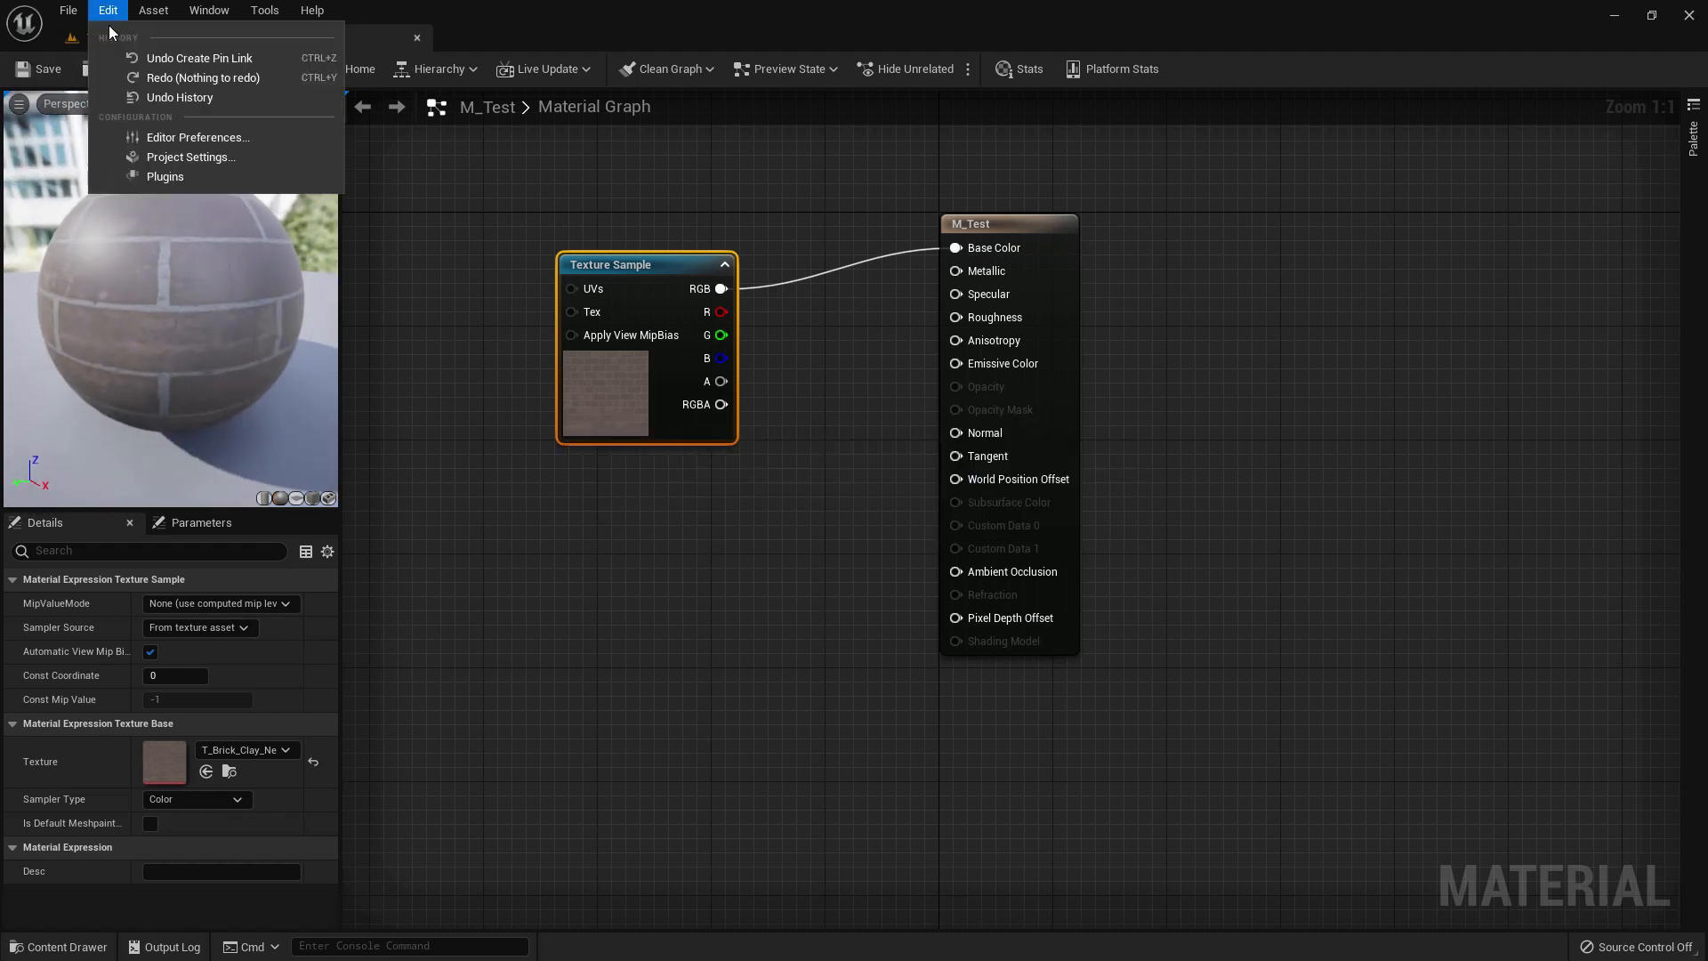
pyautogui.click(82, 41)
pyautogui.scroll(2, 703, 307)
pyautogui.keyDown('alt'); pyautogui.moveTo(706, 301); pyautogui.dragTo(836, 313); pyautogui.keyUp('alt')
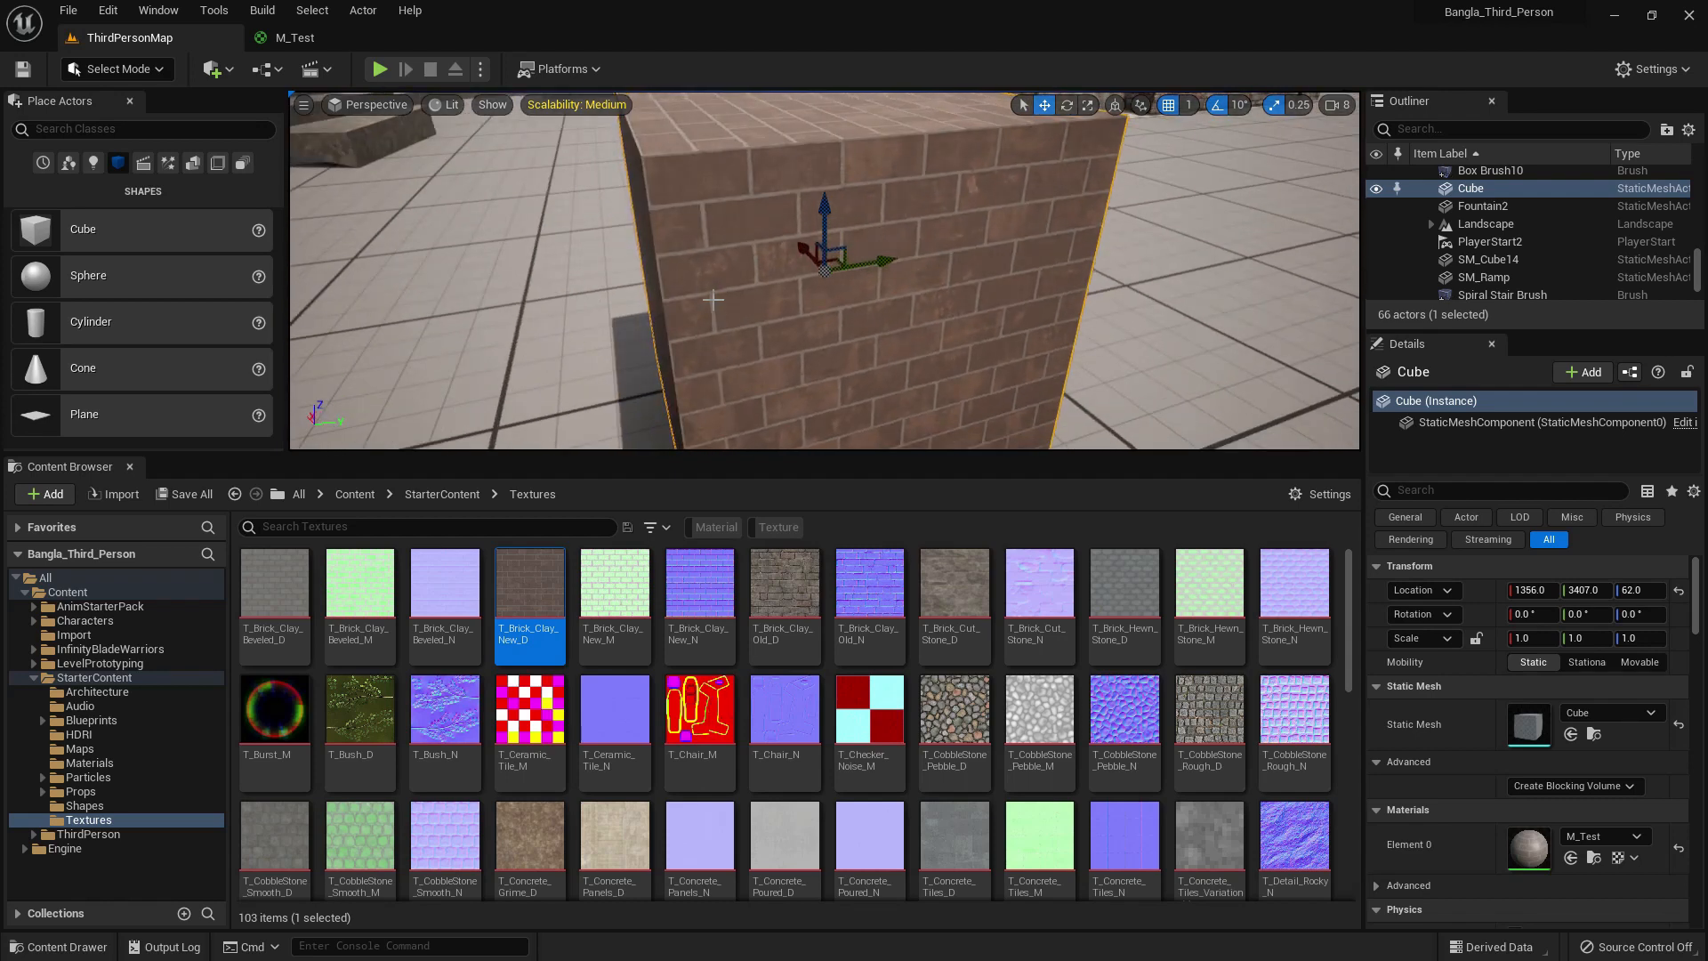
# - Undock the M_Test material editor into a floating window so that the cube and the Textures folder stay accessible
pyautogui.click(293, 37)
pyautogui.moveTo(318, 35); pyautogui.dragTo(914, 247)
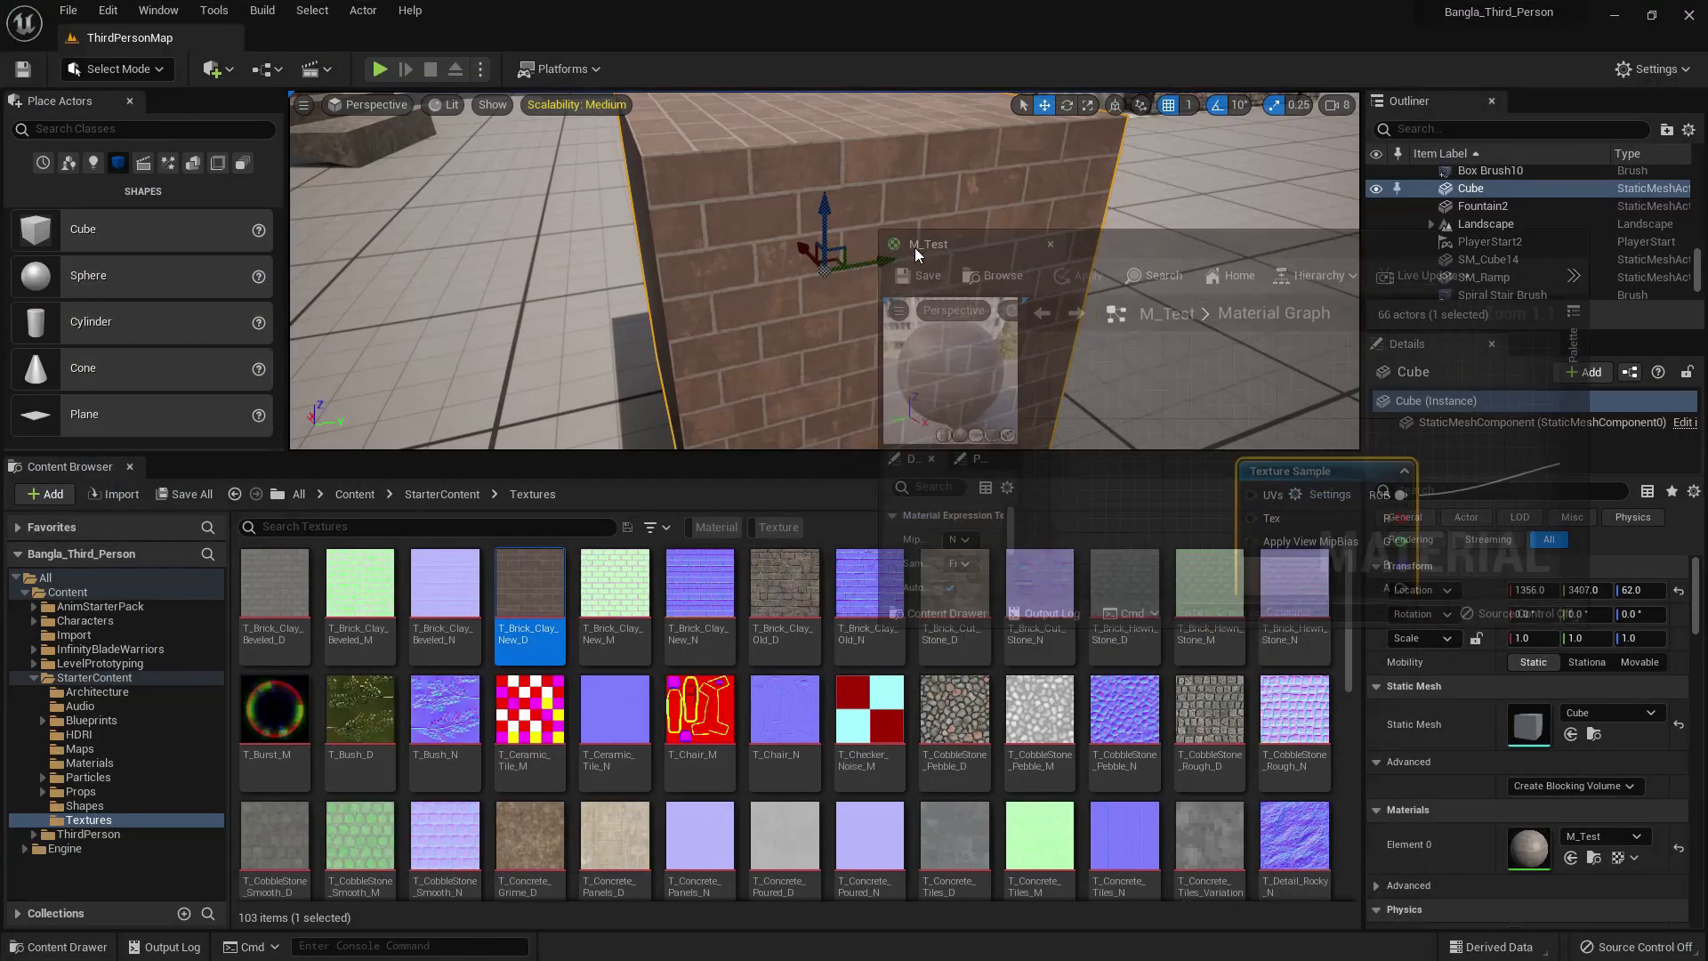
pyautogui.moveTo(1276, 437); pyautogui.dragTo(1155, 347, button='right')
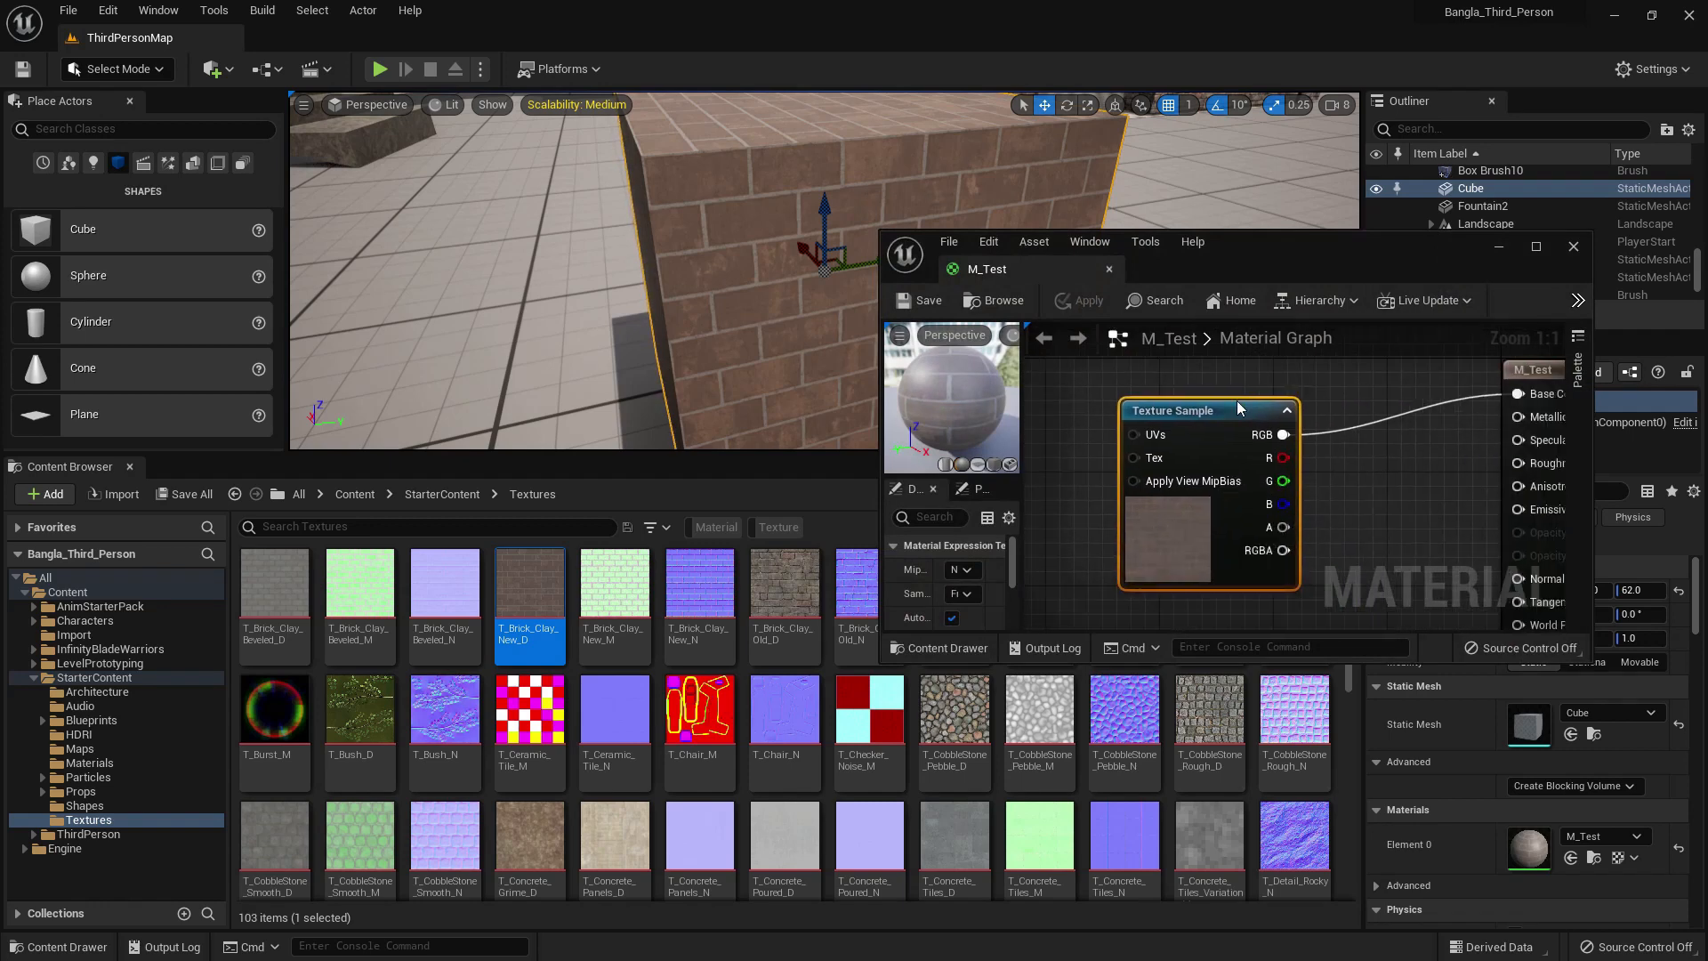
pyautogui.scroll(-1, 1242, 407)
pyautogui.moveTo(1326, 461); pyautogui.dragTo(1307, 403, button='right')
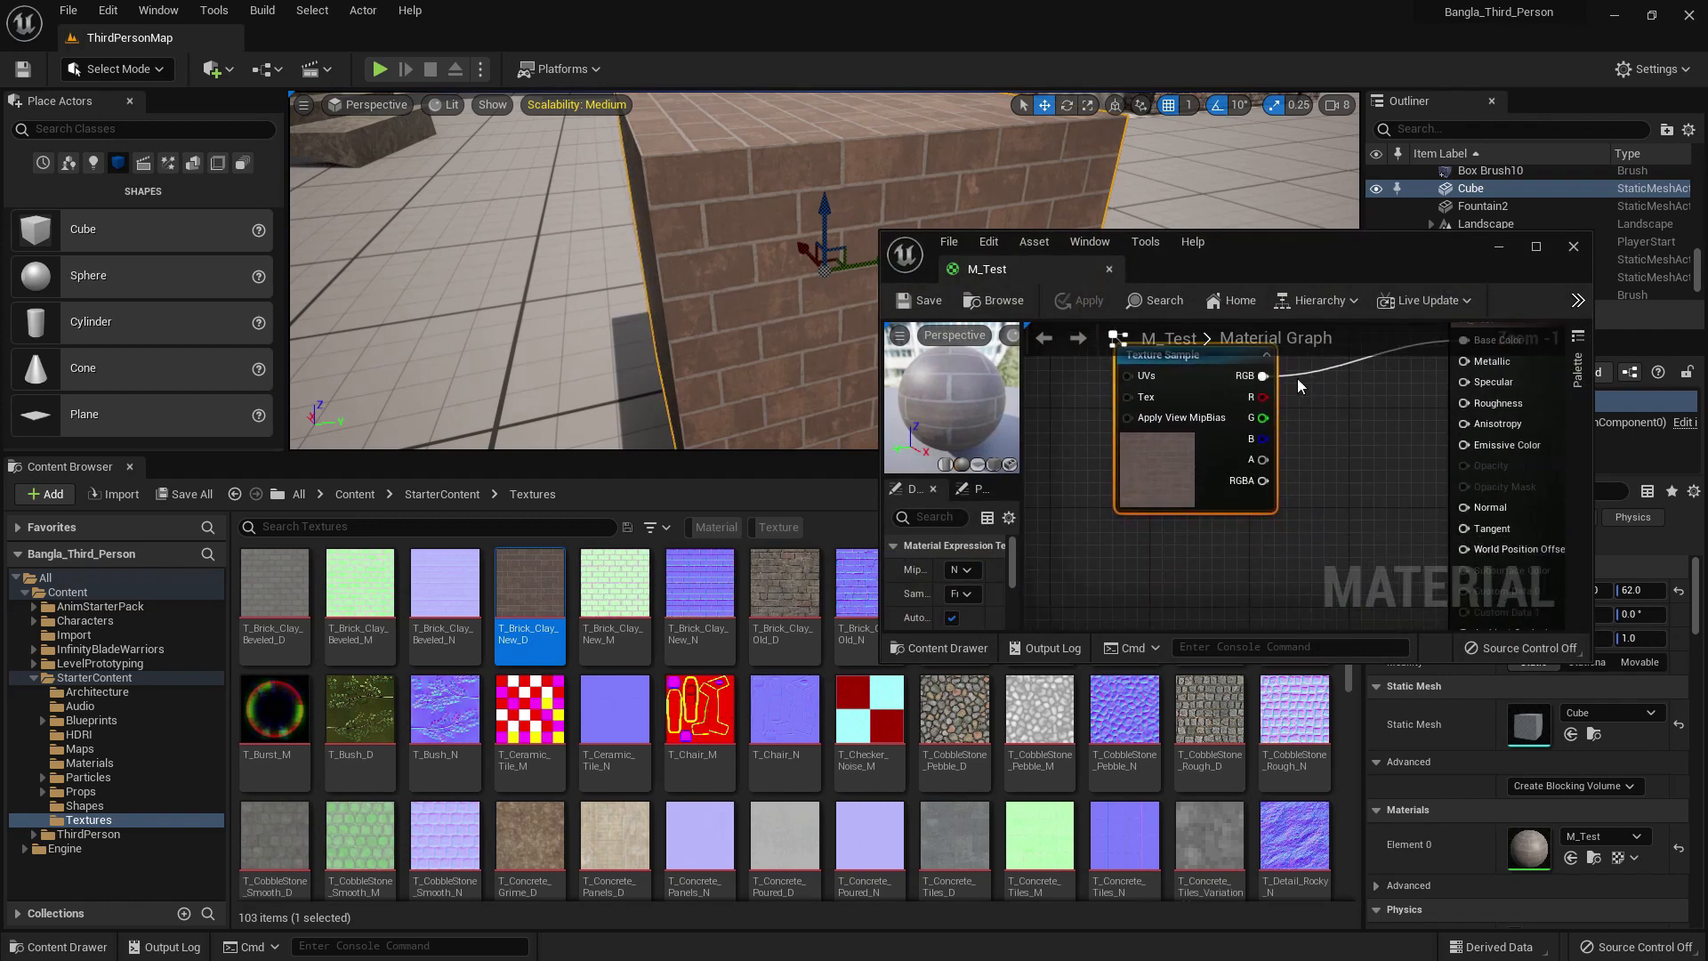
pyautogui.moveTo(1230, 258); pyautogui.dragTo(1246, 226)
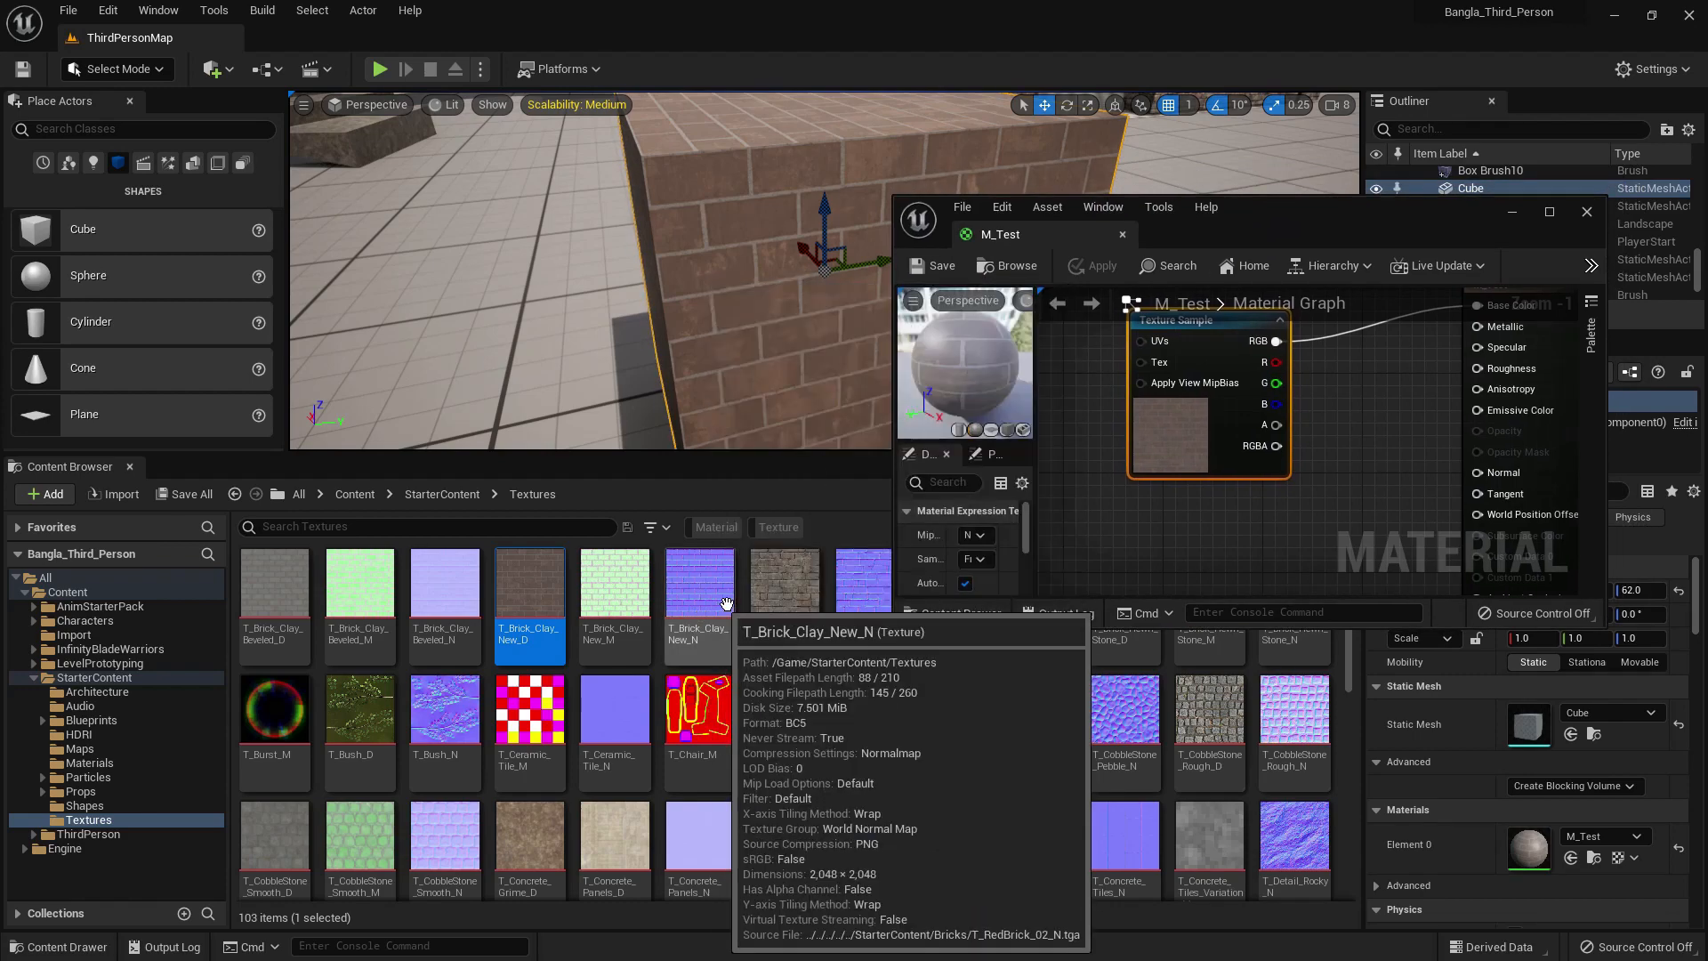
# - Add the T_Brick_Clay_New_N texture to the M_Test graph, connect its RGB output to Normal, and save and close the material
pyautogui.moveTo(716, 609); pyautogui.dragTo(1228, 534)
pyautogui.moveTo(1288, 500); pyautogui.dragTo(1154, 379, button='right')
pyautogui.moveTo(1218, 433); pyautogui.dragTo(1343, 345)
pyautogui.click(1261, 483)
pyautogui.moveTo(1220, 433); pyautogui.dragTo(1342, 356)
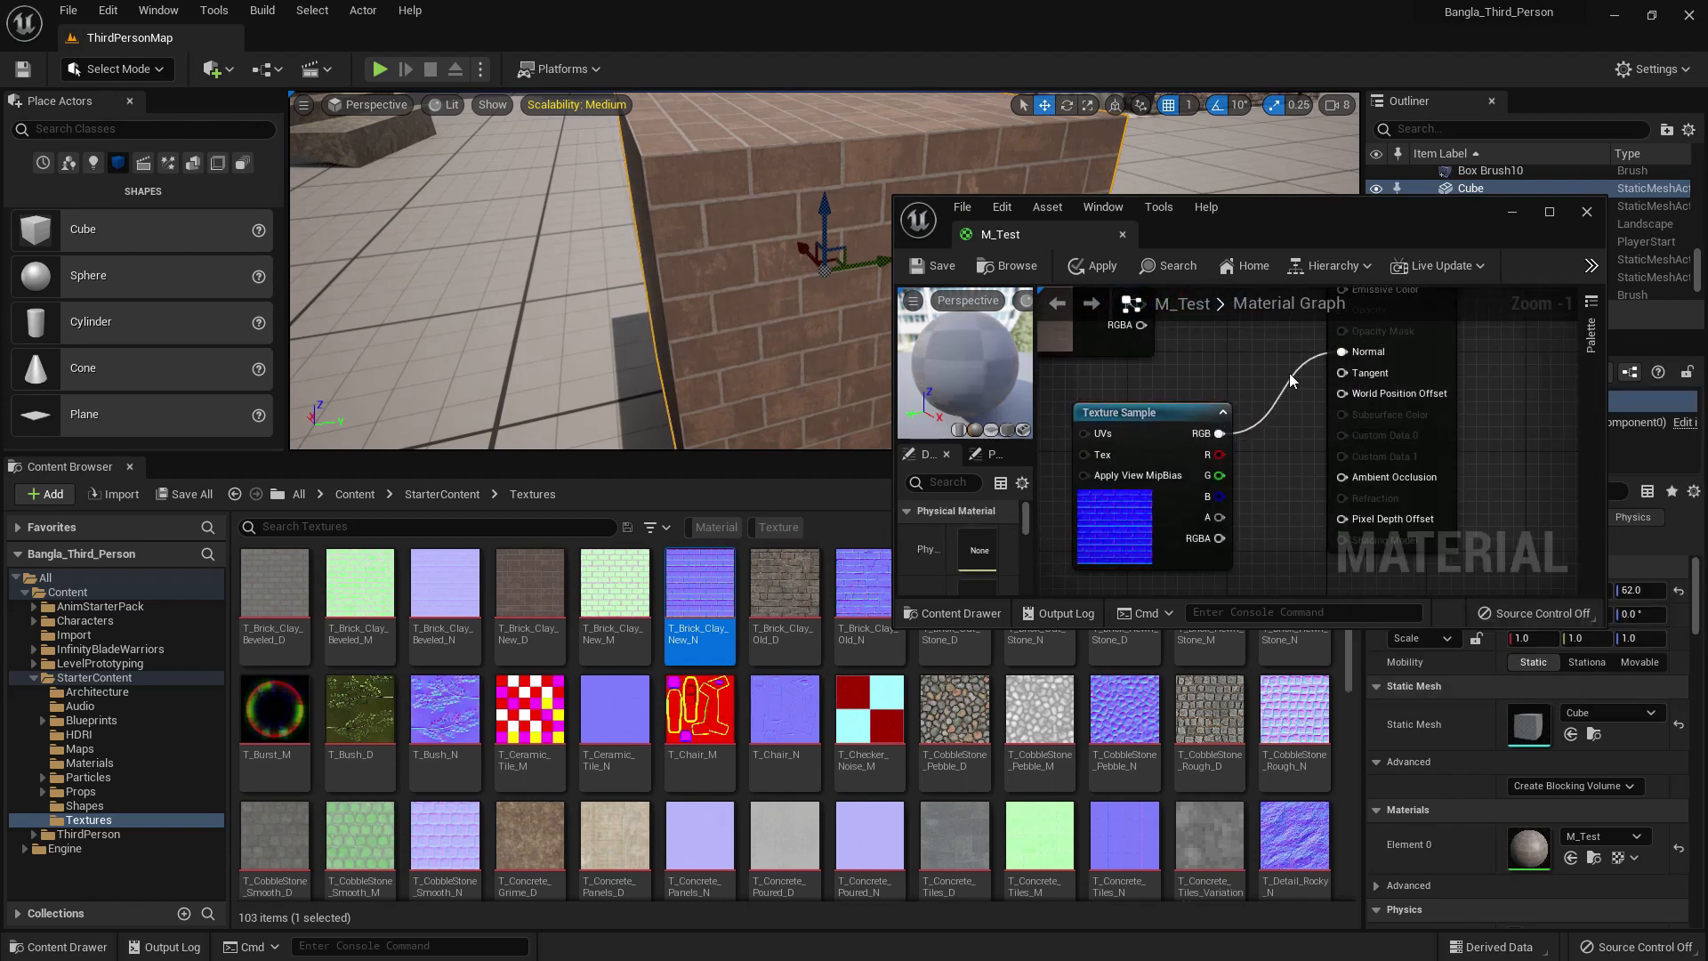
pyautogui.click(941, 267)
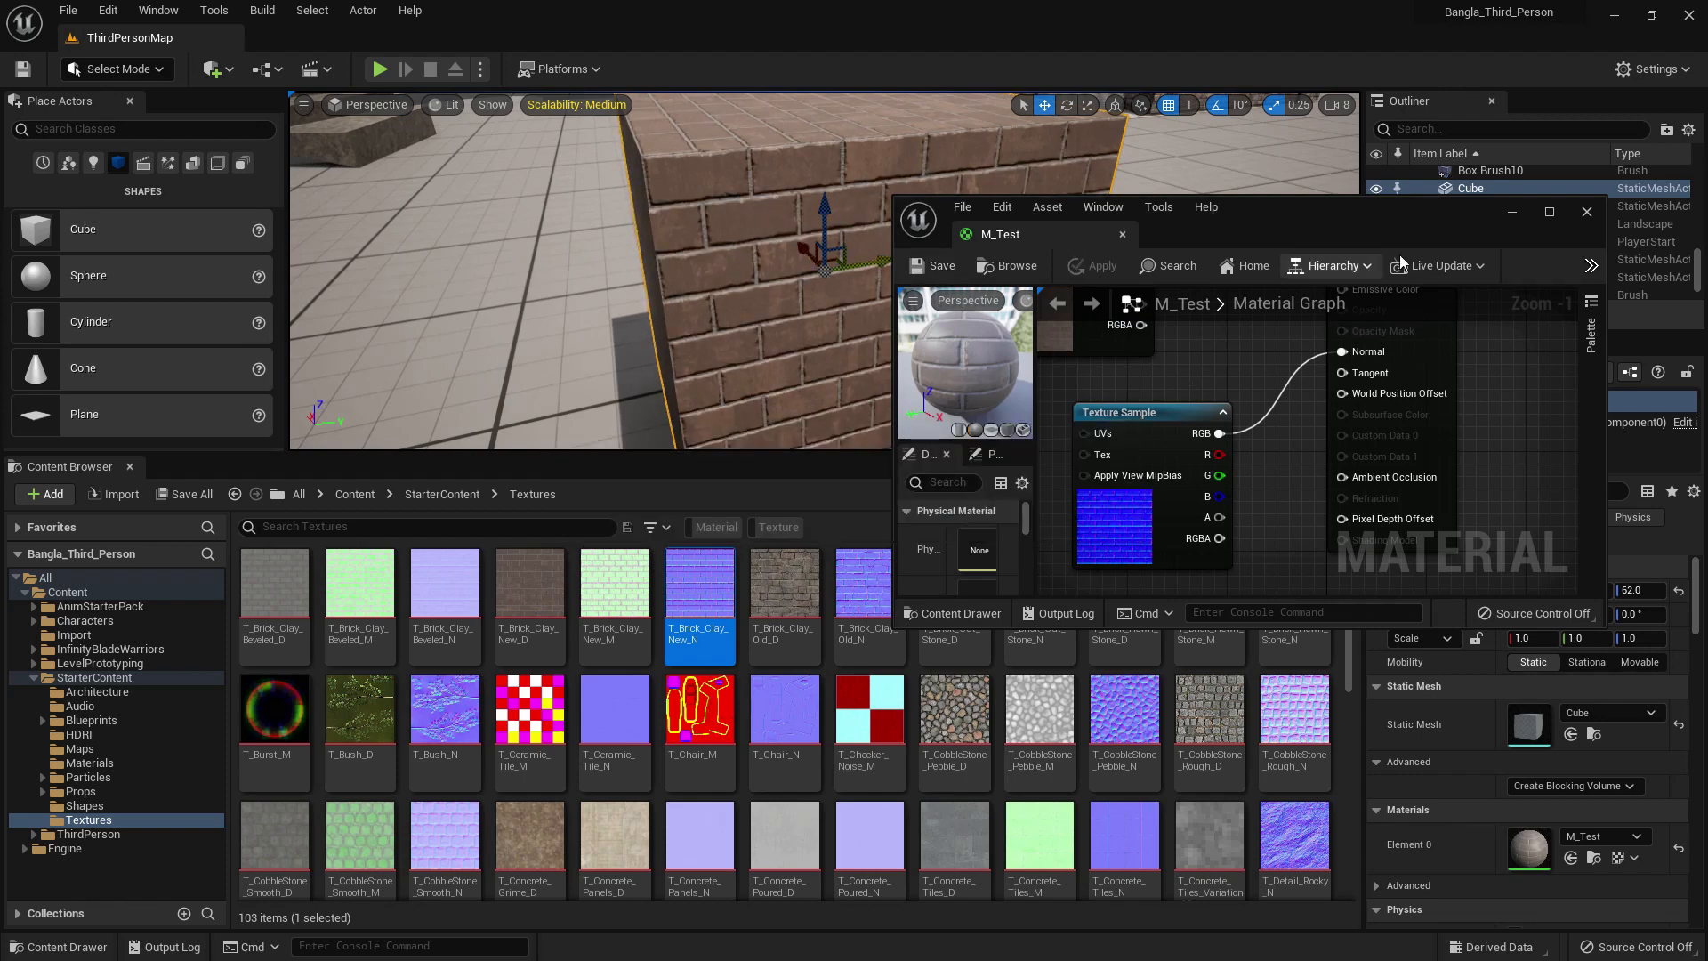
pyautogui.click(1586, 213)
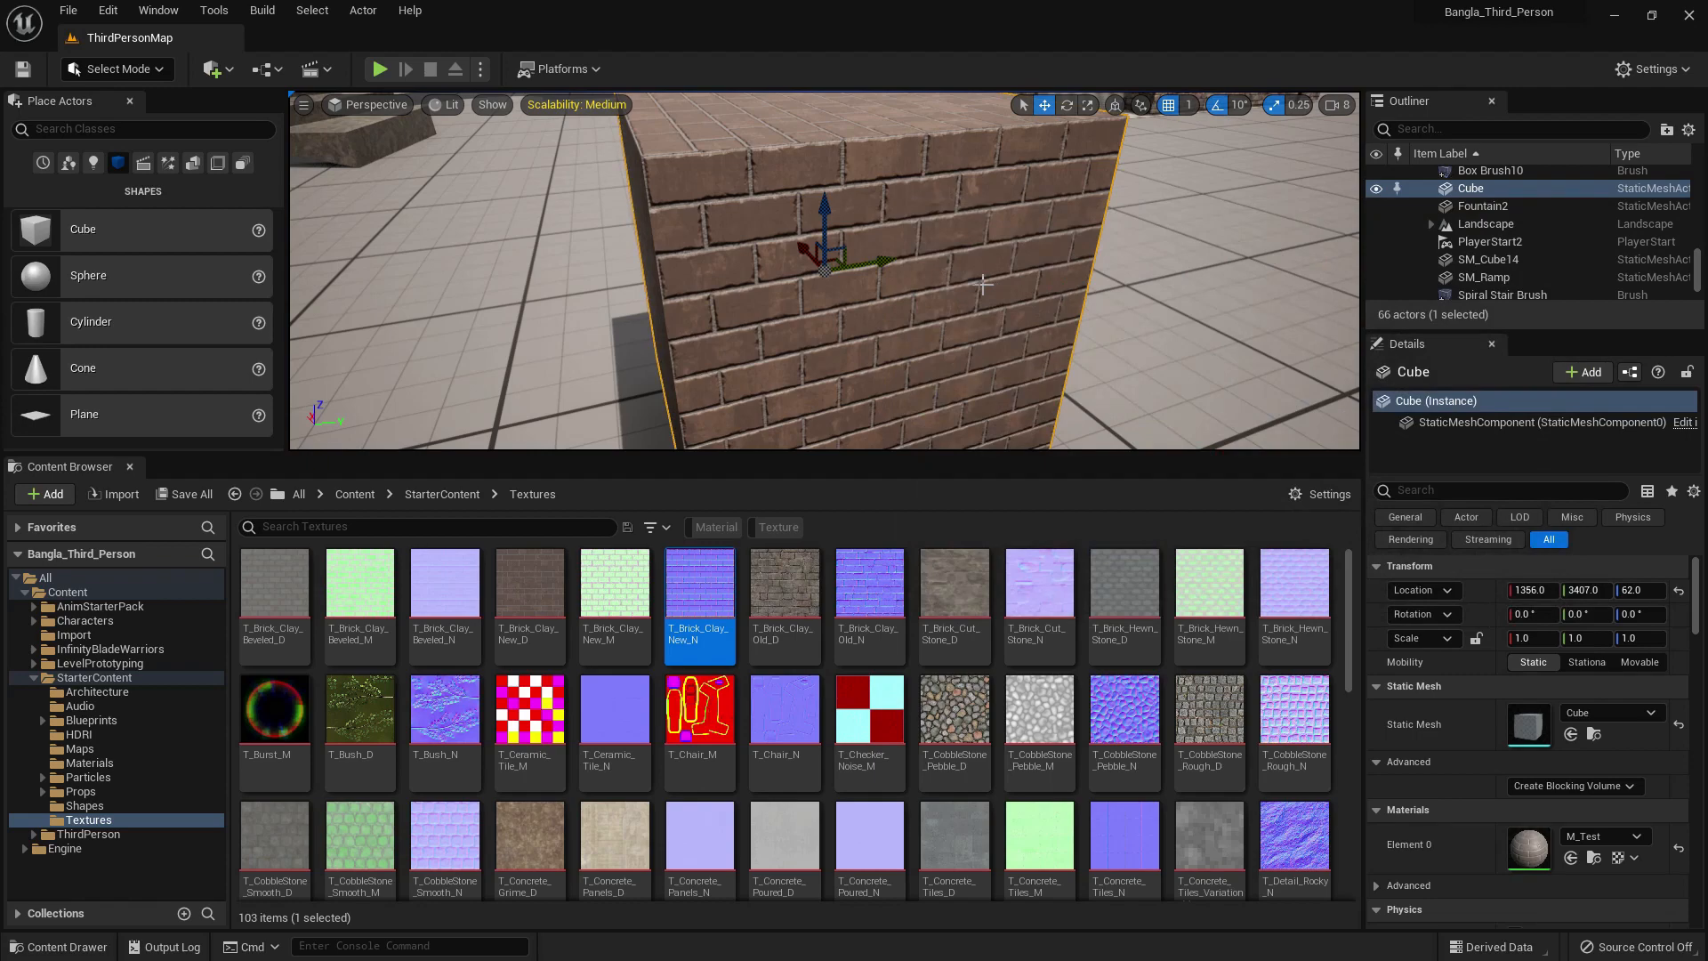
# - Inspect the cube's brick relief from several angles and distances, and frame the cube in the view
pyautogui.moveTo(989, 289); pyautogui.dragTo(1045, 312, button='right')
pyautogui.scroll(3, 945, 297)
pyautogui.scroll(-3, 968, 305)
pyautogui.scroll(3, 1045, 312)
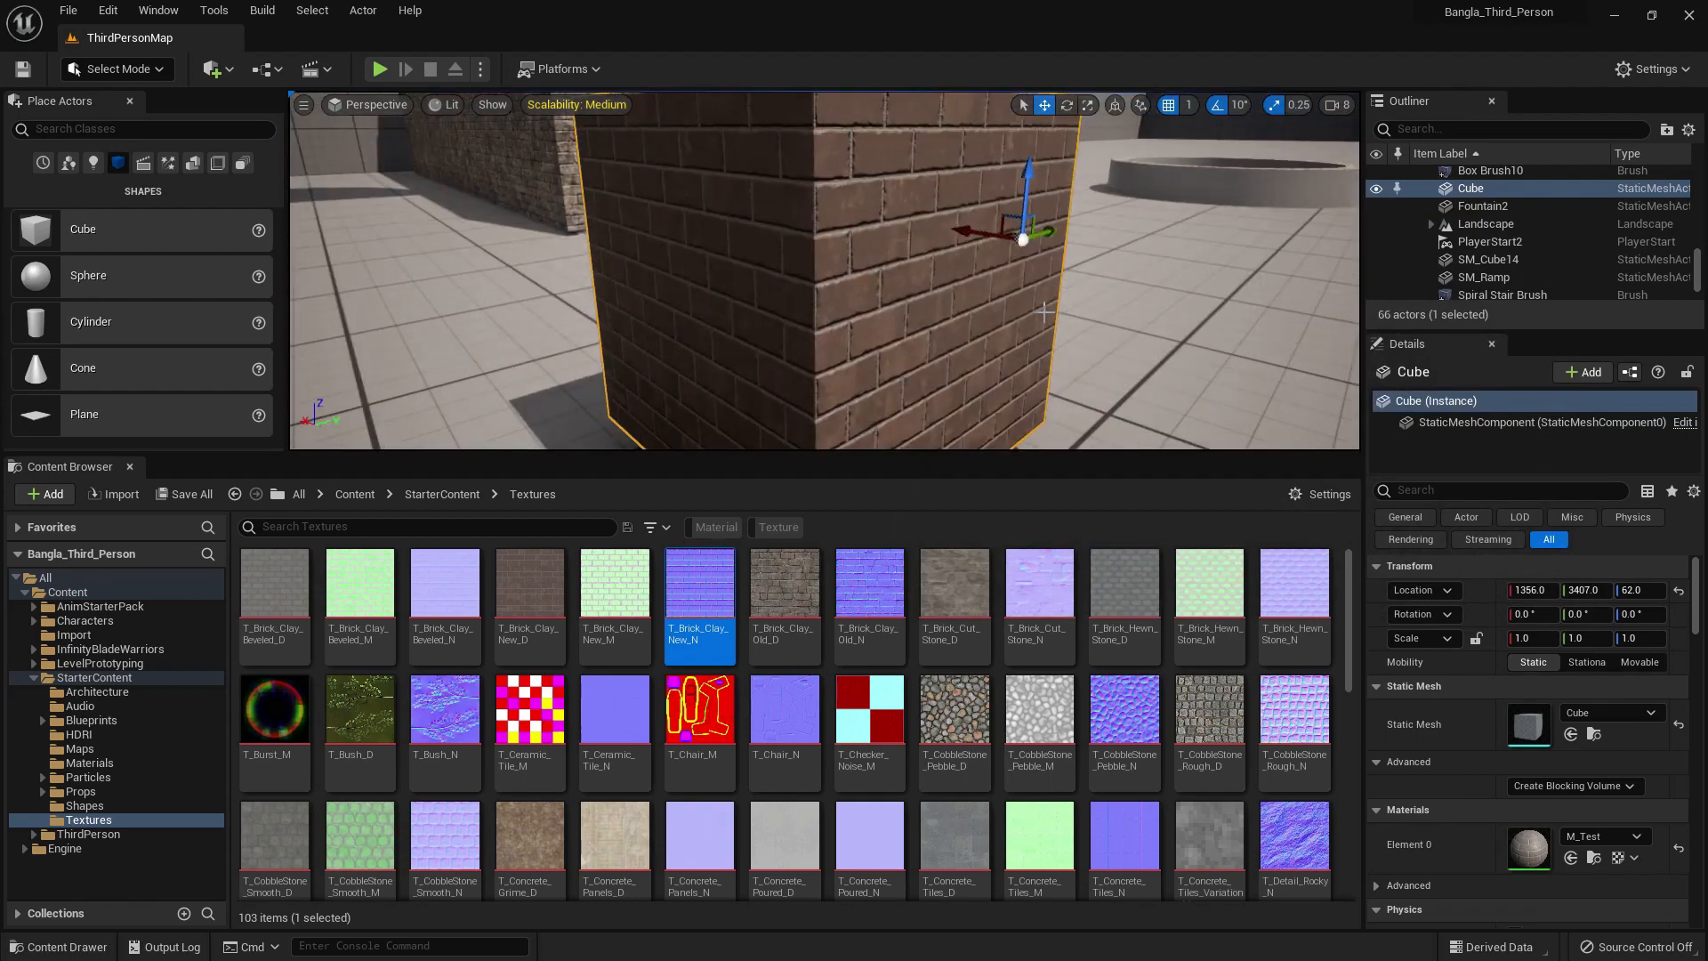
pyautogui.press('f')
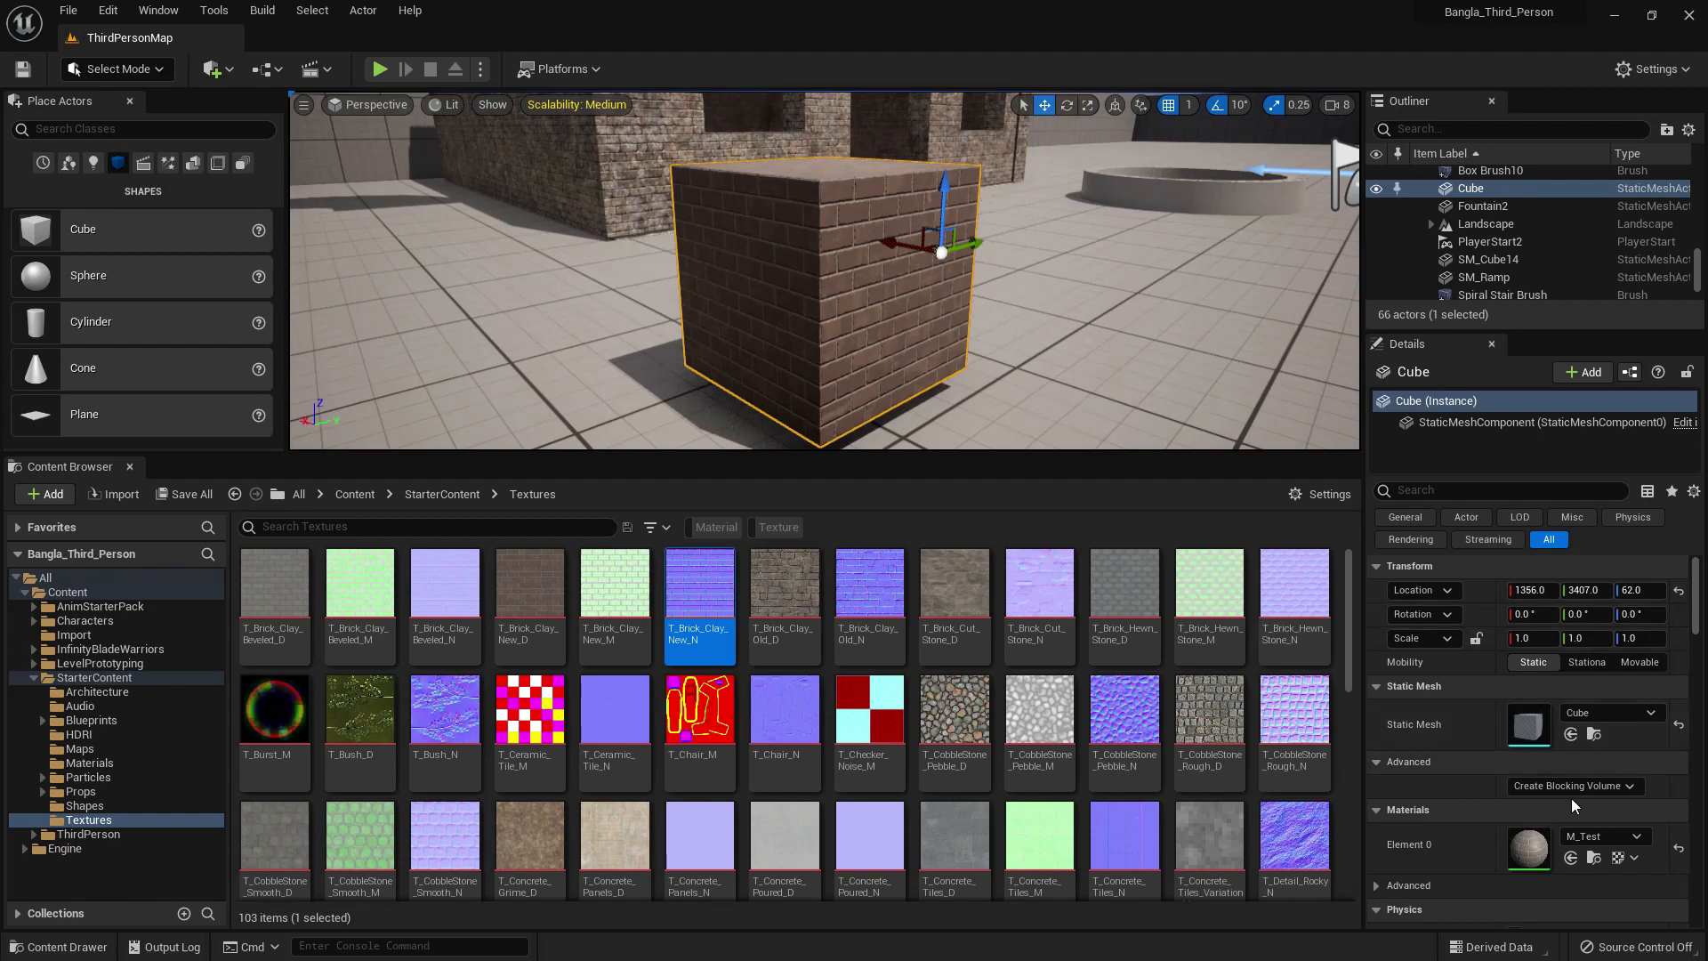
# - Reopen M_Test from the cube's material slot, add a Constant node to the graph, and connect it to Roughness
pyautogui.doubleClick(1528, 845)
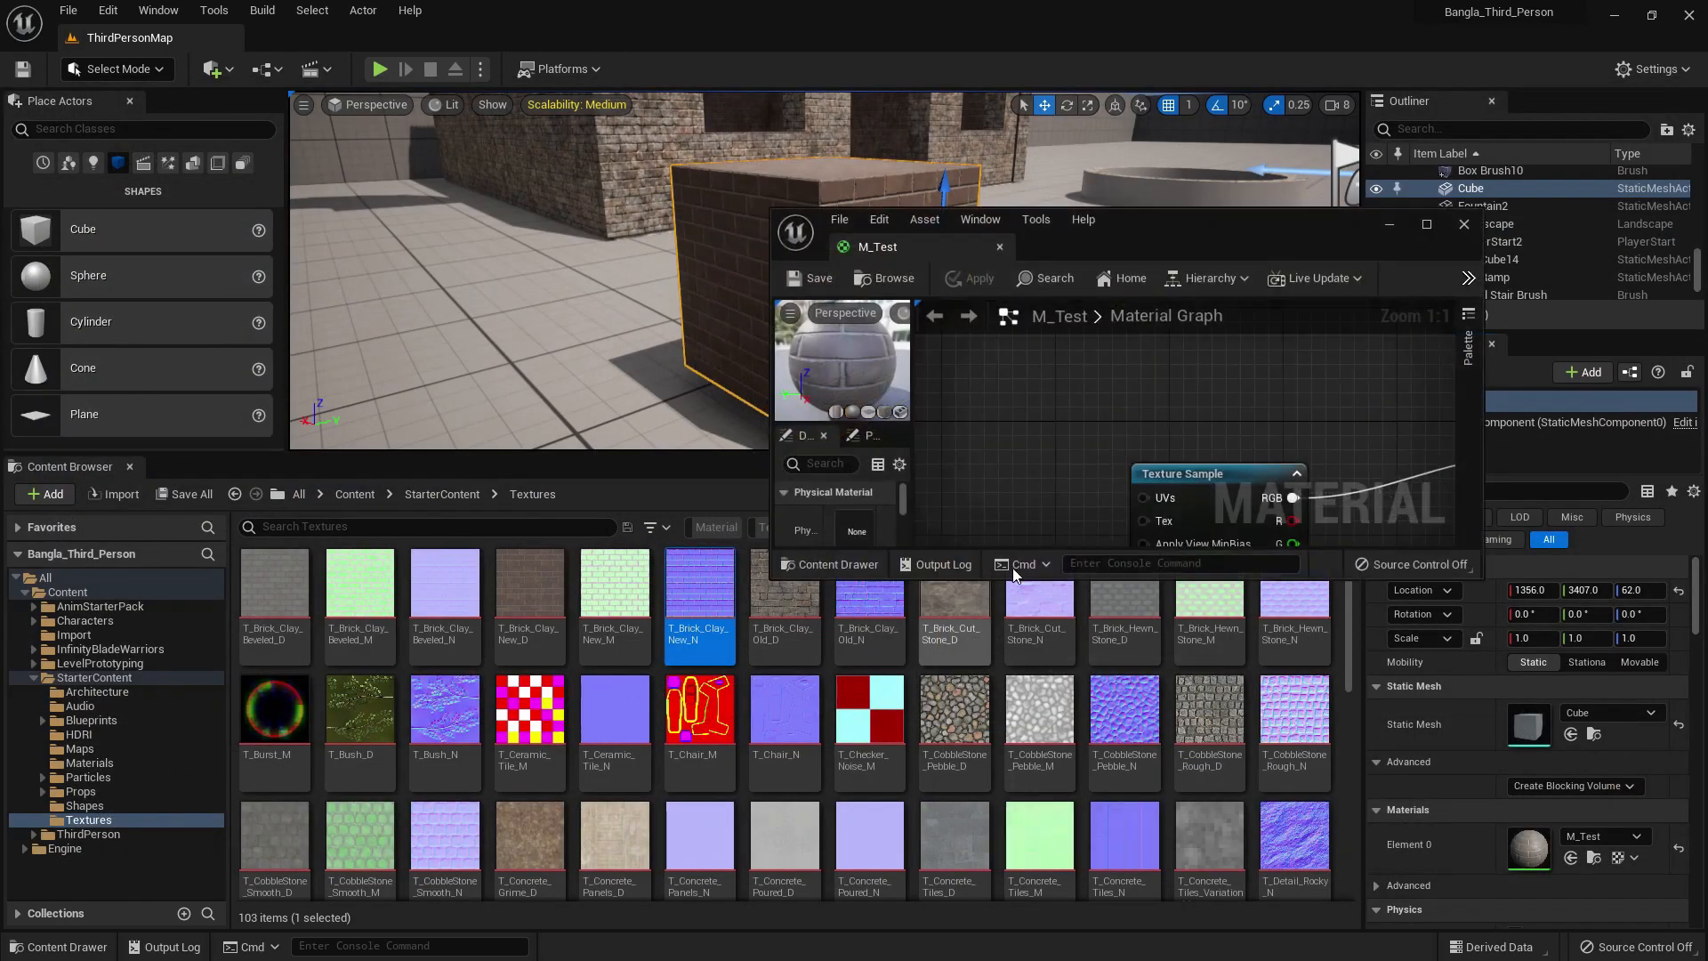
pyautogui.moveTo(1042, 742); pyautogui.dragTo(1043, 748)
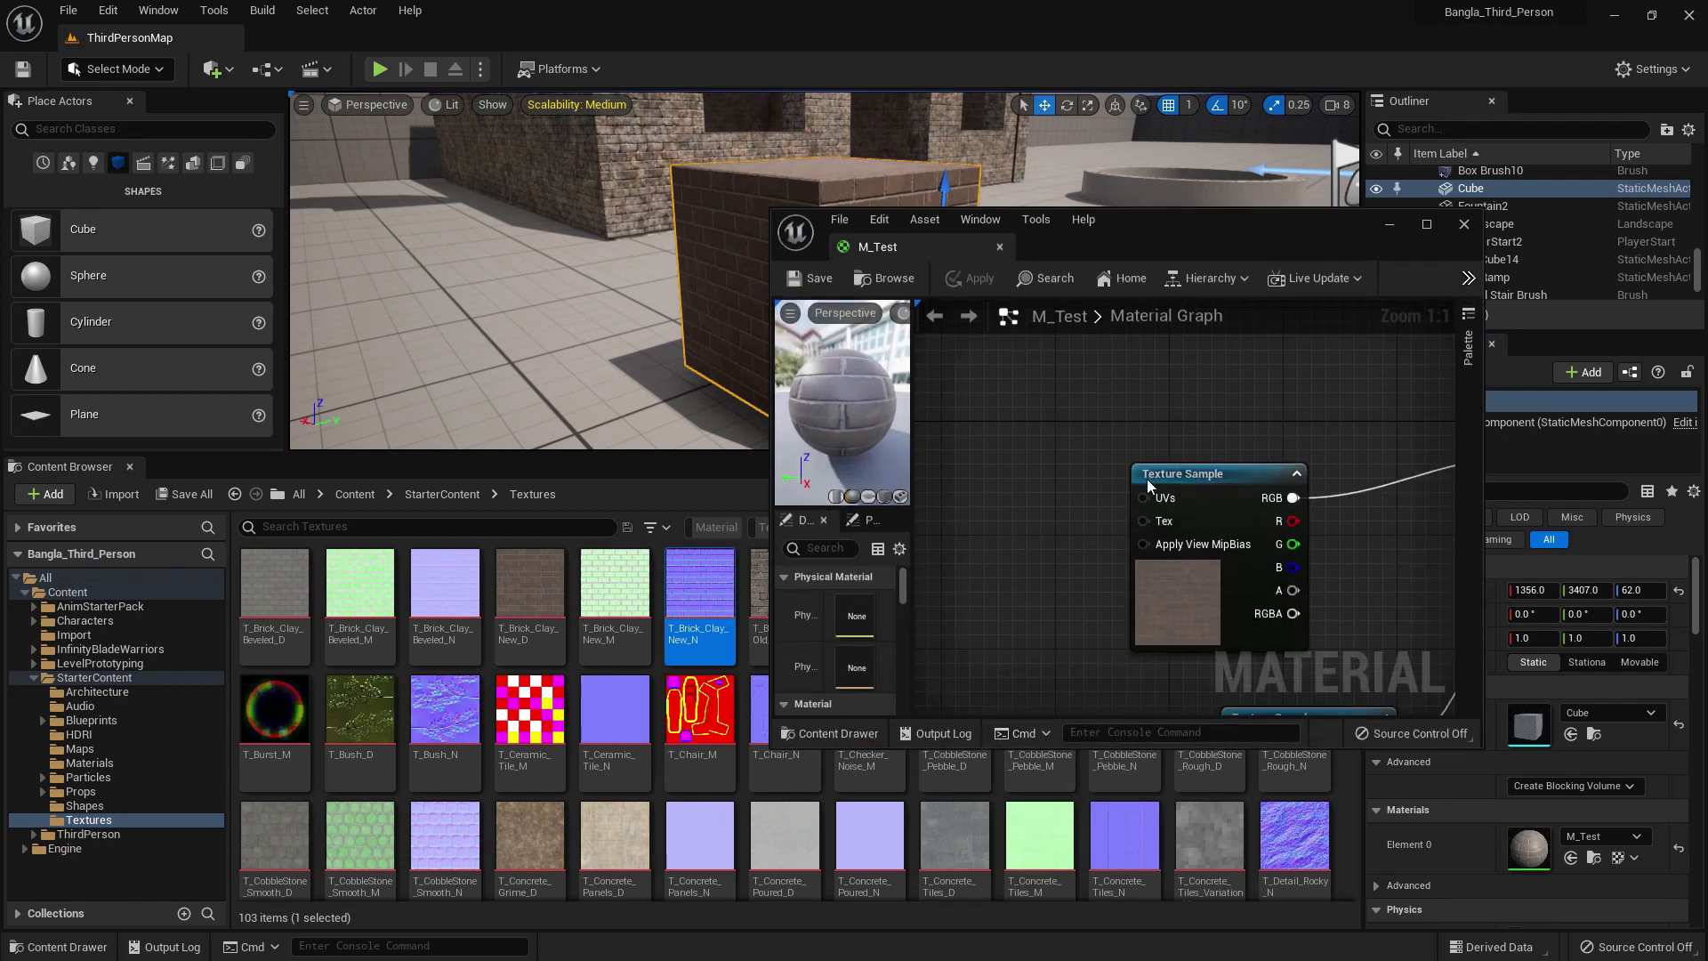
pyautogui.moveTo(1207, 403); pyautogui.dragTo(1112, 313, button='right')
pyautogui.scroll(-1, 1103, 386)
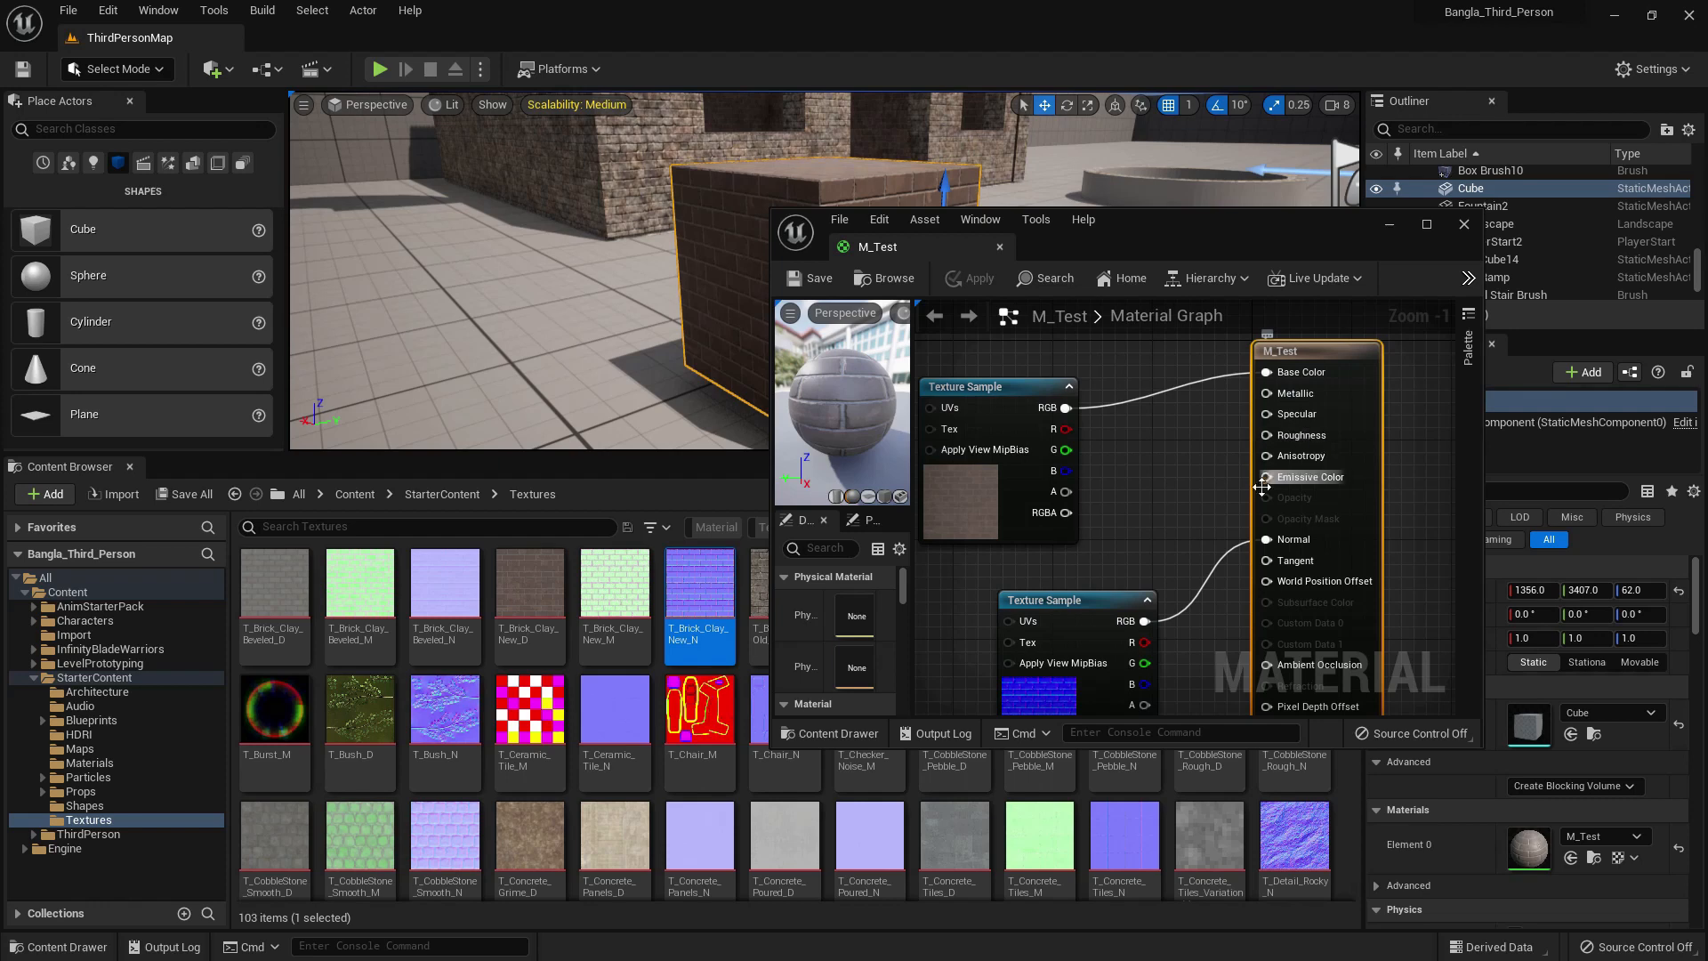
pyautogui.press('1')
pyautogui.click(1146, 466)
pyautogui.moveTo(1177, 497); pyautogui.dragTo(1268, 435)
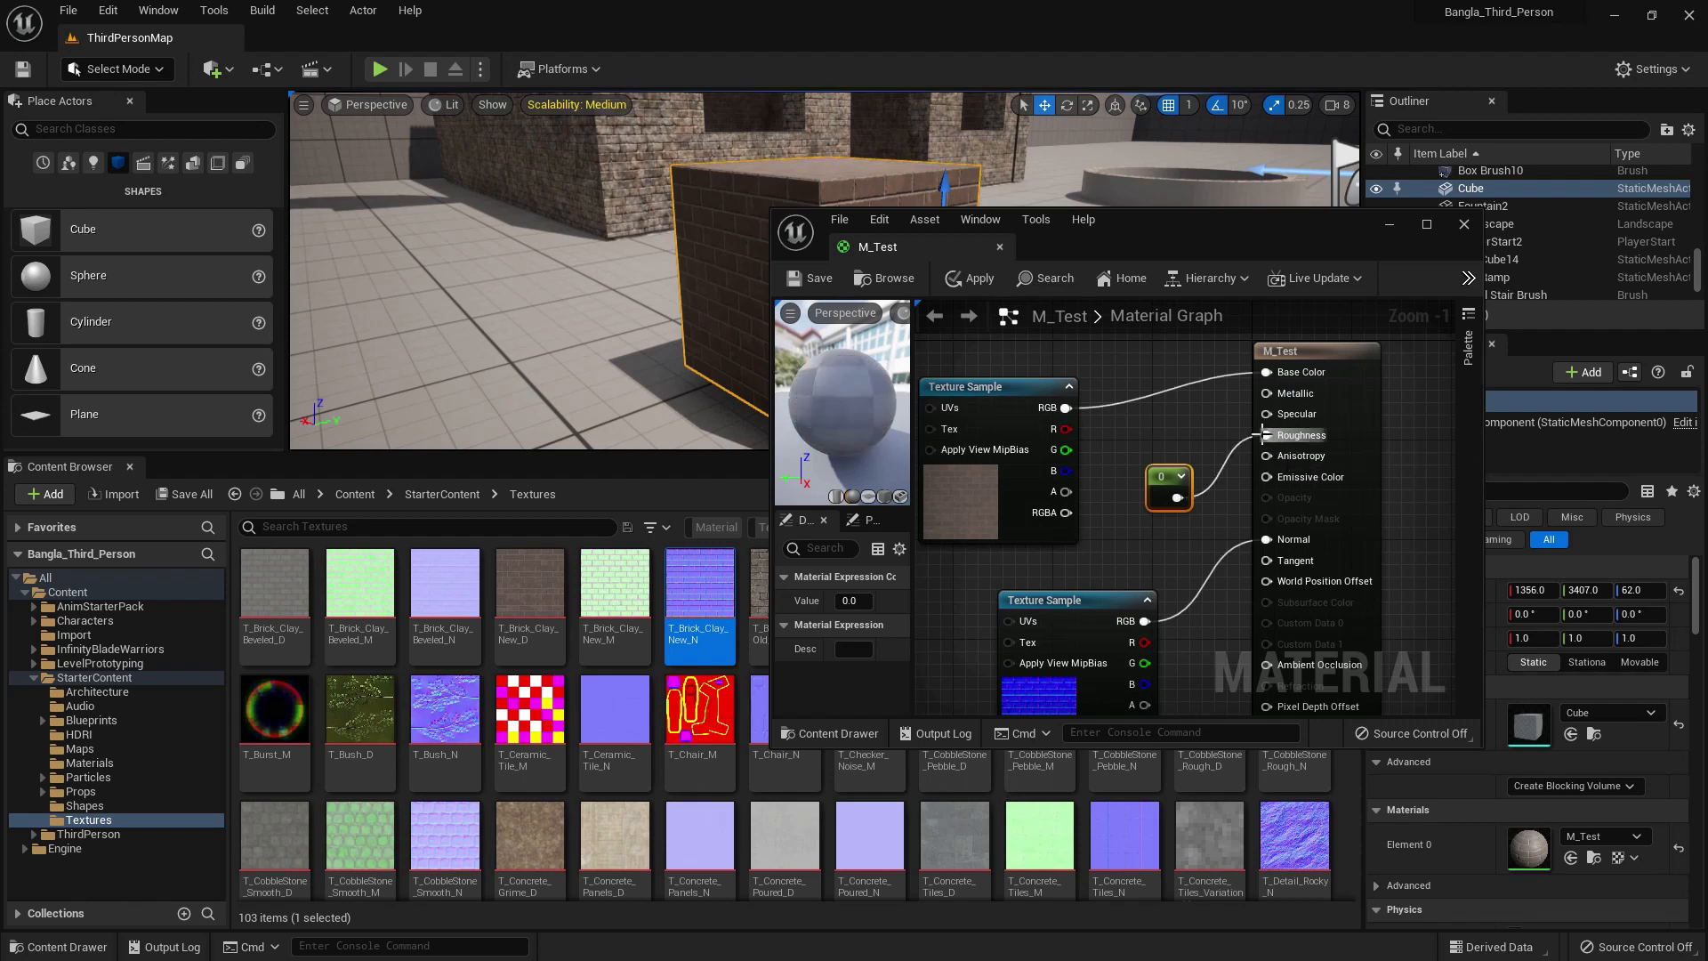
# - Save M_Test with the zero constant driving Roughness and minimize the material editor
pyautogui.click(819, 283)
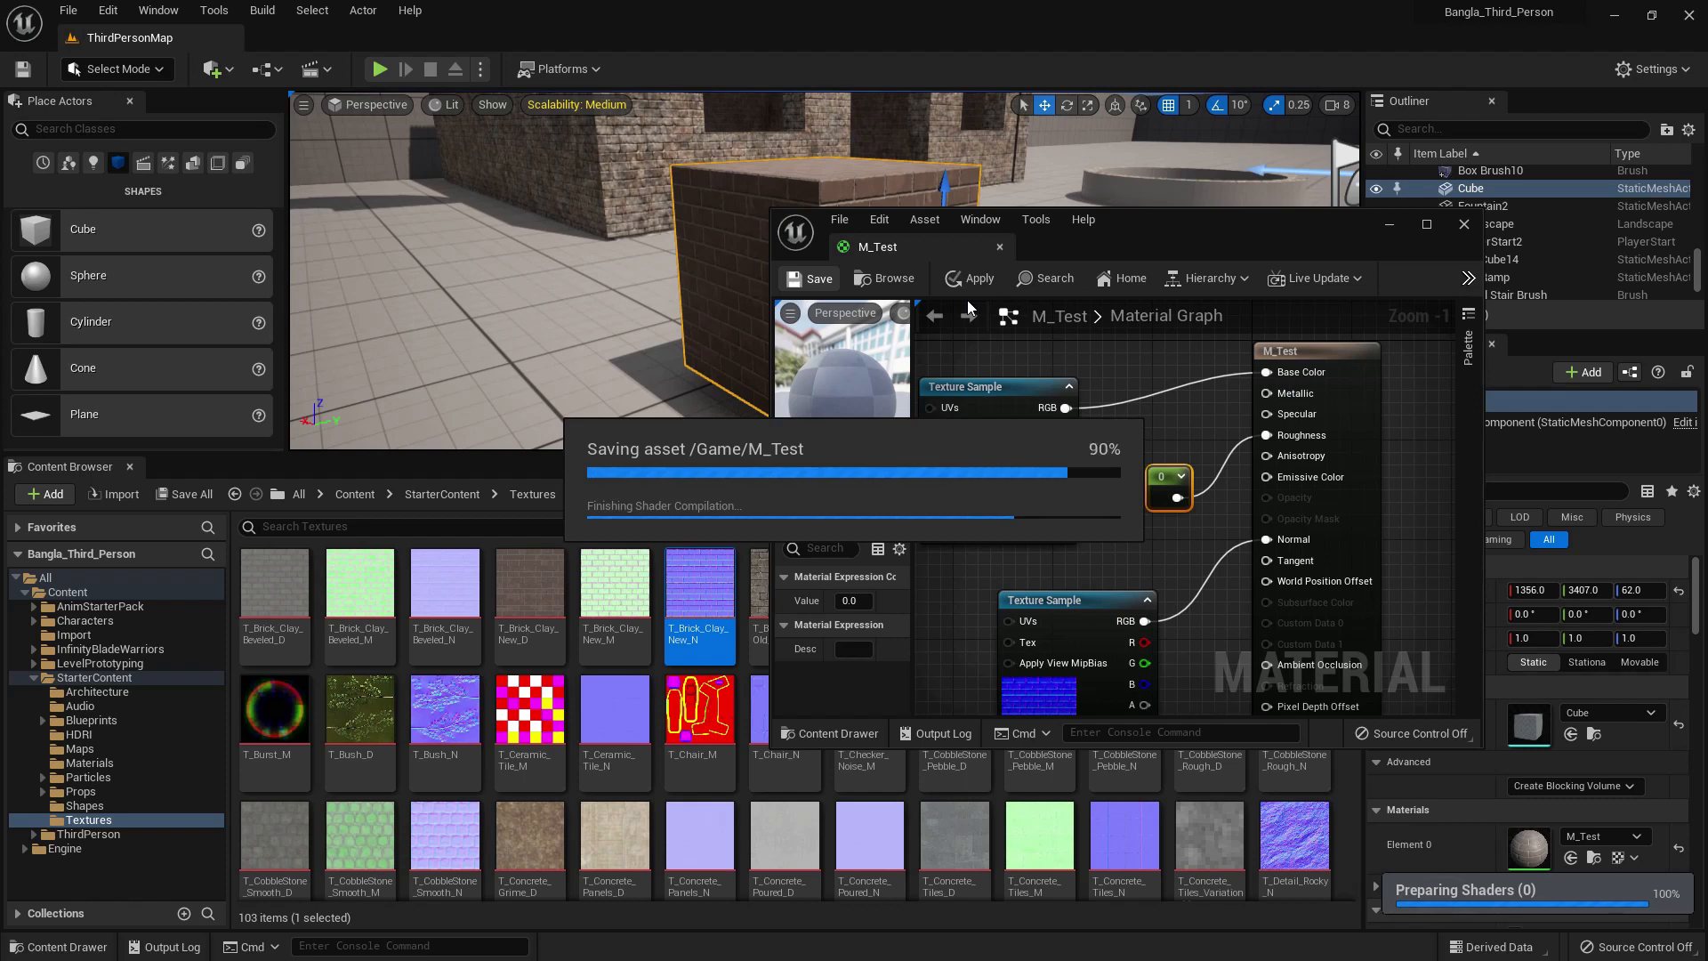
pyautogui.moveTo(840, 419)
pyautogui.mouseDown()
pyautogui.moveTo(783, 414)
pyautogui.moveTo(850, 412)
pyautogui.mouseUp()
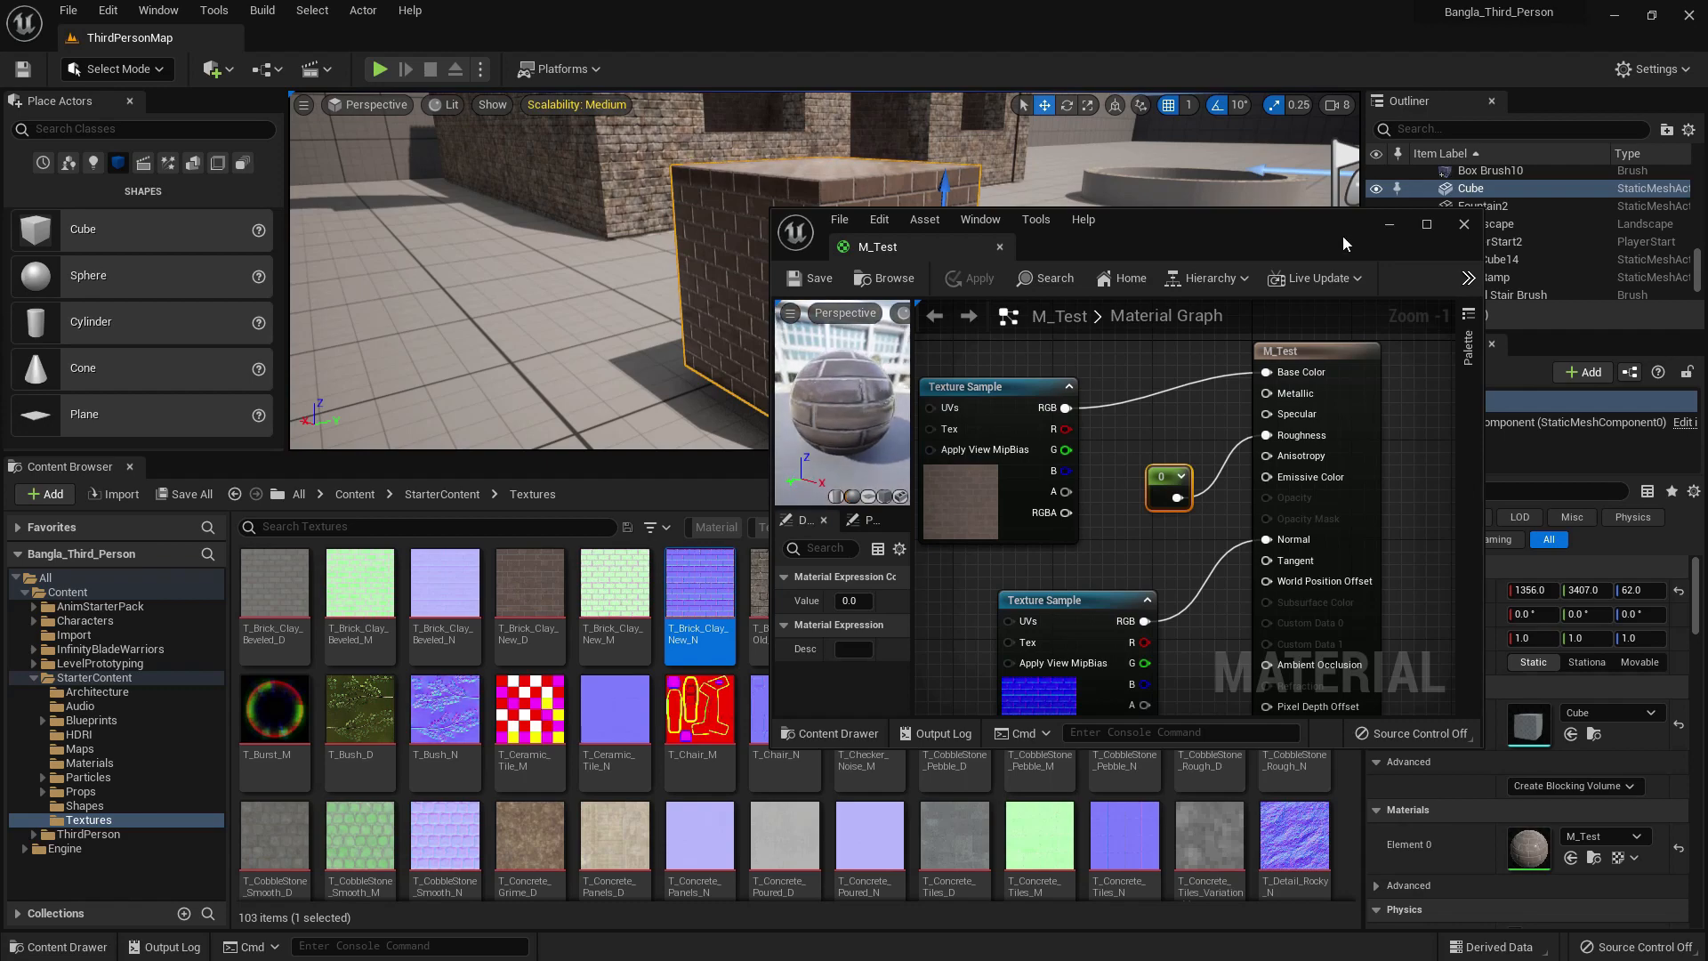
pyautogui.click(1387, 225)
# - Inspect the cube's surface shine up close, from another angle and in the full-screen viewport
pyautogui.scroll(5, 1056, 327)
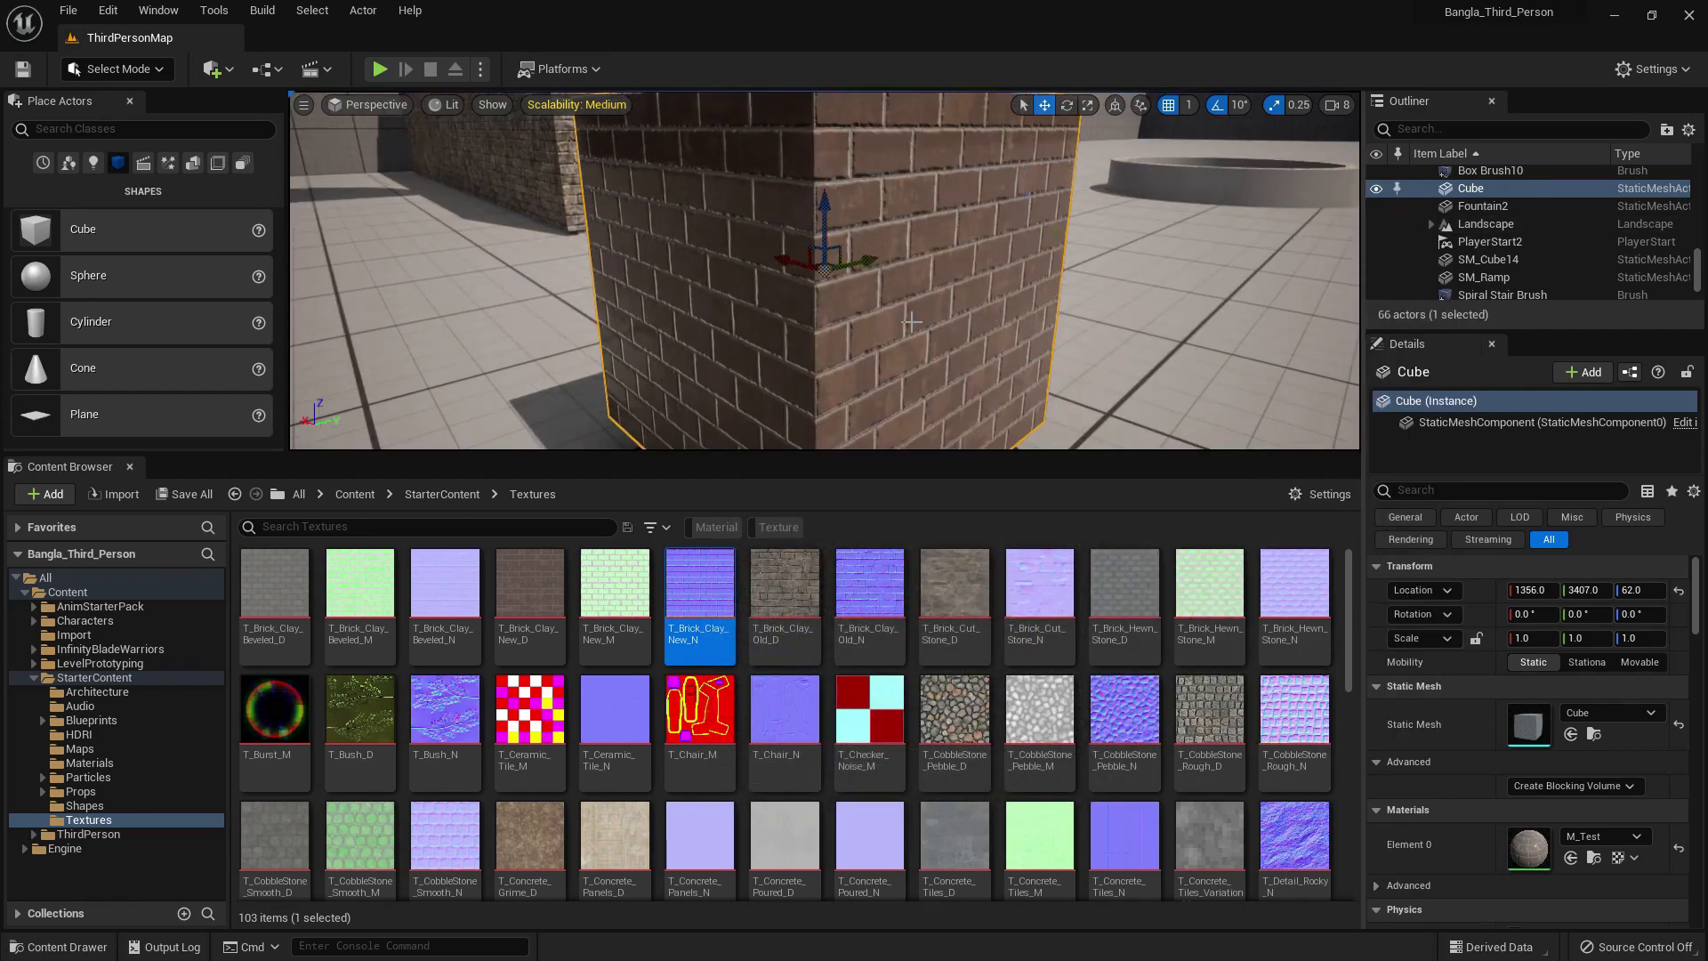
pyautogui.scroll(-5, 1056, 328)
pyautogui.keyDown('alt'); pyautogui.moveTo(1056, 327); pyautogui.dragTo(1093, 283); pyautogui.keyUp('alt')
pyautogui.press('F11')
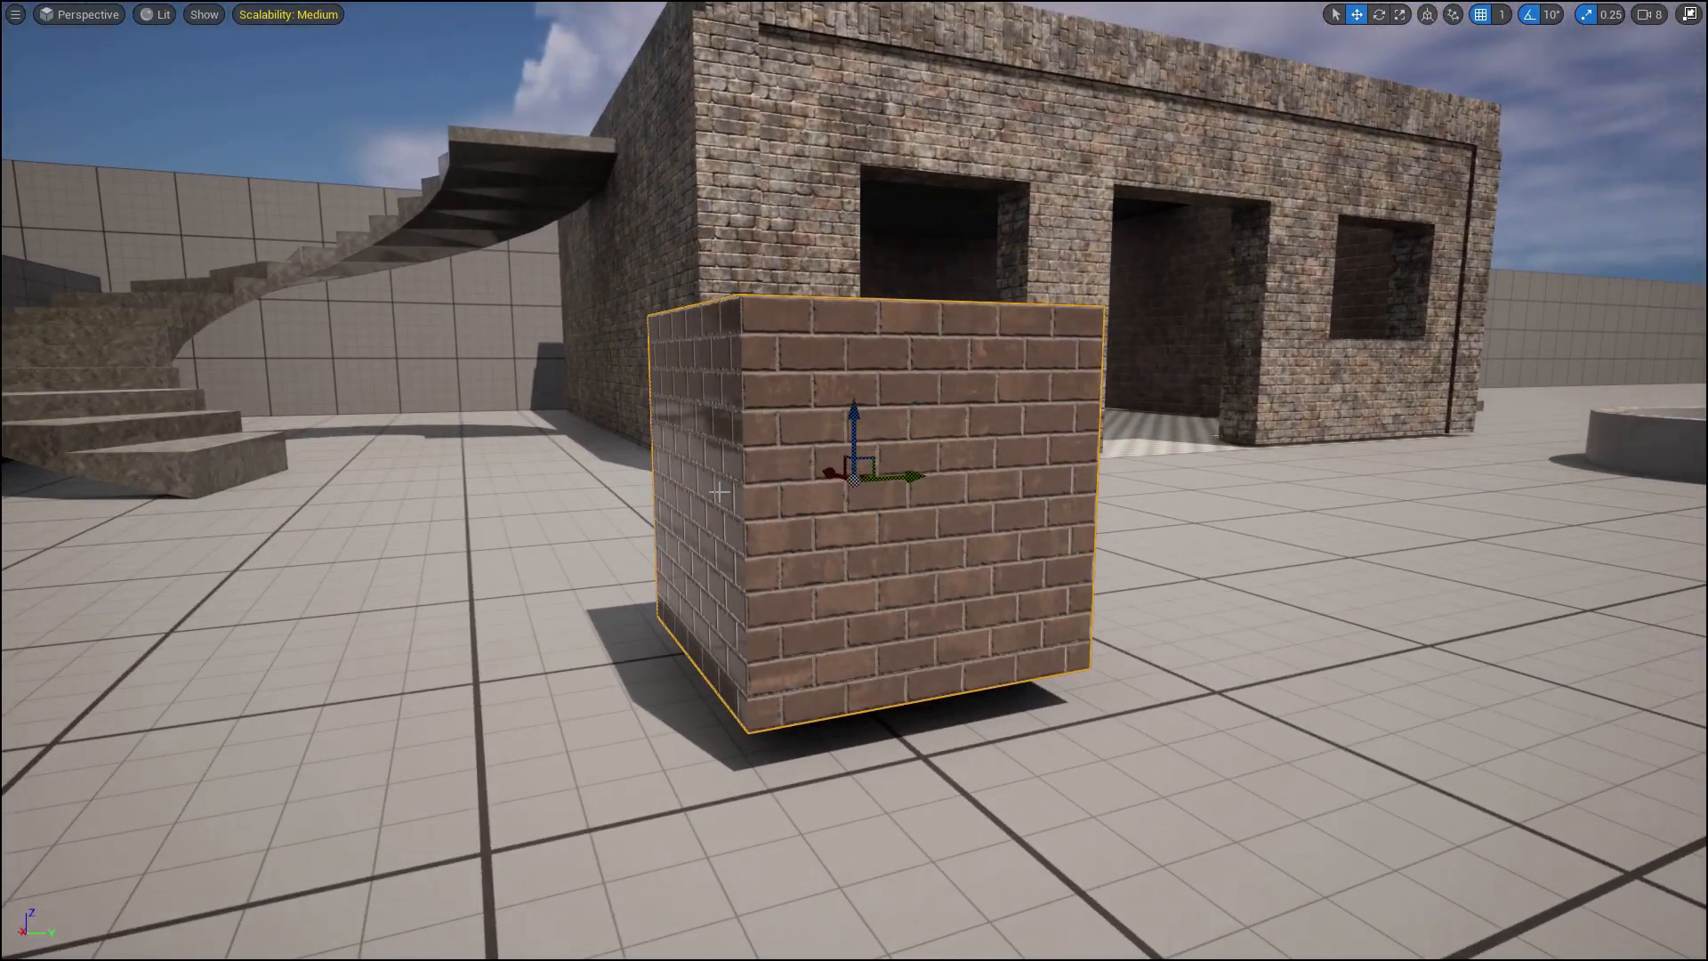
pyautogui.press('F11')
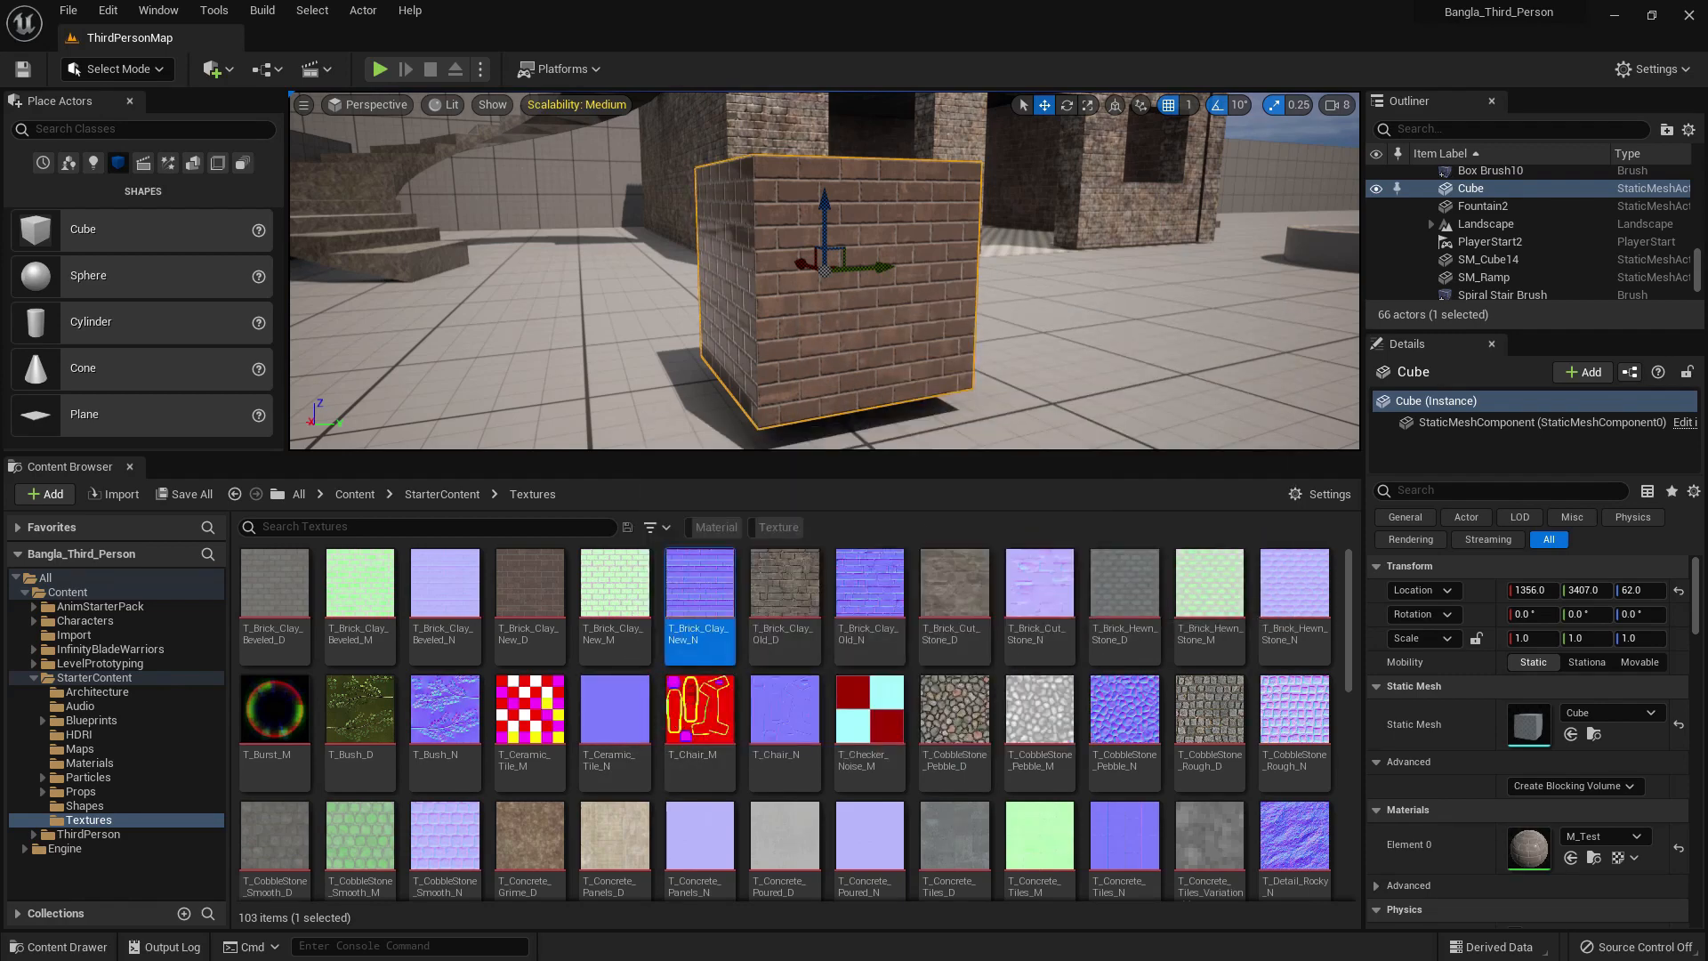
# - Return to the M_Test editor, set the Constant node's value to 1, and save the material
pyautogui.hotkey('alt', 'Tab')
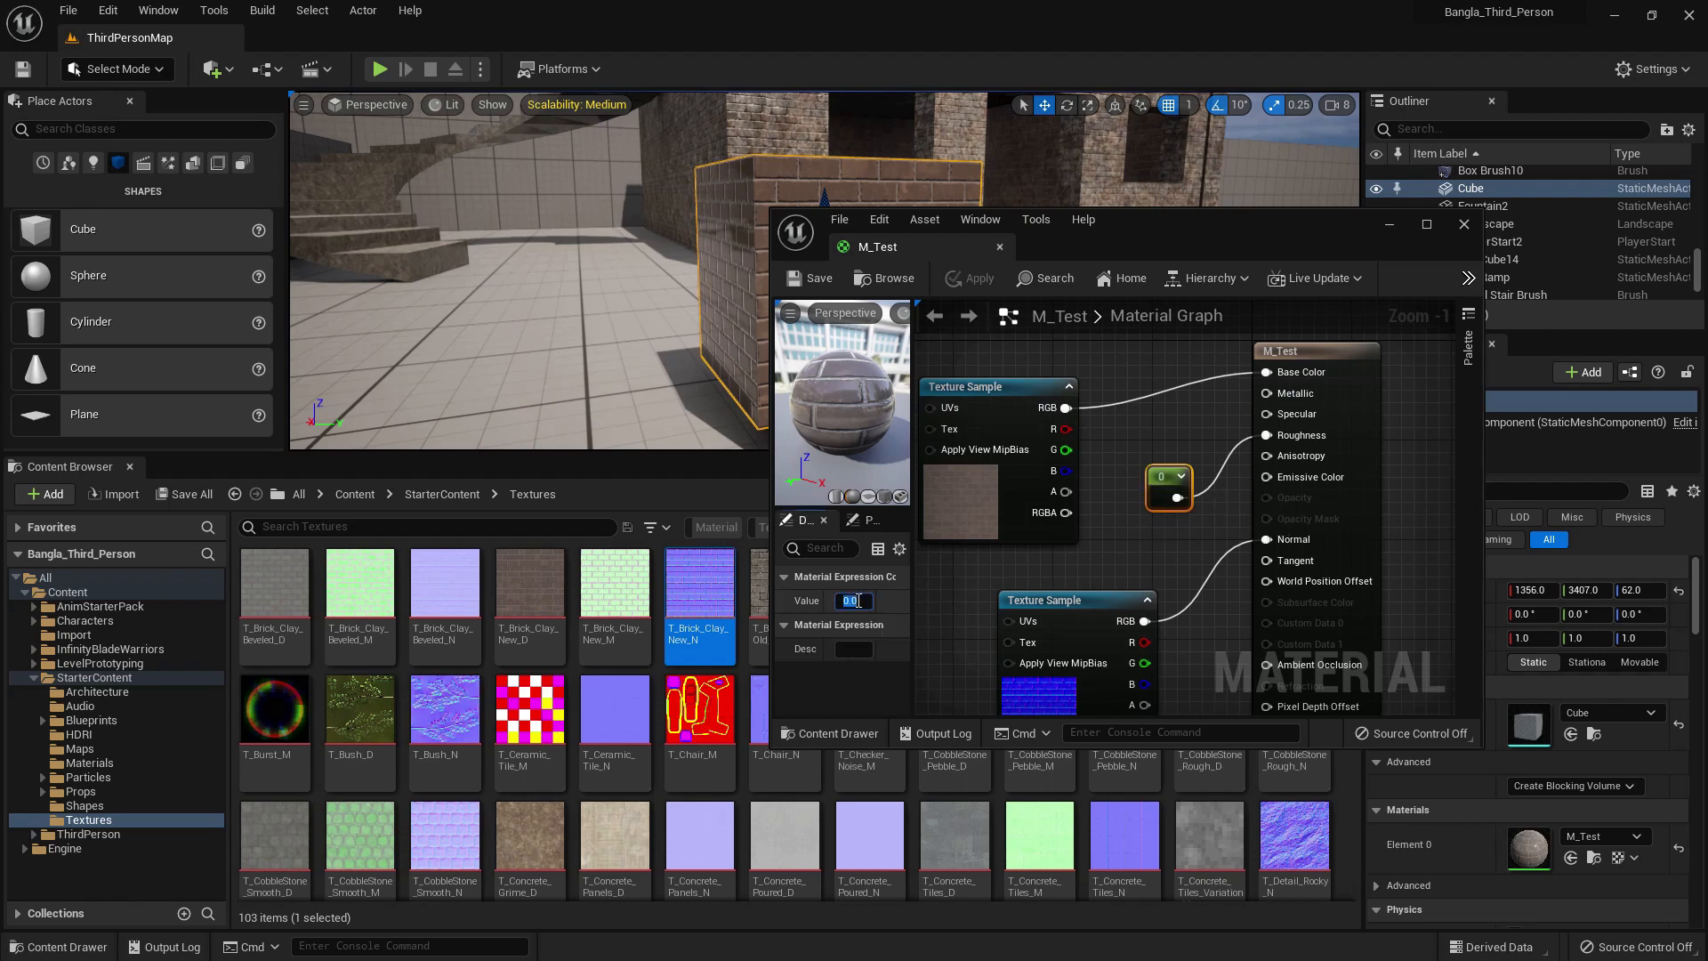
pyautogui.write('1')
pyautogui.press('Return')
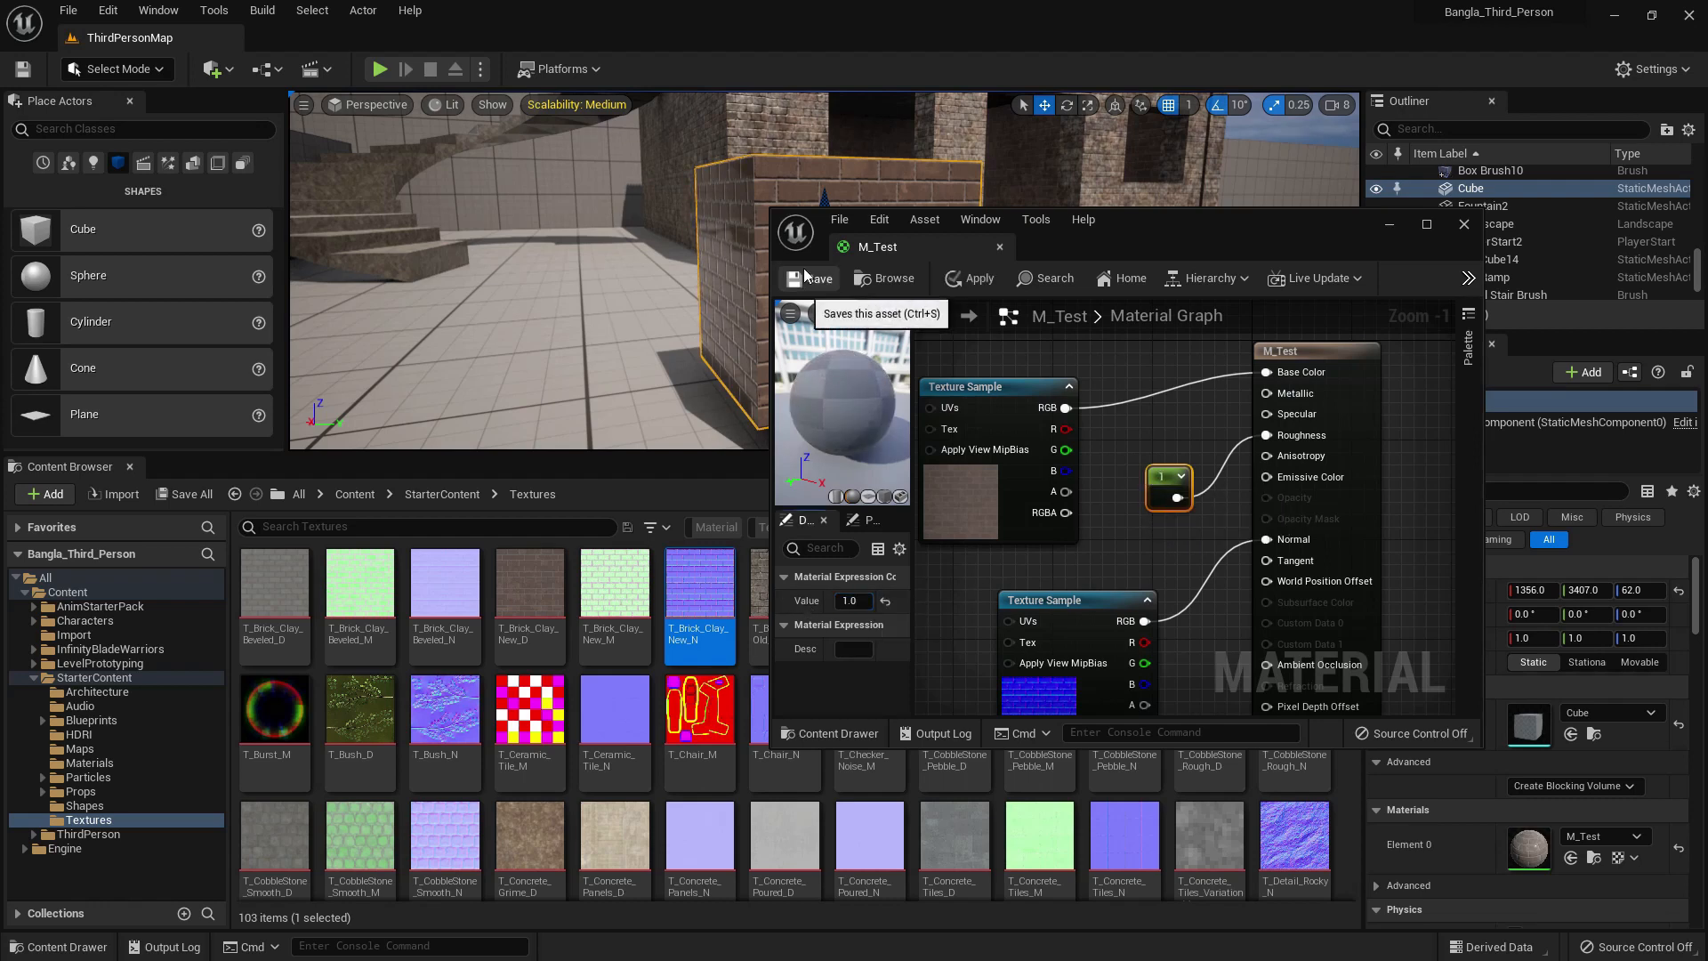
pyautogui.click(805, 278)
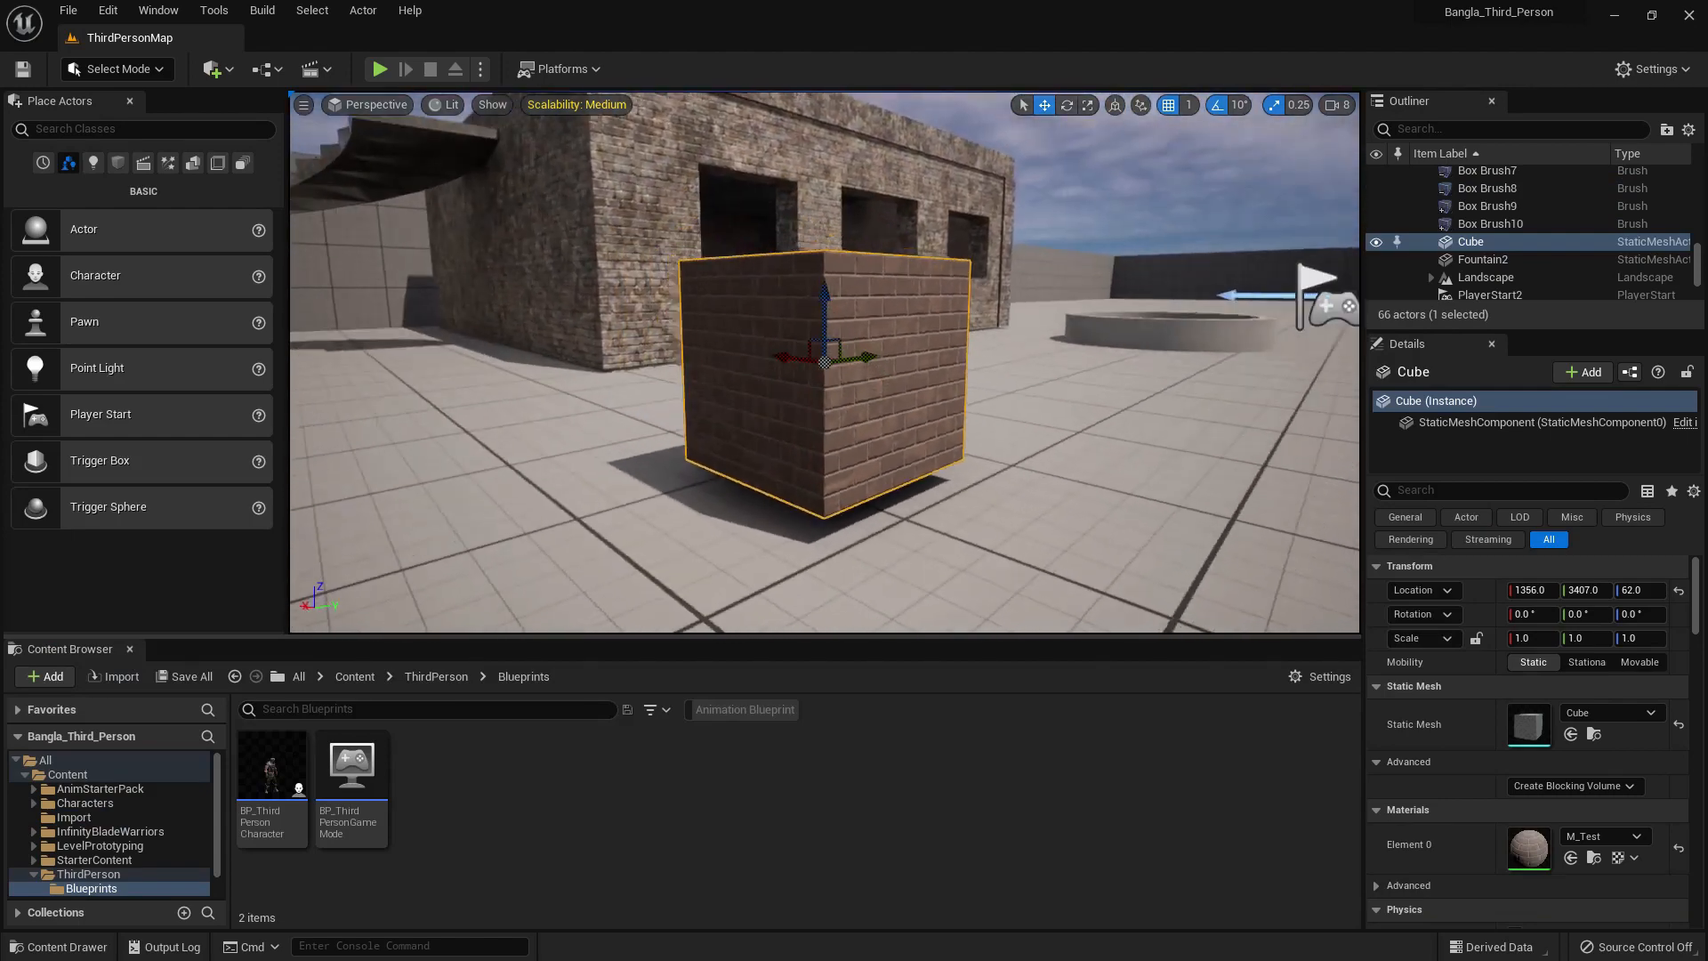
# - Show the project's Content folder and duplicate the brick cube along the Y axis to about Y 3565
pyautogui.keyDown('alt'); pyautogui.moveTo(852, 418); pyautogui.dragTo(734, 418); pyautogui.keyUp('alt')
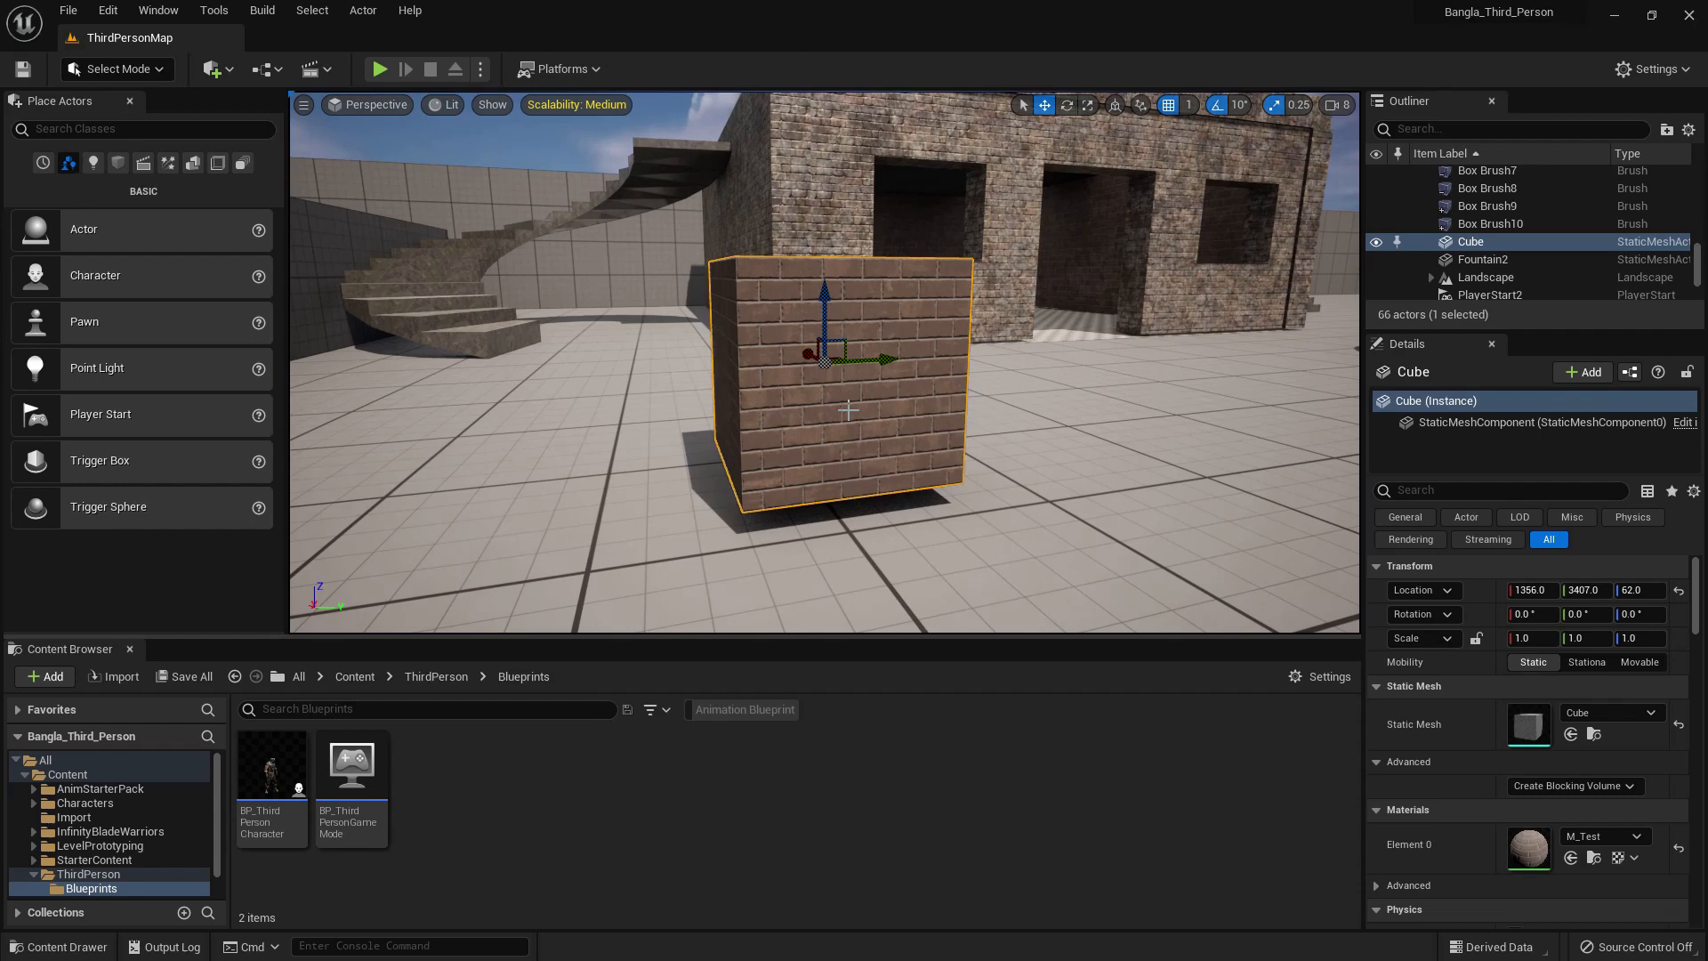
pyautogui.scroll(-3, 854, 413)
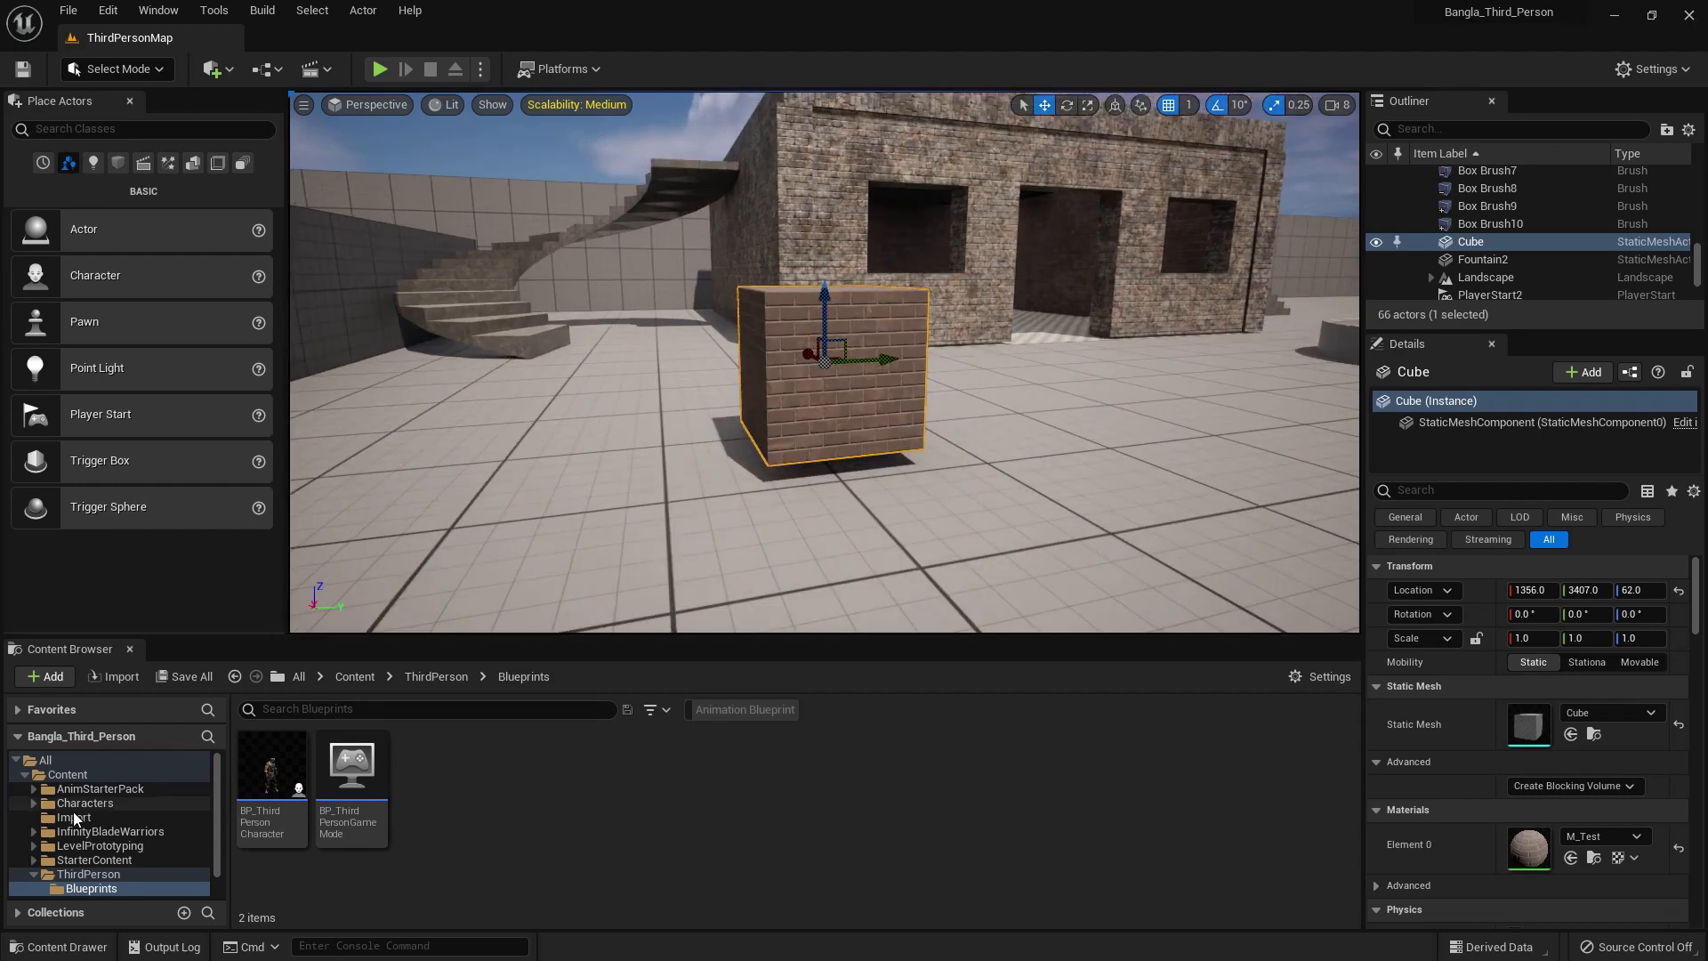
pyautogui.click(67, 774)
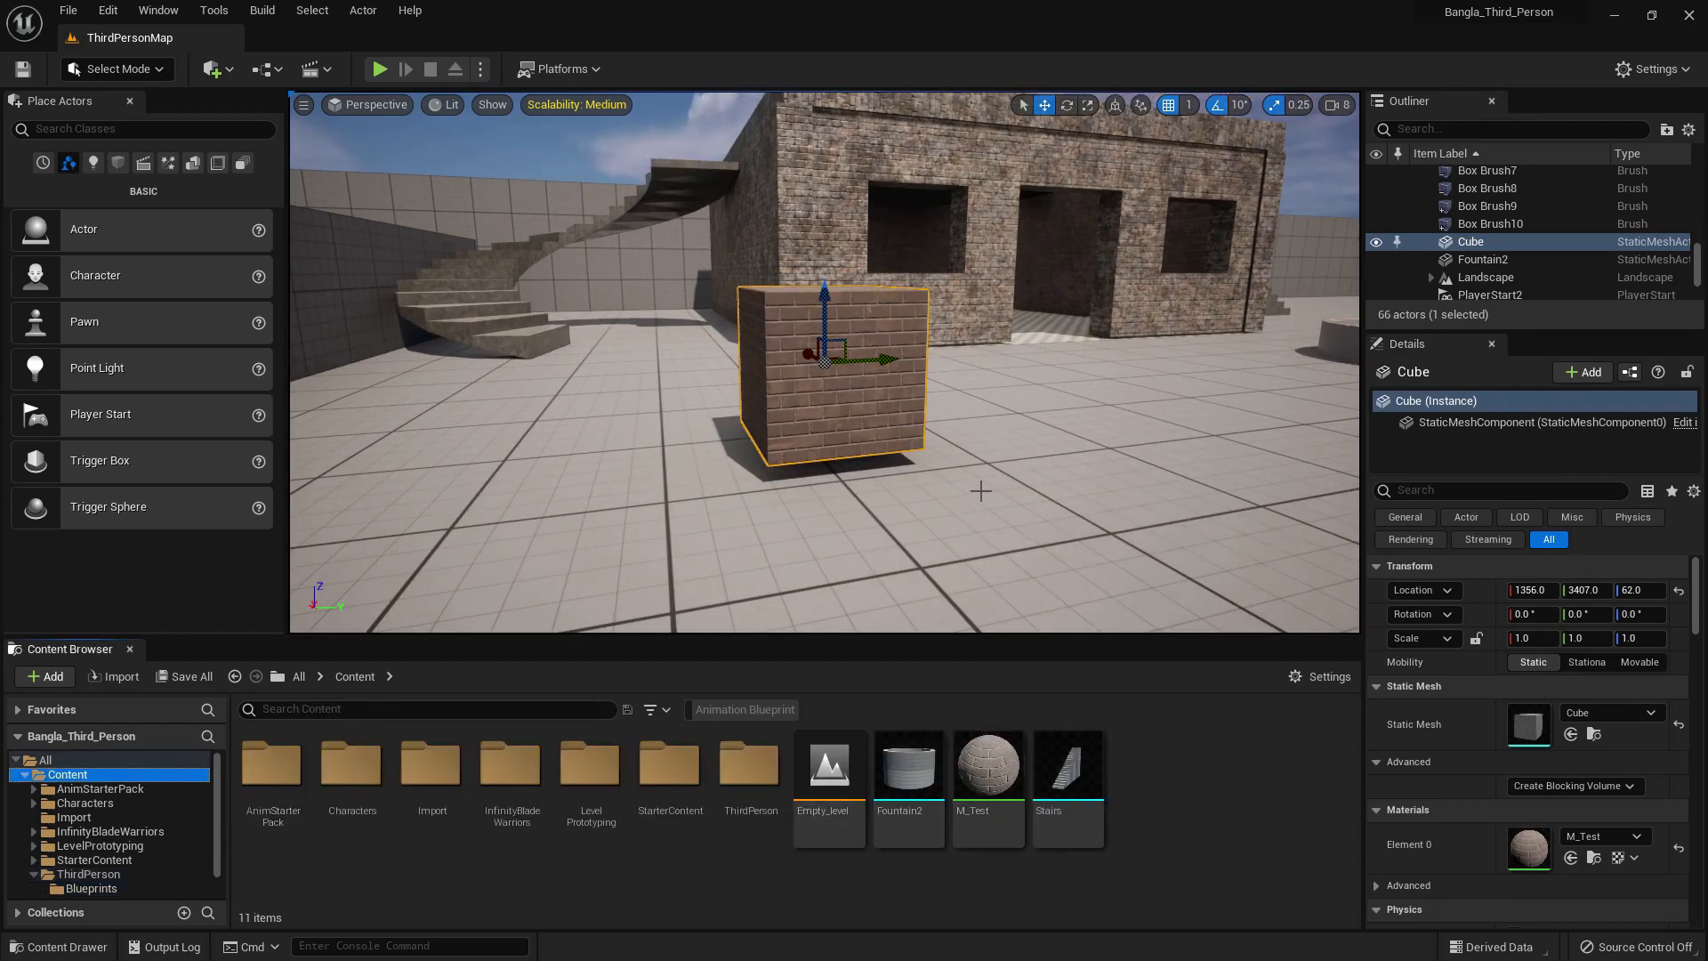
pyautogui.keyDown('alt'); pyautogui.moveTo(983, 484); pyautogui.dragTo(976, 488); pyautogui.keyUp('alt')
pyautogui.keyDown('alt'); pyautogui.moveTo(890, 354); pyautogui.dragTo(1117, 349); pyautogui.keyUp('alt')
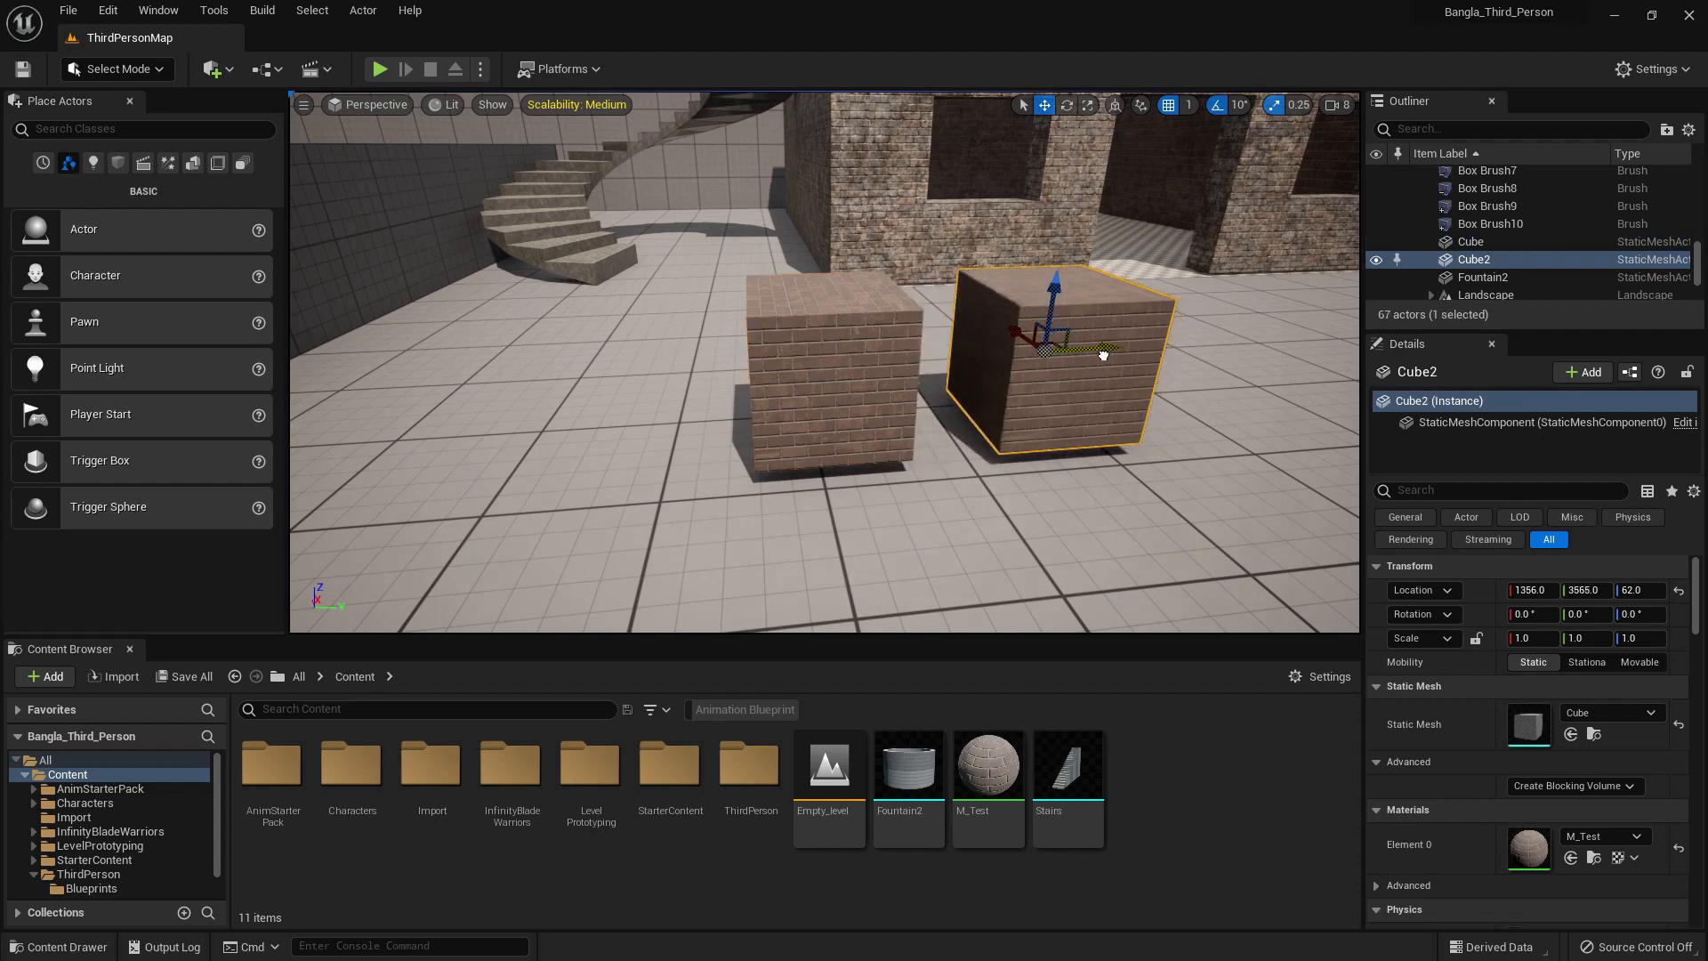
# - Try M_Brick_Clay_Old from the StarterContent Materials folder on the original cube and replace it with M_CobbleStone_Pebble
pyautogui.click(879, 384)
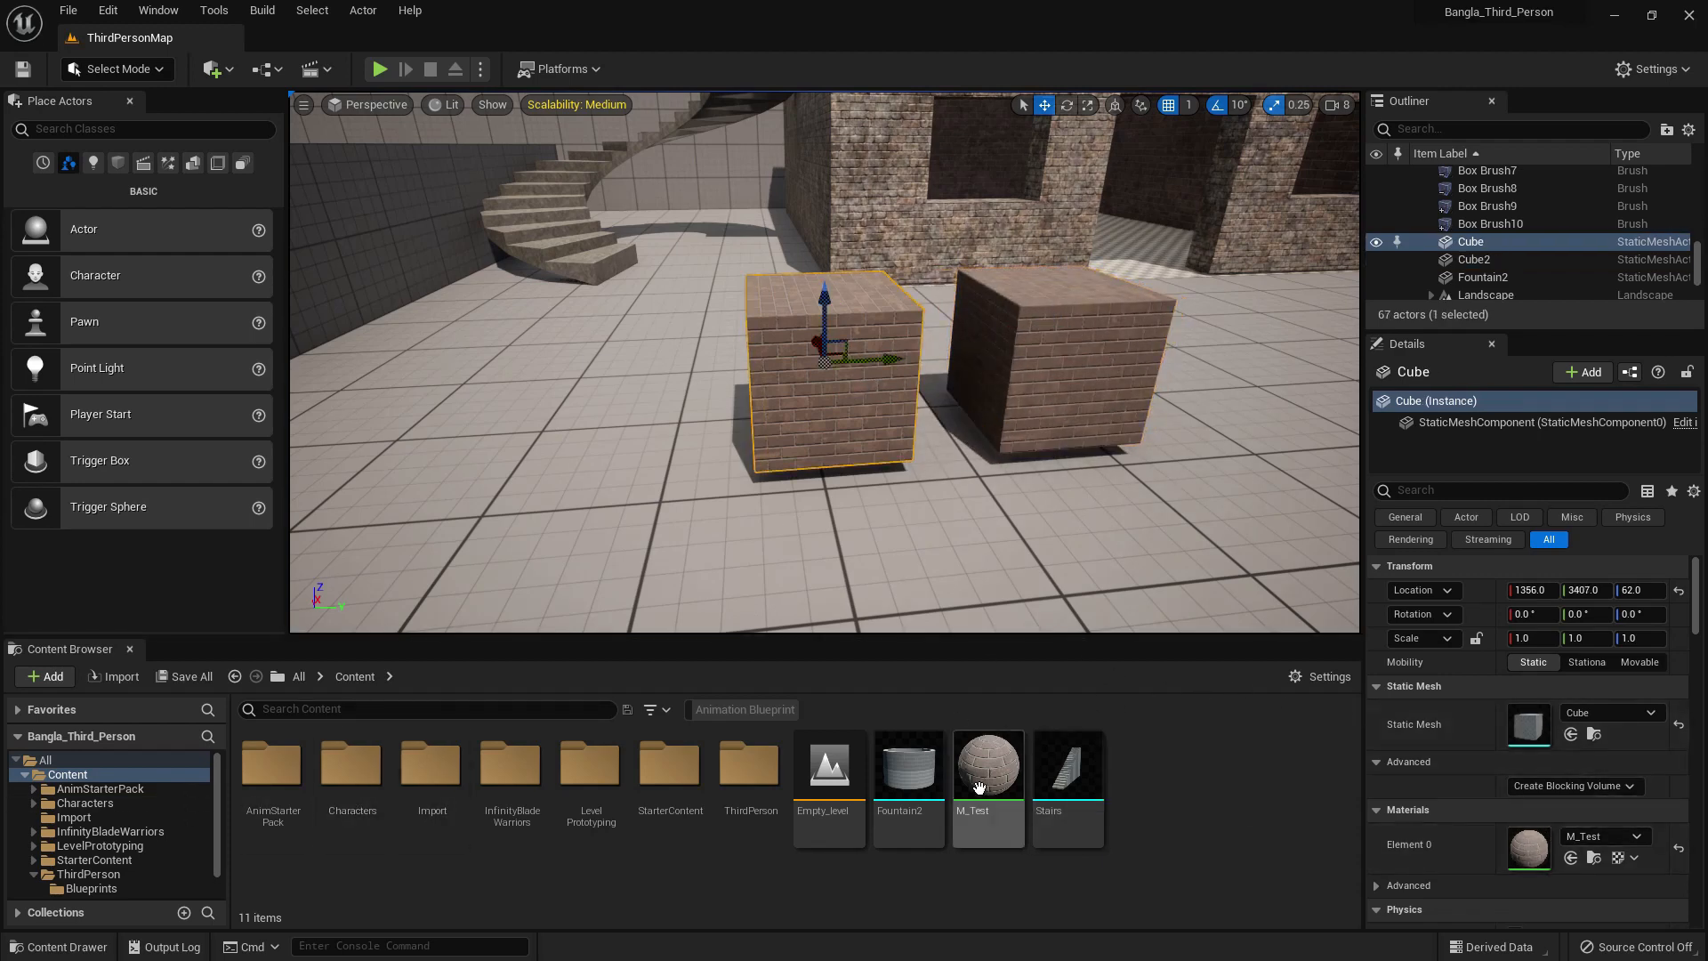
pyautogui.scroll(-1, 111, 834)
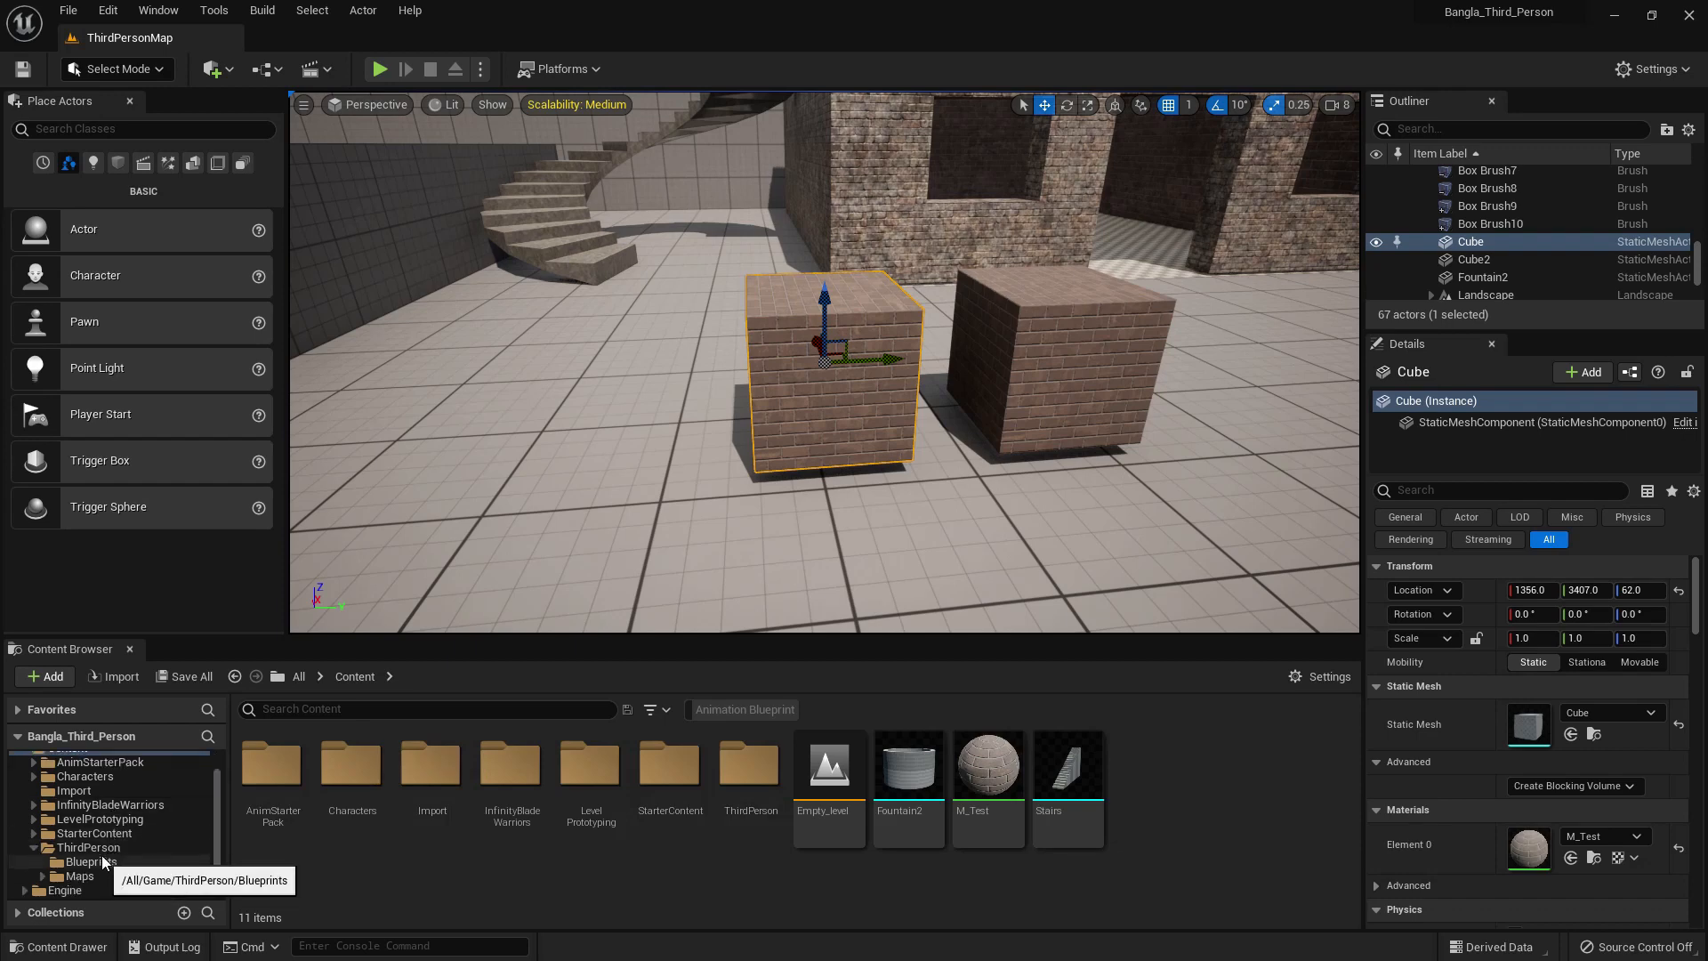
pyautogui.click(94, 833)
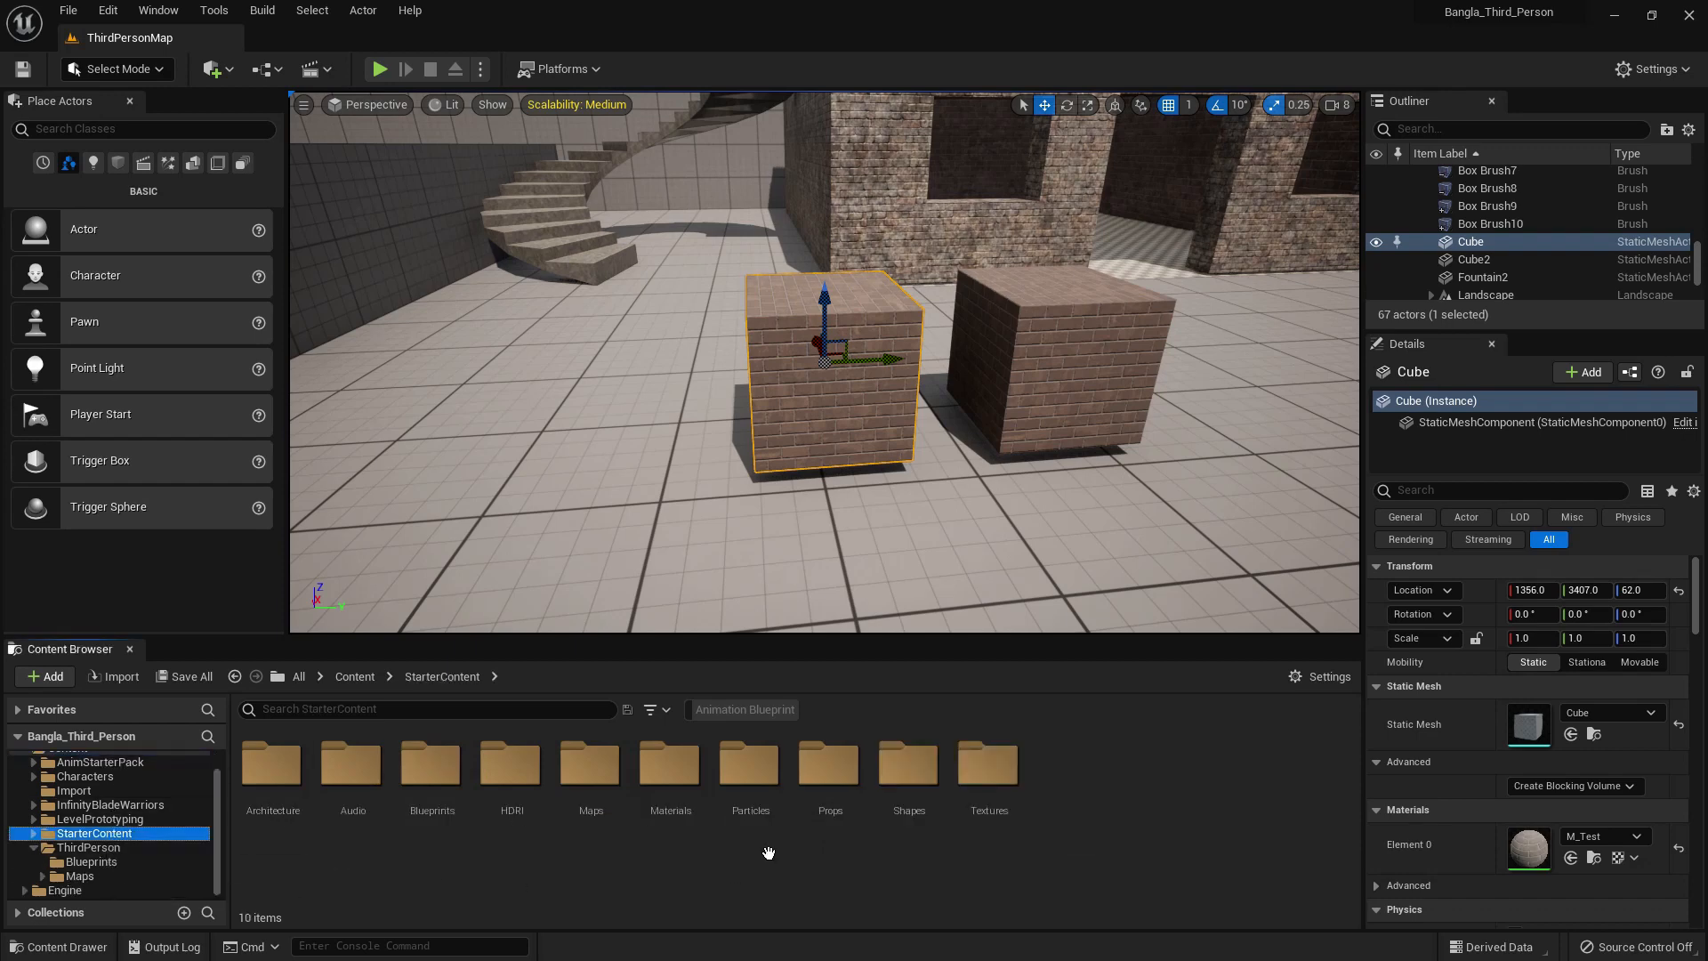
pyautogui.doubleClick(669, 801)
pyautogui.click(700, 778)
pyautogui.moveTo(700, 779); pyautogui.dragTo(845, 382)
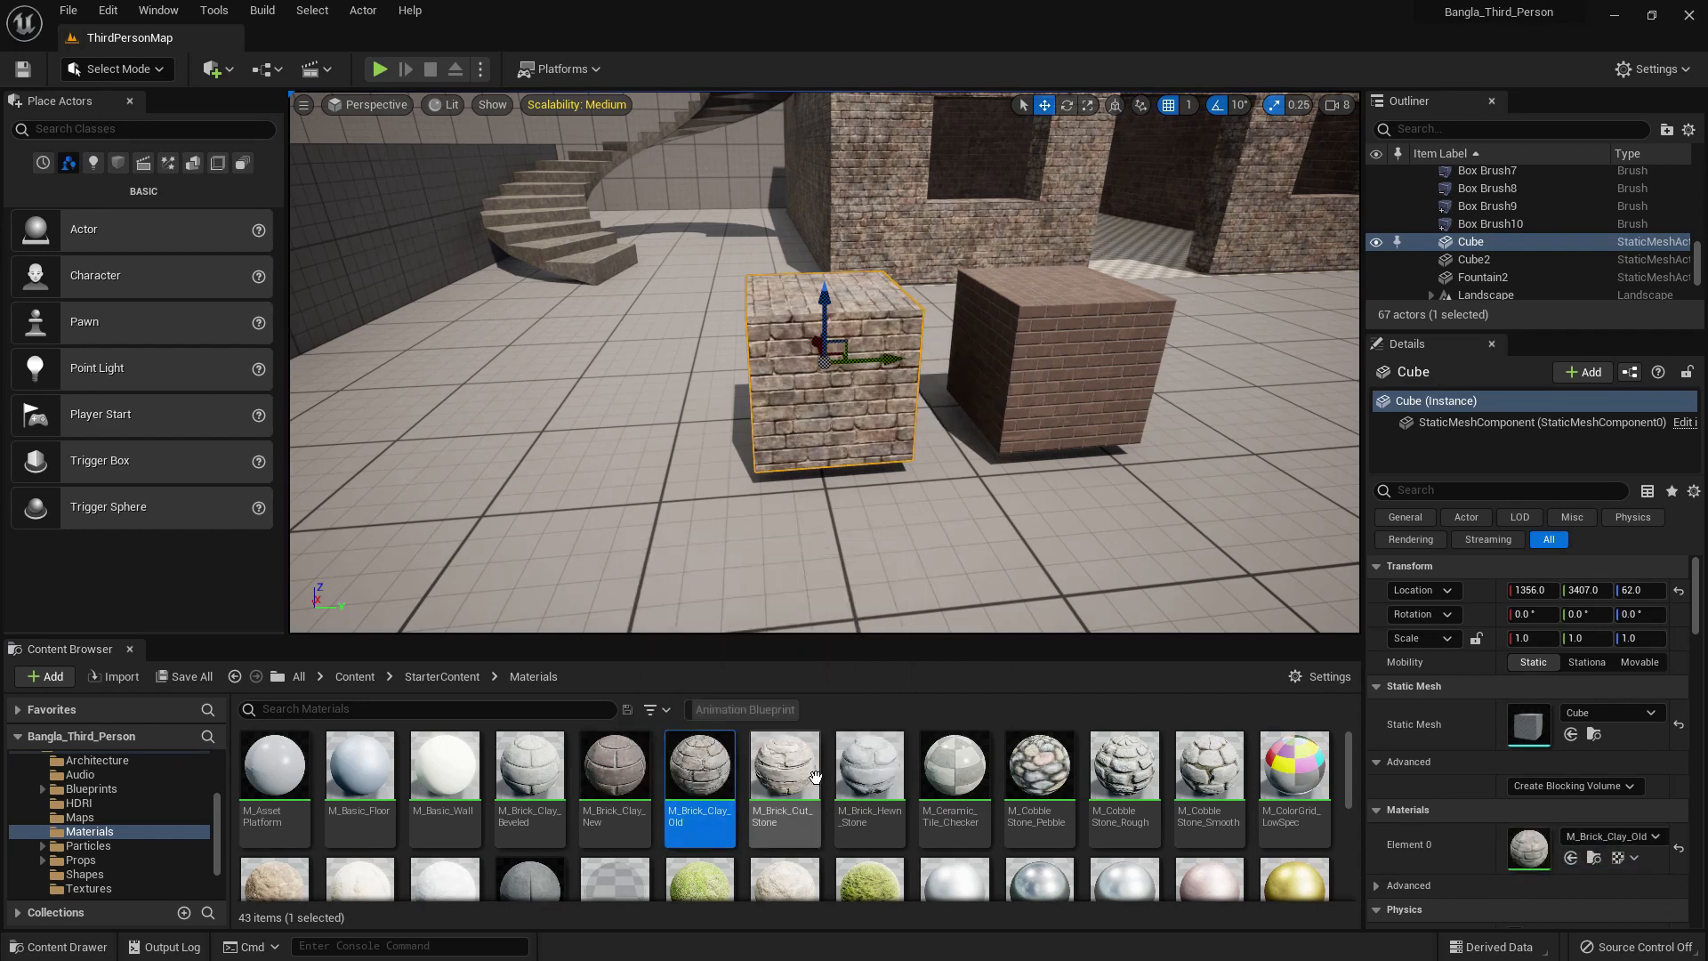
pyautogui.click(1039, 766)
pyautogui.moveTo(1039, 767); pyautogui.dragTo(835, 386)
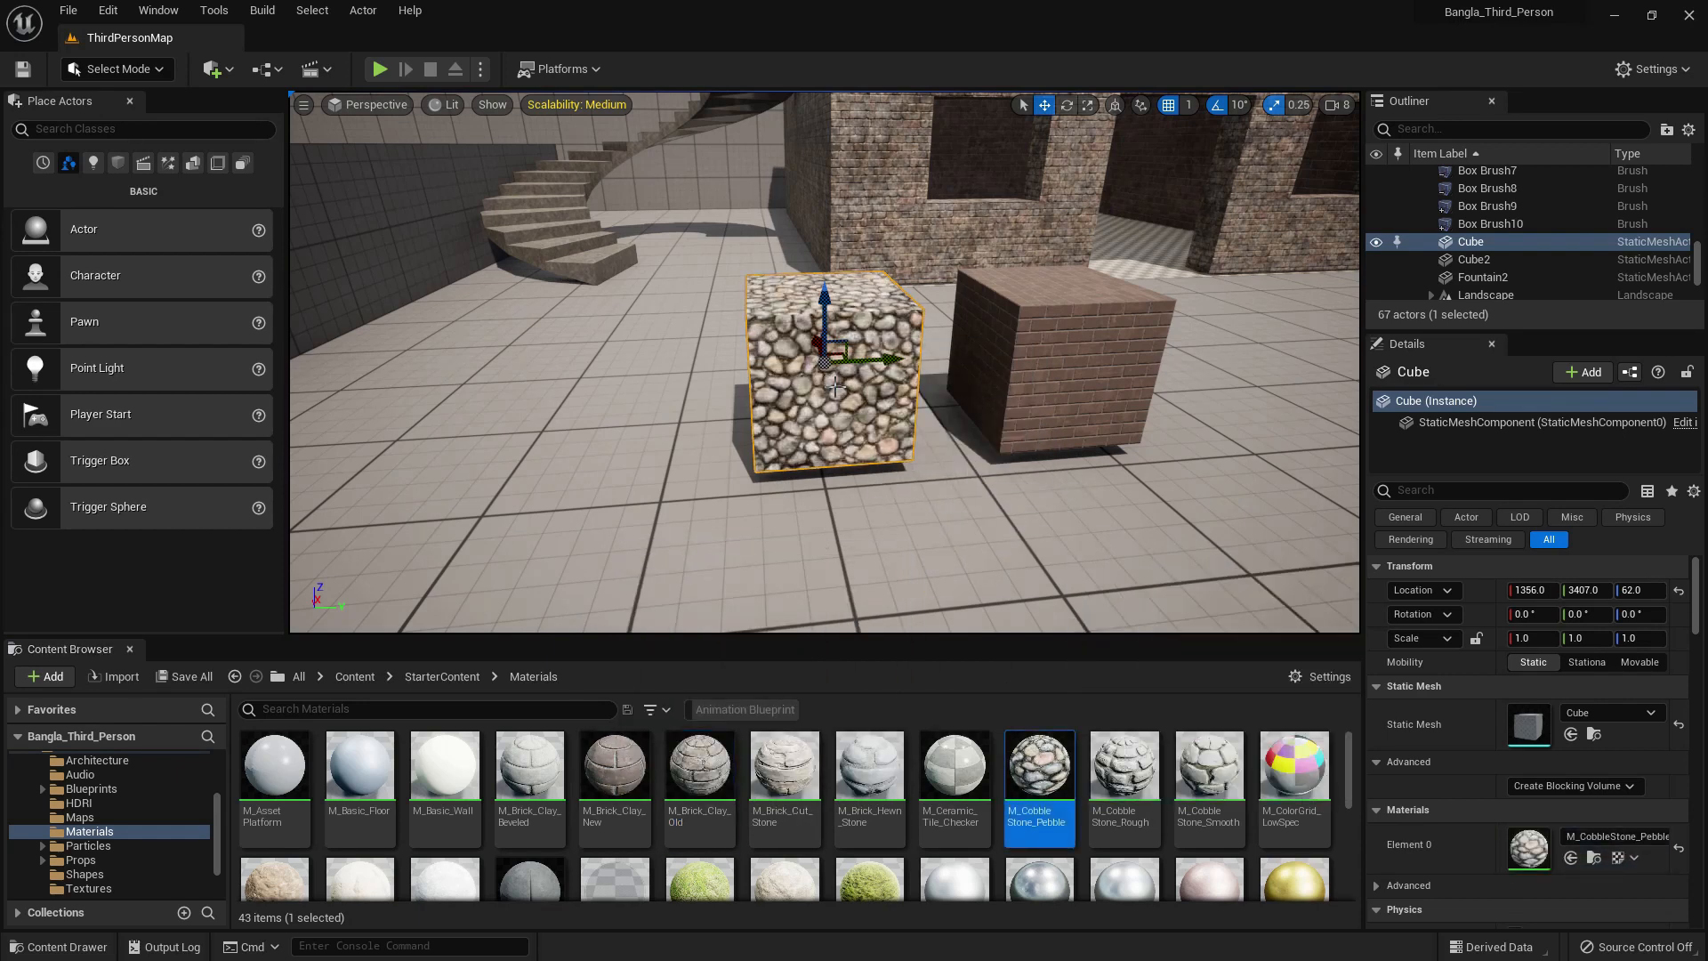
# - Place the Aircraft_Carrier mesh from the Import folder beside the cubes and scale it uniformly to 0.01
pyautogui.scroll(3, 152, 767)
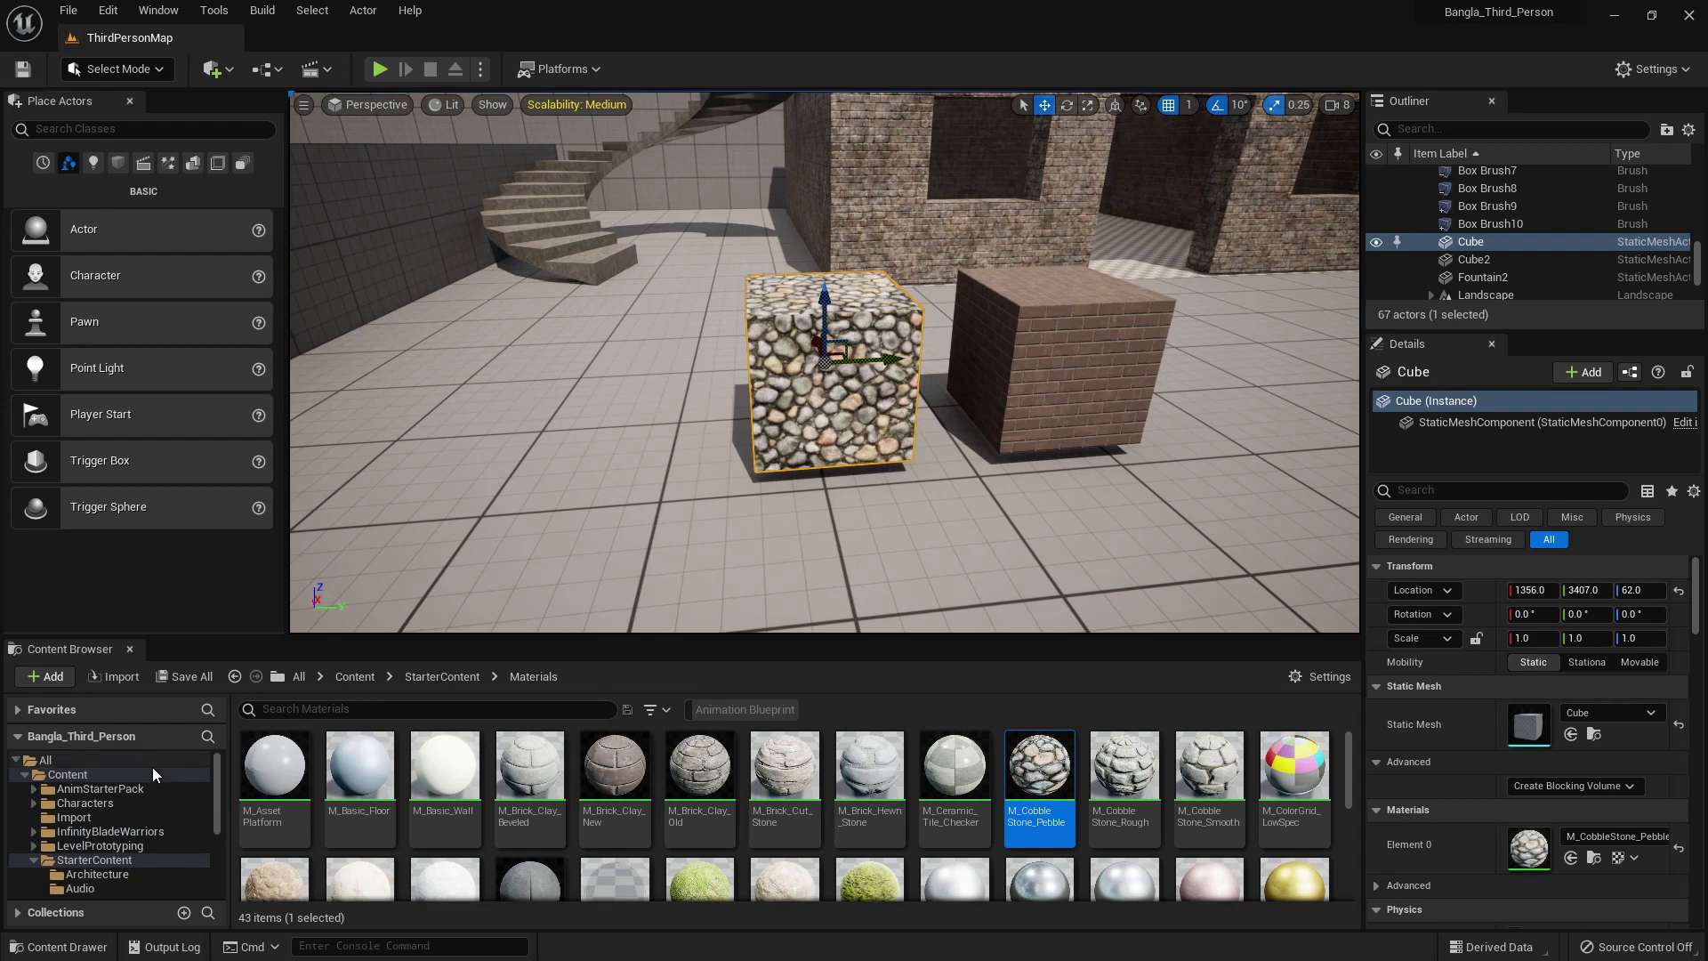
pyautogui.click(137, 816)
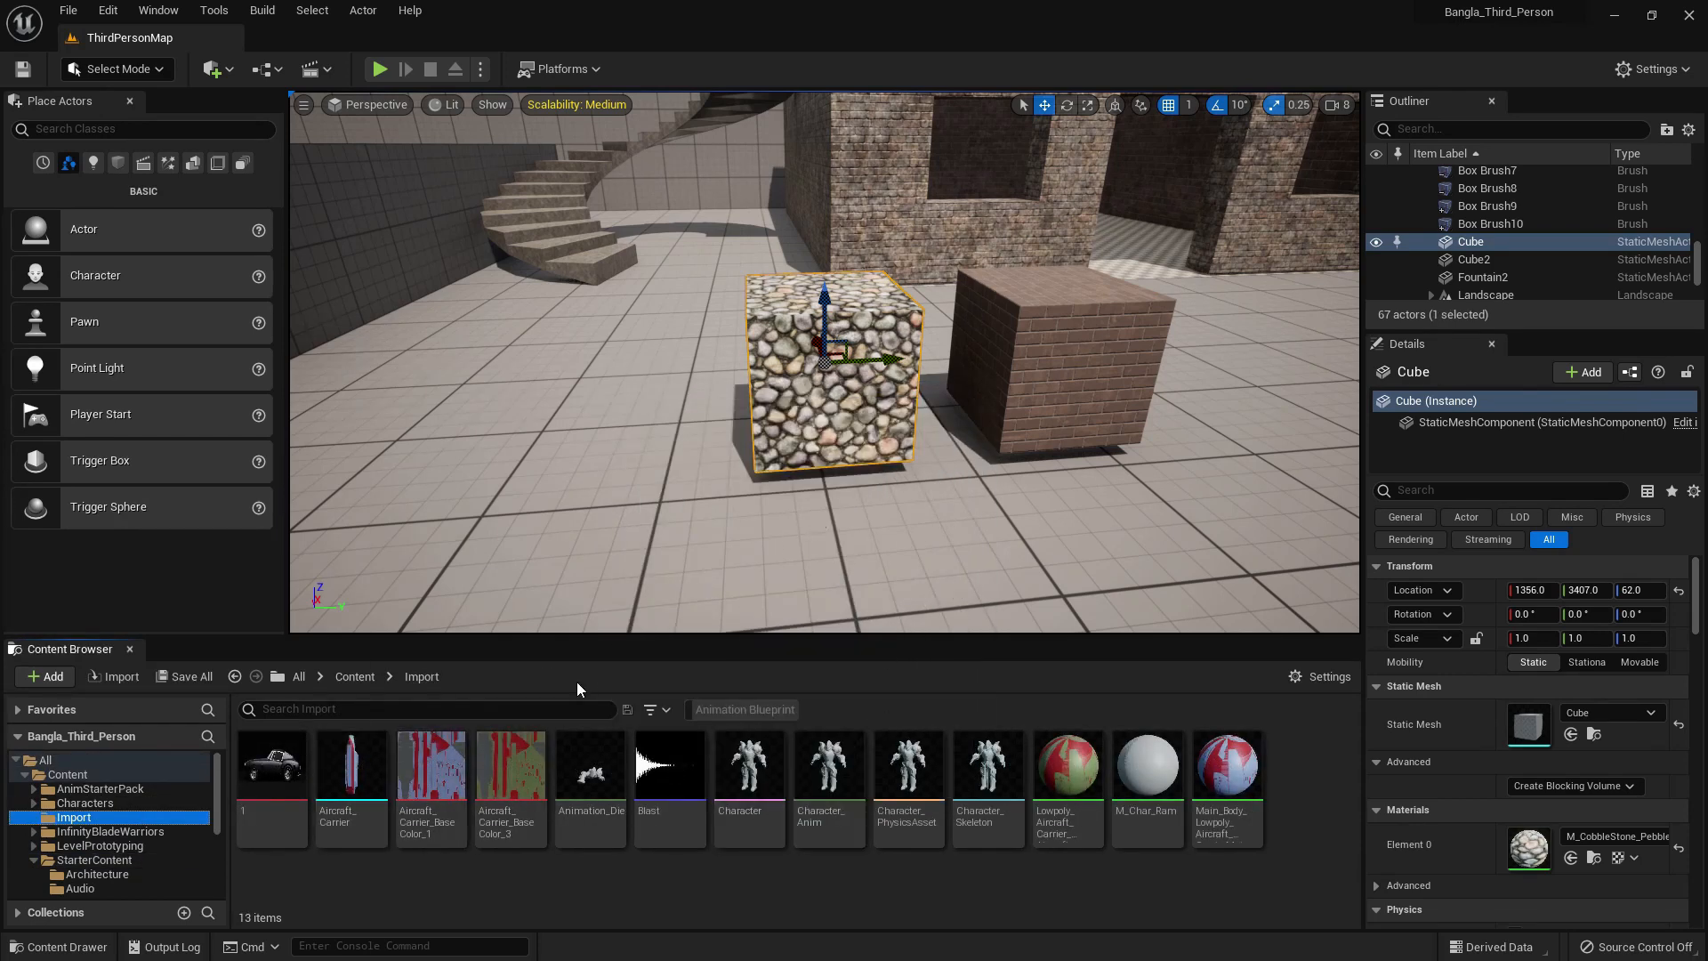
pyautogui.moveTo(351, 767); pyautogui.dragTo(508, 401)
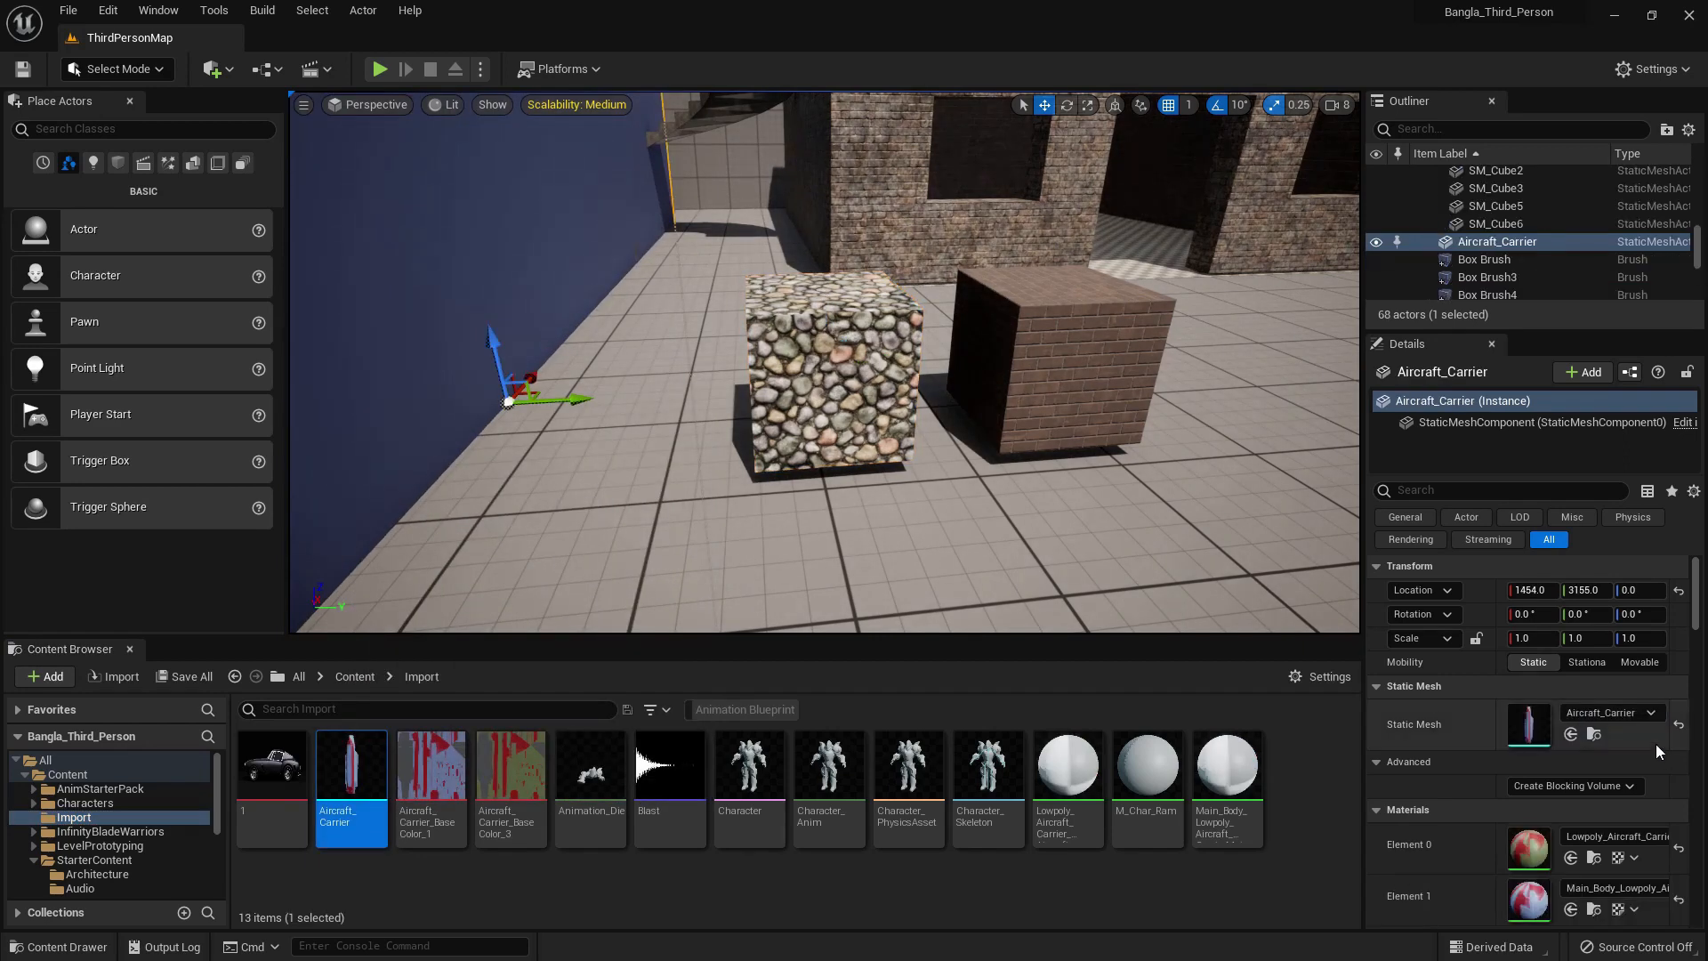
pyautogui.click(1523, 639)
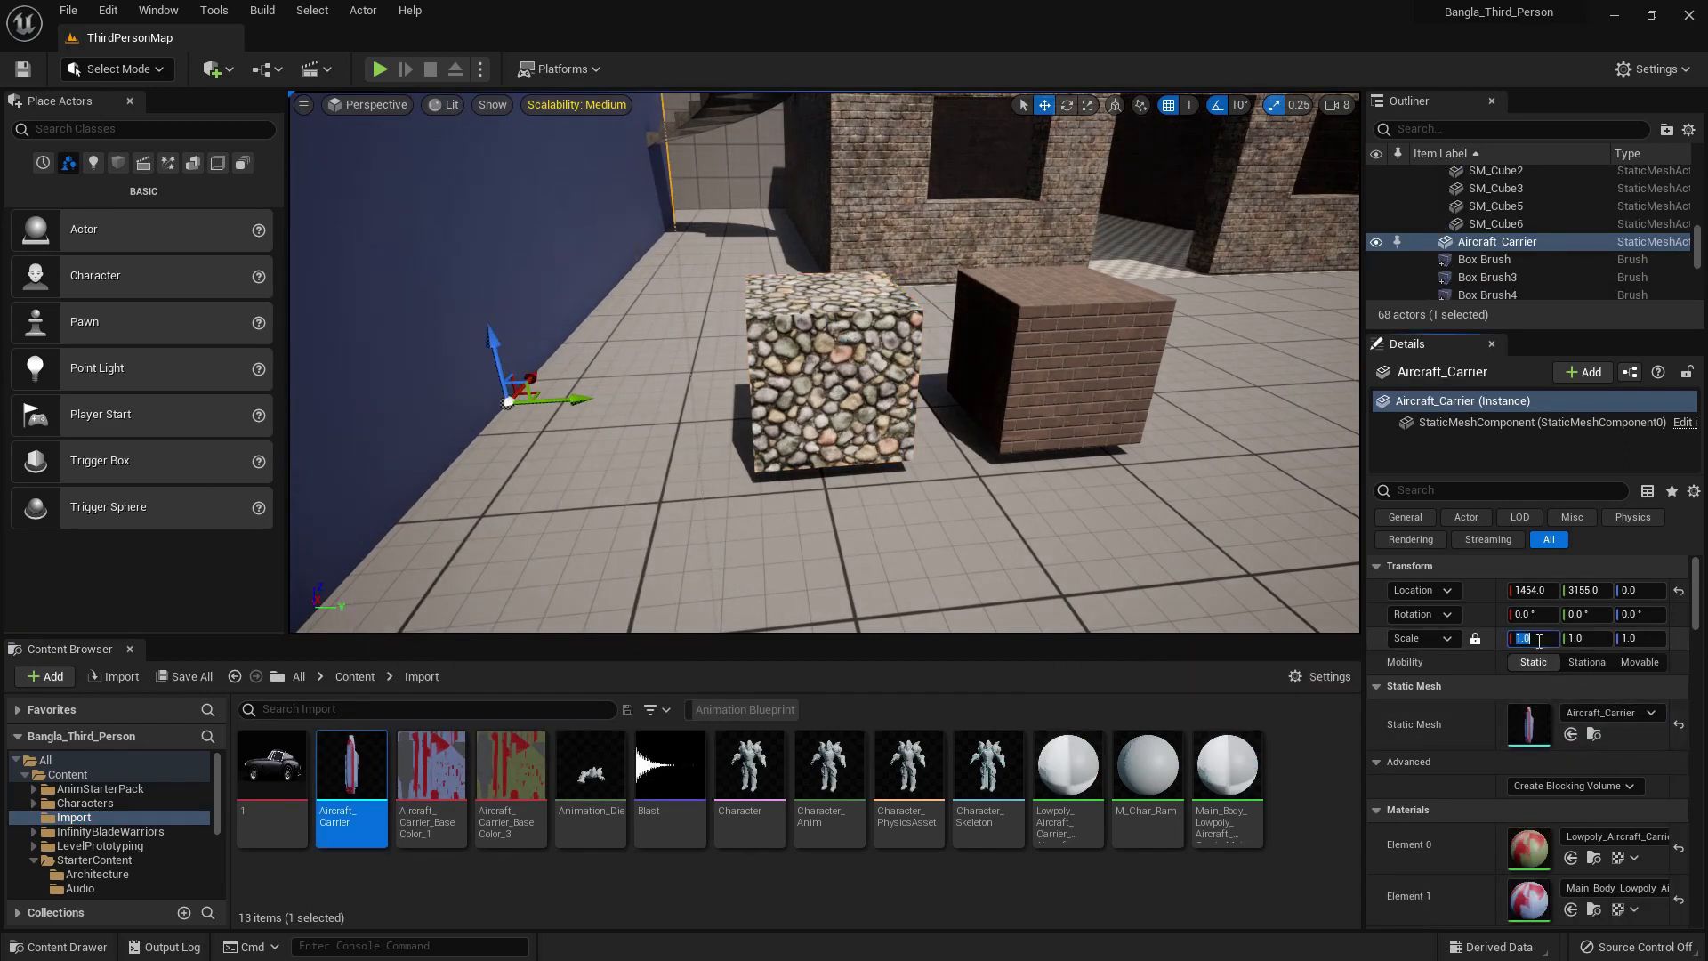
pyautogui.press('Return')
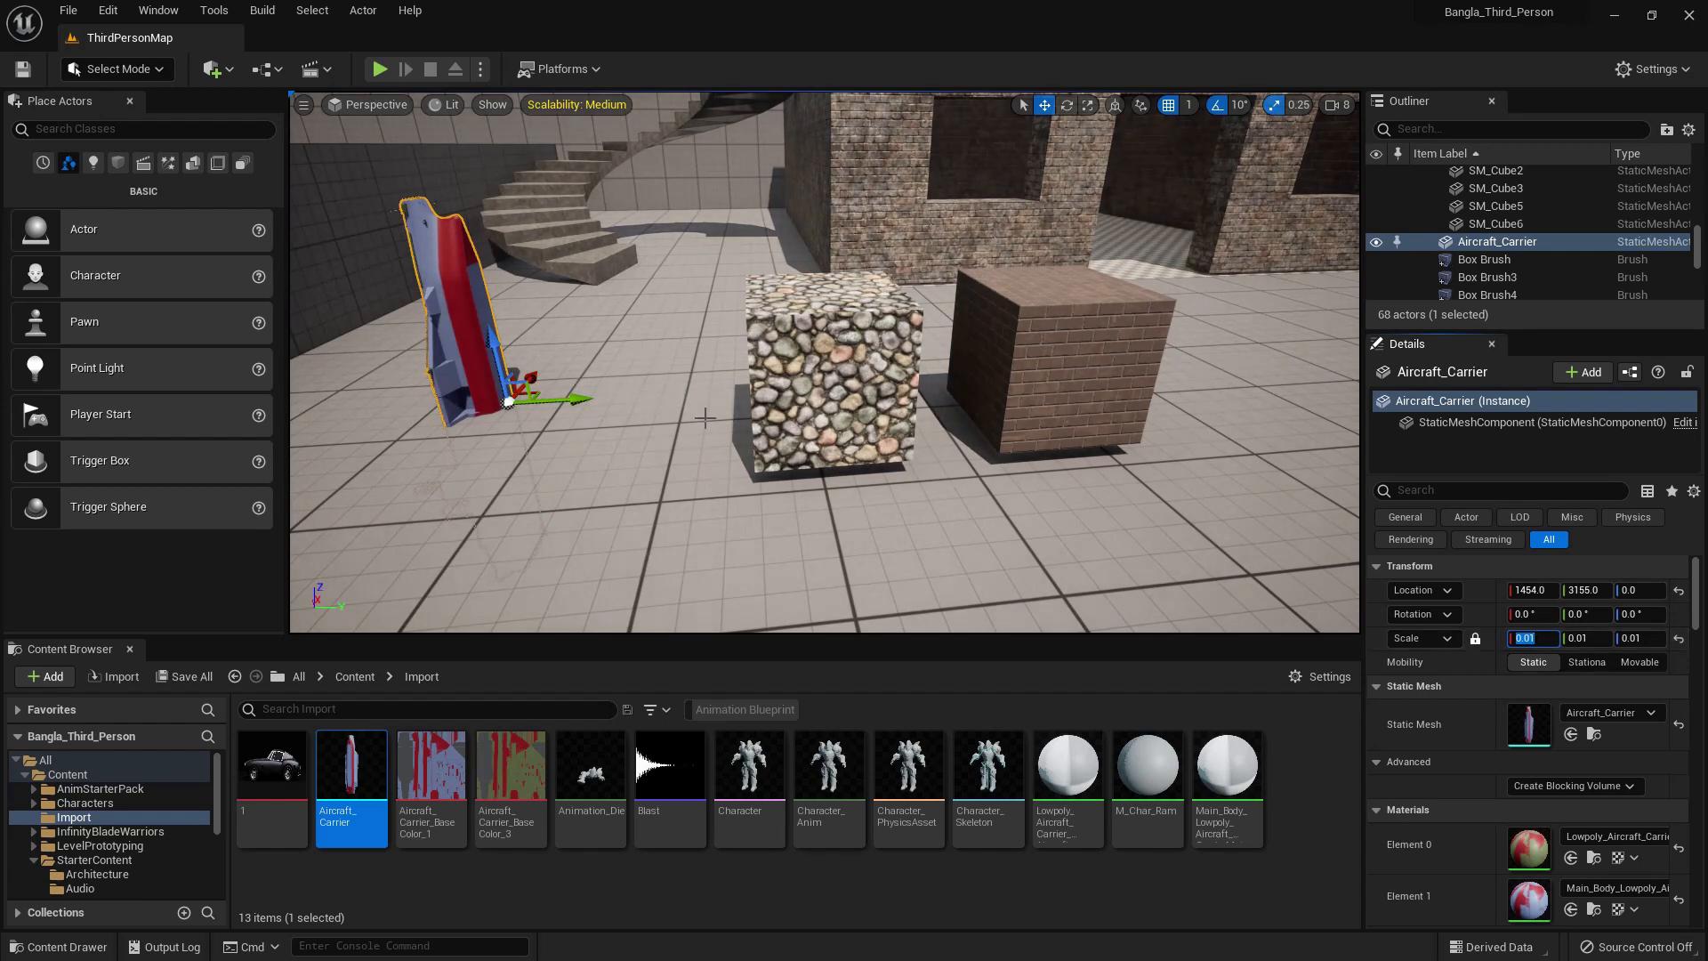
# - Rotate the aircraft carrier about 90° around the X axis to lay it flat, and frame it in the view
pyautogui.press('e')
pyautogui.moveTo(589, 381); pyautogui.dragTo(638, 331)
pyautogui.press('w')
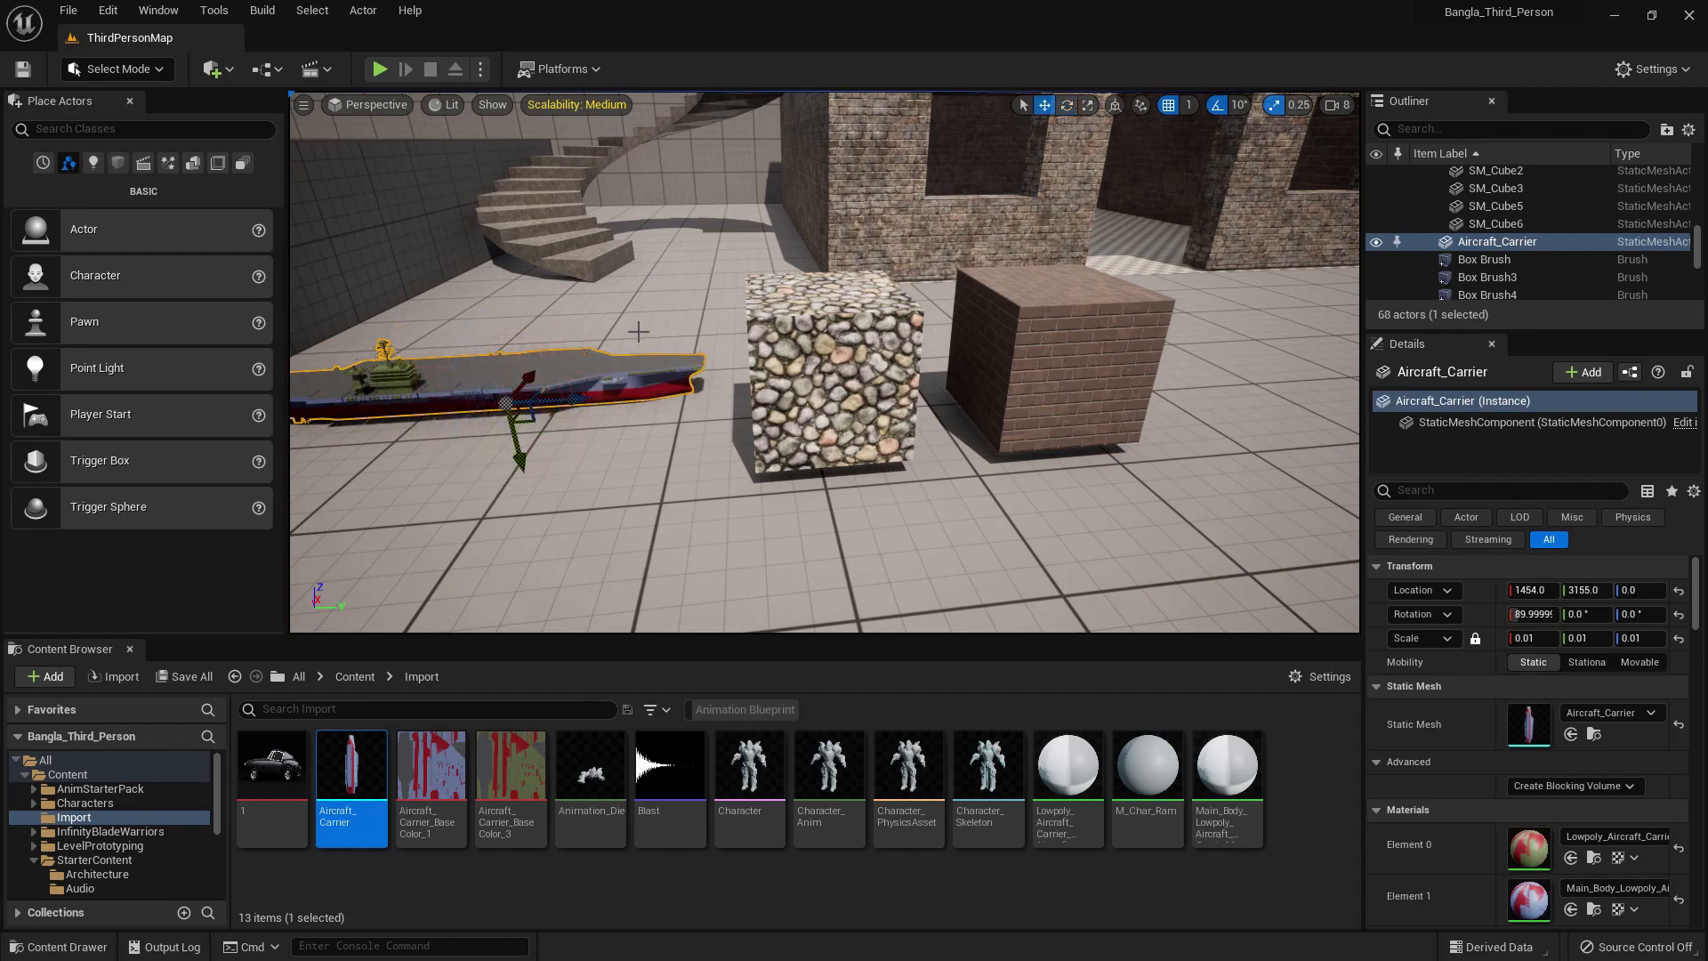
pyautogui.press('f')
pyautogui.scroll(-2, 639, 331)
pyautogui.scroll(2, 899, 394)
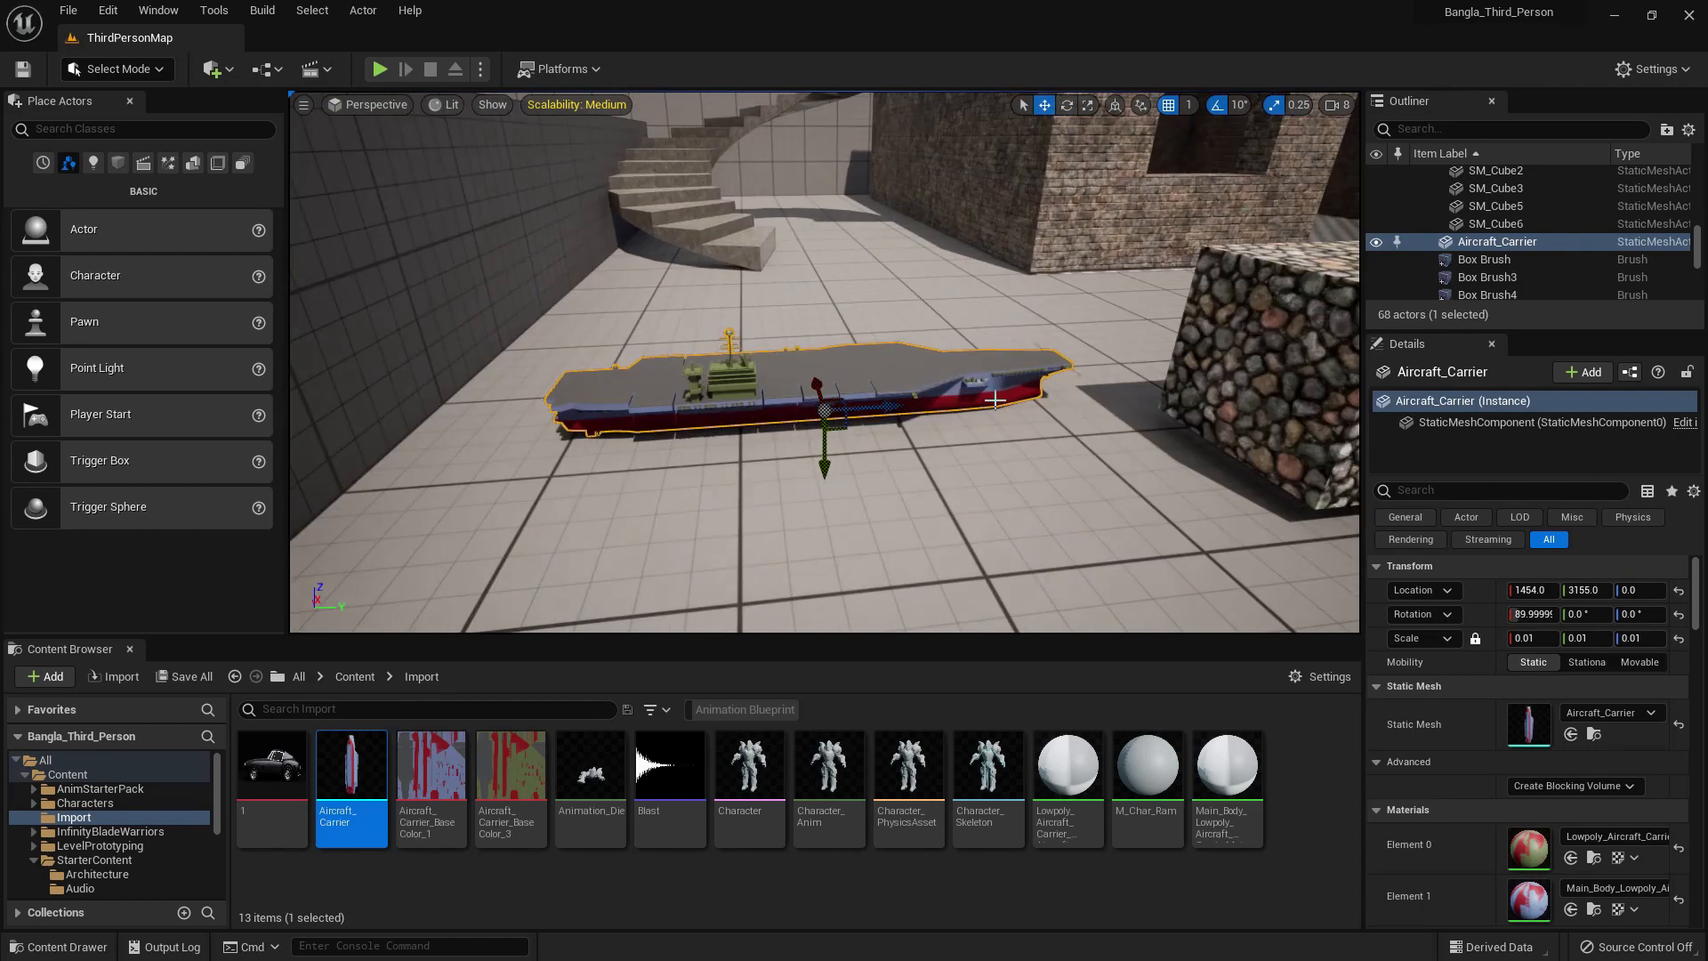
pyautogui.scroll(-2, 995, 400)
# - Locate the cobblestone cube's material, duplicate the aircraft carrier to X 1608, and apply M_CobbleStone_Pebble to the original carrier's hull
pyautogui.click(1170, 371)
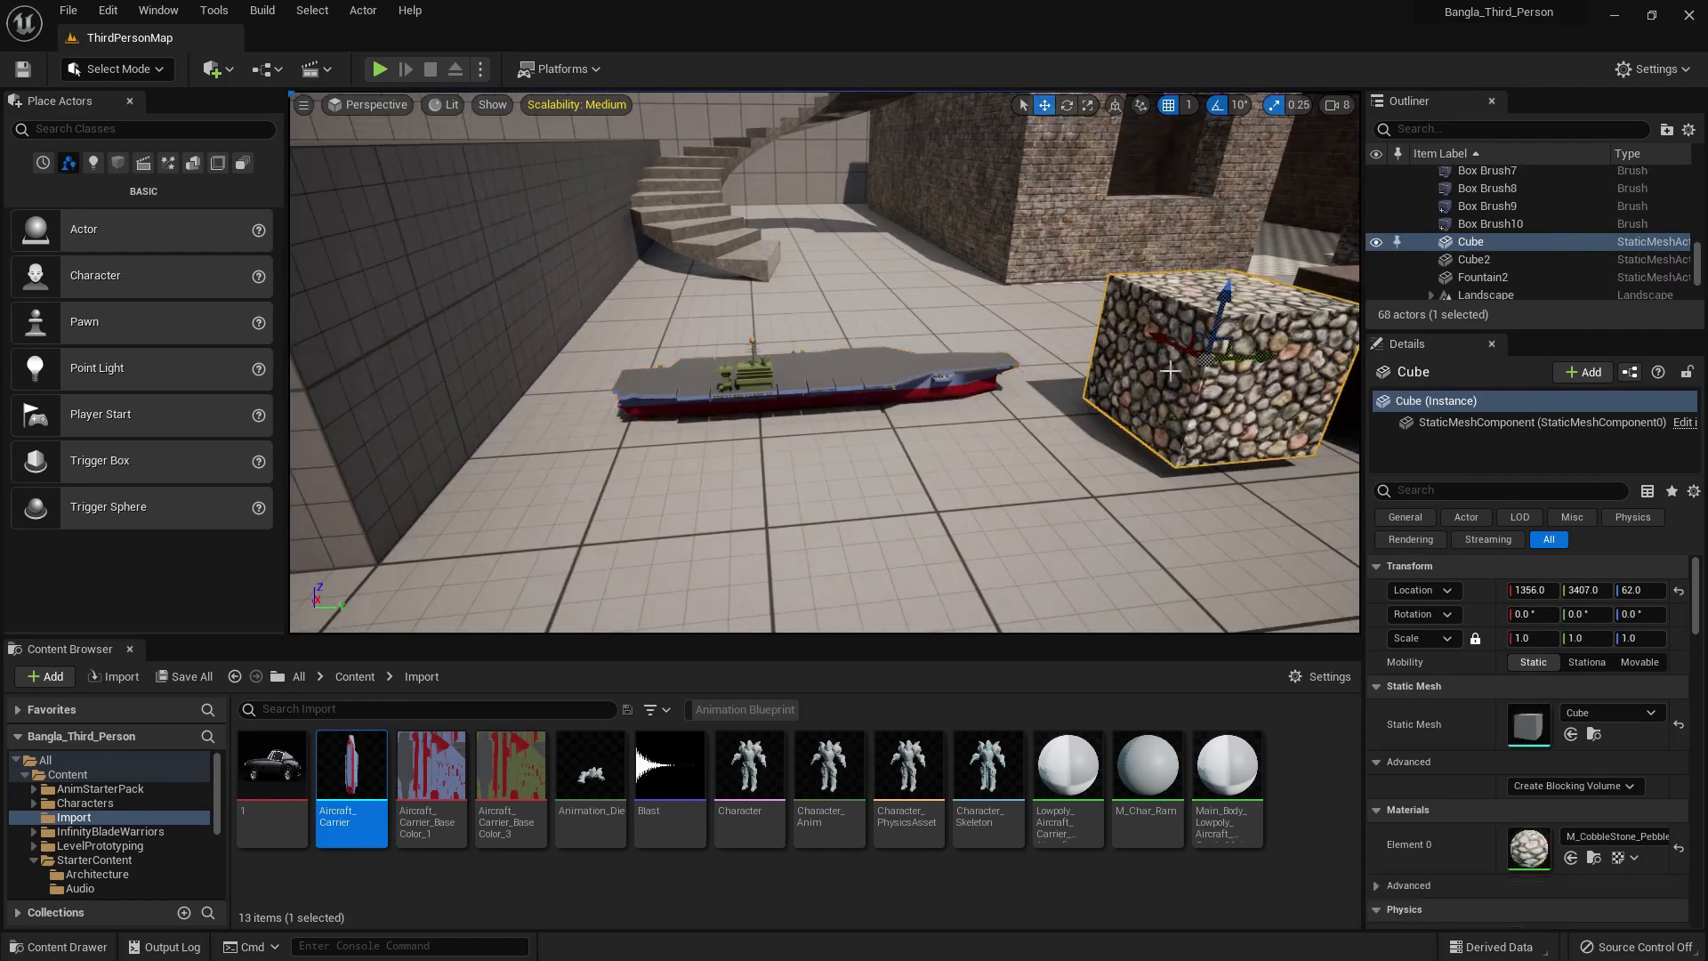
pyautogui.click(1595, 857)
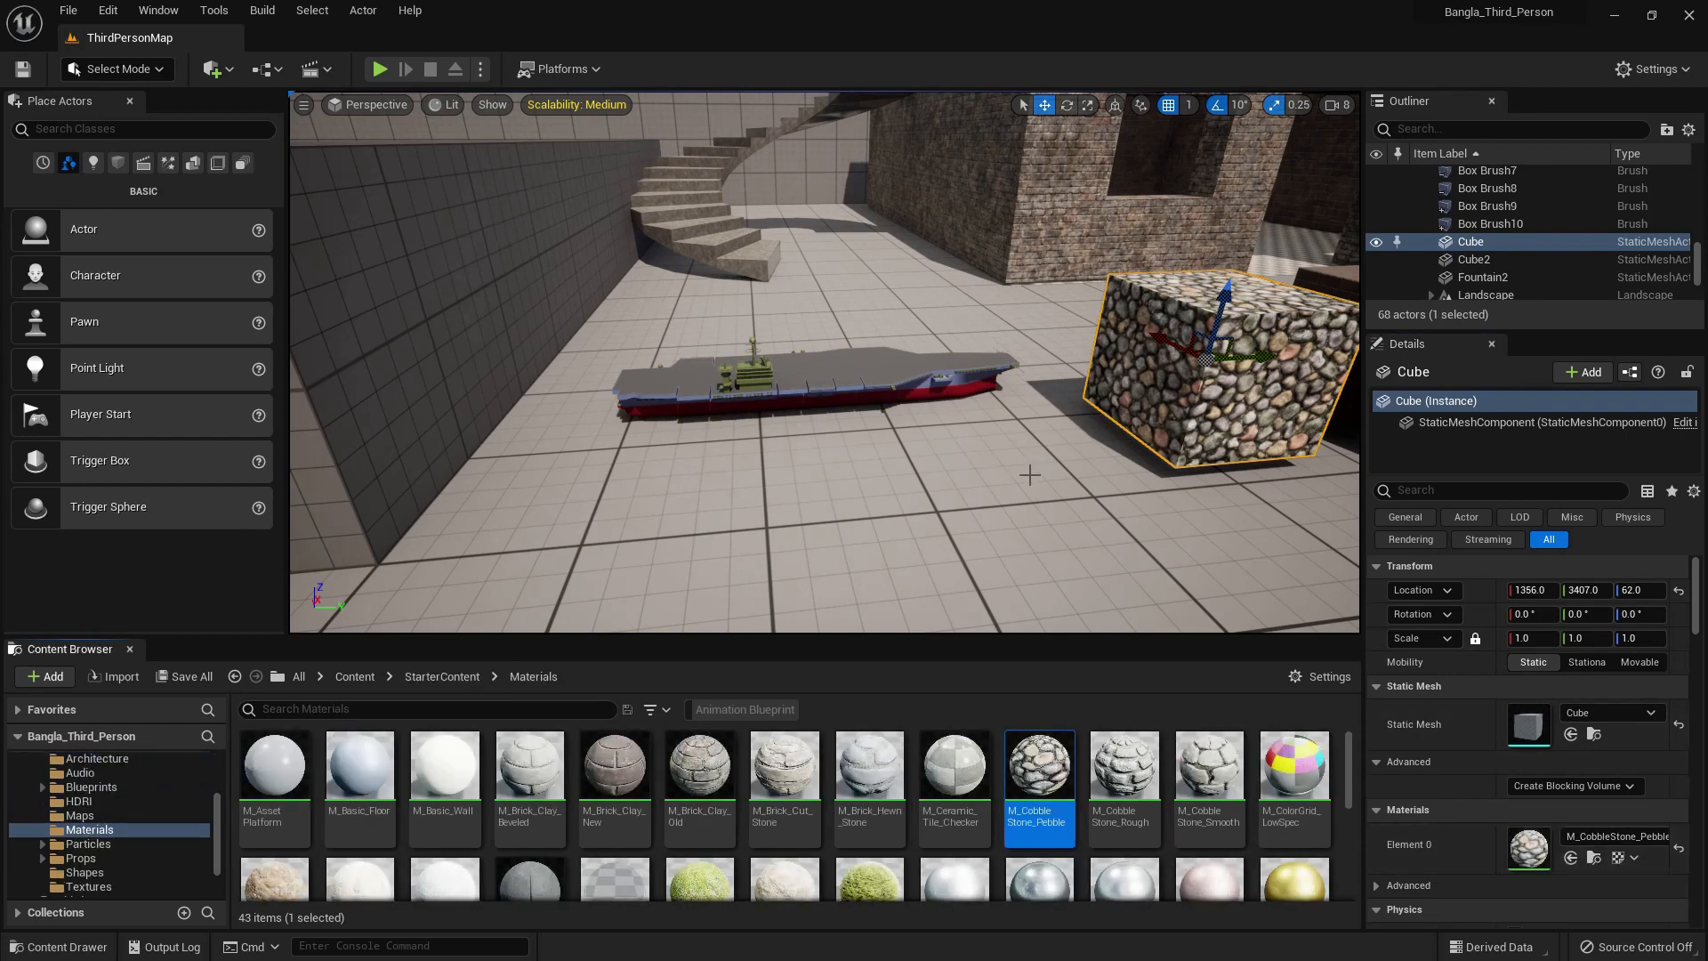
pyautogui.click(851, 384)
pyautogui.keyDown('alt'); pyautogui.moveTo(815, 380); pyautogui.dragTo(798, 323); pyautogui.keyUp('alt')
pyautogui.moveTo(1052, 795); pyautogui.dragTo(989, 406)
pyautogui.press('f')
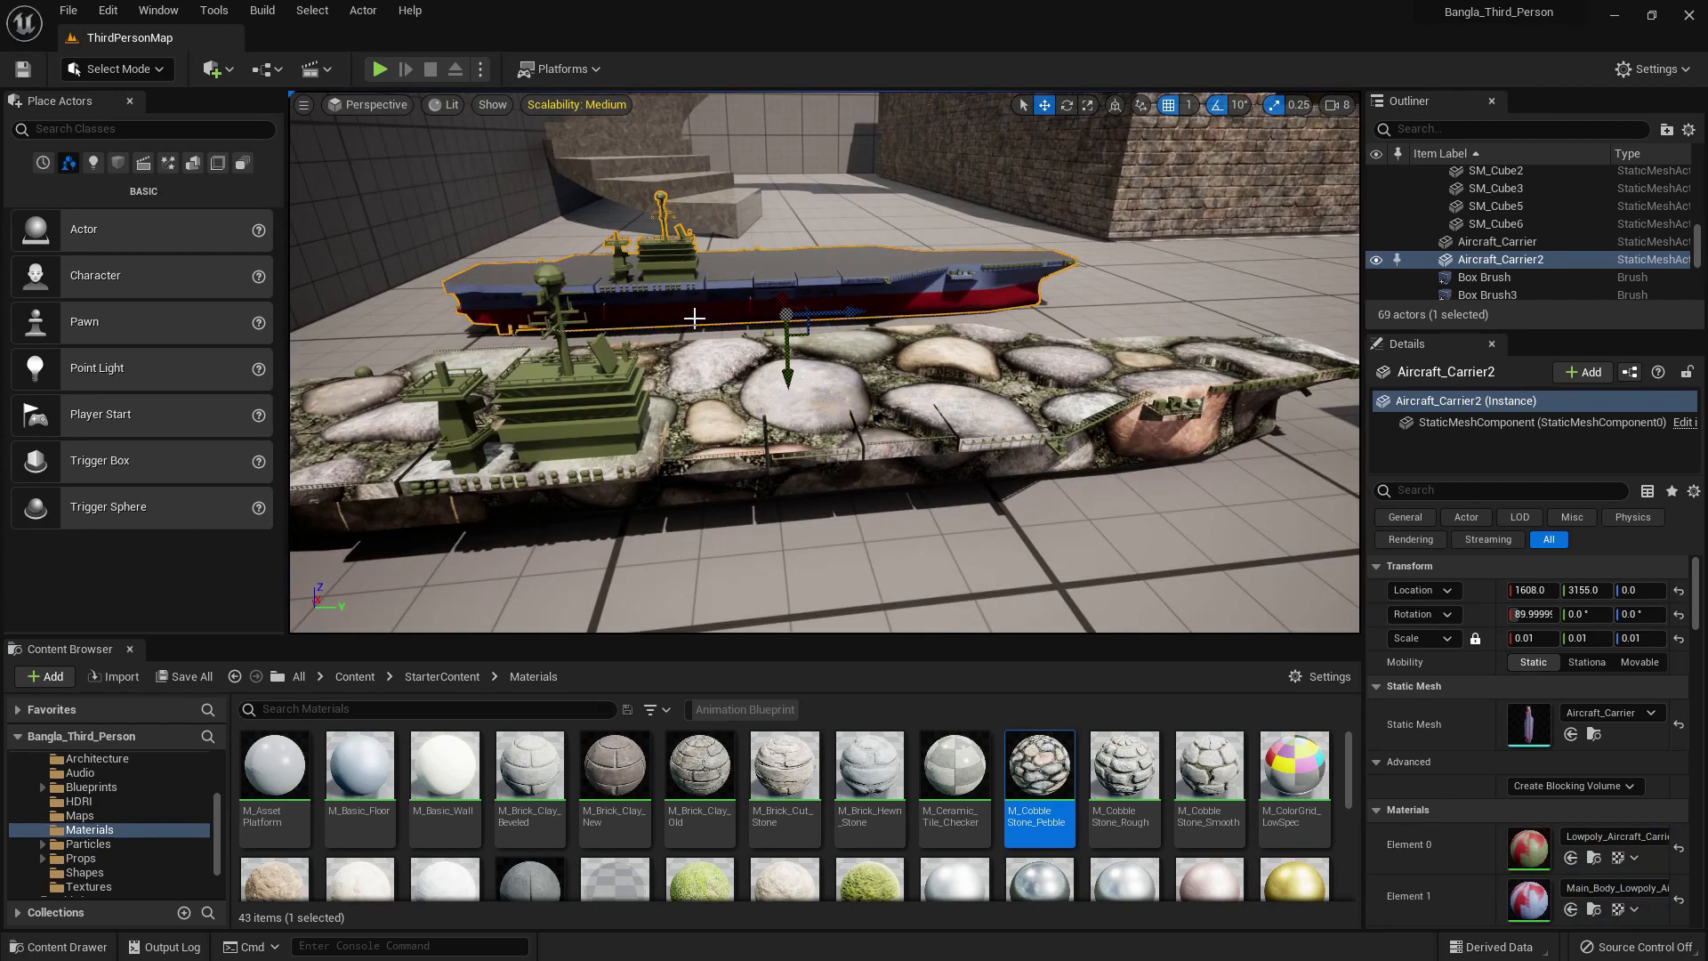
# - Duplicate the second aircraft carrier to X 1790 and apply M_Brick_Clay_New to the new copy's hull
pyautogui.scroll(-3, 982, 436)
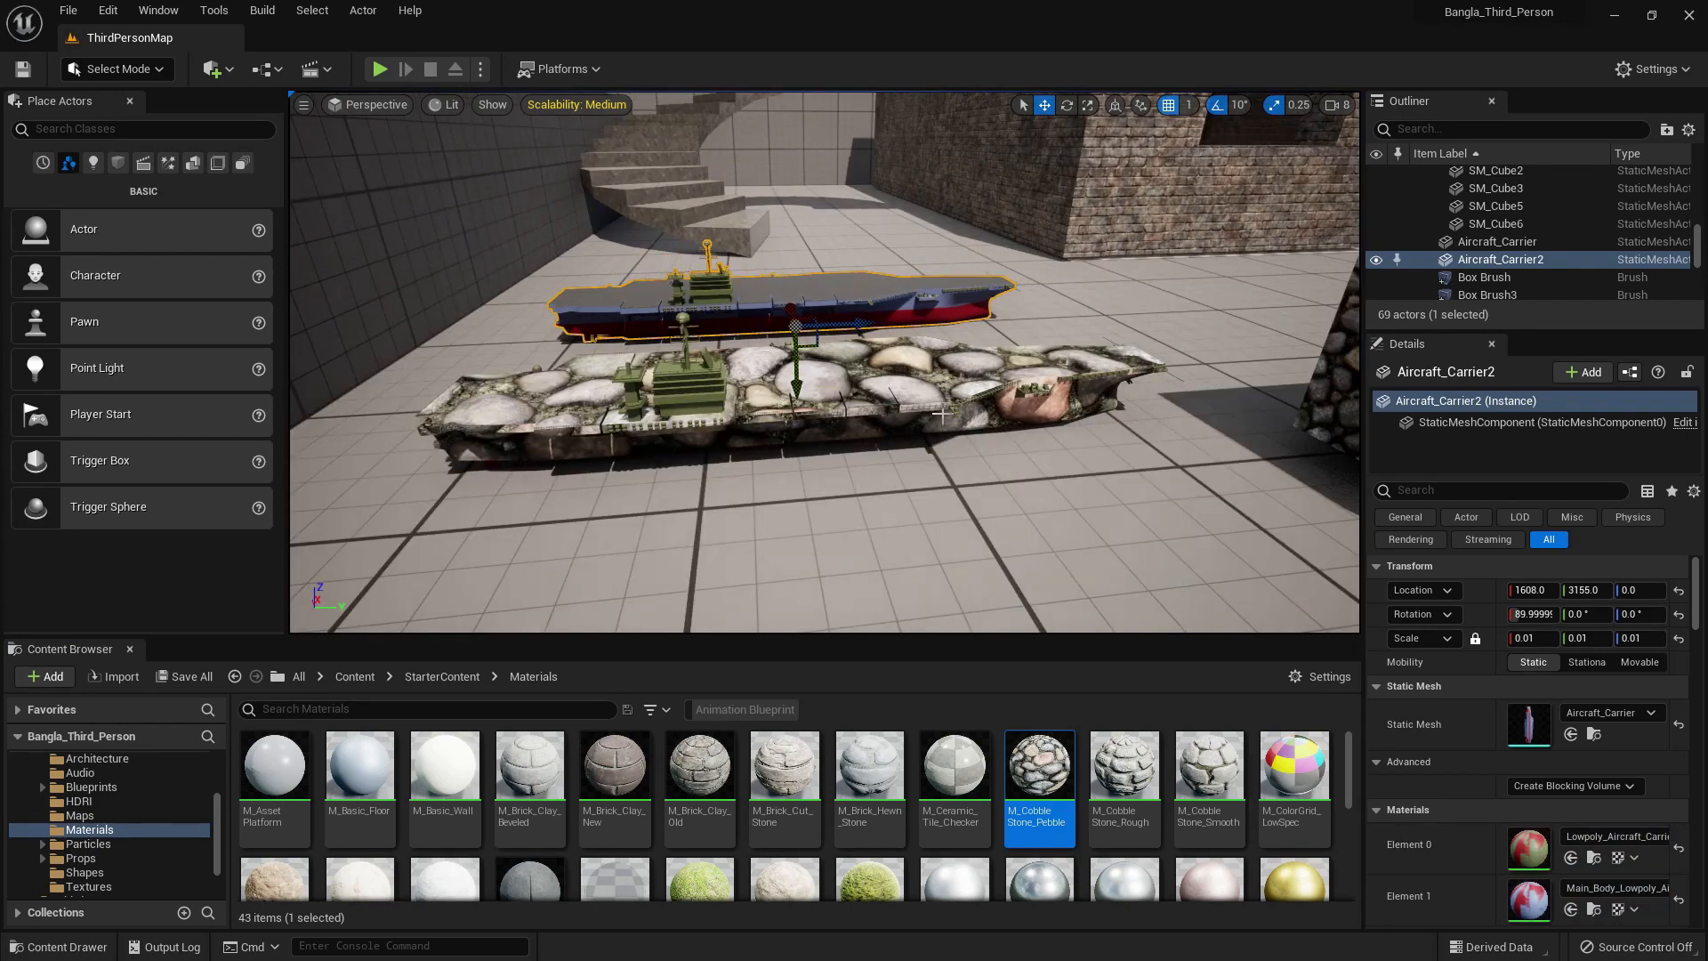
pyautogui.scroll(-3, 869, 347)
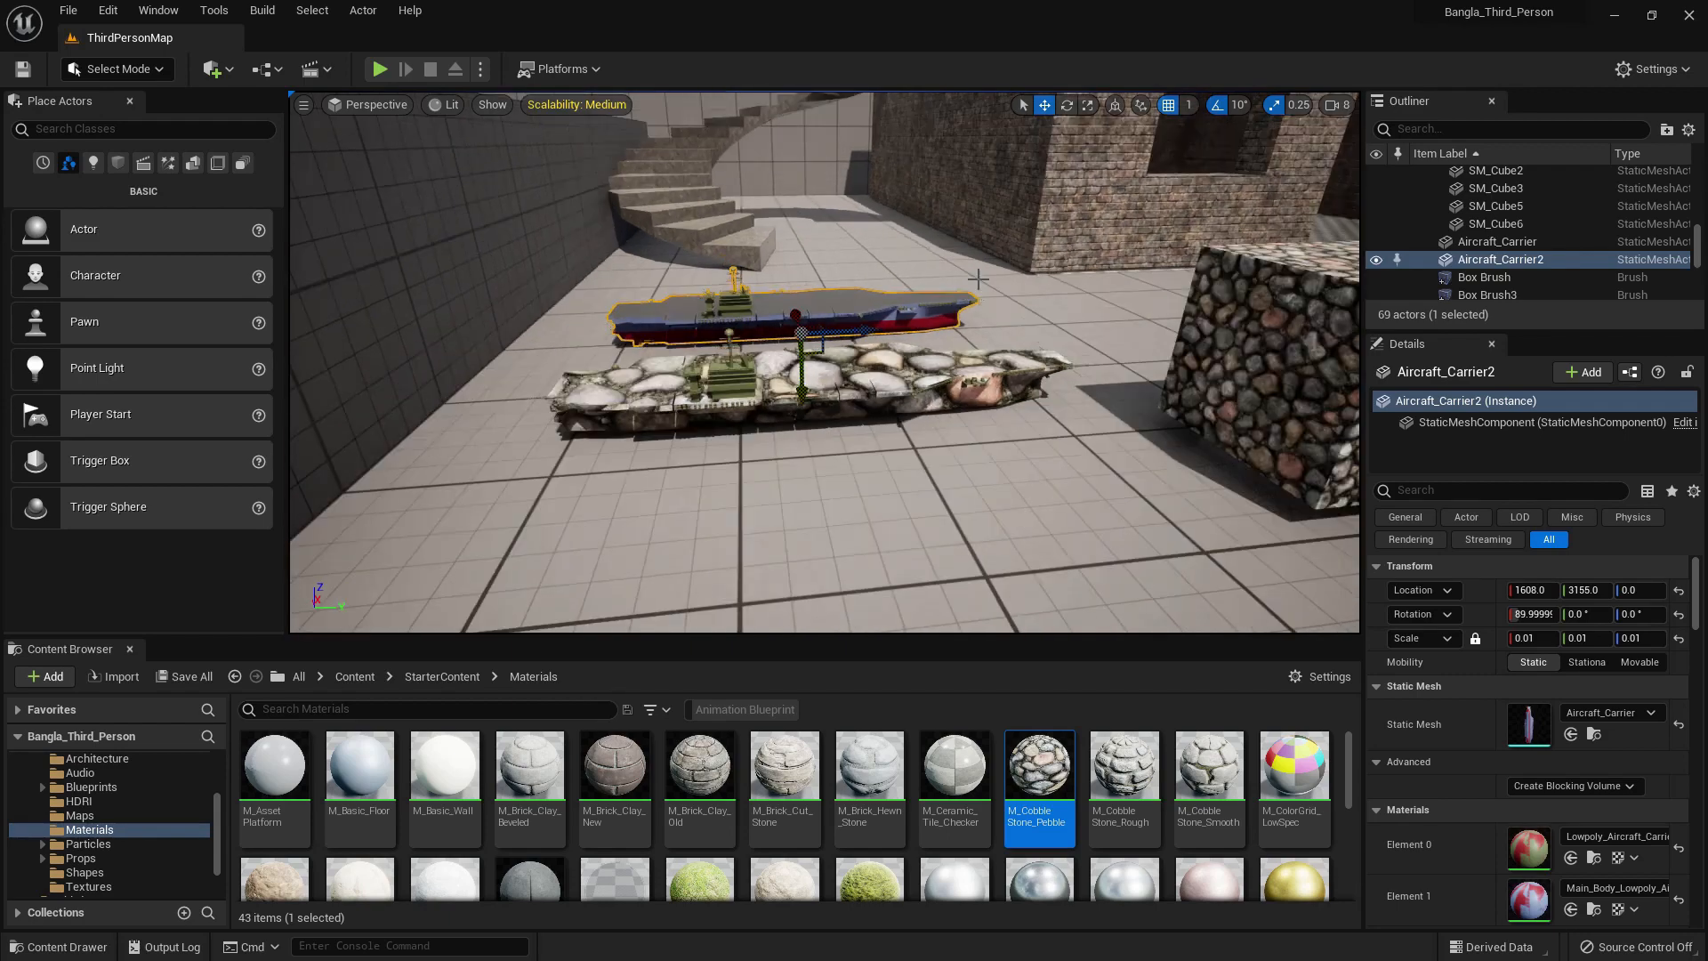
pyautogui.moveTo(869, 347); pyautogui.dragTo(983, 296, button='right')
pyautogui.keyDown('alt'); pyautogui.moveTo(984, 296); pyautogui.dragTo(1058, 238); pyautogui.keyUp('alt')
pyautogui.moveTo(614, 766); pyautogui.dragTo(1126, 291)
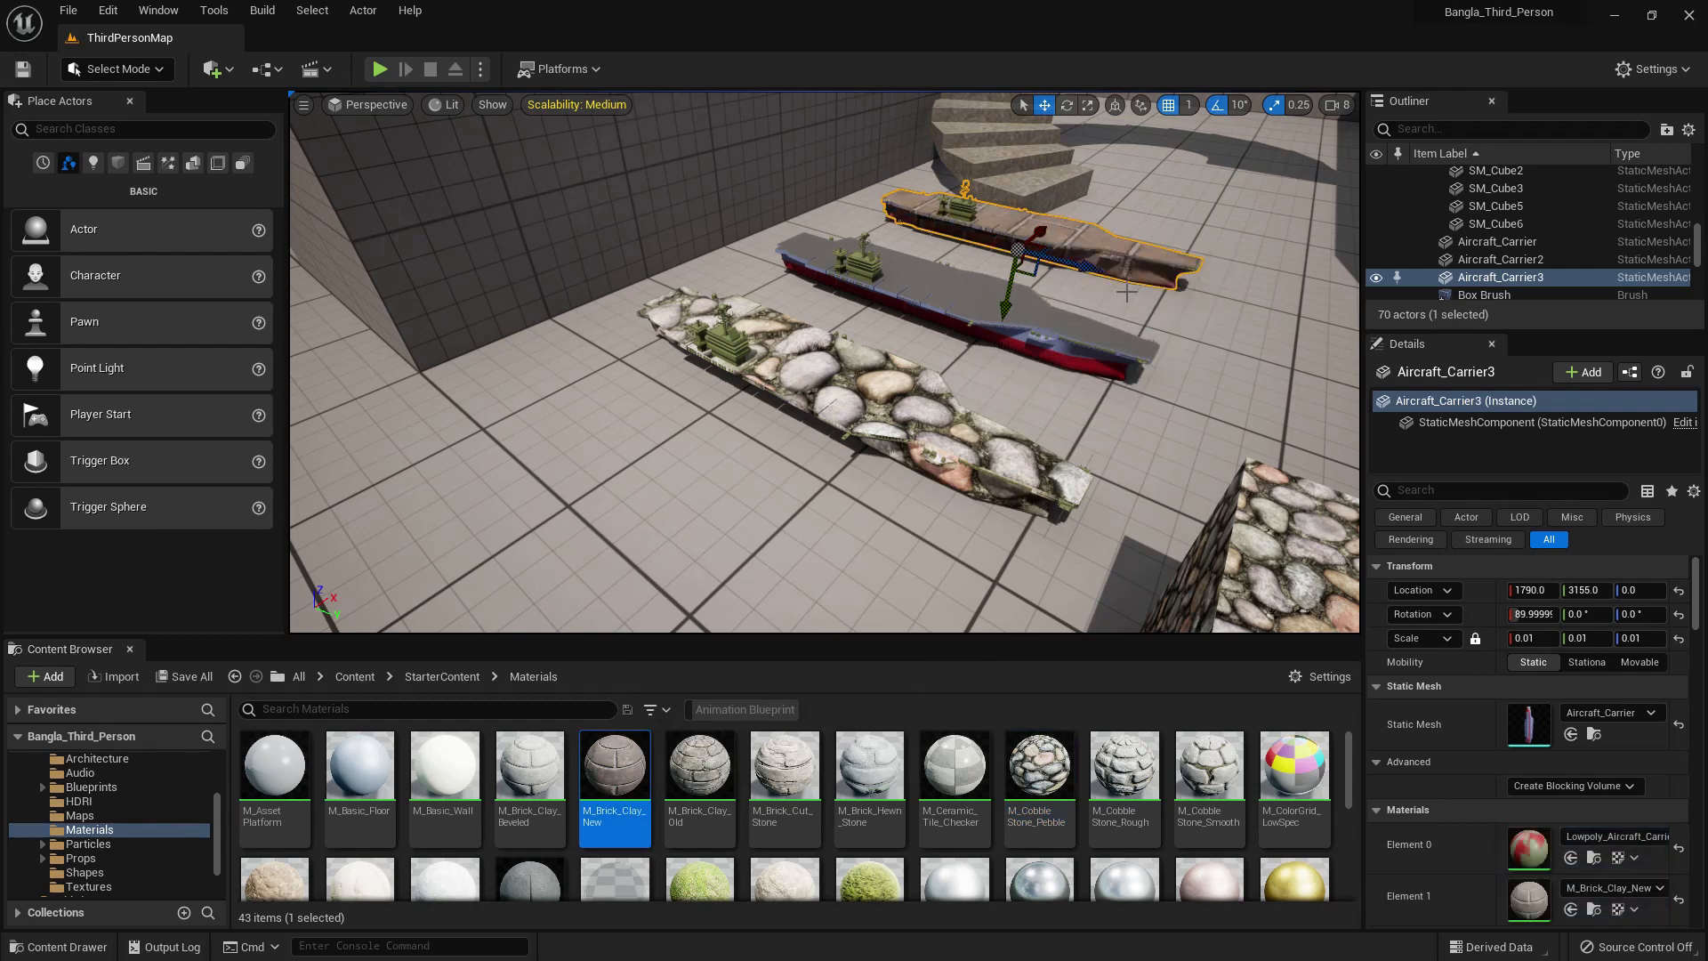
# - Open the Aircraft_Carrier mesh of the middle carrier for editing and dock its editor beside the level tab
pyautogui.click(966, 306)
pyautogui.rightClick(1492, 263)
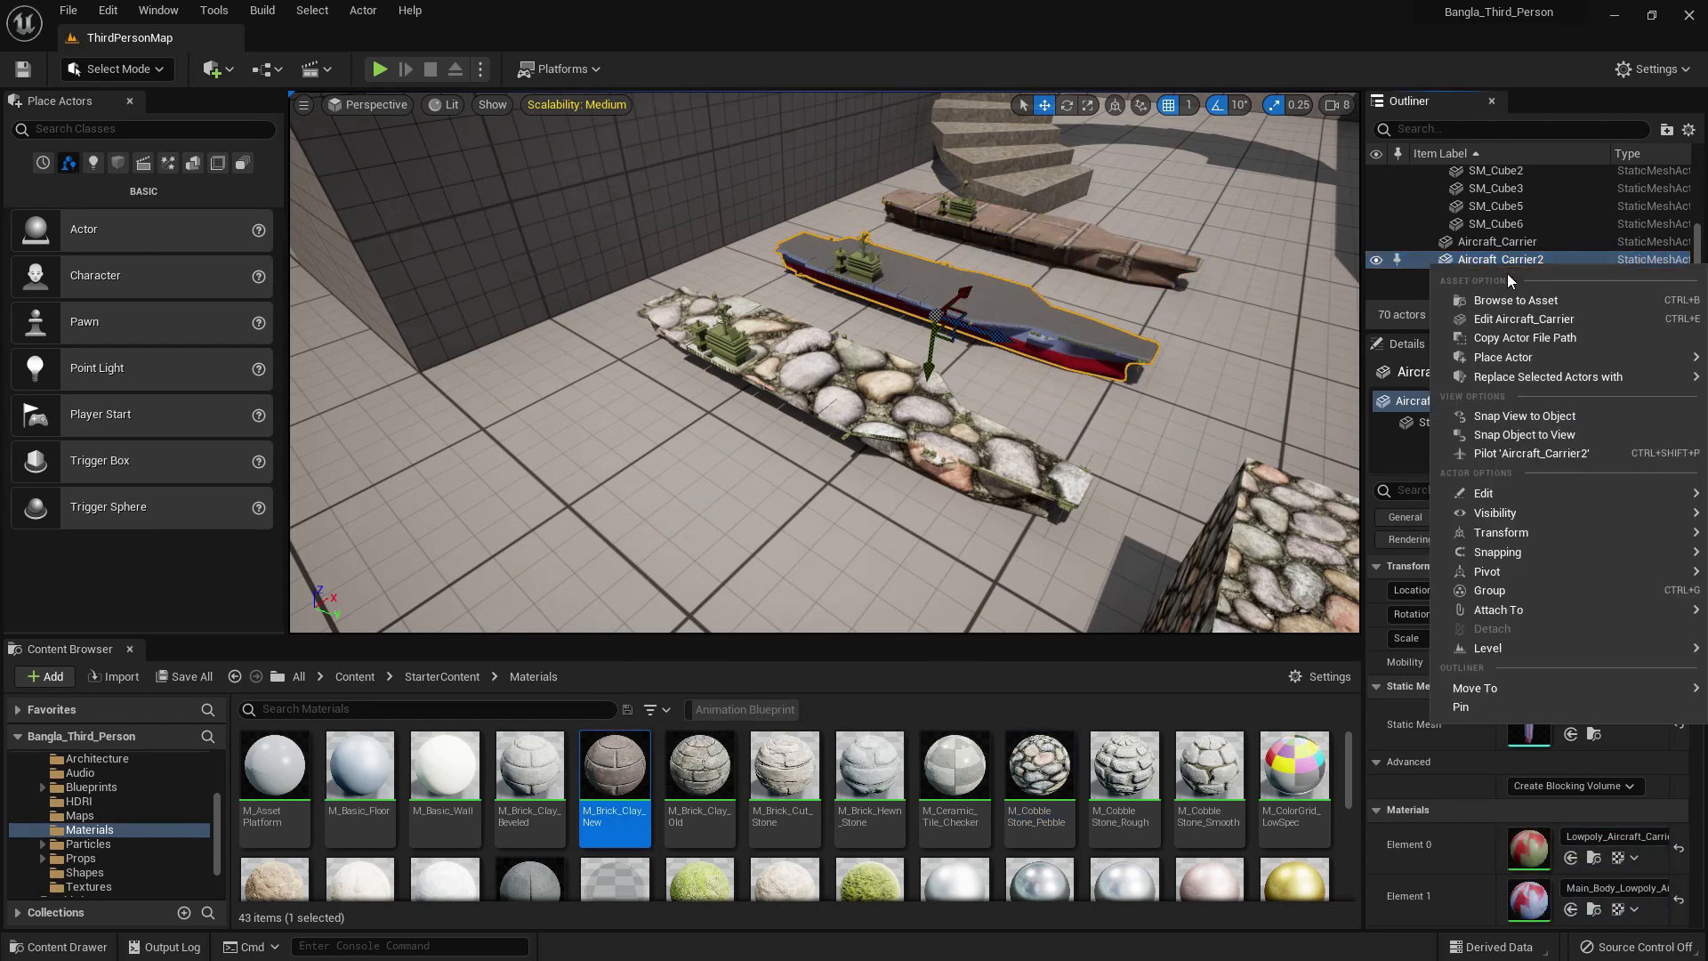
pyautogui.click(1533, 322)
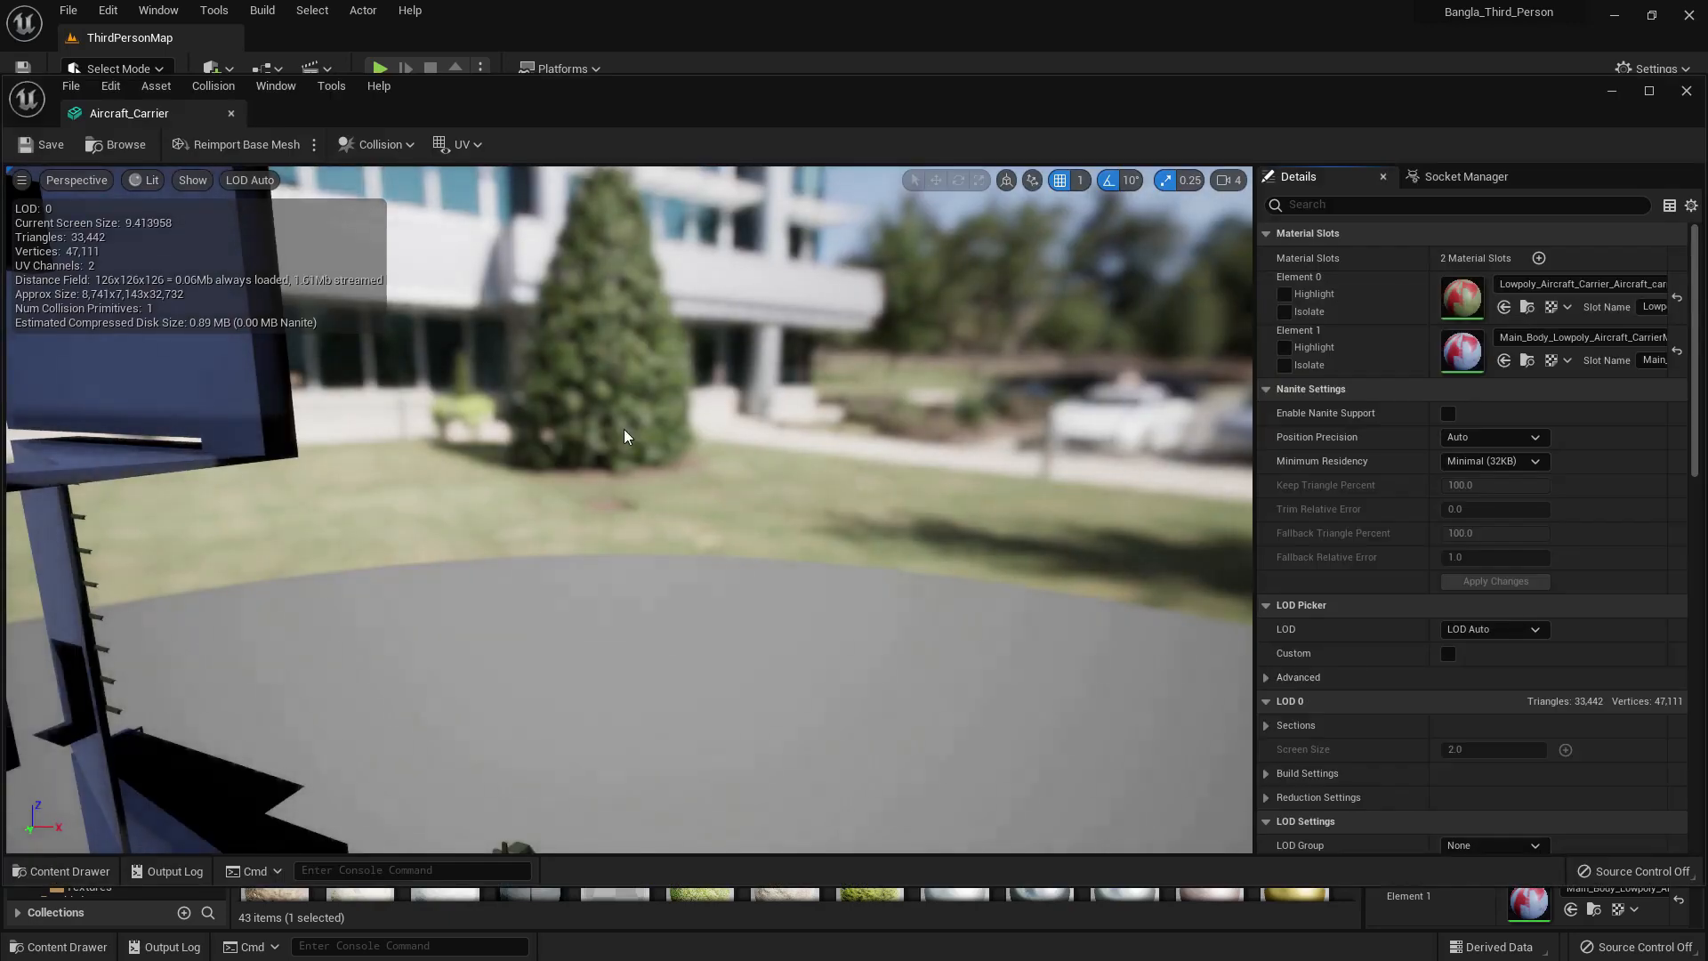
pyautogui.scroll(-10, 624, 436)
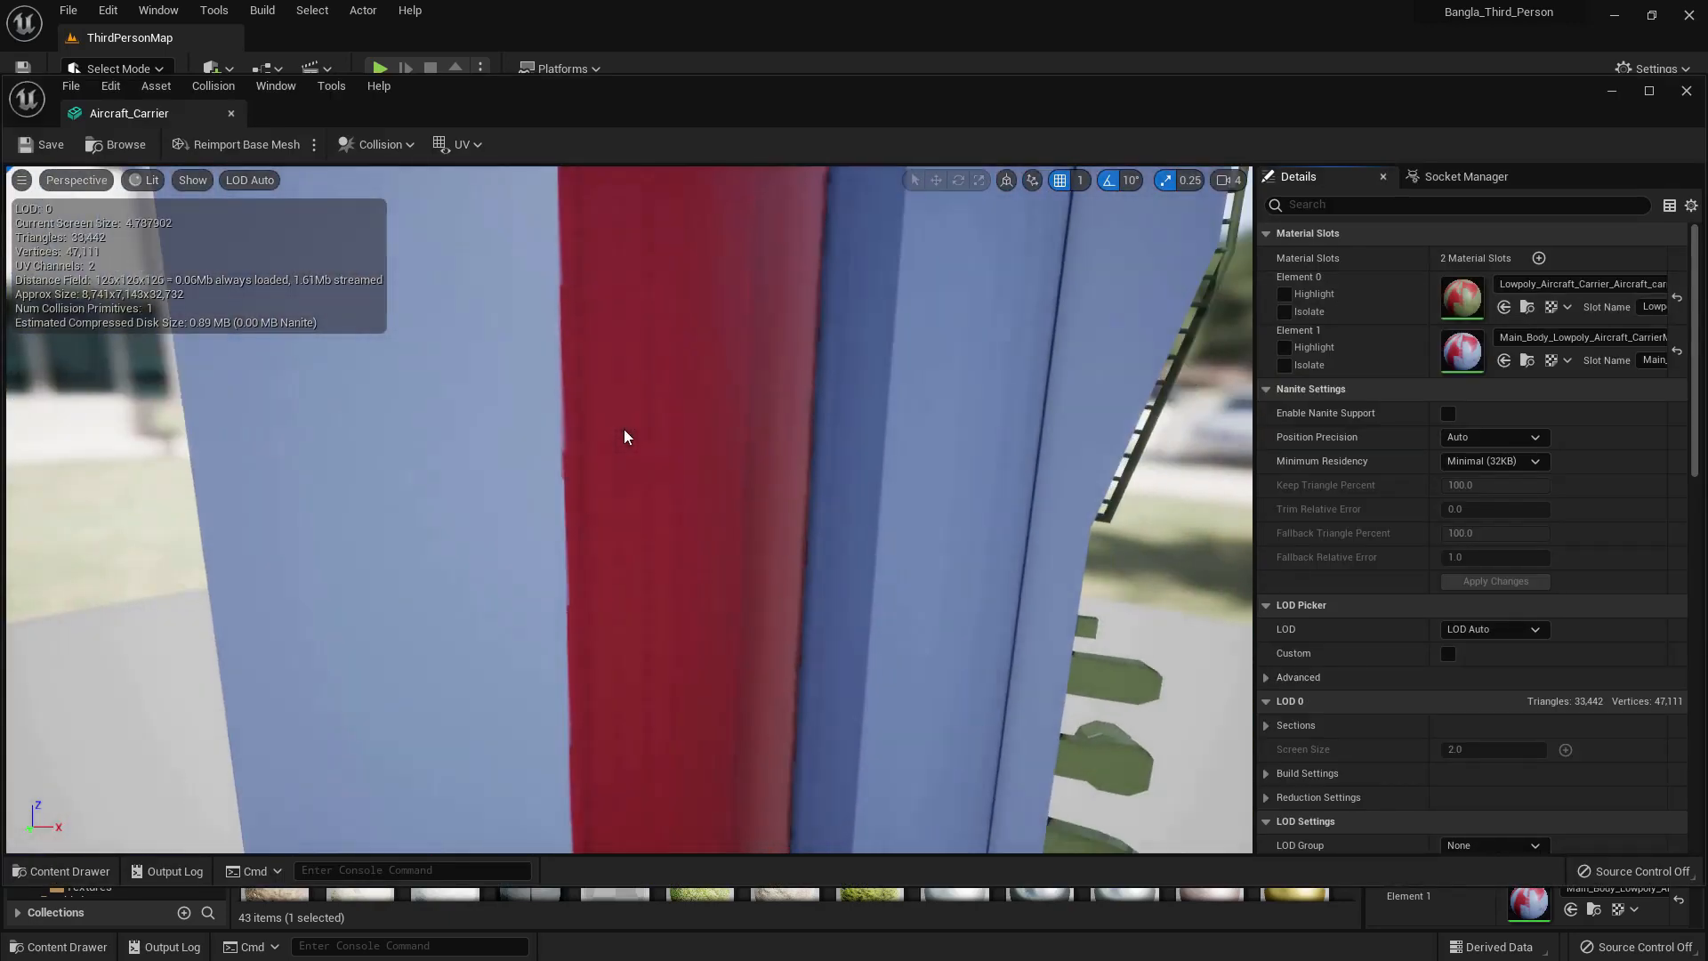
pyautogui.moveTo(160, 113); pyautogui.dragTo(429, 51)
# - Assign M_Brick_Clay_New from the Materials folder to both material slots of the Aircraft_Carrier mesh, Element 0 and Element 1
pyautogui.click(182, 47)
pyautogui.moveTo(615, 783); pyautogui.dragTo(1472, 216)
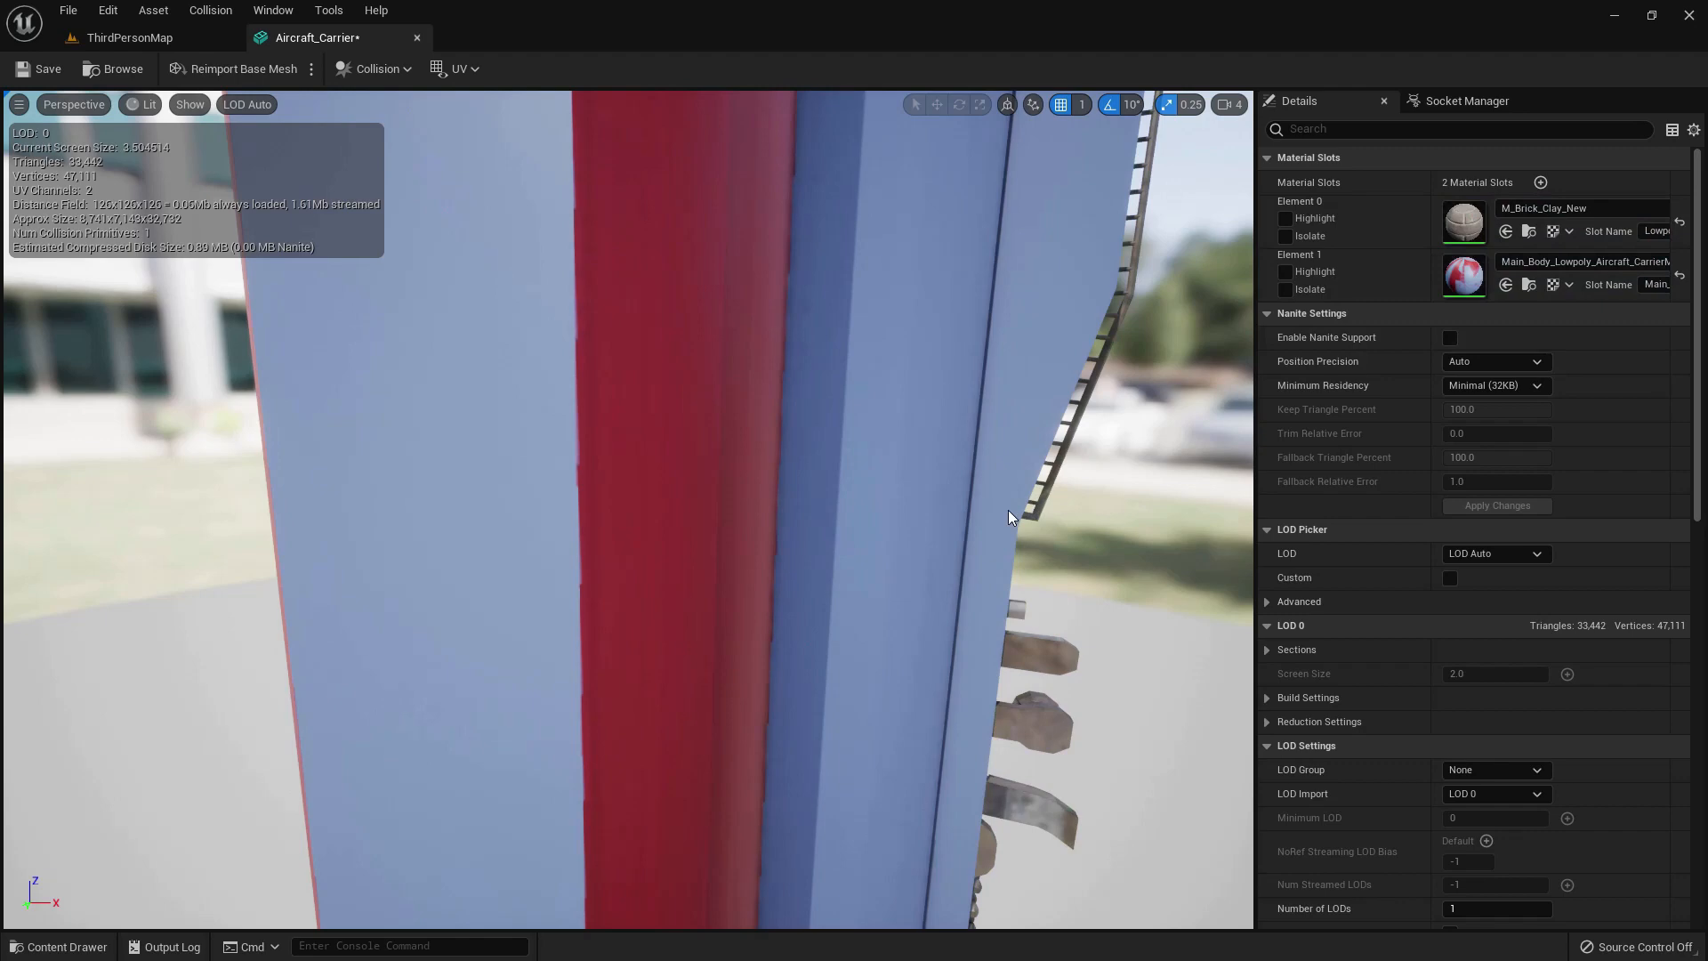
pyautogui.click(132, 40)
pyautogui.moveTo(616, 774); pyautogui.dragTo(1476, 278)
pyautogui.scroll(-4, 889, 561)
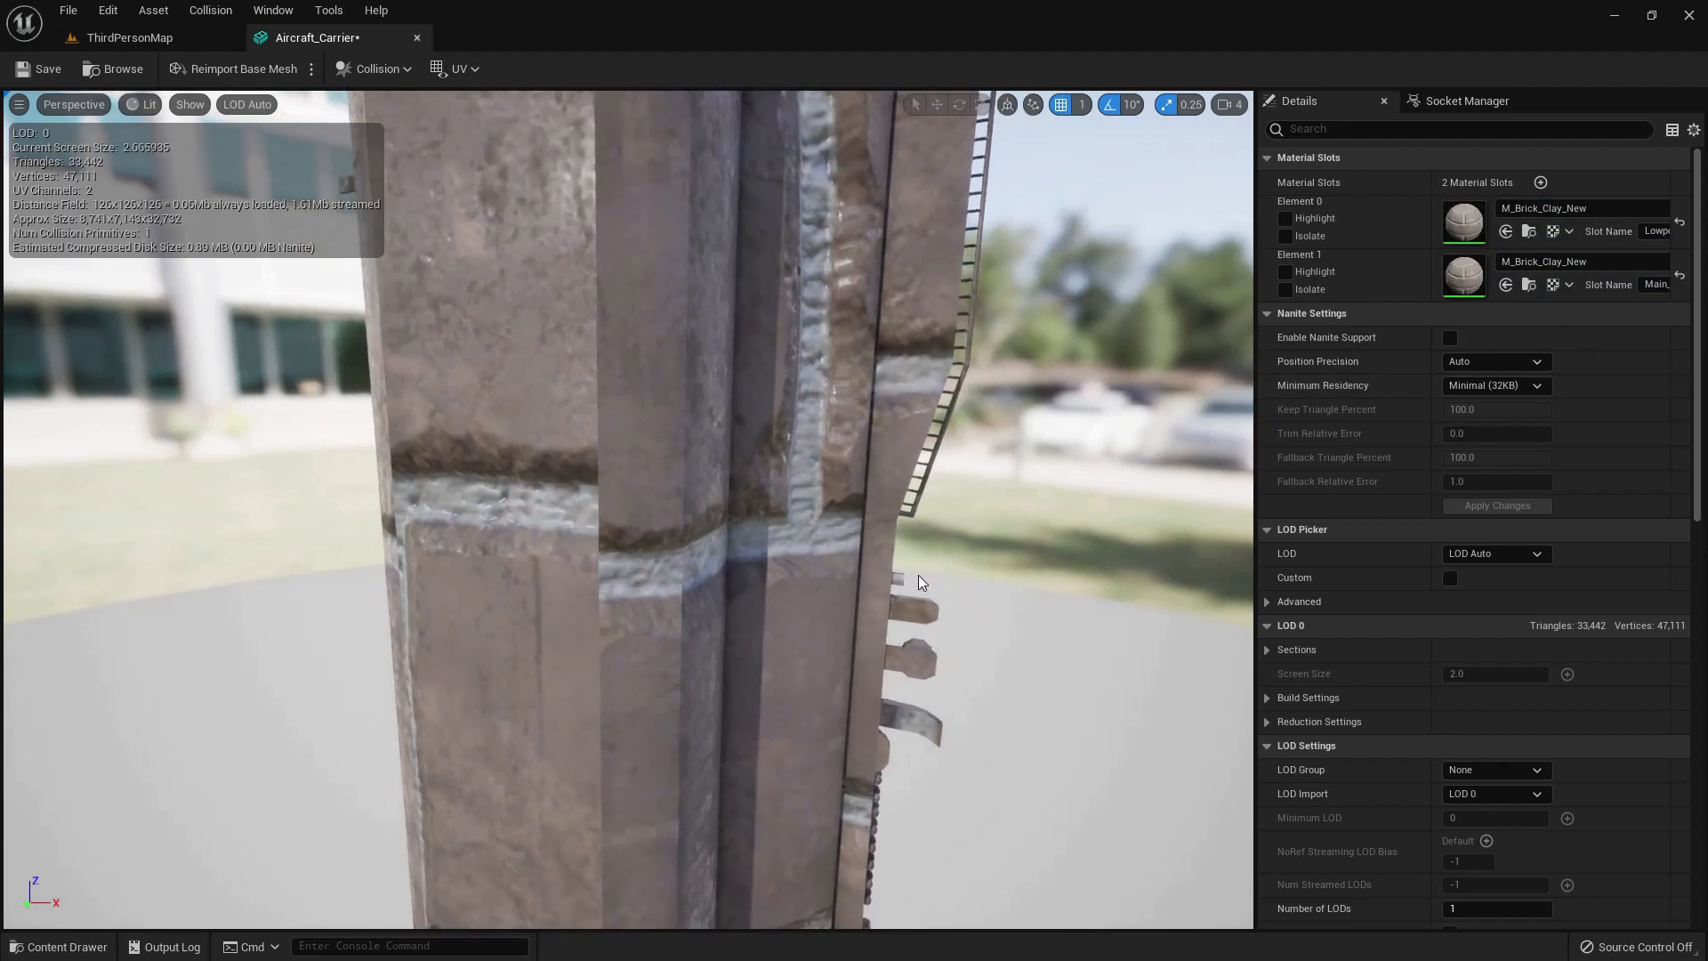
# - Save the Aircraft_Carrier mesh, and assign M_CobbleStone_Pebble to Element 0 and M_CobbleStone_Smooth to Element 1 of the farthest carrier in ThirdPersonMap
pyautogui.click(39, 71)
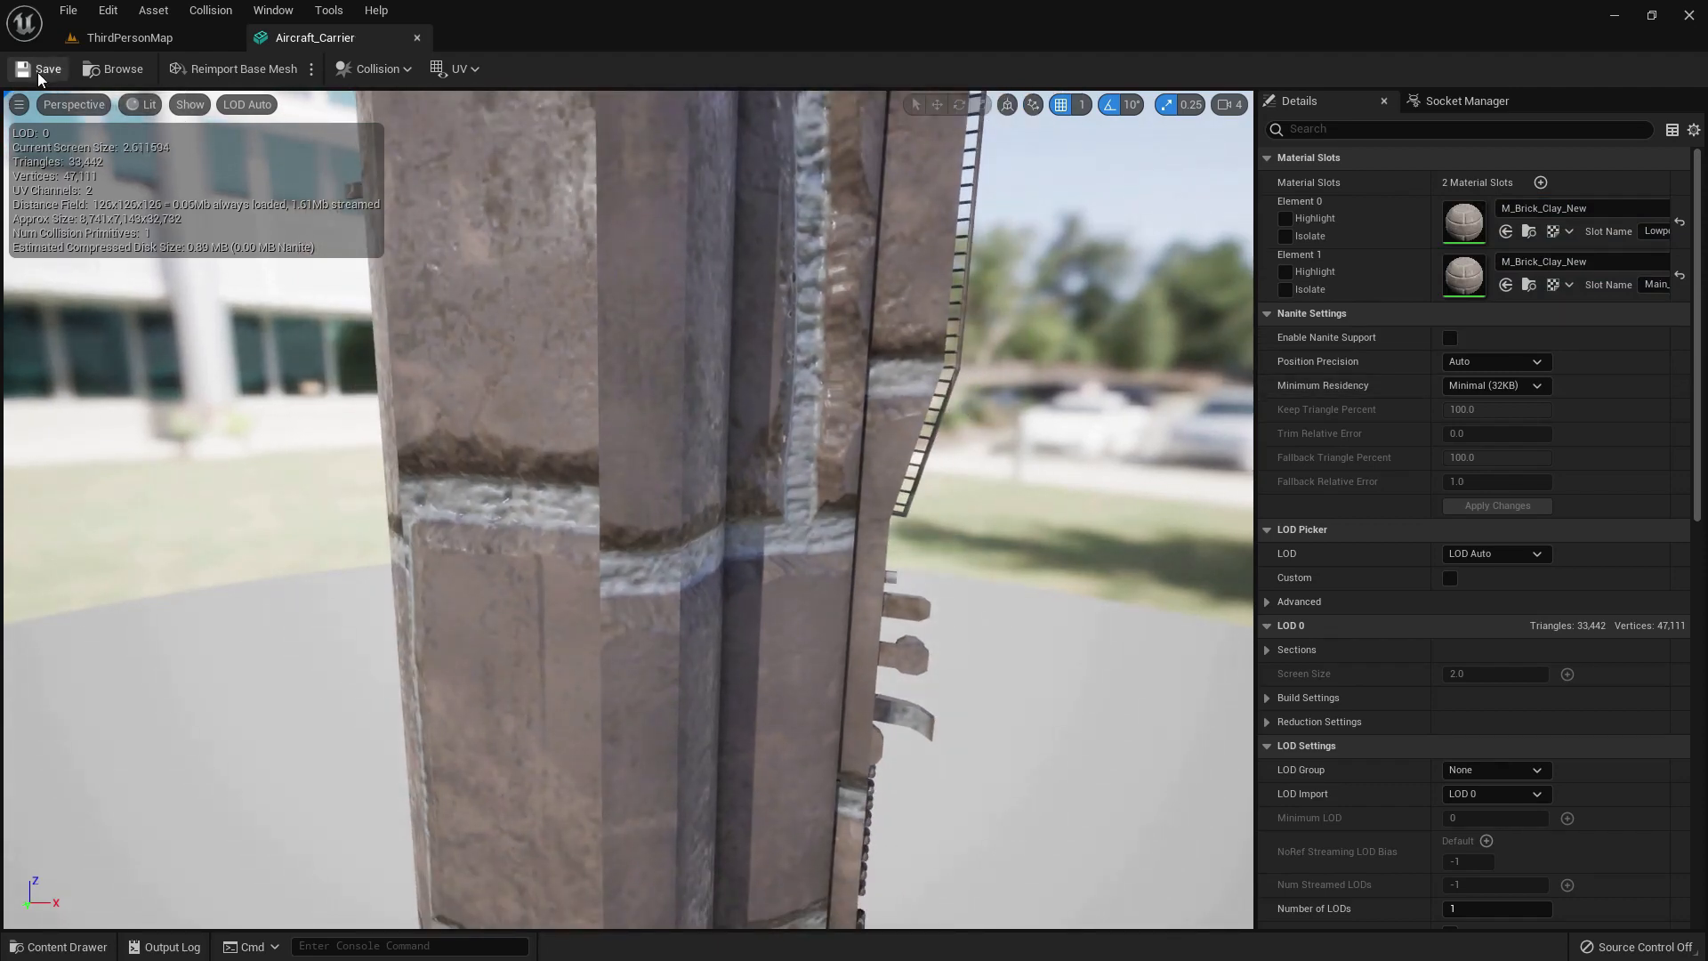
pyautogui.click(107, 42)
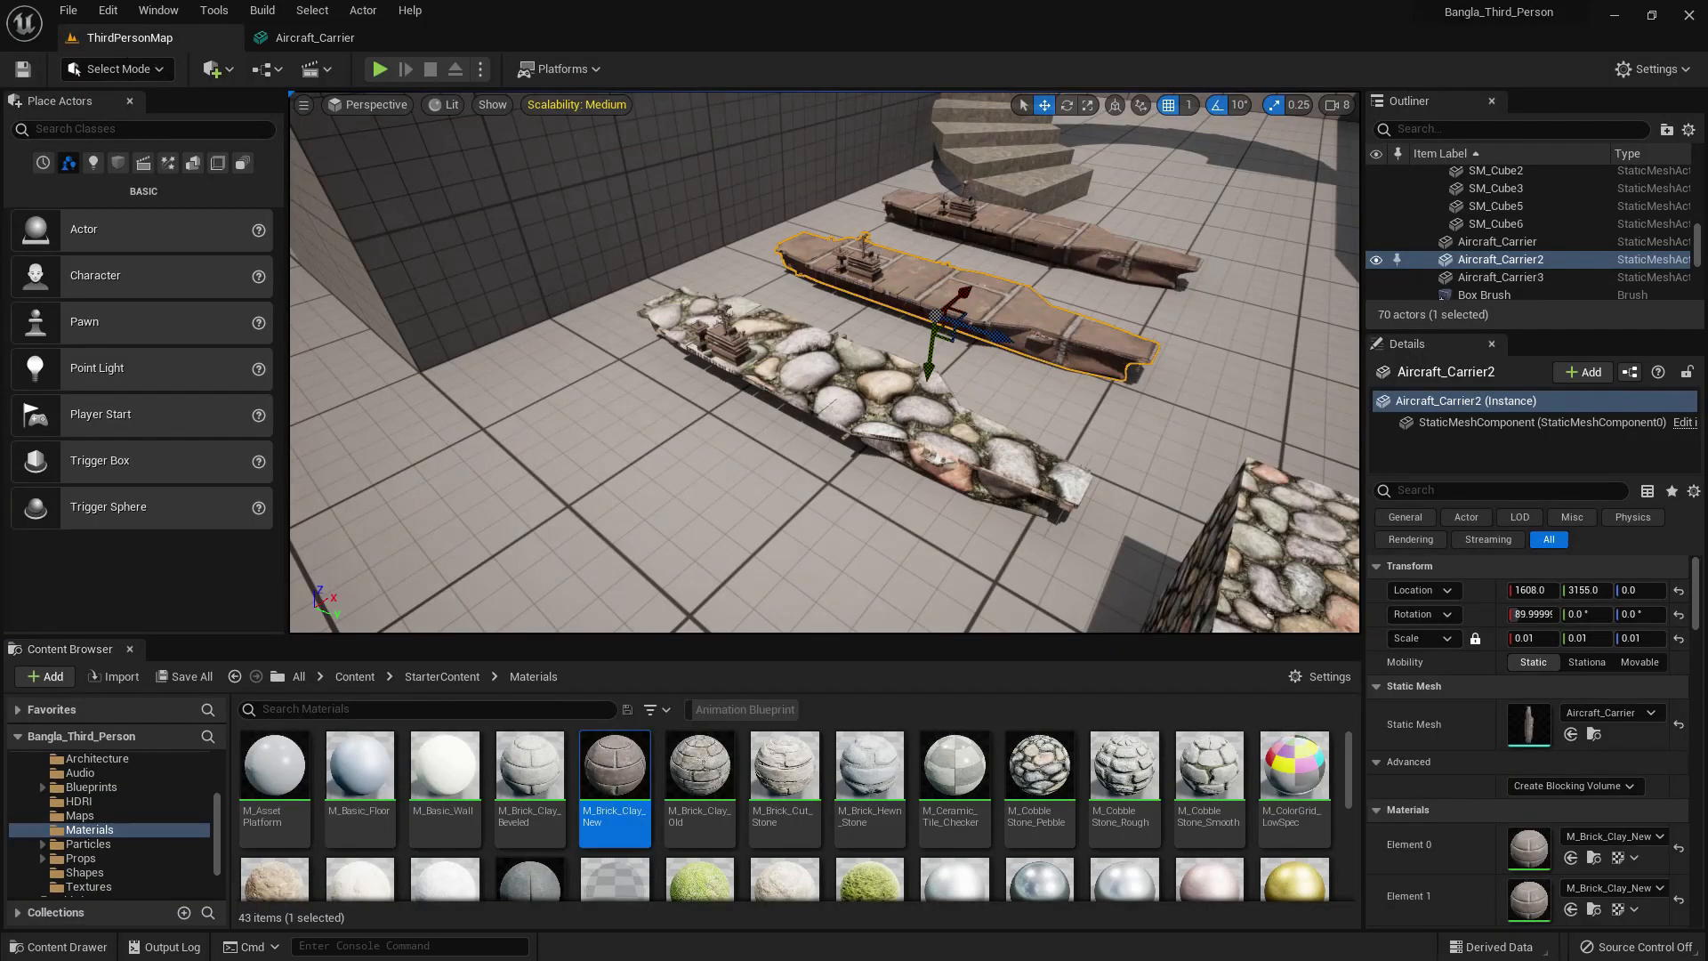
pyautogui.click(1177, 271)
pyautogui.moveTo(1039, 767); pyautogui.dragTo(1537, 843)
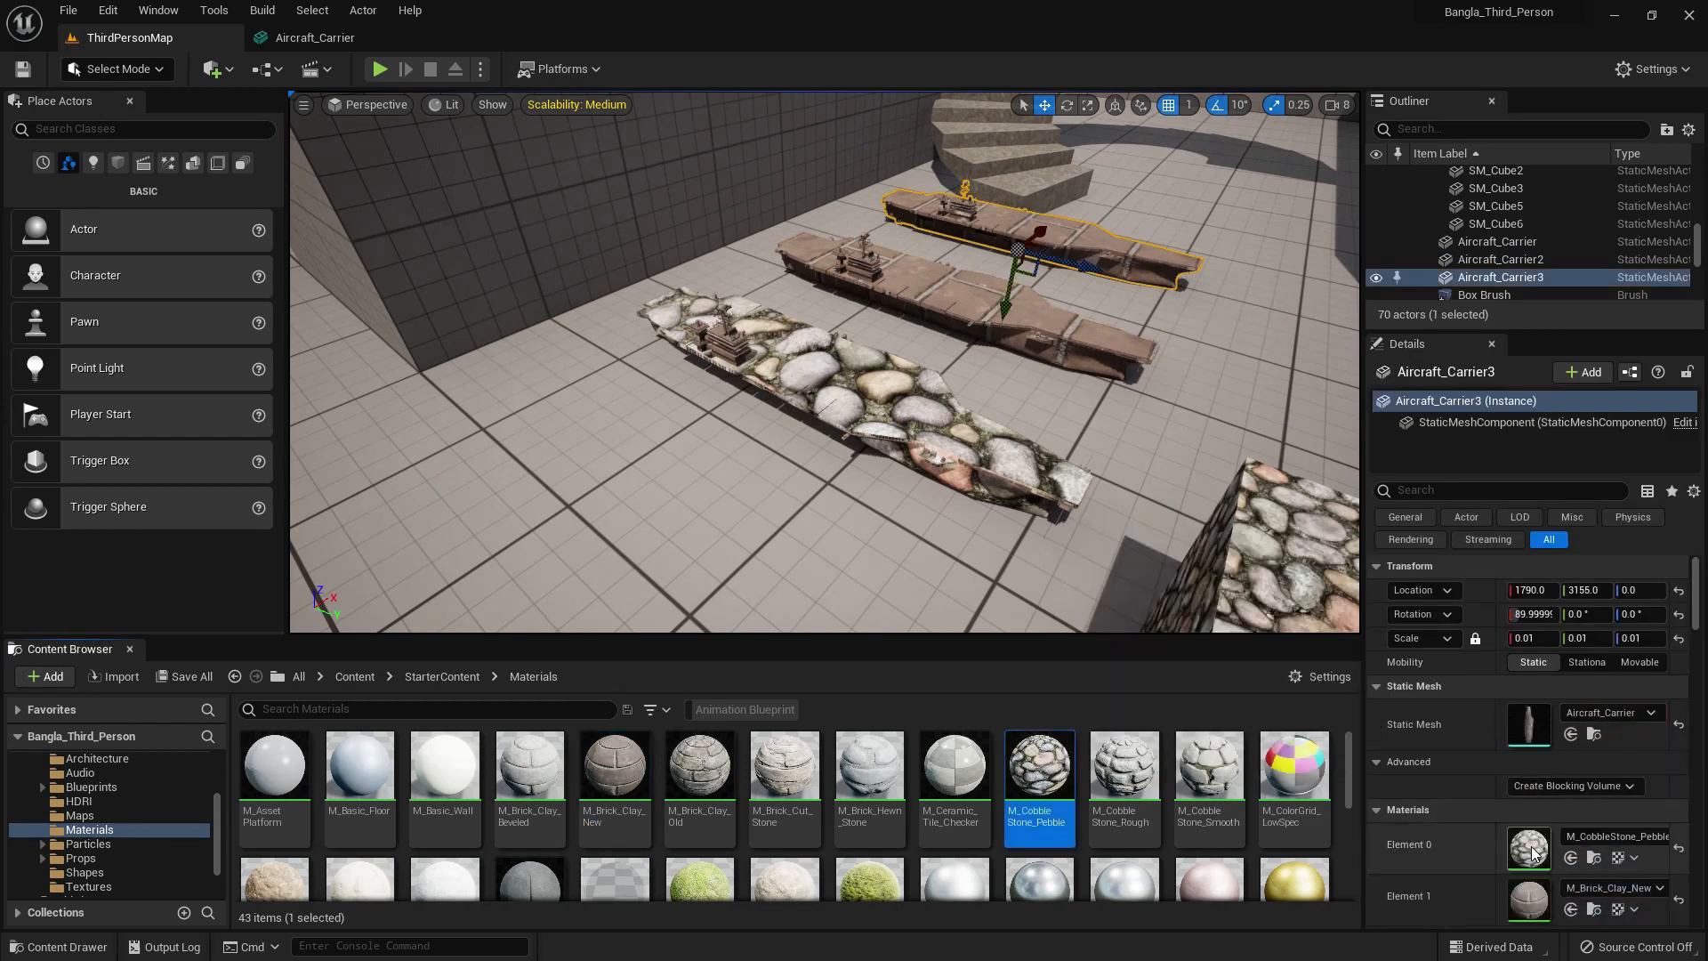
pyautogui.moveTo(1559, 851); pyautogui.dragTo(1544, 894)
pyautogui.scroll(-1, 1067, 805)
pyautogui.moveTo(1210, 761); pyautogui.dragTo(1530, 899)
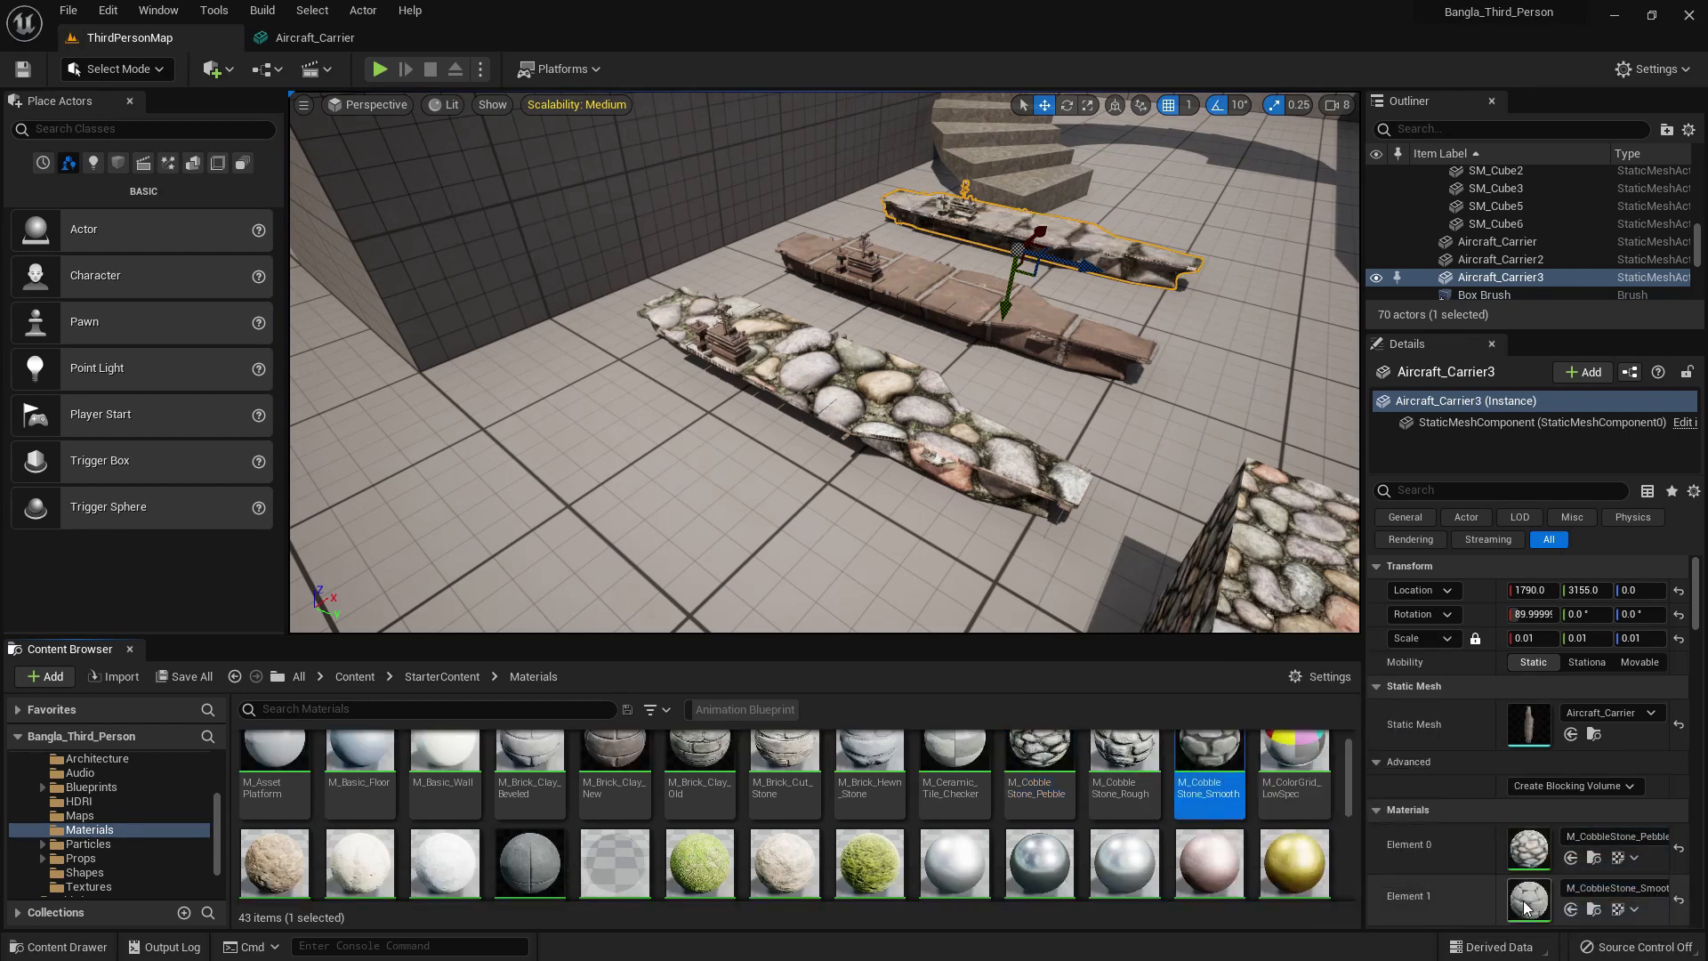
# - Locate the middle carrier's mesh asset, place a new Aircraft_Carrier at X 1277, Y 2910, and scale it uniformly to 0.01
pyautogui.click(997, 320)
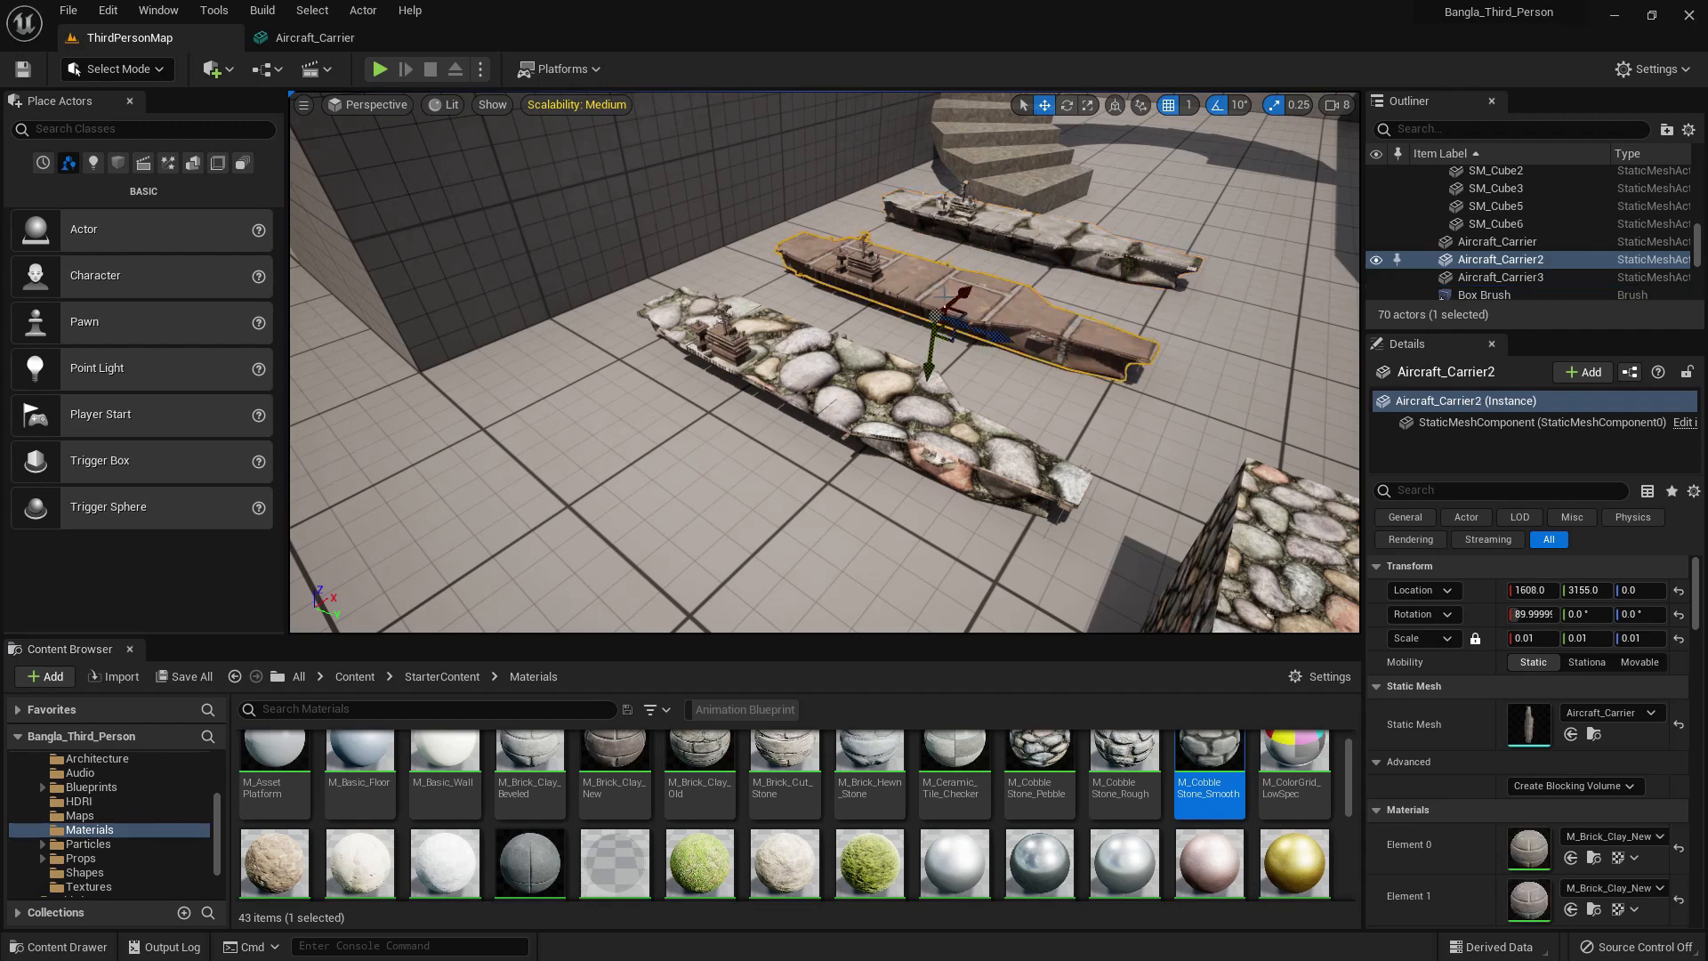
pyautogui.rightClick(870, 287)
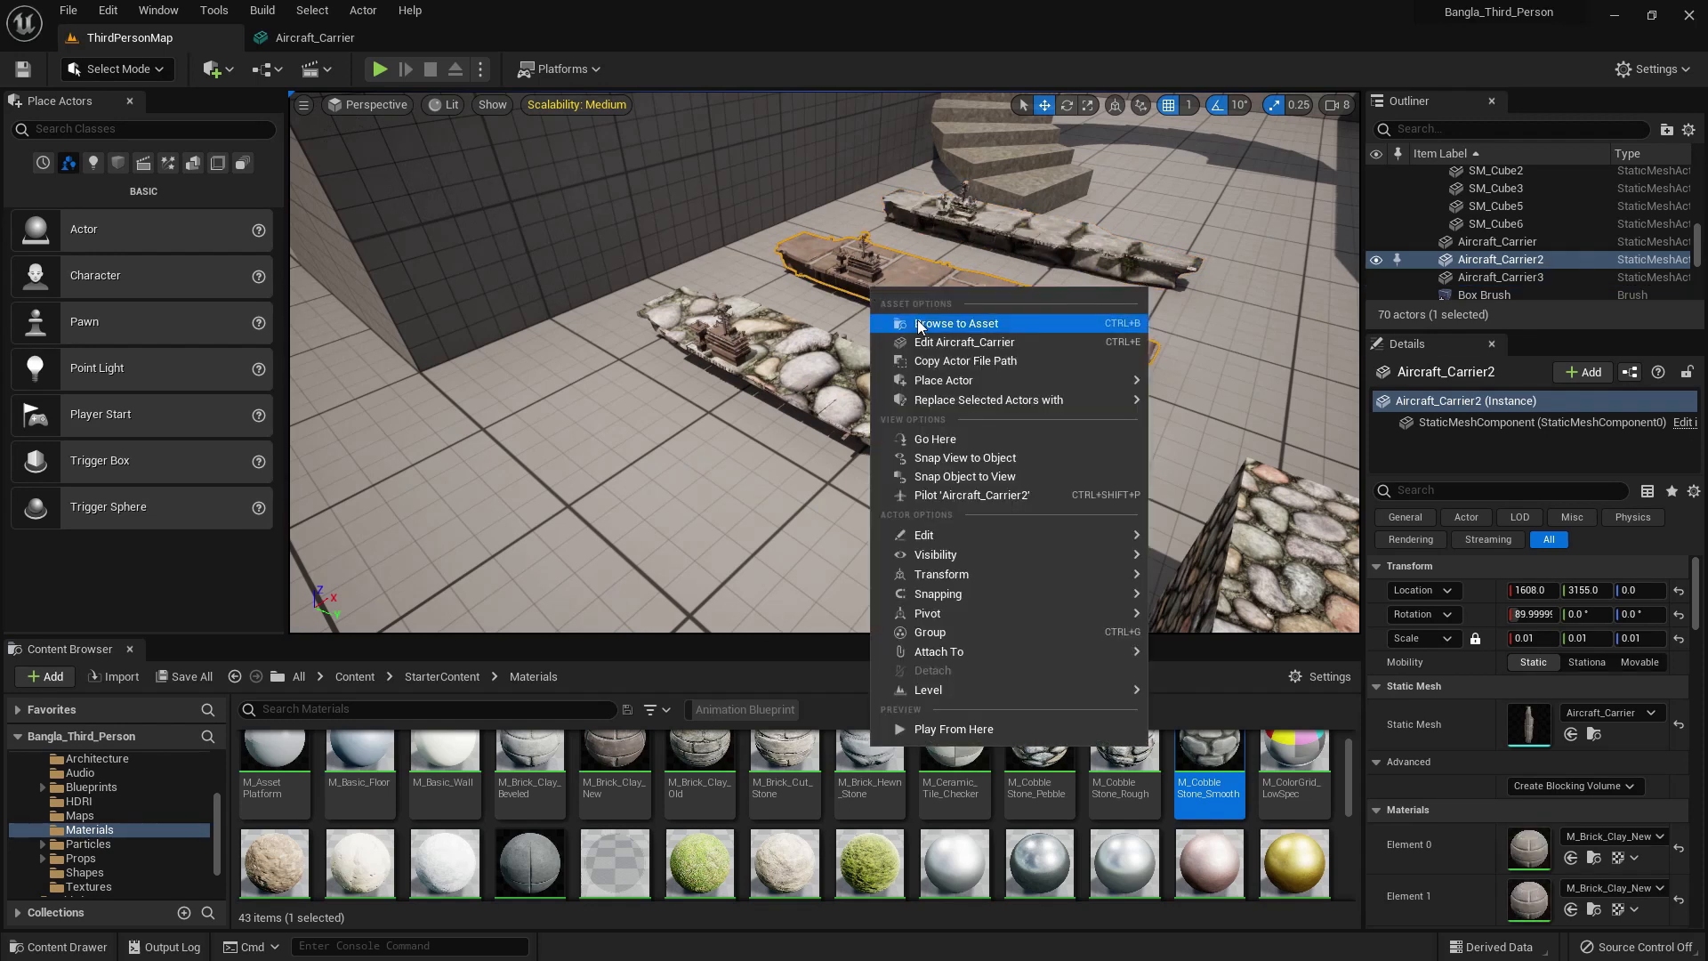
pyautogui.click(943, 320)
pyautogui.moveTo(351, 770); pyautogui.dragTo(390, 389)
pyautogui.scroll(-5, 719, 292)
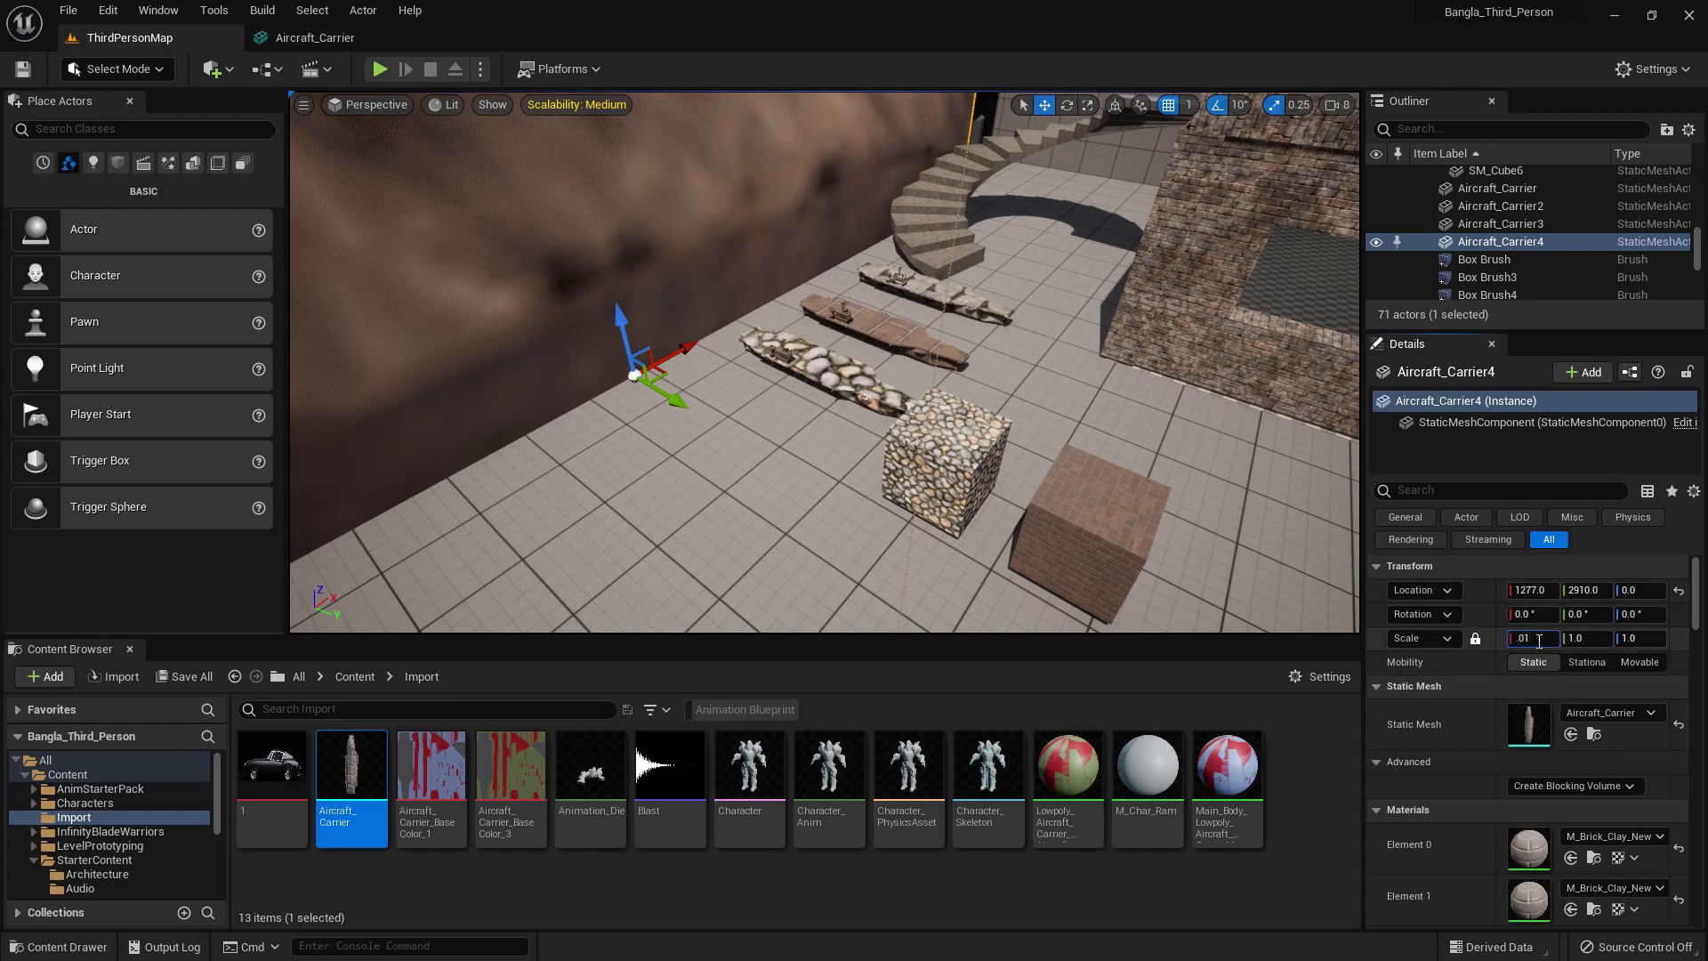
pyautogui.press('Return')
pyautogui.scroll(2, 763, 409)
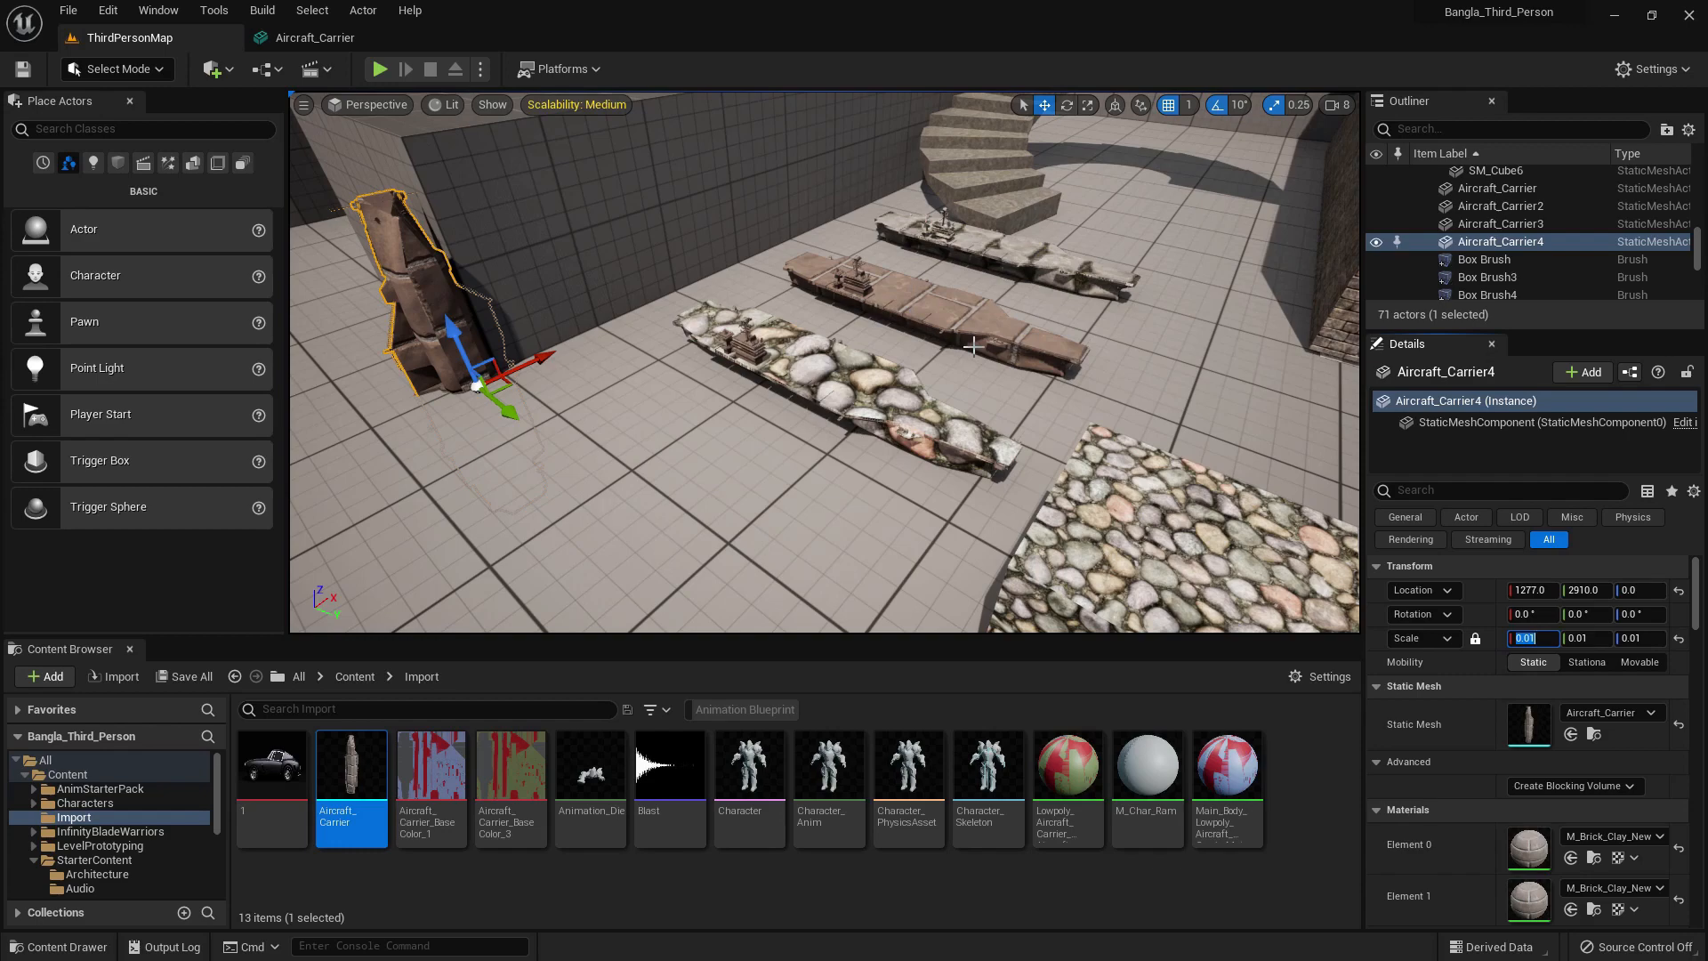
pyautogui.scroll(-3, 975, 411)
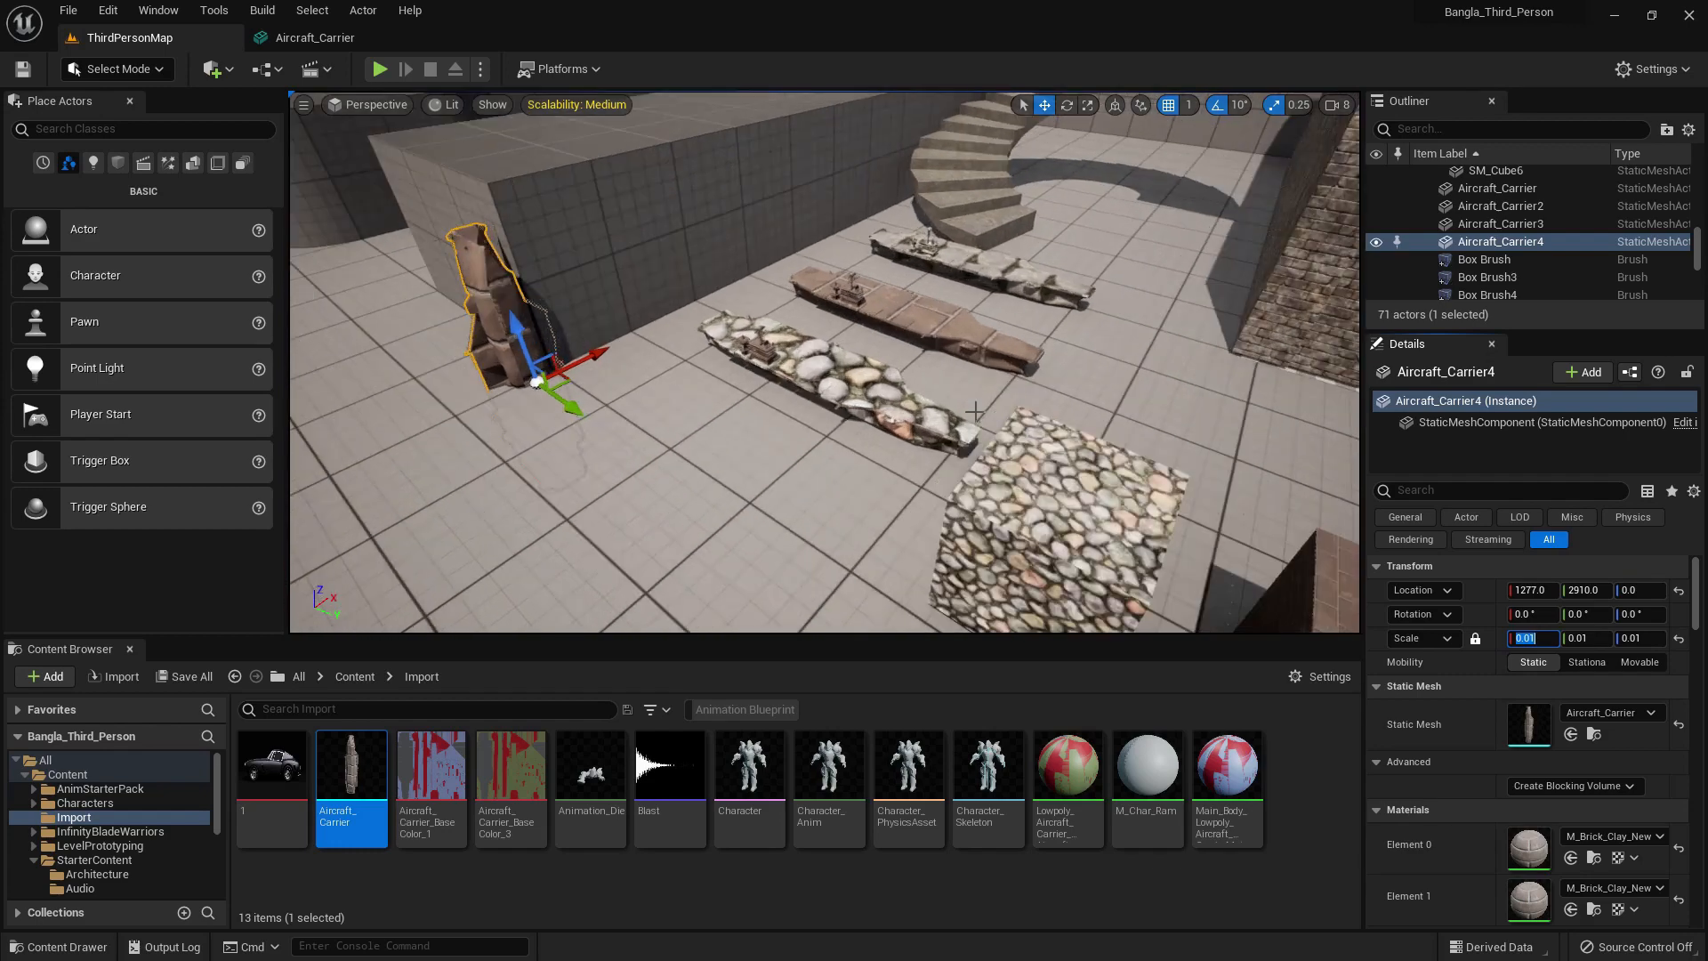
pyautogui.scroll(-2, 975, 411)
pyautogui.scroll(-10, 1518, 727)
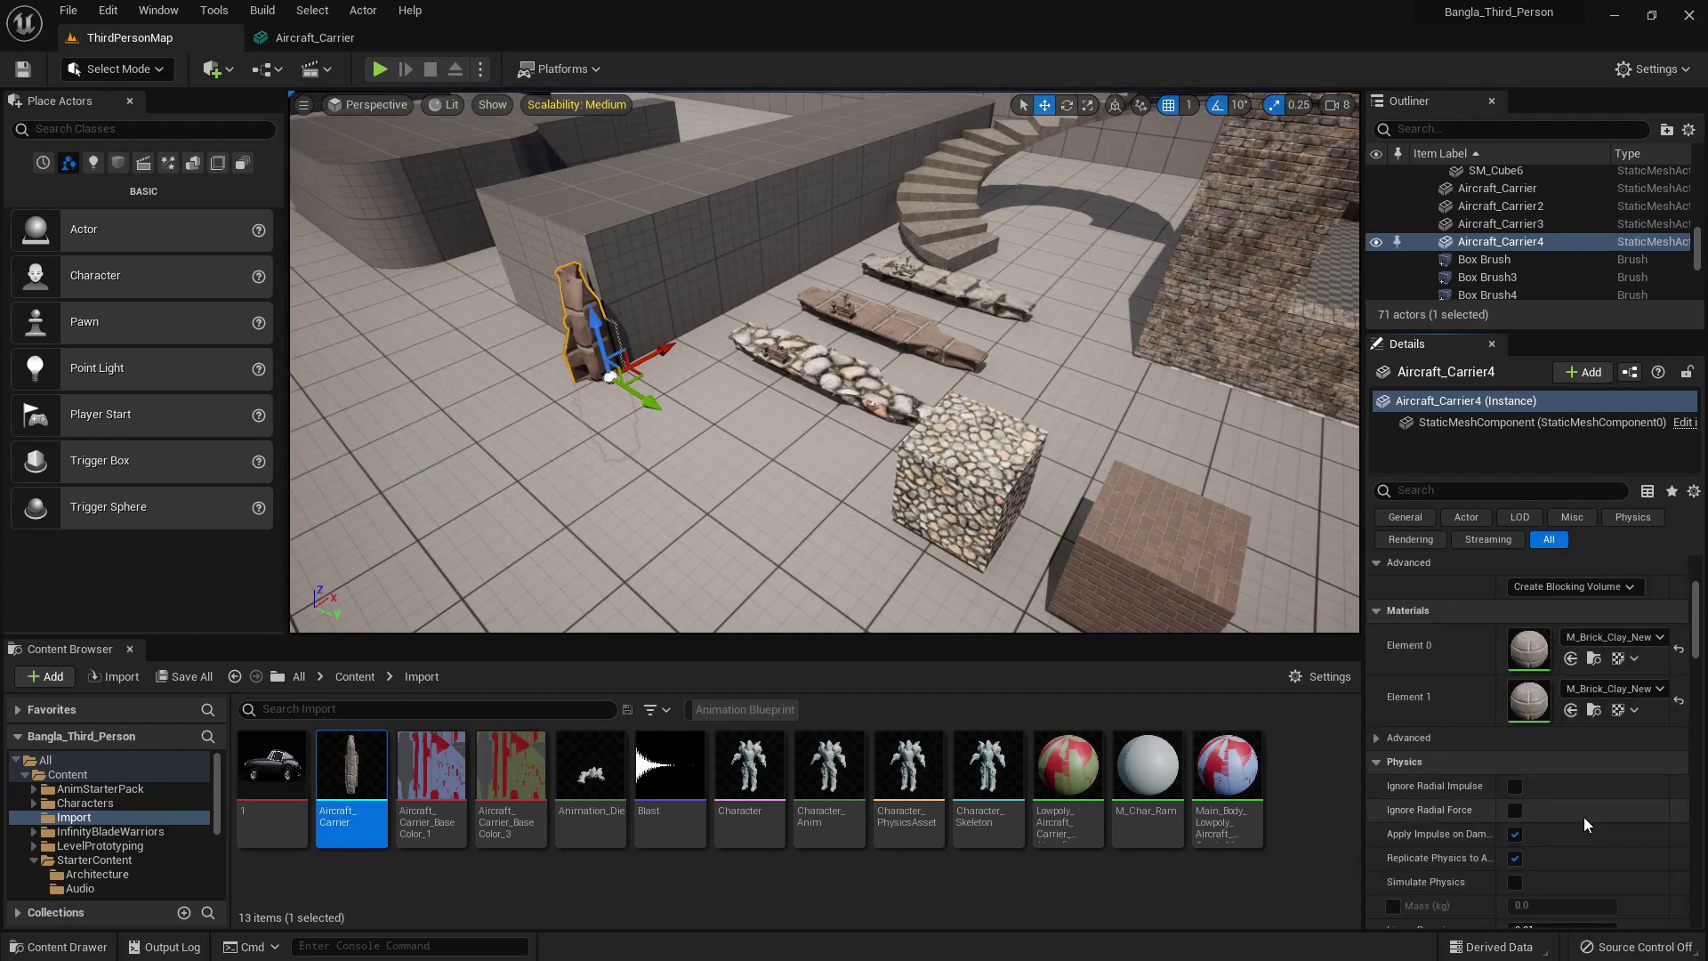
pyautogui.scroll(-2, 1628, 792)
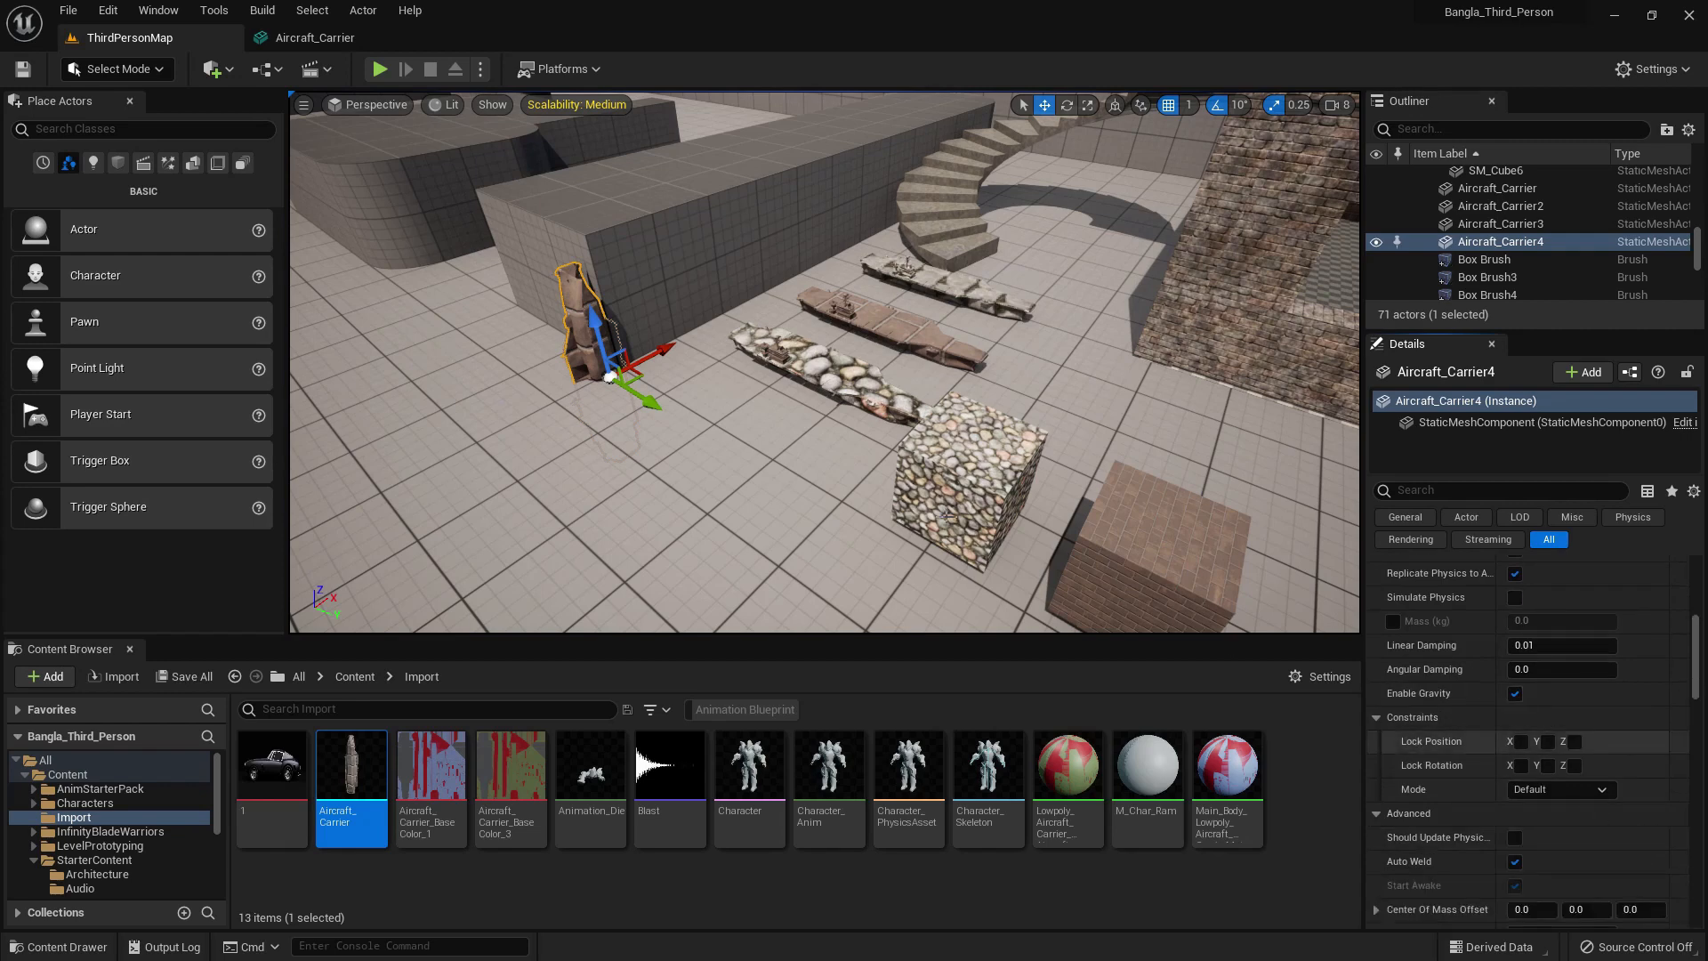
# - Place a Box geometry brush on the floor beside the new upright carrier
pyautogui.click(192, 163)
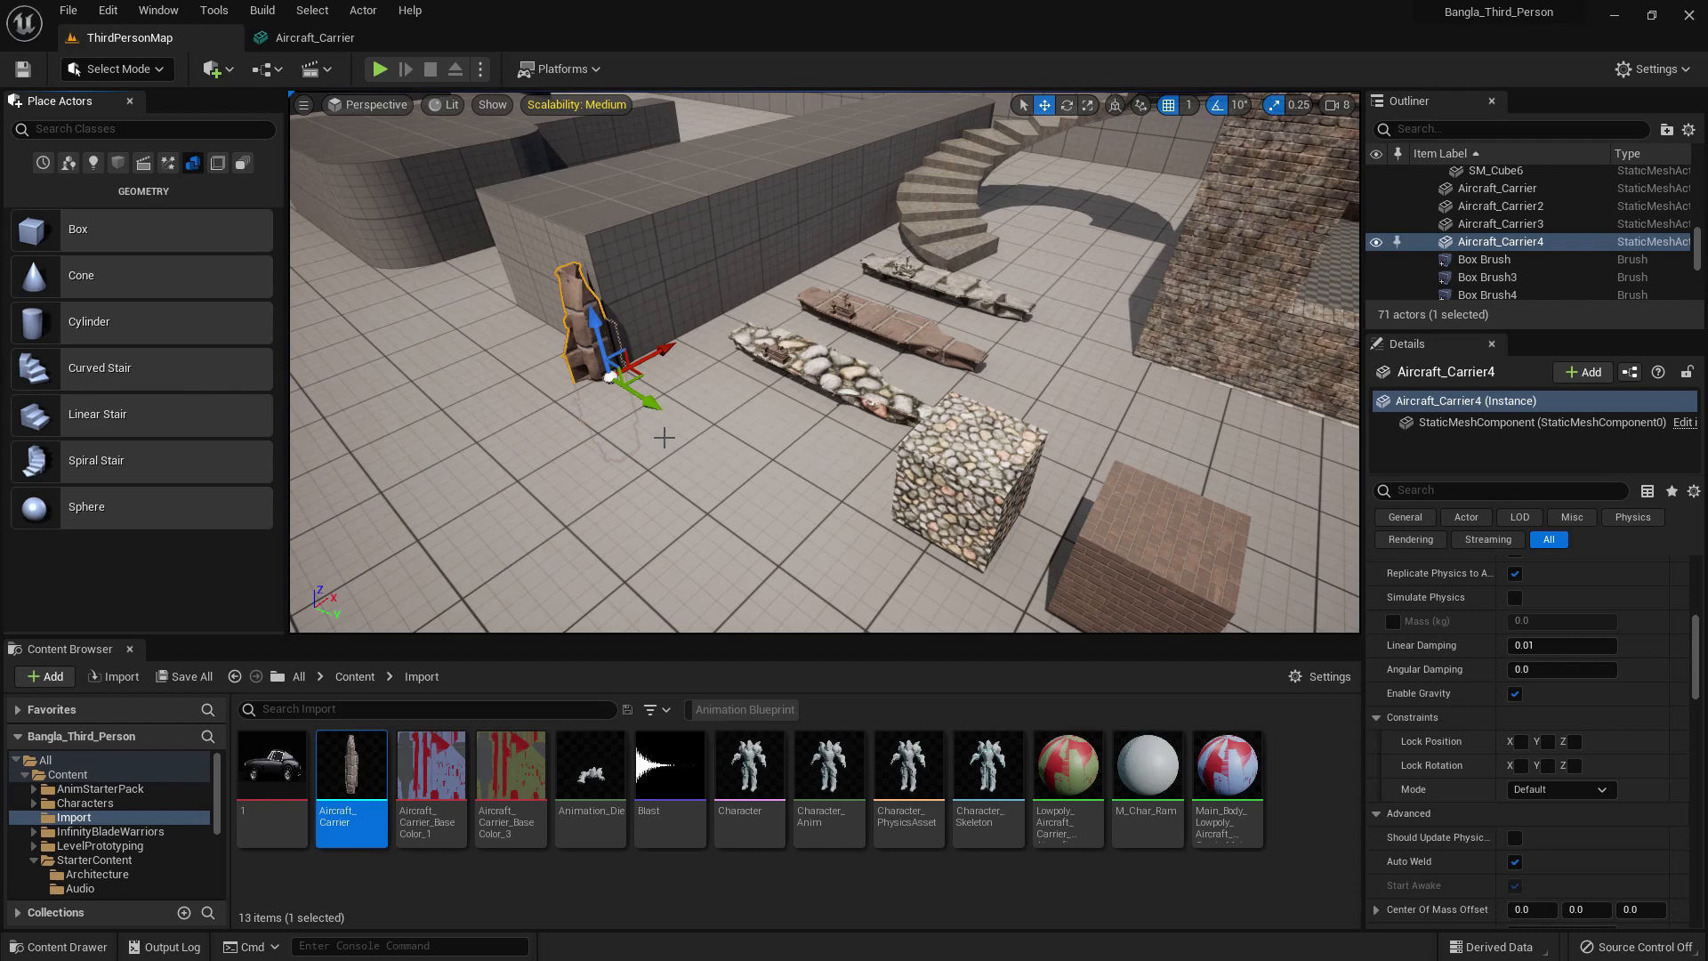
pyautogui.moveTo(80, 236)
pyautogui.mouseDown()
pyautogui.moveTo(519, 413)
pyautogui.moveTo(454, 427)
pyautogui.mouseUp()
pyautogui.scroll(-3, 570, 473)
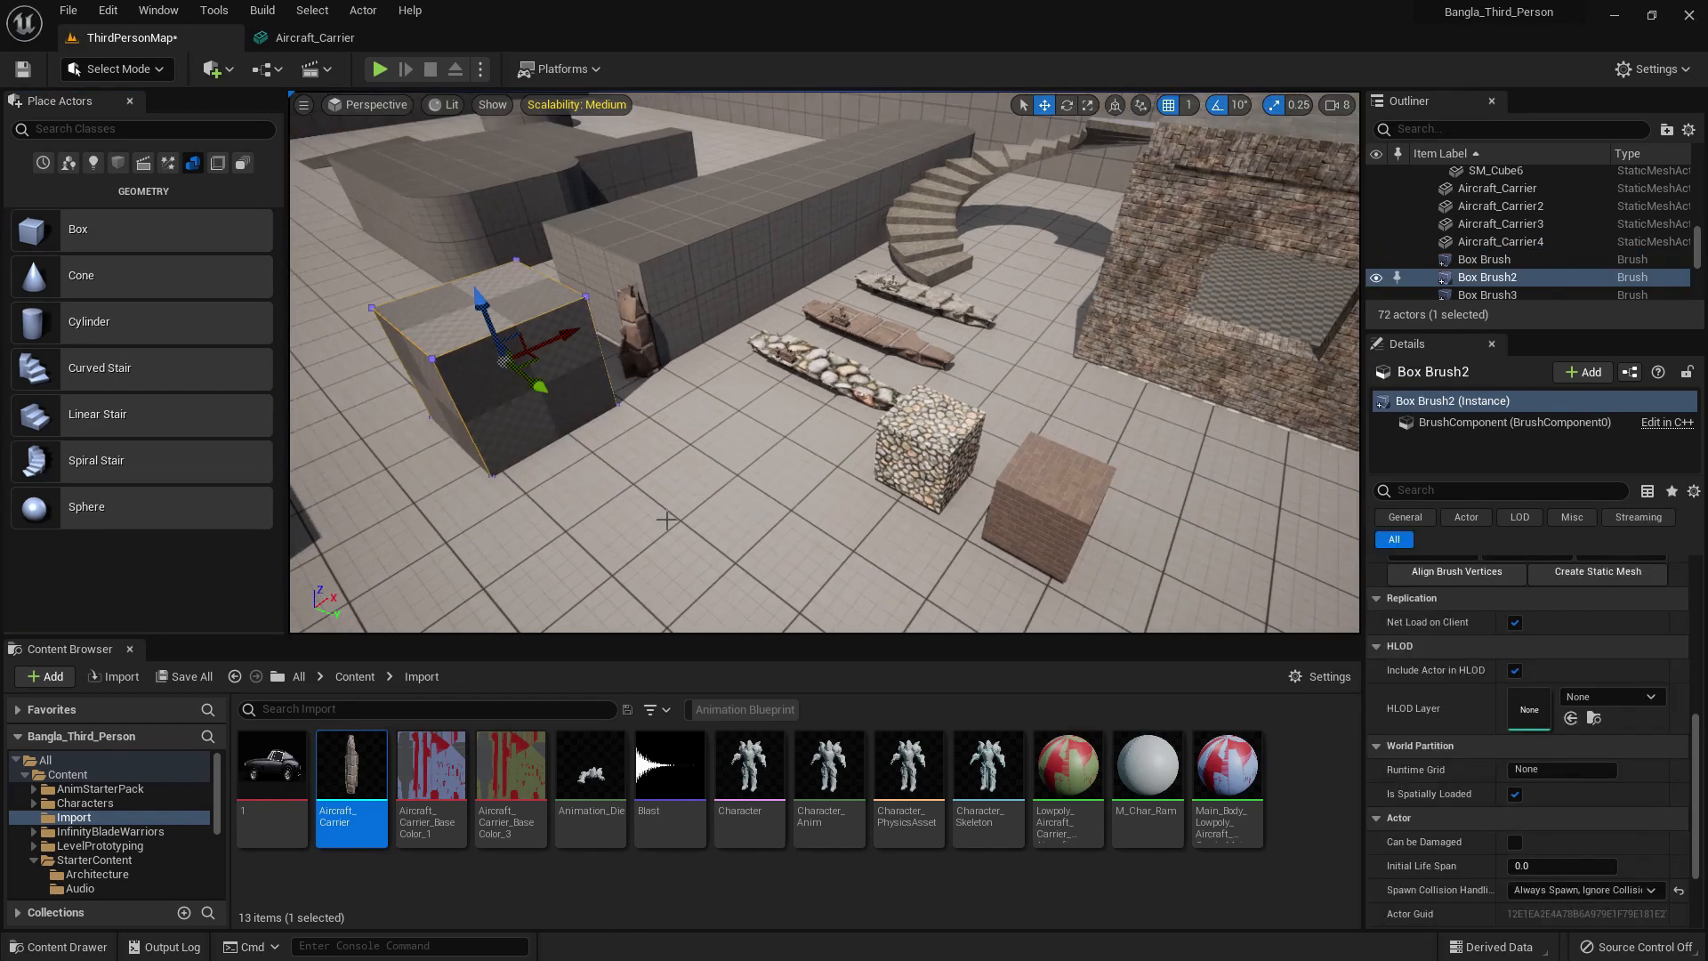
# - Apply M_Brick_Clay_New from StarterContent Materials to one side face of the box brush and M_Brick_Clay_Old to the adjacent side face
pyautogui.scroll(-5, 142, 812)
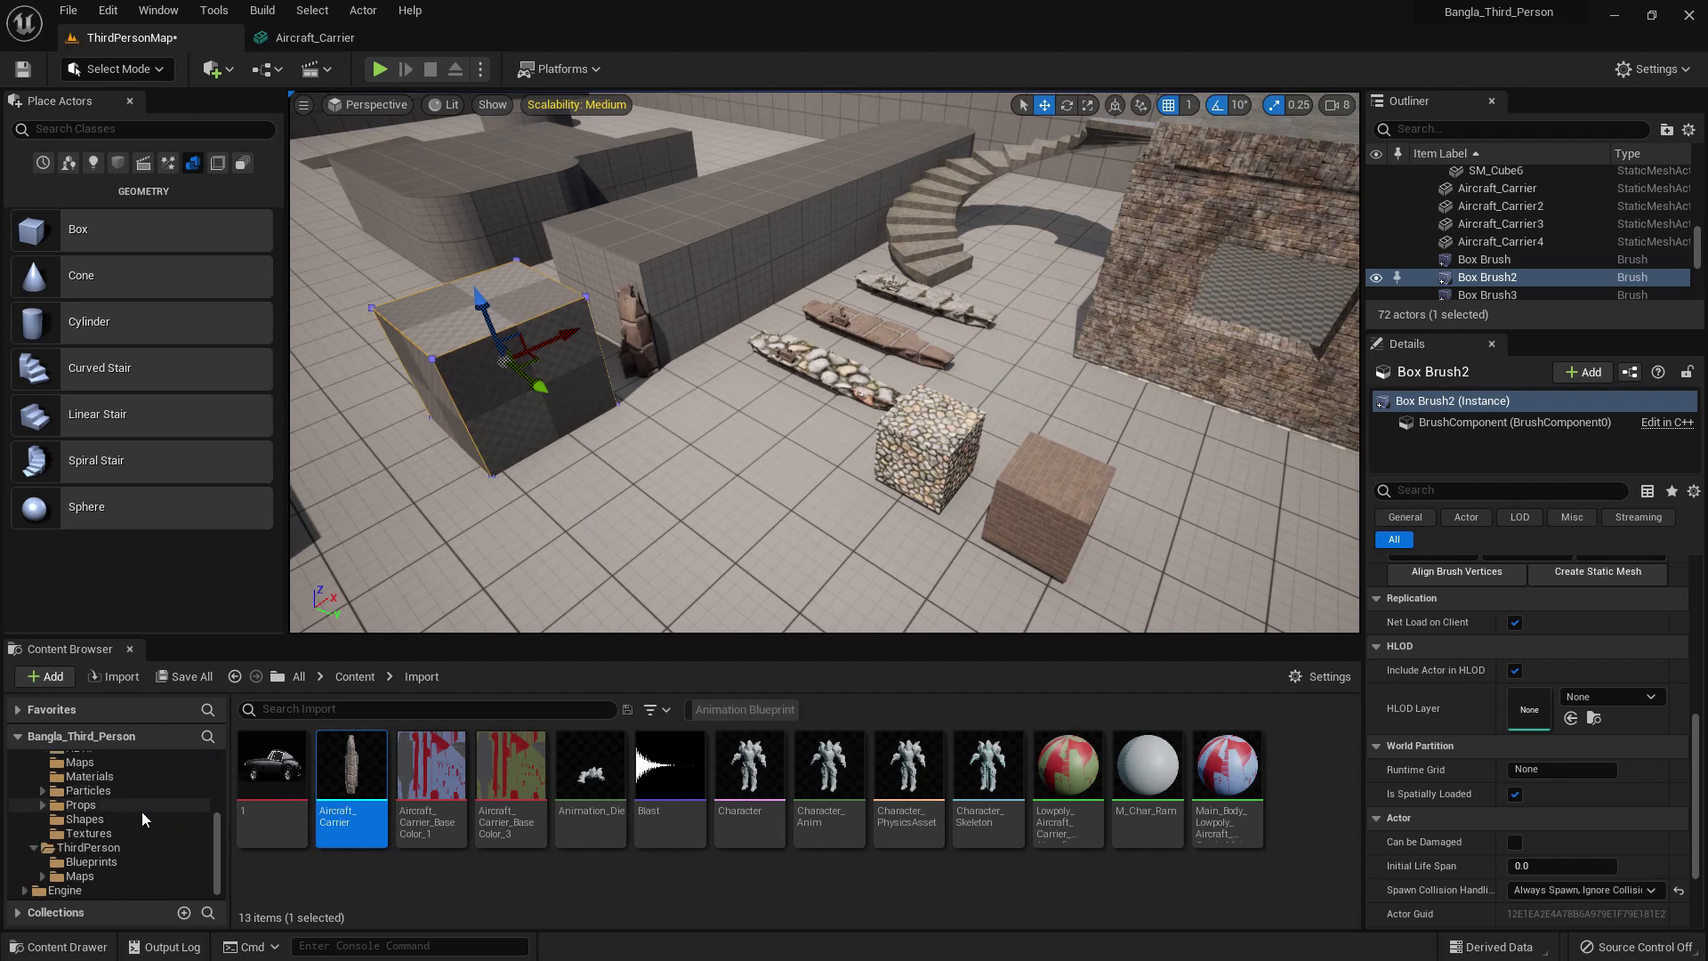
pyautogui.click(100, 776)
pyautogui.moveTo(613, 767); pyautogui.dragTo(518, 383)
pyautogui.moveTo(791, 500); pyautogui.dragTo(791, 500, button='right')
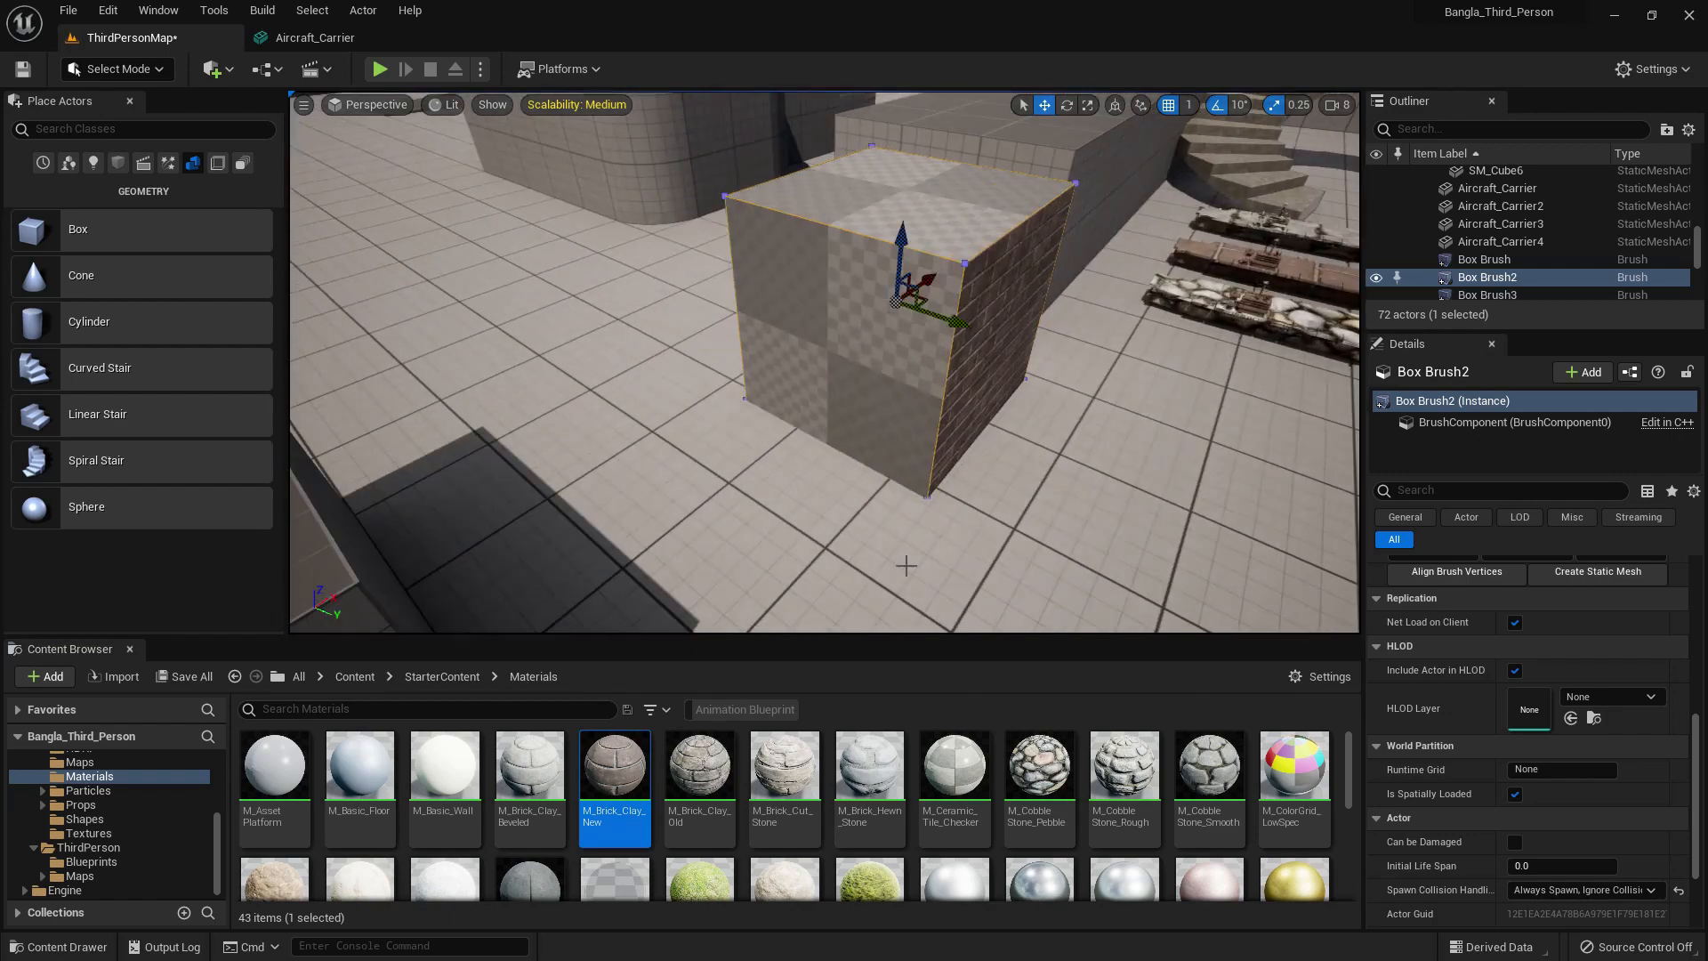
pyautogui.moveTo(700, 767); pyautogui.dragTo(827, 369)
pyautogui.moveTo(692, 366)
pyautogui.mouseDown(button='right')
pyautogui.moveTo(854, 366)
pyautogui.moveTo(694, 366)
pyautogui.moveTo(765, 356)
pyautogui.mouseUp(button='right')
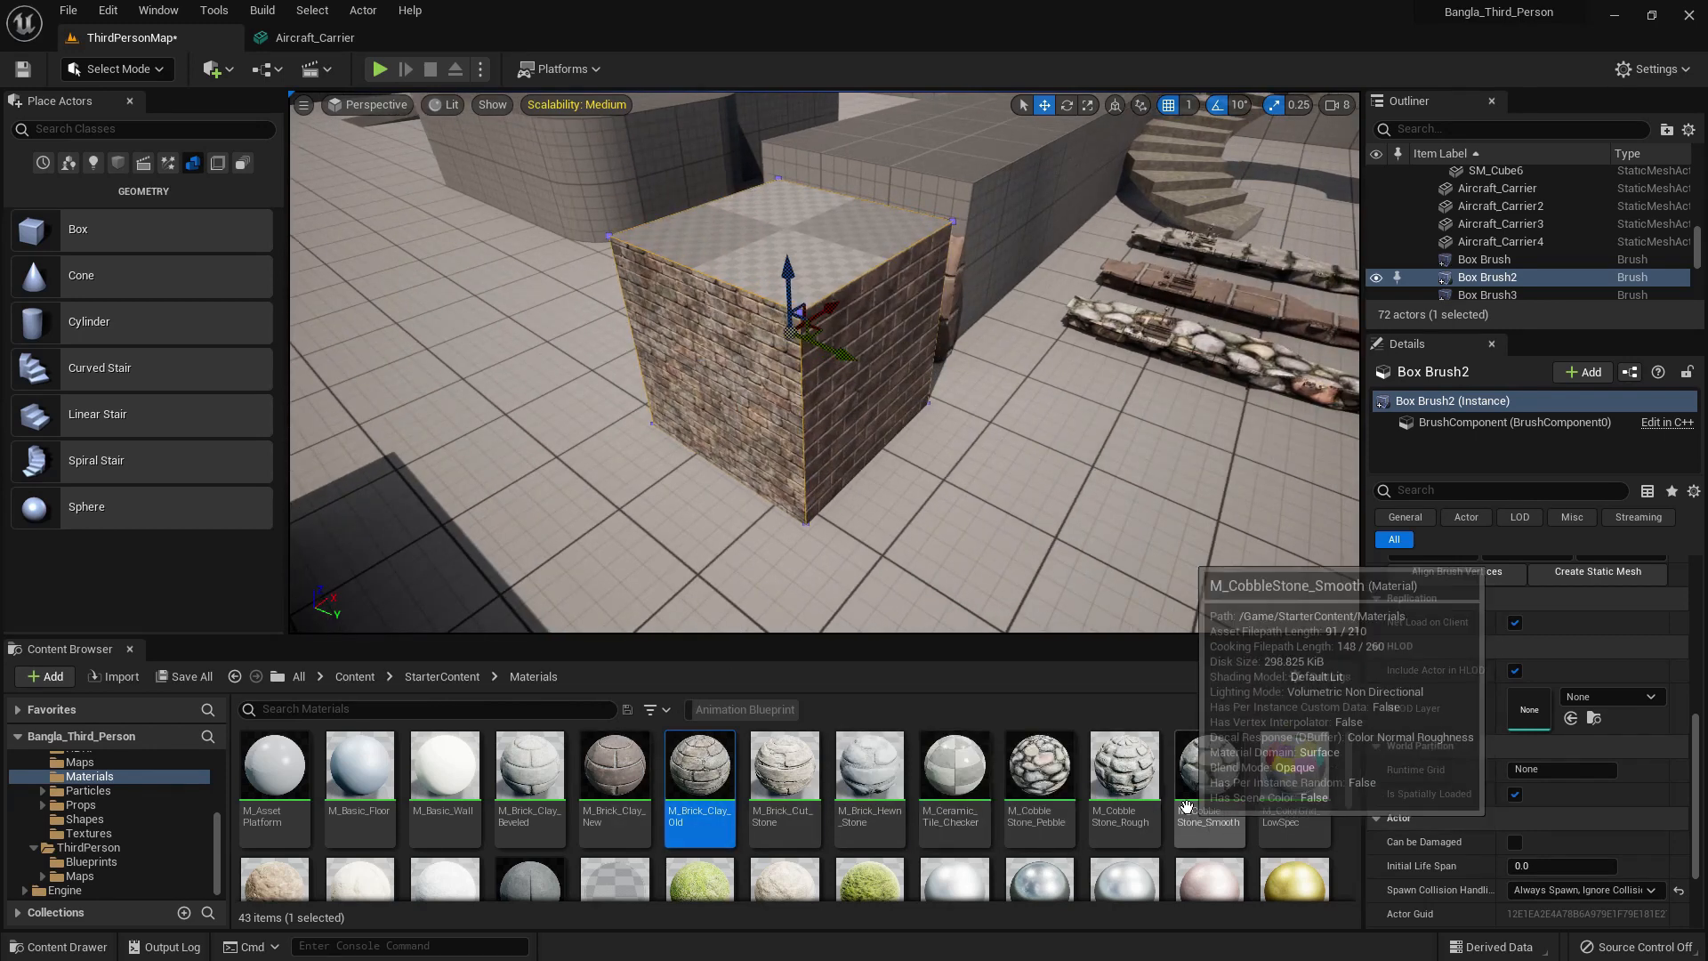
# - Place a second box brush surfaced with M_CobbleStone_Smooth beside the brick box and select its side face
pyautogui.click(1194, 776)
pyautogui.moveTo(126, 232)
pyautogui.mouseDown()
pyautogui.moveTo(467, 382)
pyautogui.moveTo(494, 374)
pyautogui.mouseUp()
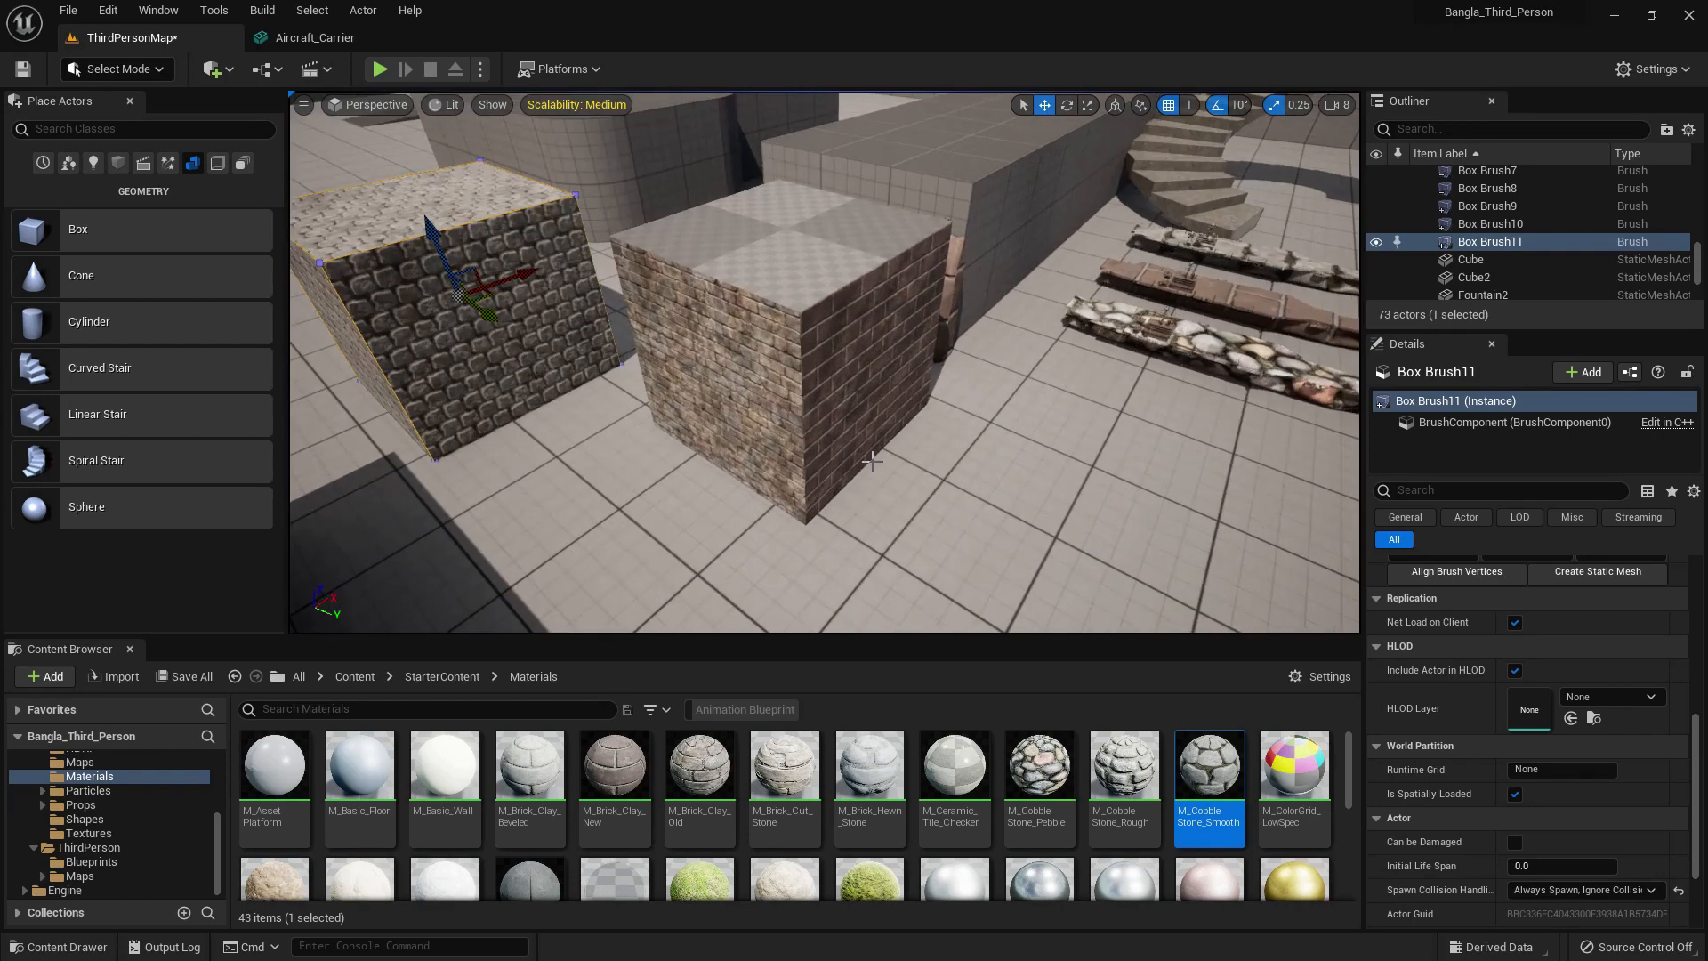
pyautogui.click(781, 388)
pyautogui.click(528, 324)
pyautogui.press('a')
pyautogui.moveTo(603, 374); pyautogui.dragTo(603, 373, button='right')
pyautogui.press('w')
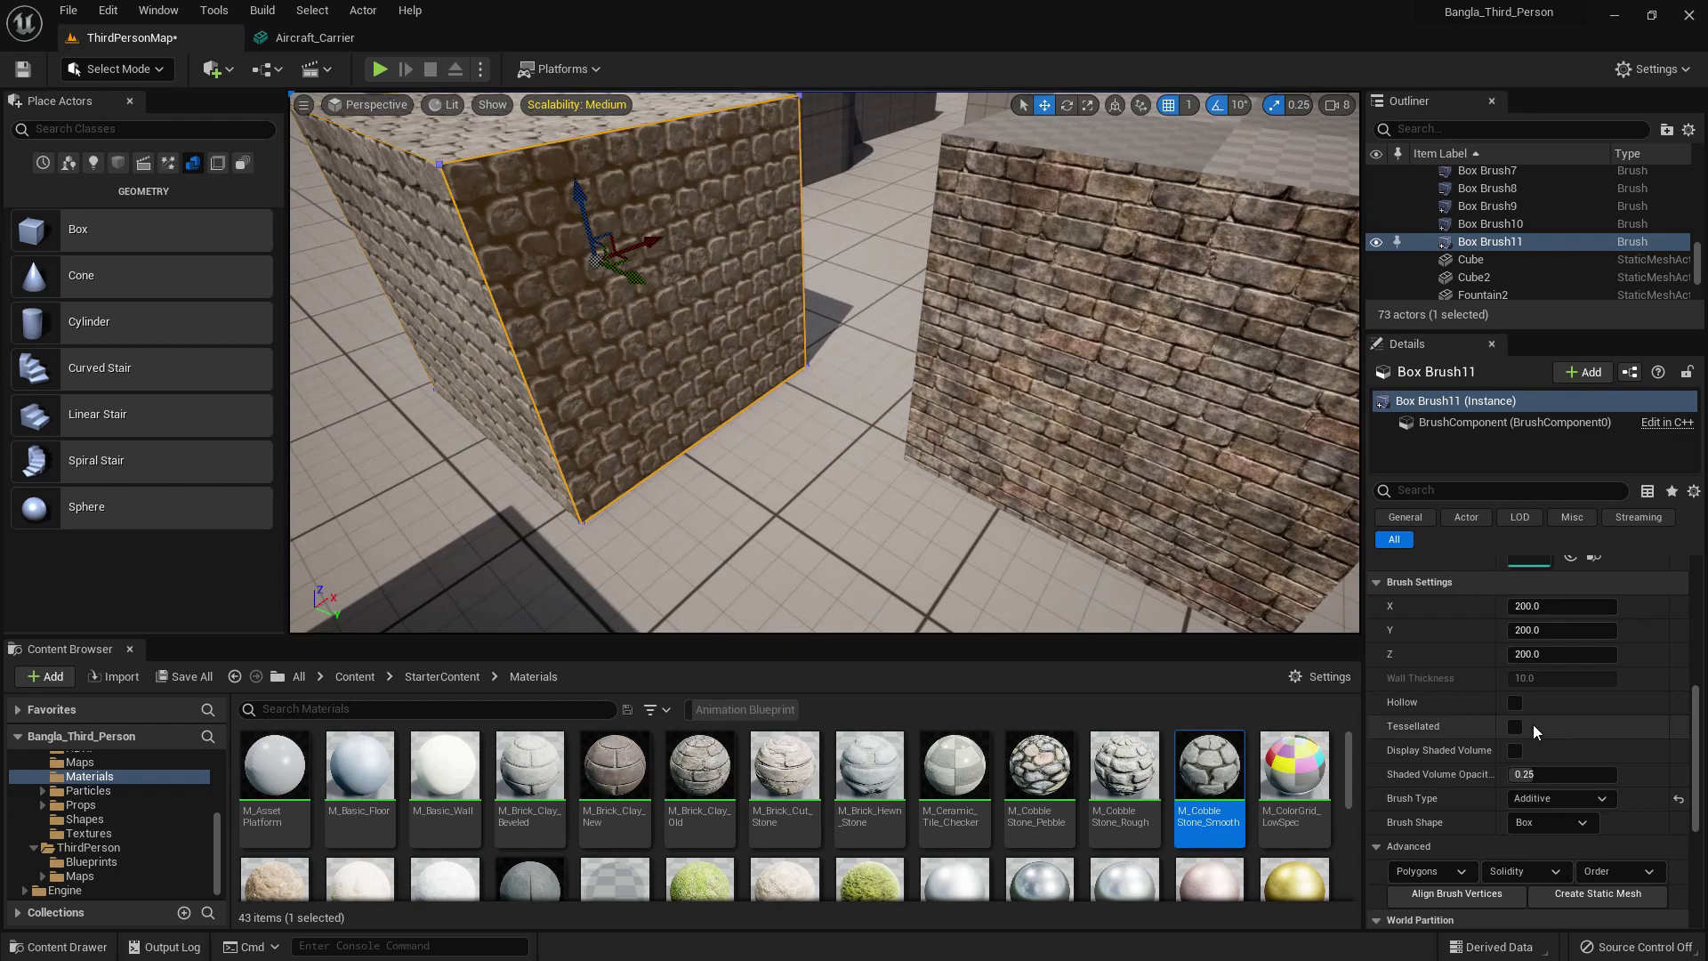
# - Lengthen the cobblestone box brush to about 431.67 in X in its brush settings
pyautogui.scroll(-1, 1427, 605)
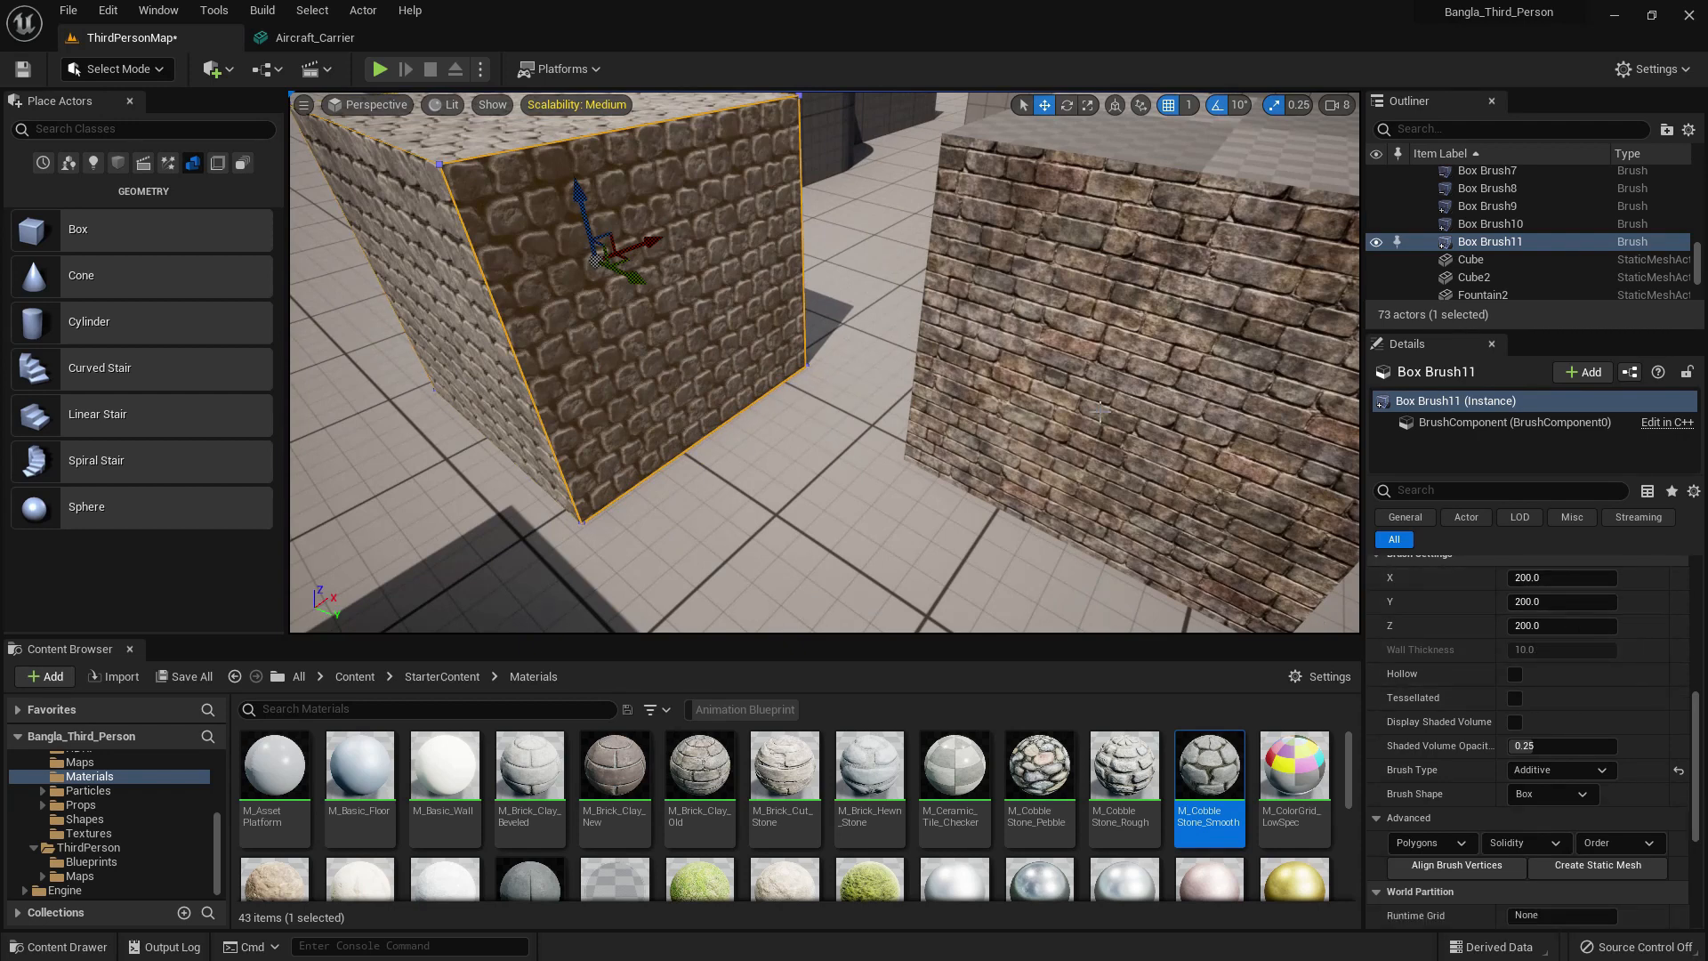
pyautogui.scroll(1, 1524, 599)
pyautogui.moveTo(1530, 603); pyautogui.dragTo(1661, 603)
pyautogui.scroll(-3, 899, 491)
pyautogui.scroll(3, 691, 375)
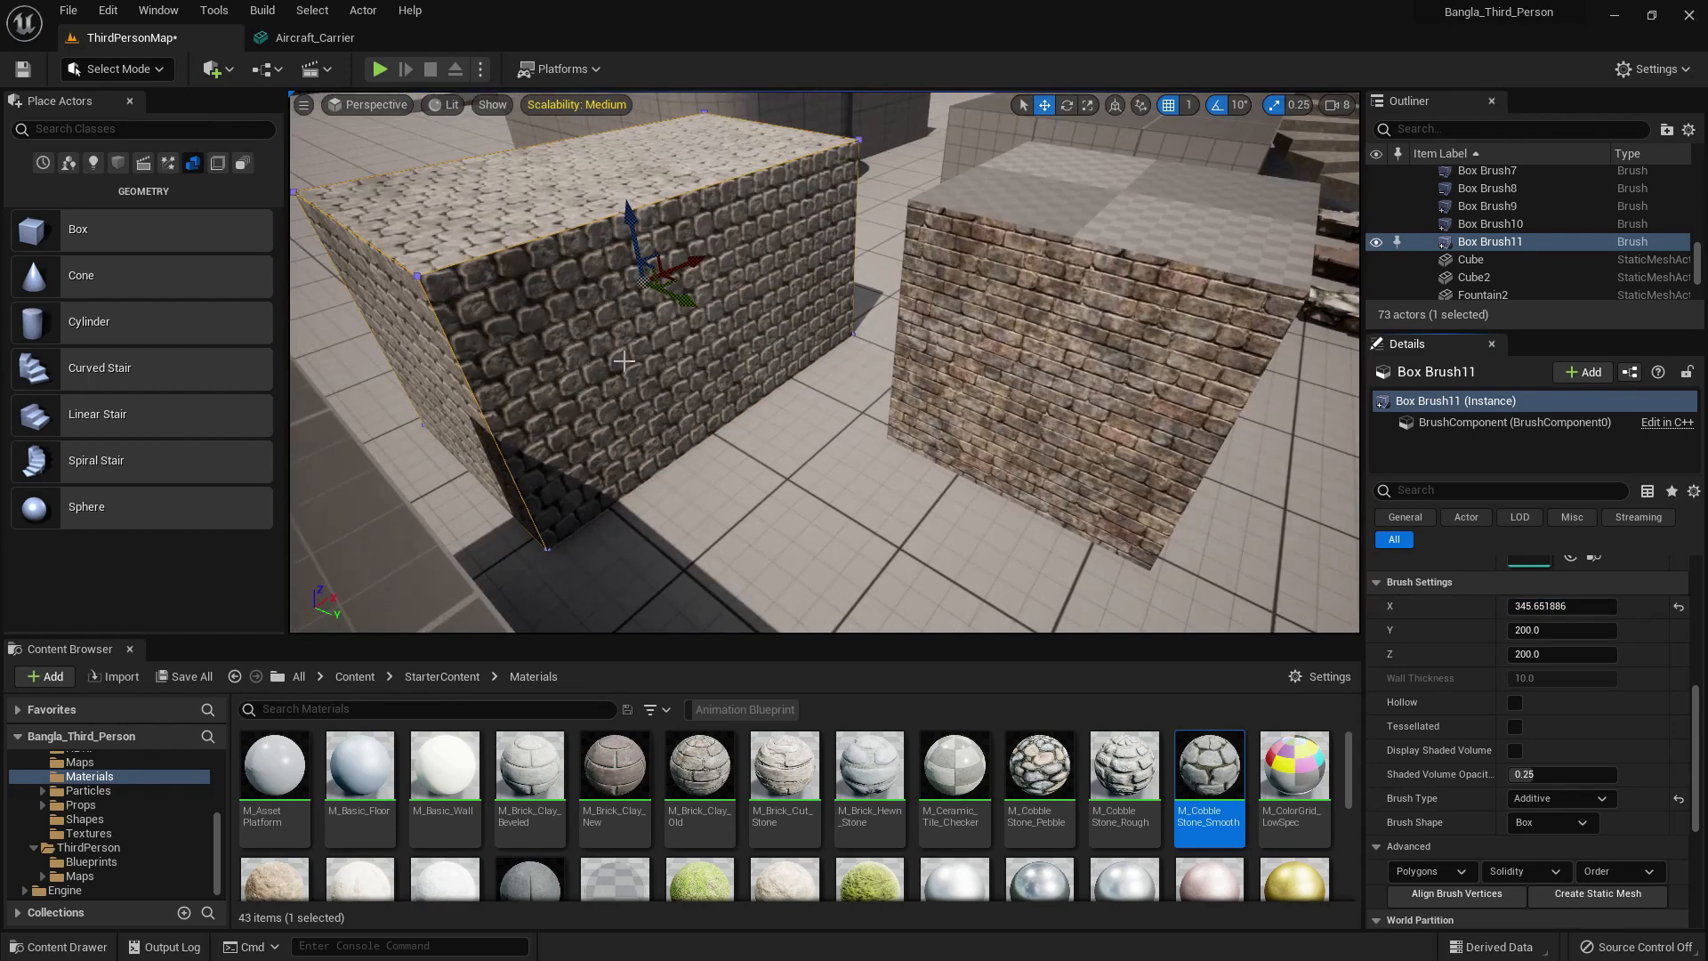
pyautogui.moveTo(1530, 606); pyautogui.dragTo(1606, 605)
pyautogui.scroll(-3, 872, 430)
# - Stretch the pebble-covered static mesh cube along Y and move it along the same axis away from the brick cube
pyautogui.moveTo(958, 403); pyautogui.dragTo(890, 398, button='right')
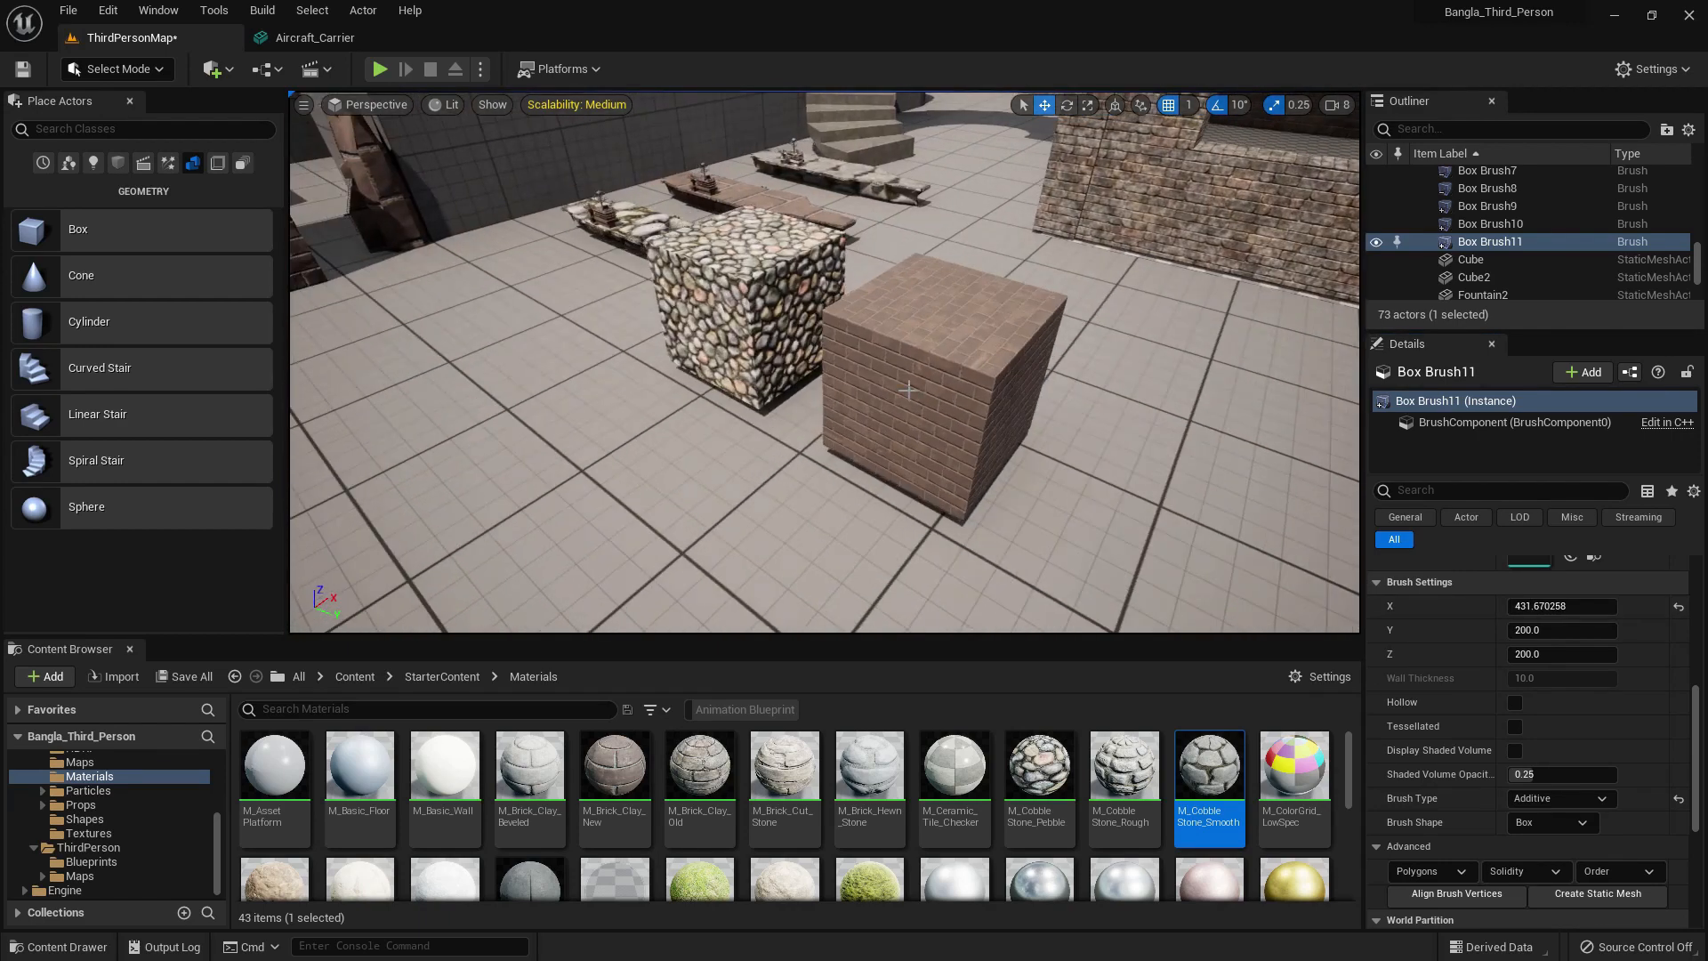
pyautogui.click(733, 311)
pyautogui.press('r')
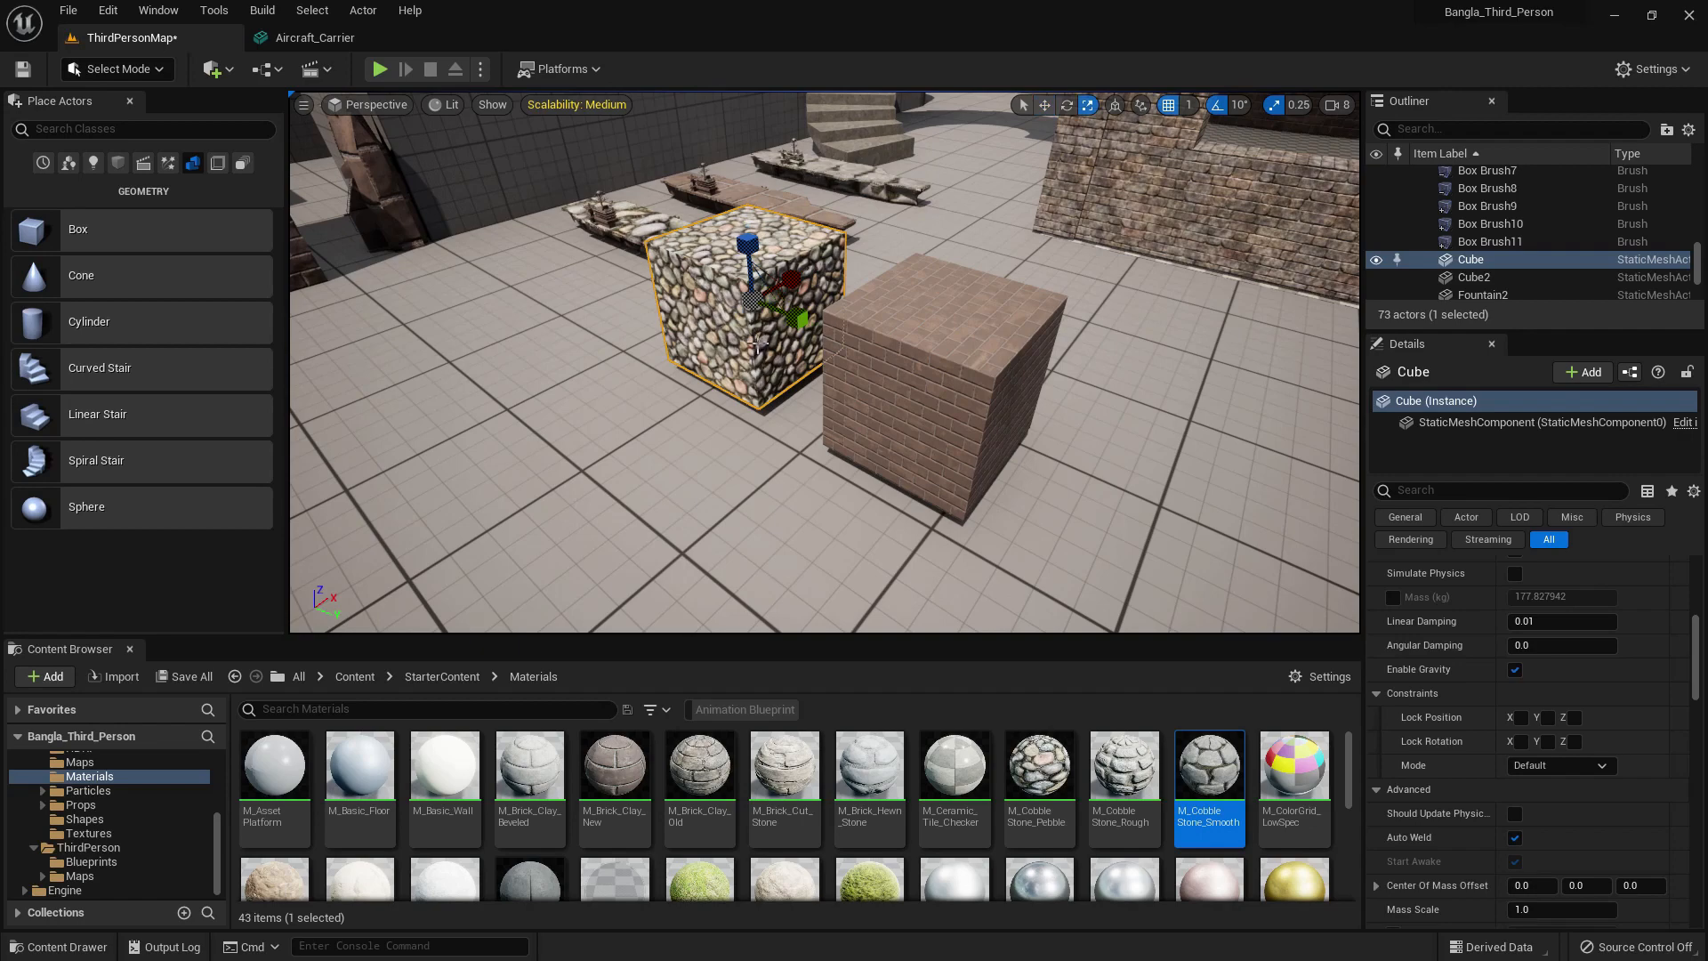
pyautogui.moveTo(796, 317); pyautogui.dragTo(864, 357)
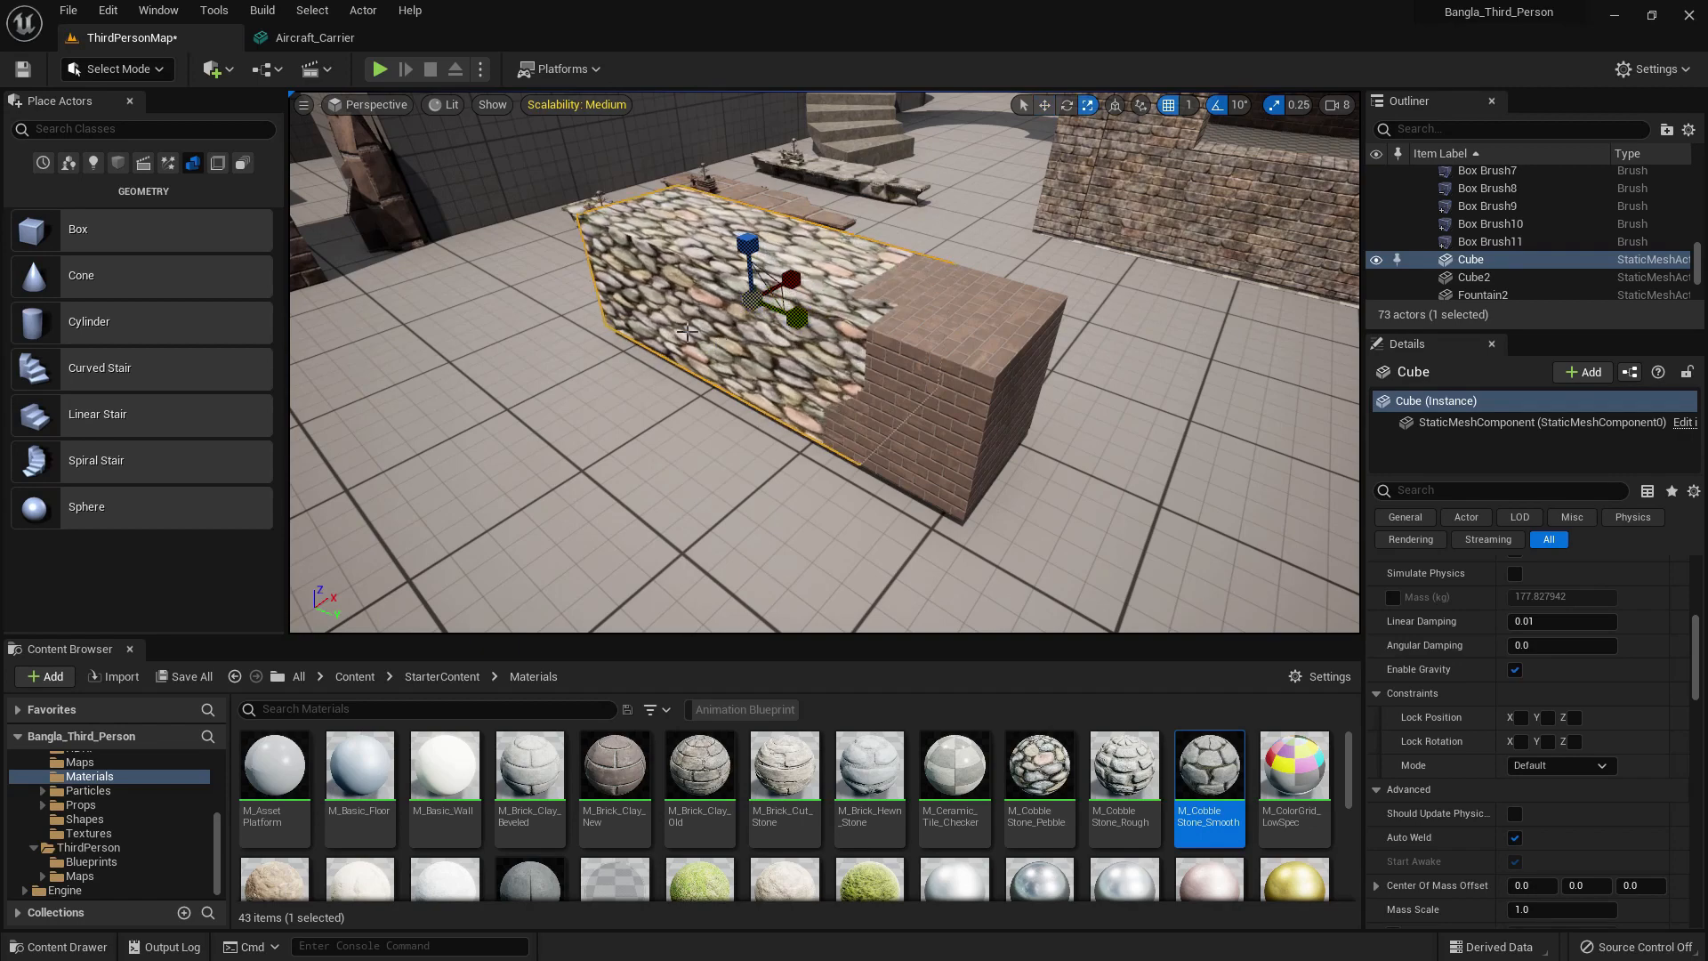
pyautogui.press('w')
pyautogui.moveTo(805, 318); pyautogui.dragTo(735, 284)
# - Select the long side face of the cobblestone box brush and look through its settings for surface pan, rotate and scale options
pyautogui.moveTo(639, 388)
pyautogui.mouseDown(button='right')
pyautogui.moveTo(587, 392)
pyautogui.moveTo(628, 390)
pyautogui.mouseUp(button='right')
pyautogui.scroll(3, 623, 399)
pyautogui.click(638, 384)
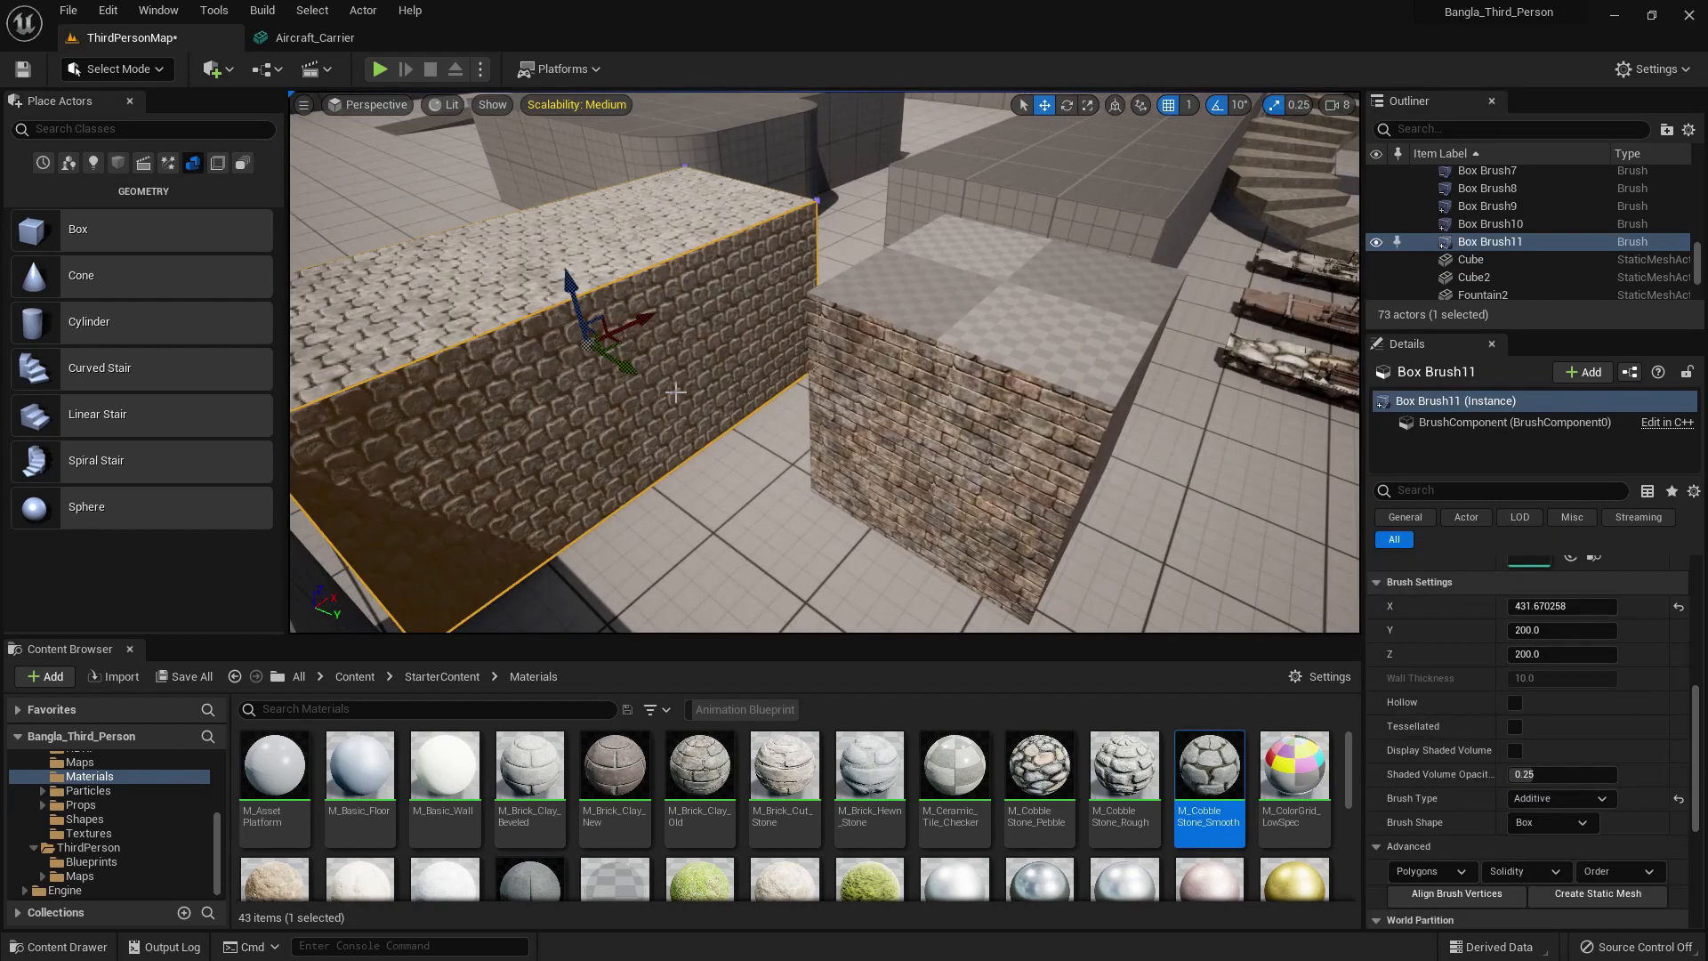
pyautogui.scroll(-4, 638, 385)
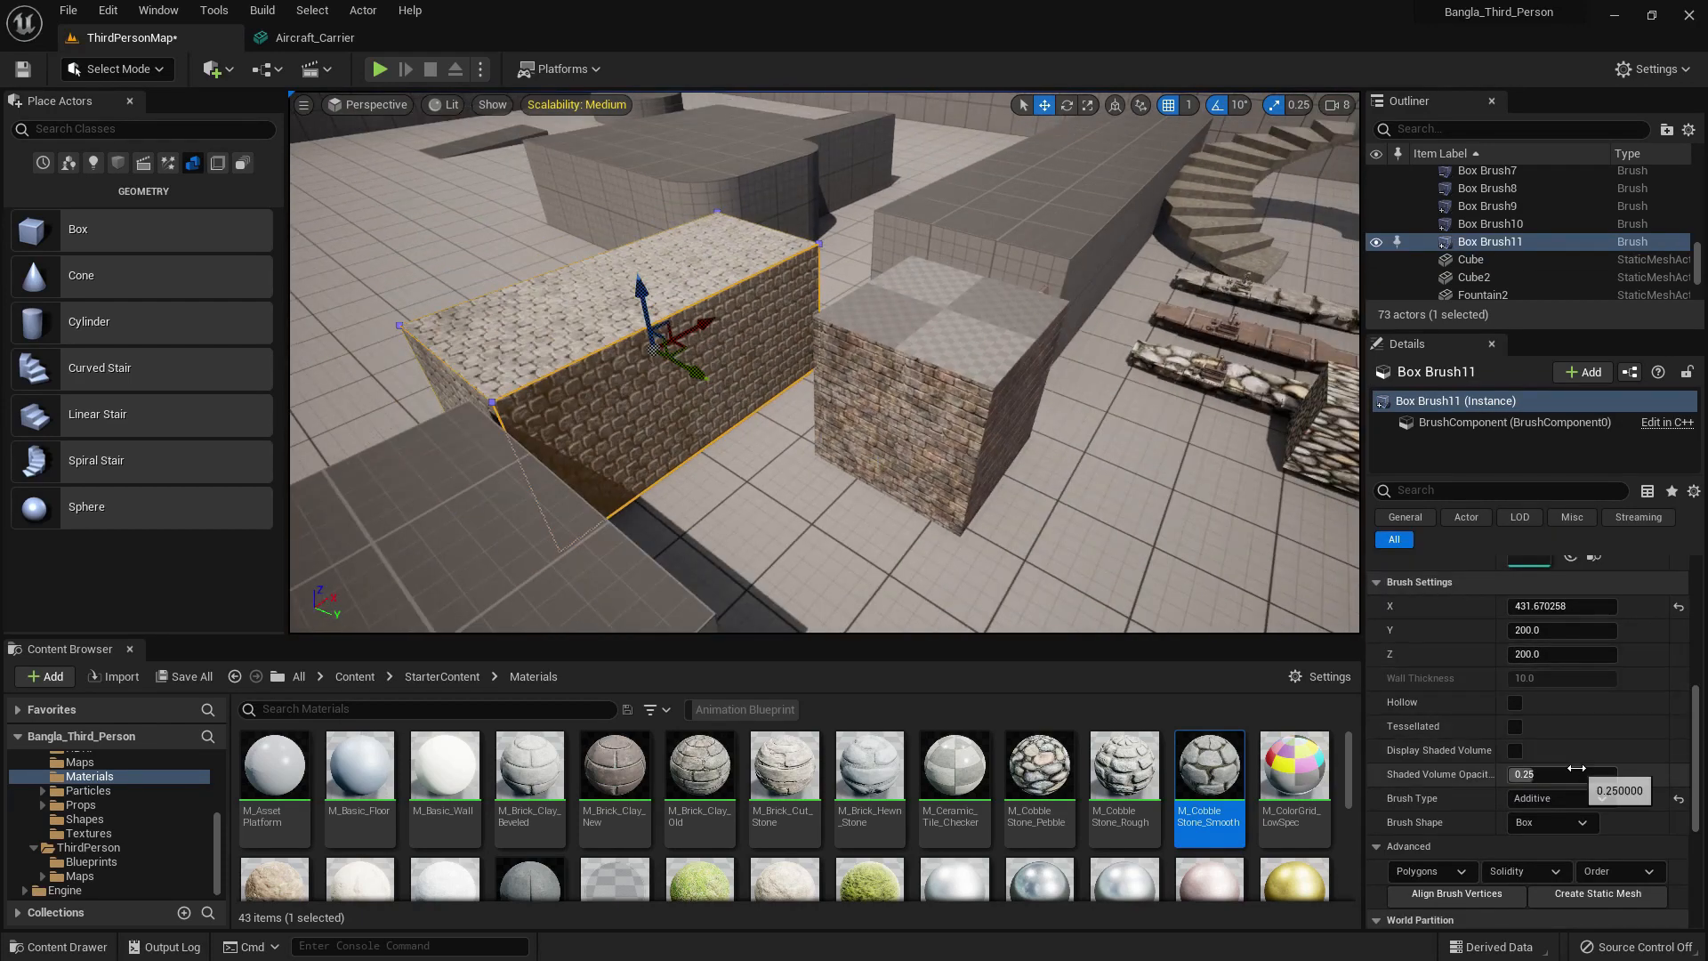
pyautogui.scroll(-5, 1579, 756)
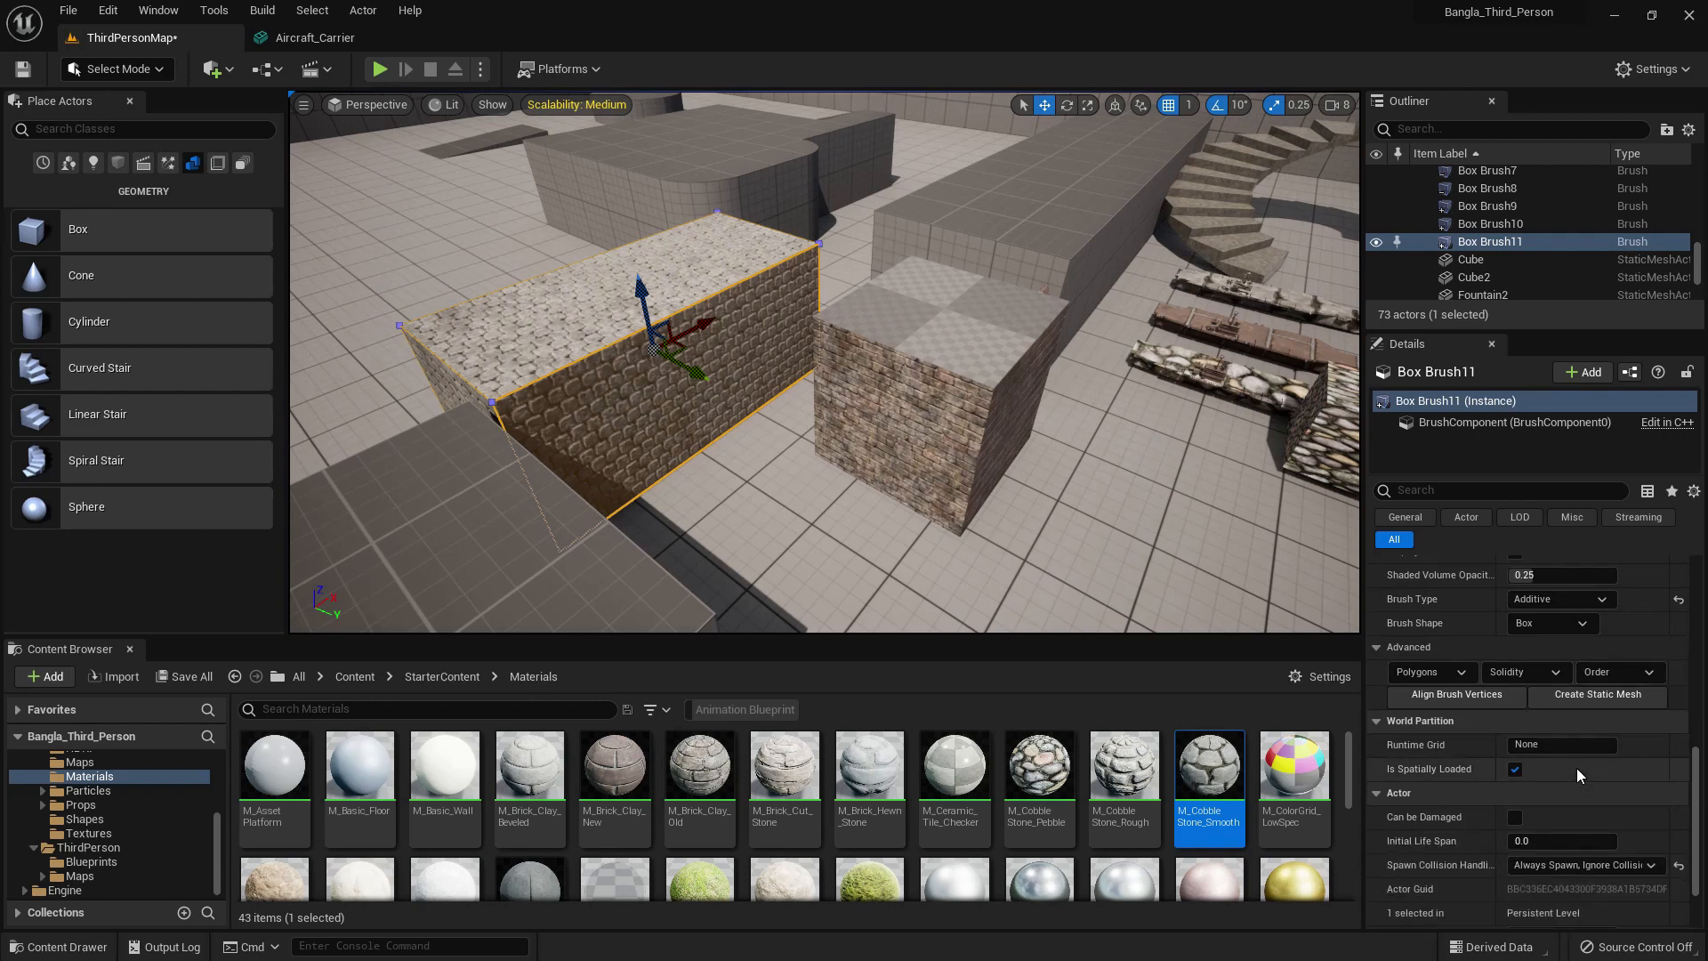
pyautogui.scroll(-2, 1582, 738)
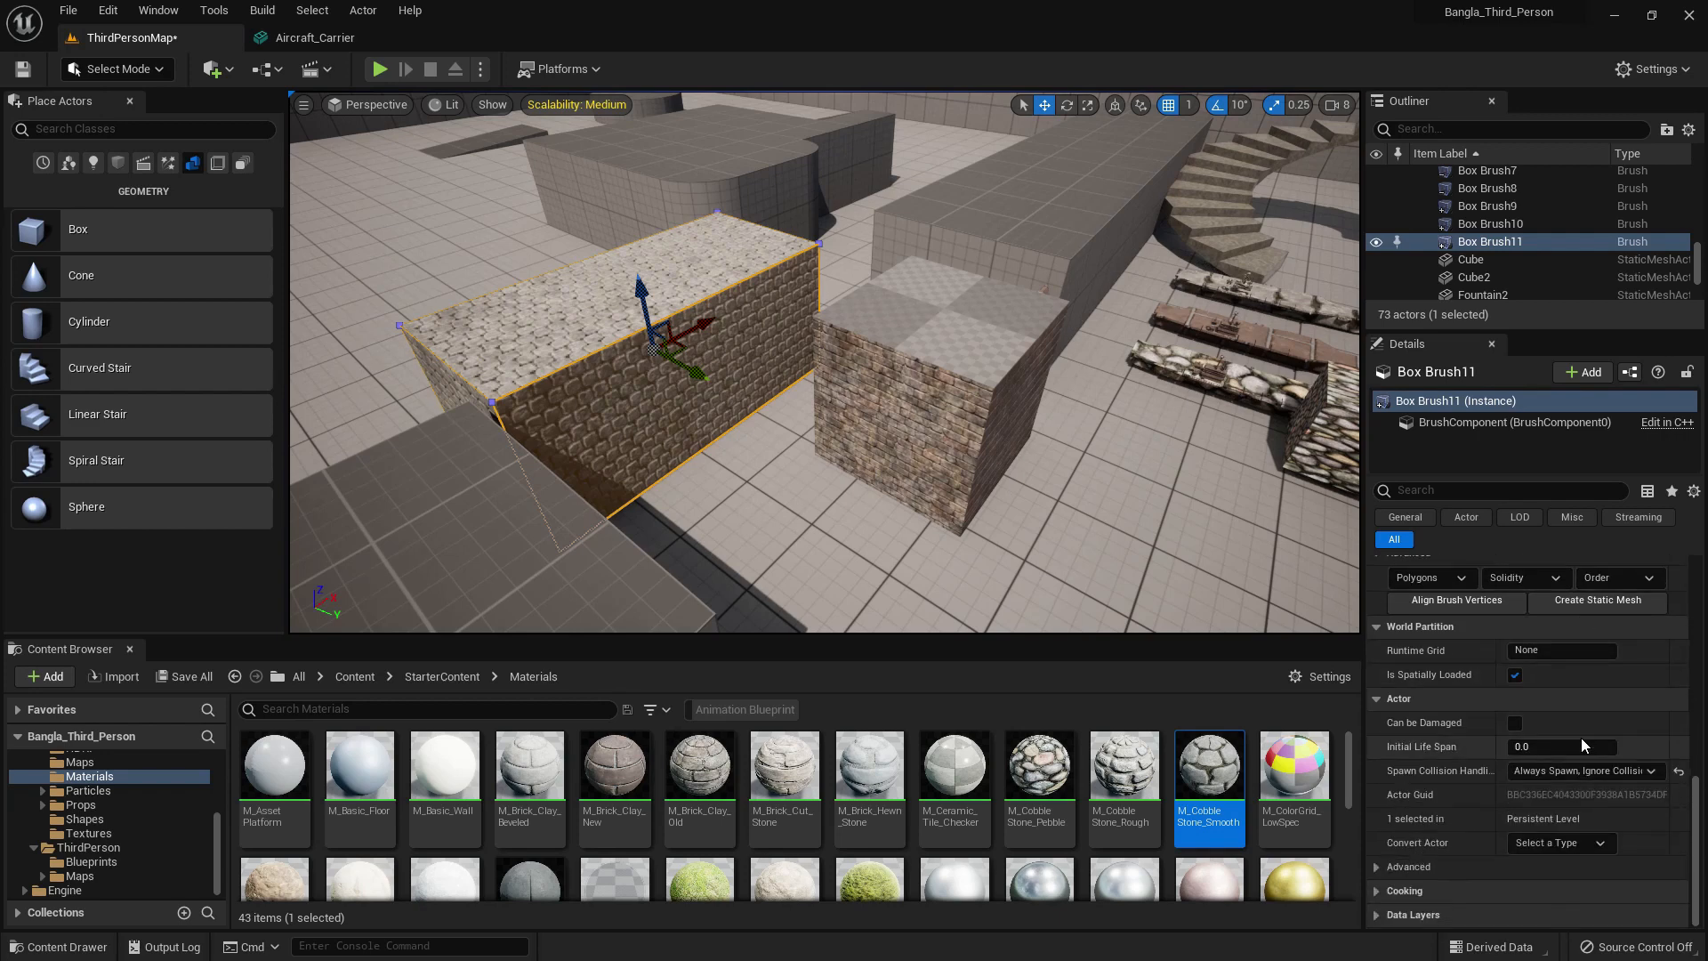
pyautogui.scroll(7, 1581, 739)
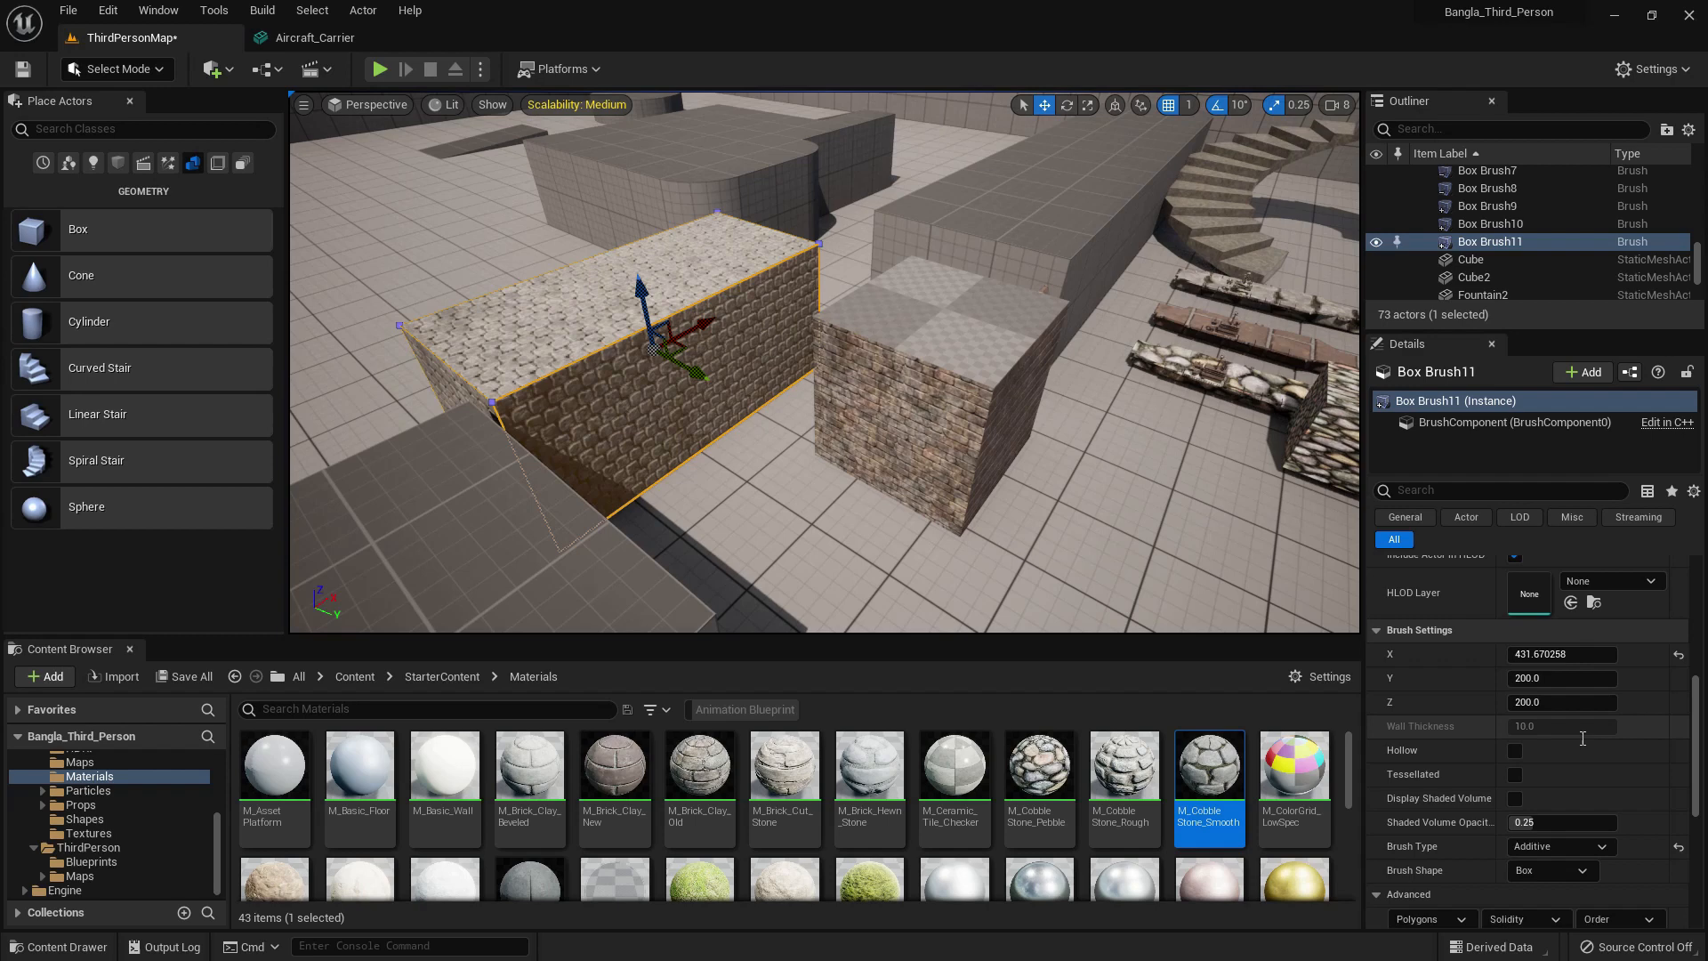
pyautogui.scroll(-1, 1582, 739)
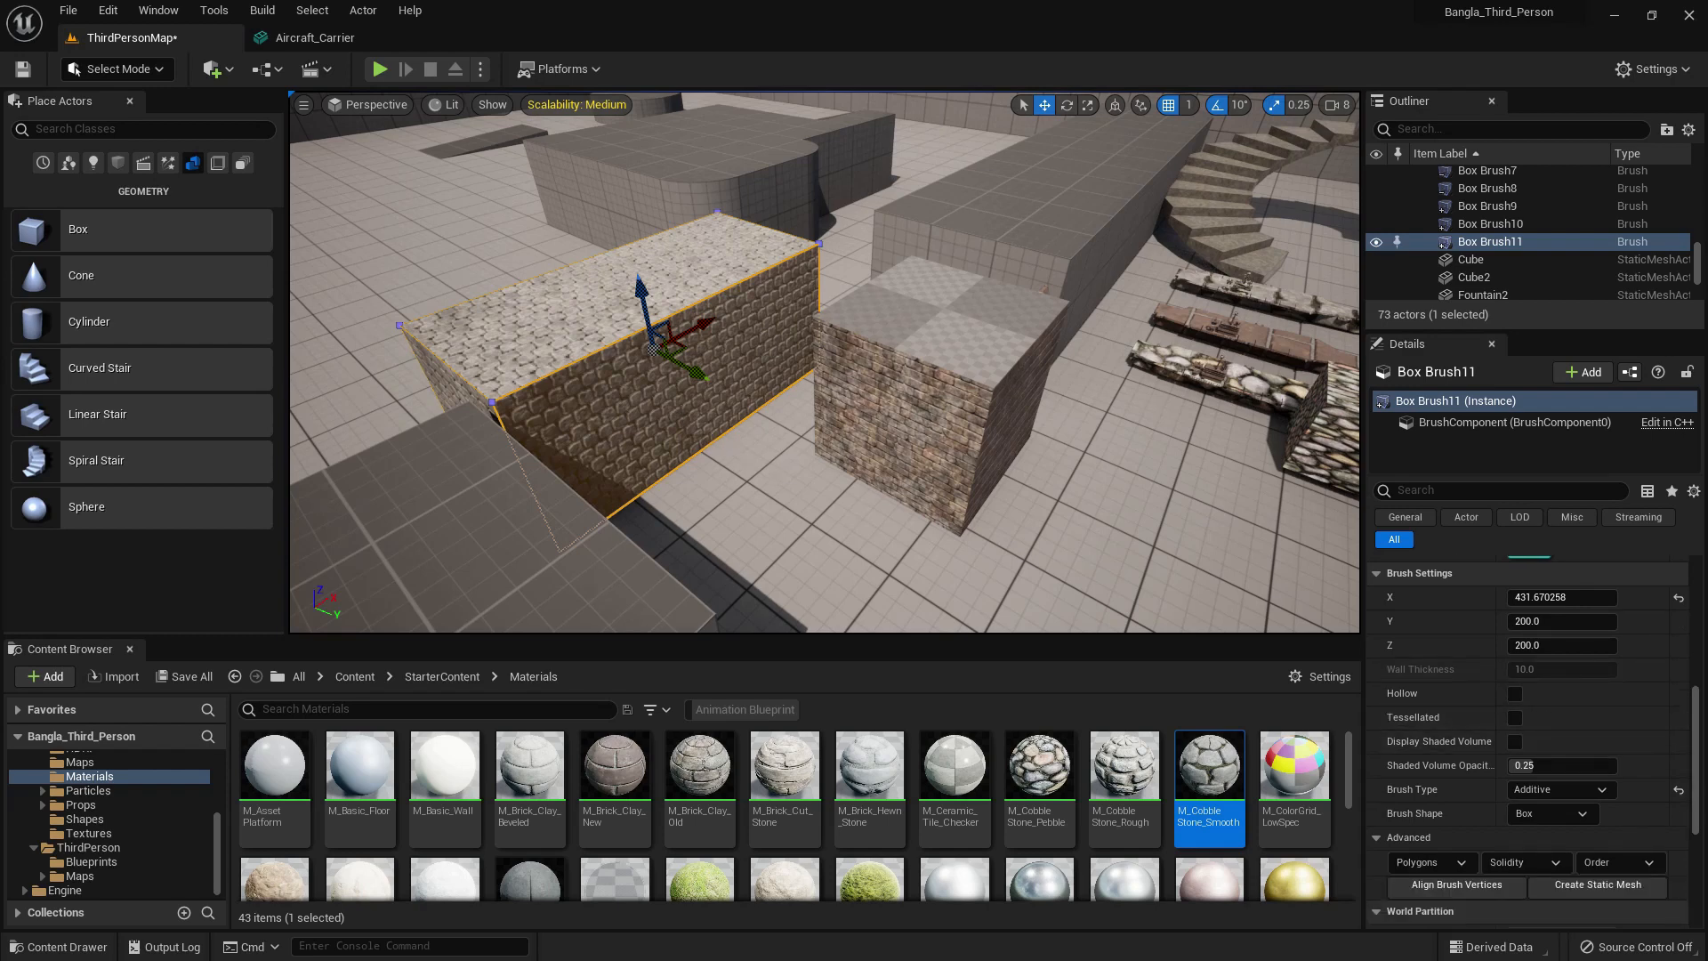
pyautogui.scroll(2, 1550, 708)
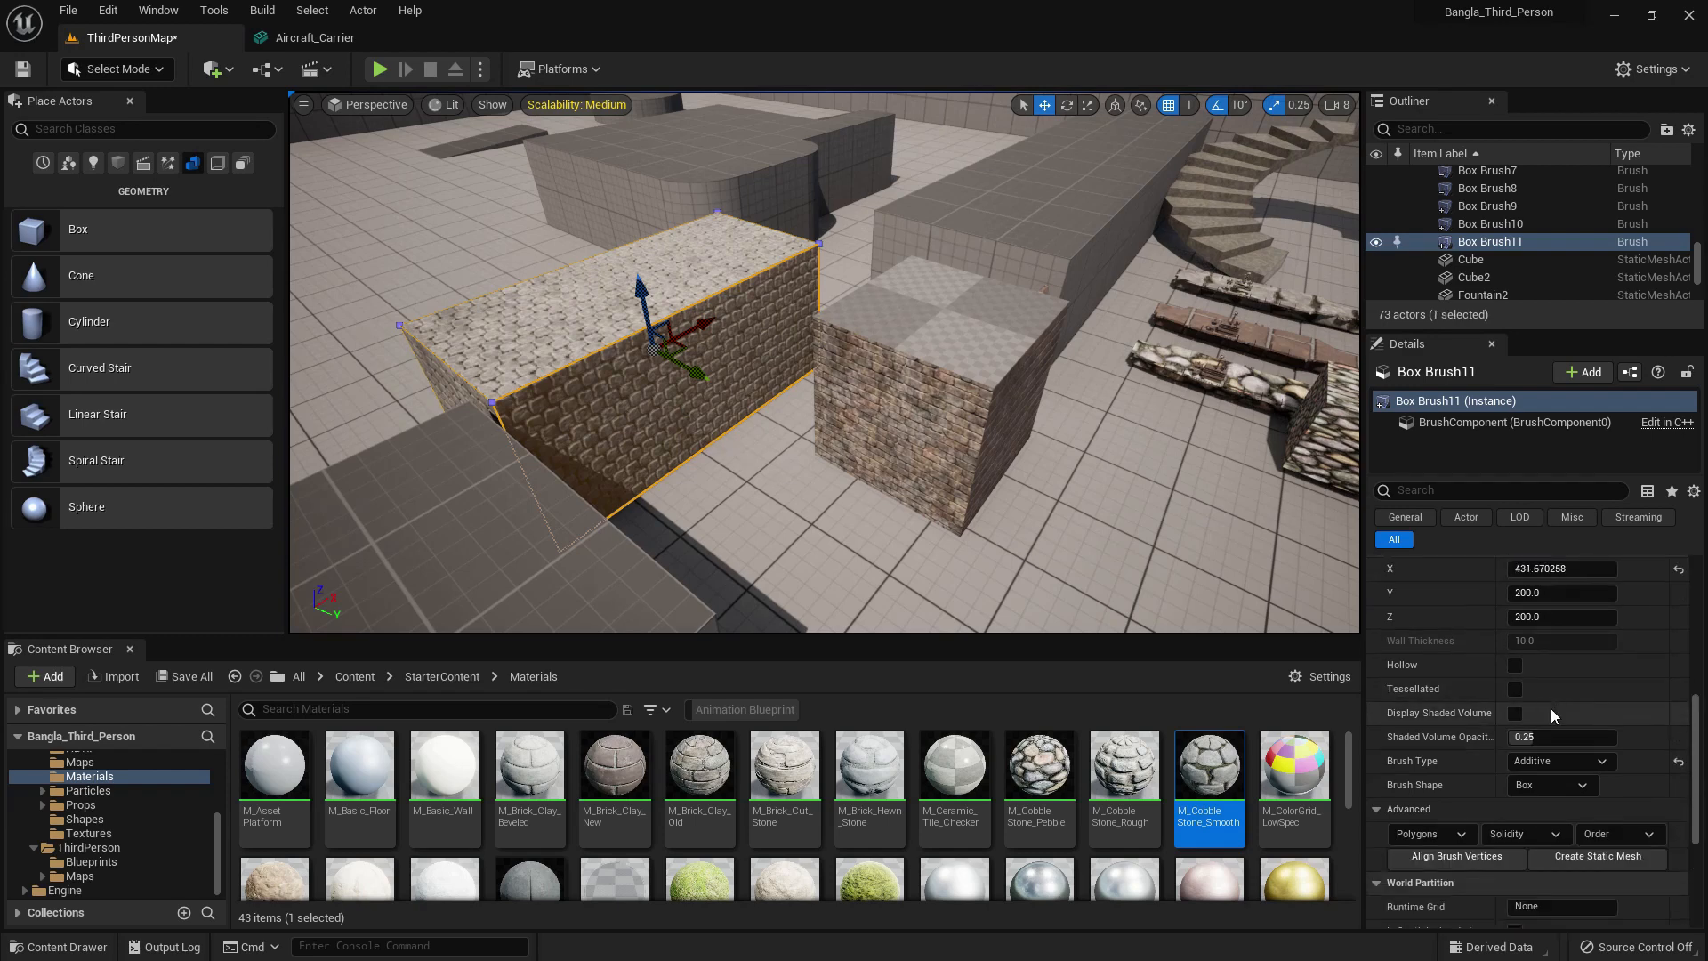
pyautogui.scroll(7, 1551, 708)
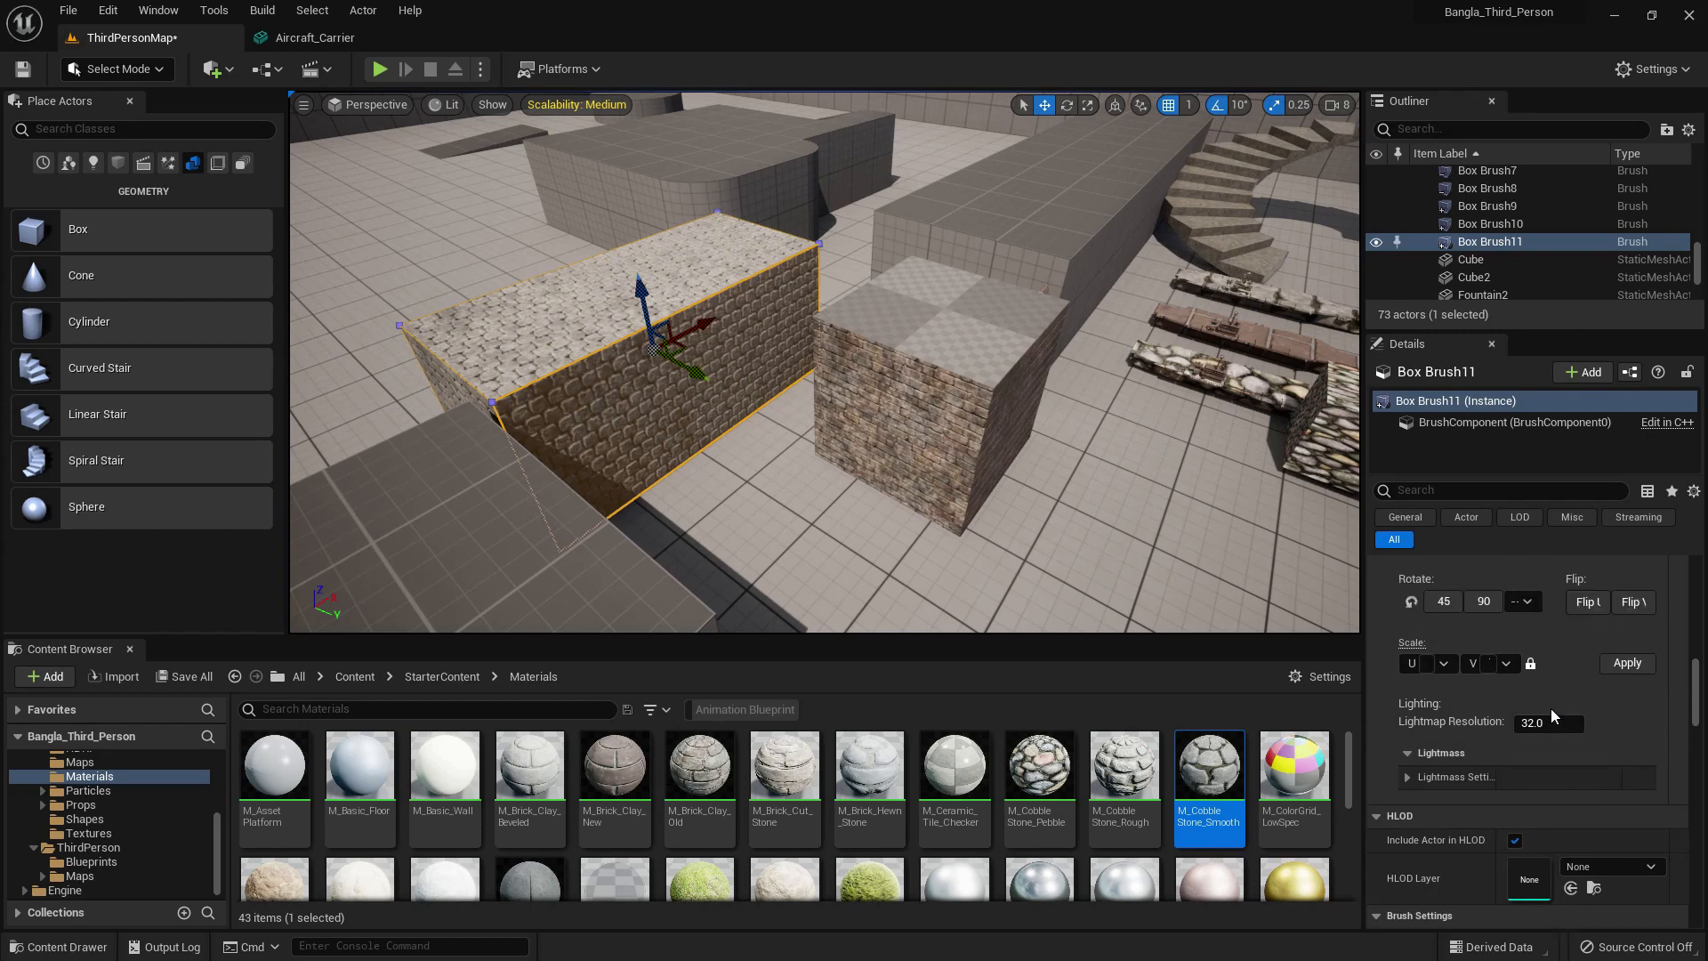
pyautogui.scroll(1, 1551, 708)
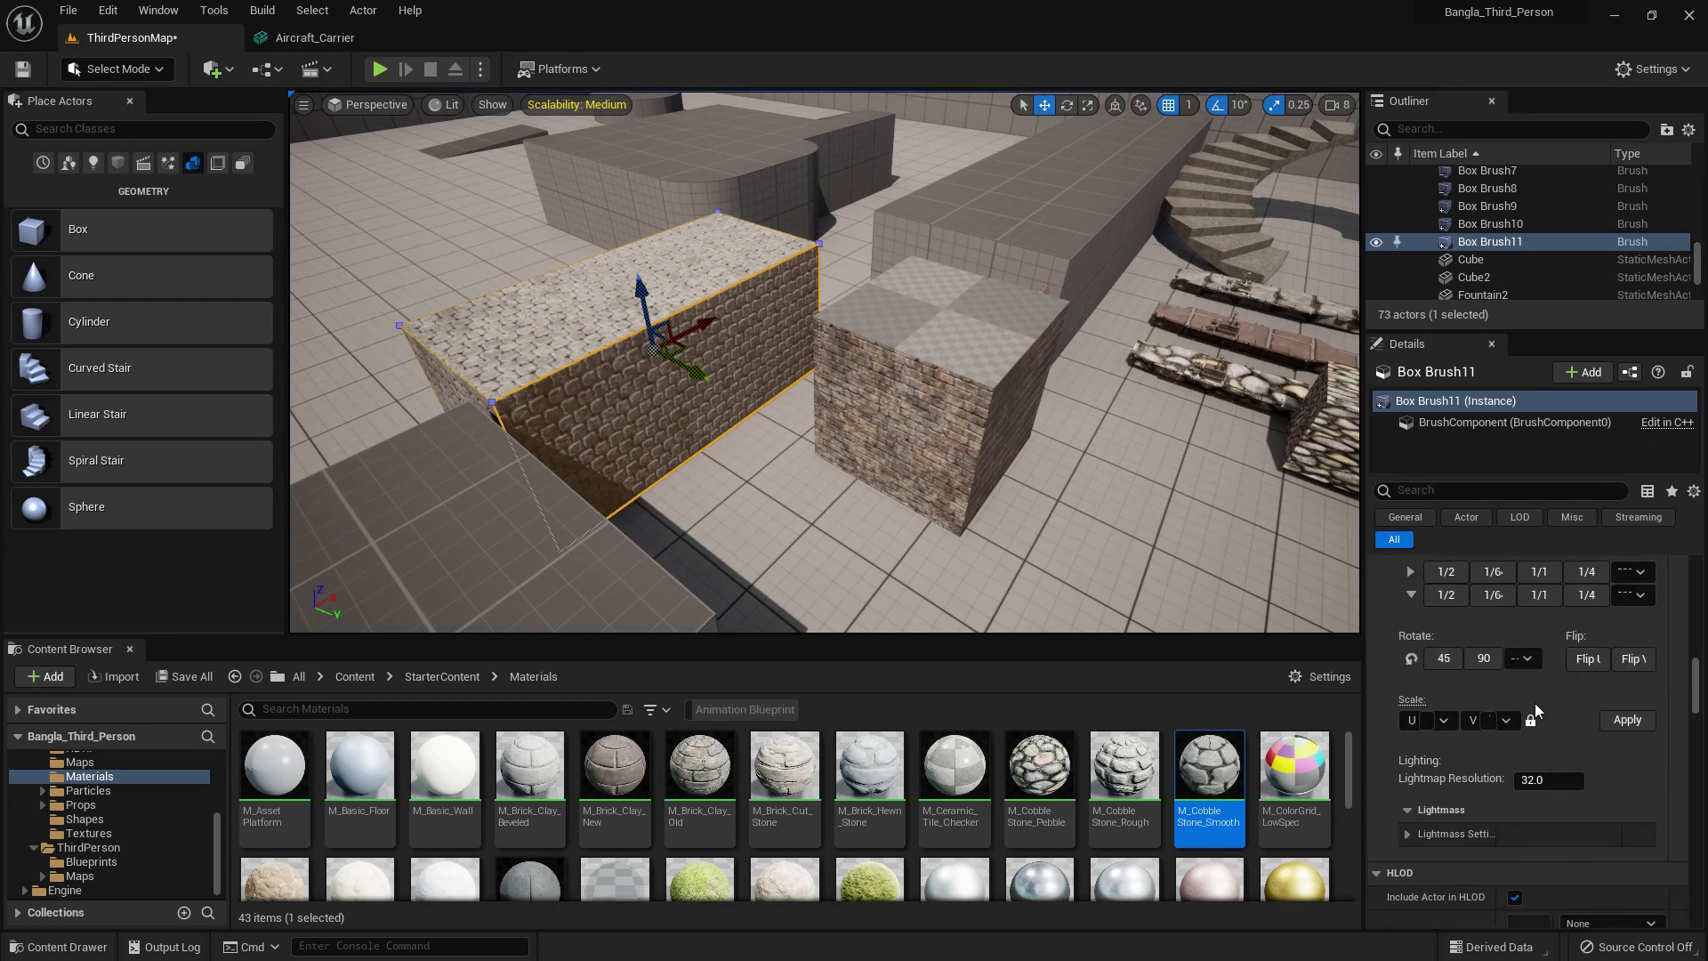
pyautogui.scroll(1, 1534, 703)
pyautogui.scroll(2, 741, 410)
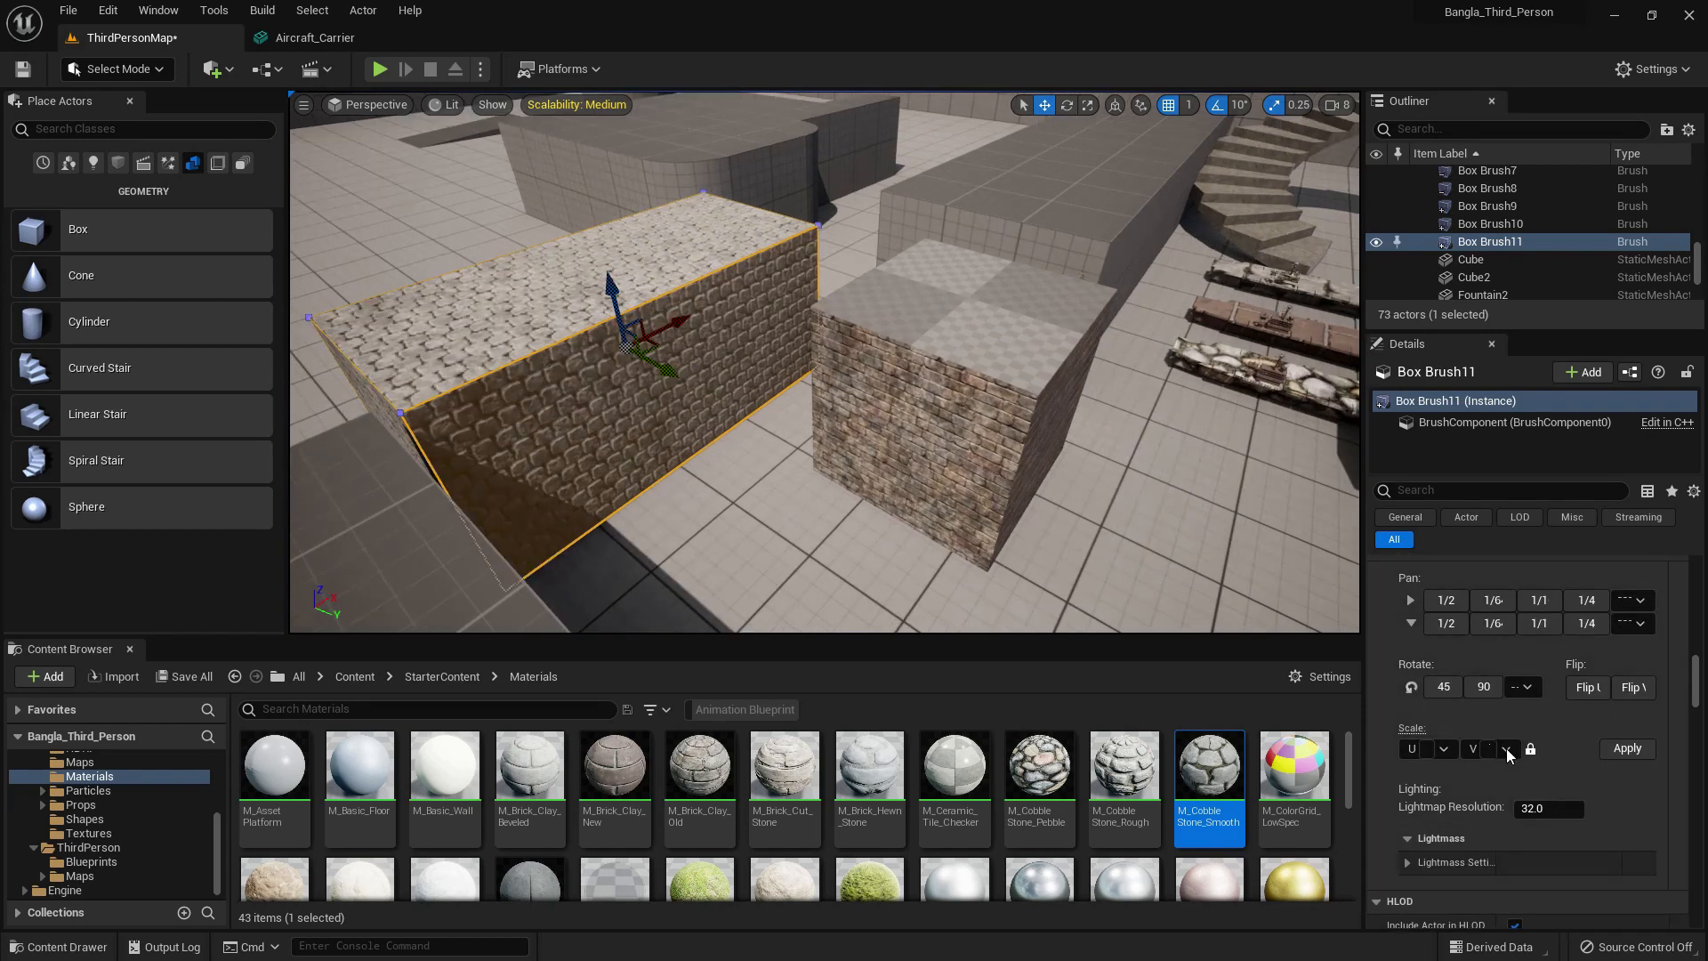
# - Rotate the selected cobblestone face's texture in 45-degree increments, flip it in V, and widen the details area to show the full surface options
pyautogui.click(1450, 691)
pyautogui.click(1443, 693)
pyautogui.click(1435, 692)
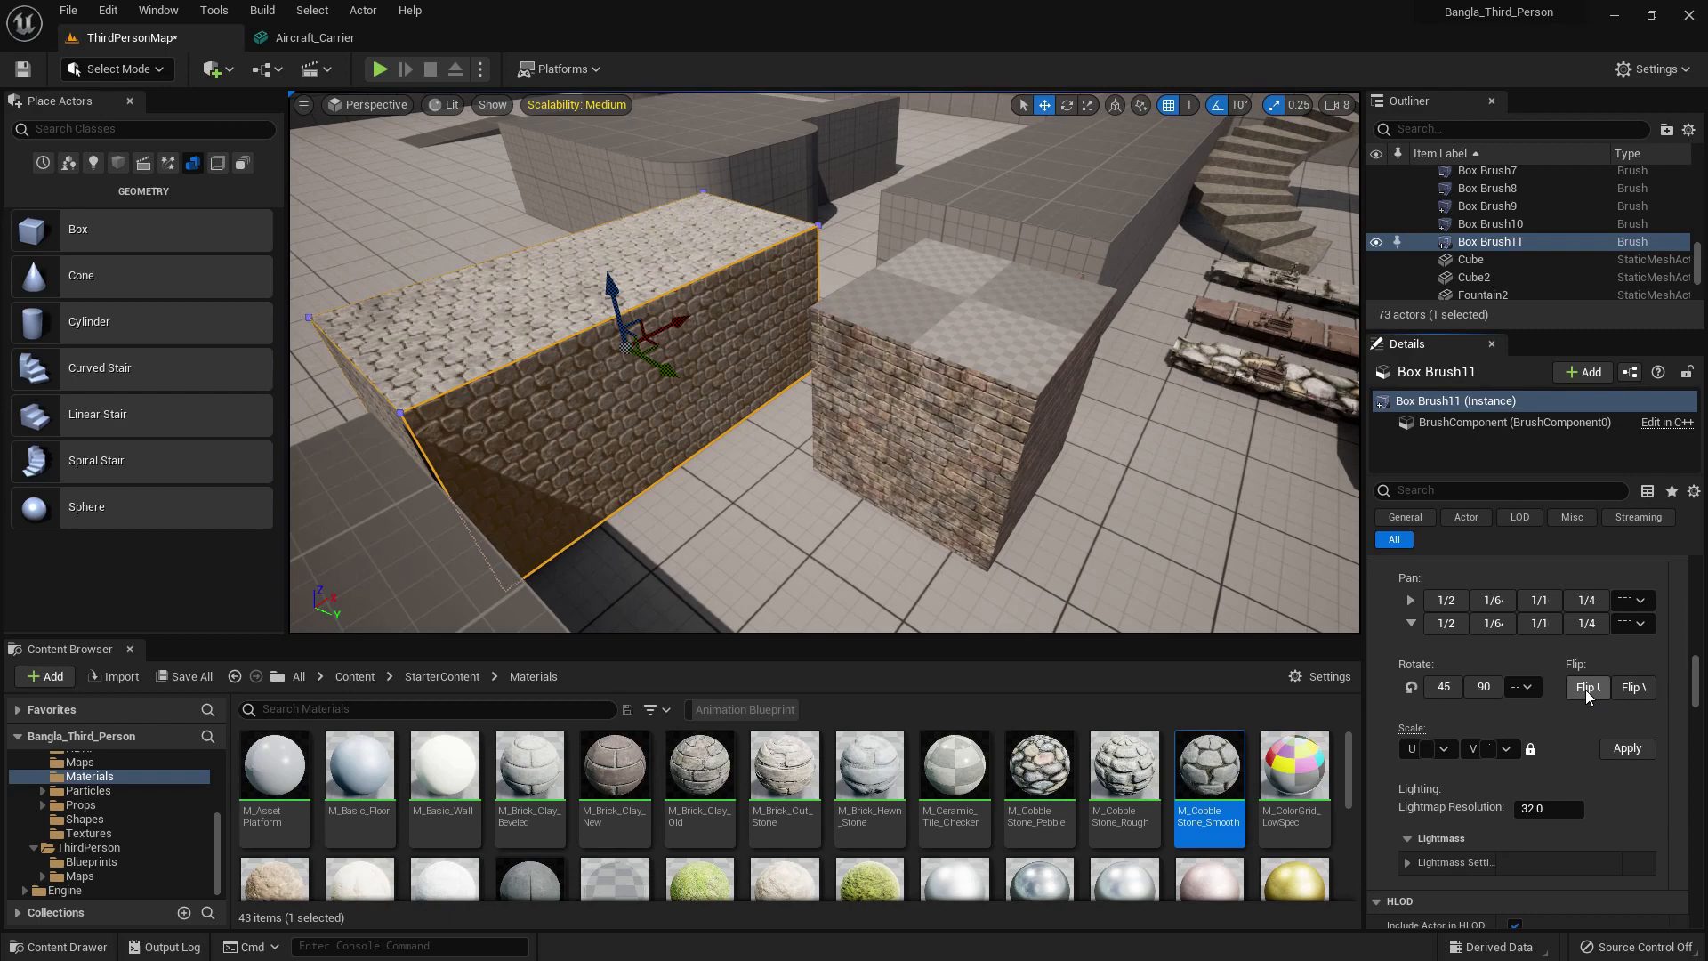
pyautogui.click(1633, 688)
pyautogui.moveTo(1364, 687); pyautogui.dragTo(1305, 690)
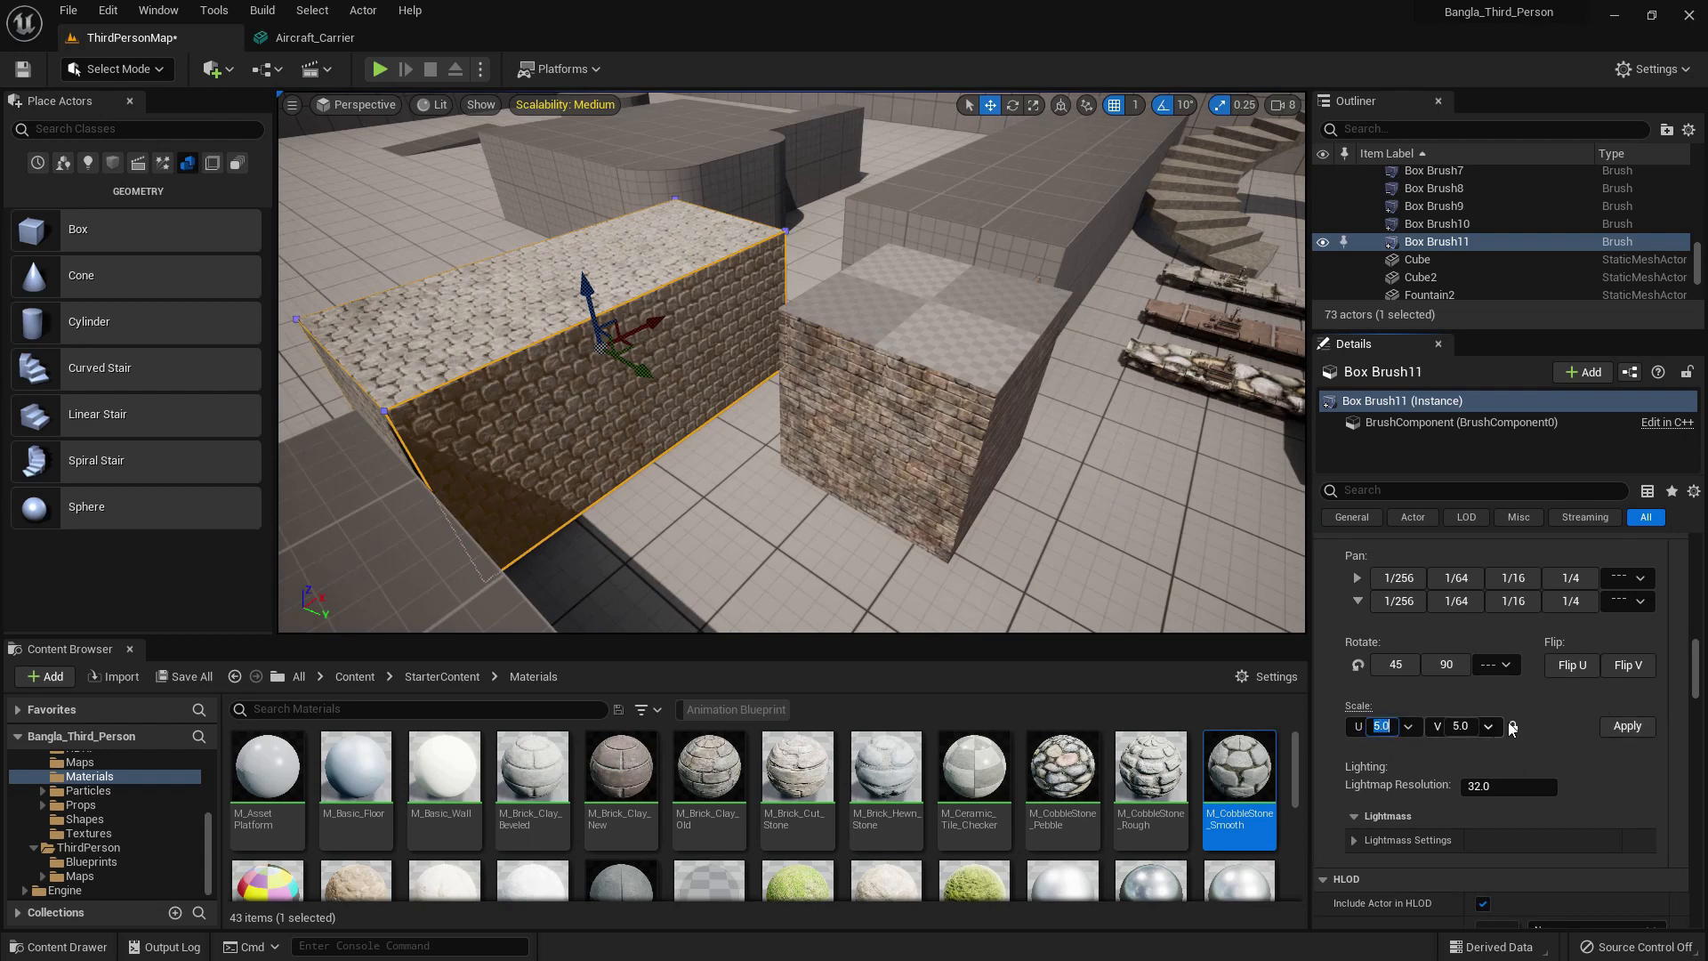
# - Apply a non-uniform texture scale of U 5.0 and V 1.0 to the selected side face of the cobblestone box brush
pyautogui.click(1461, 726)
pyautogui.press('Return')
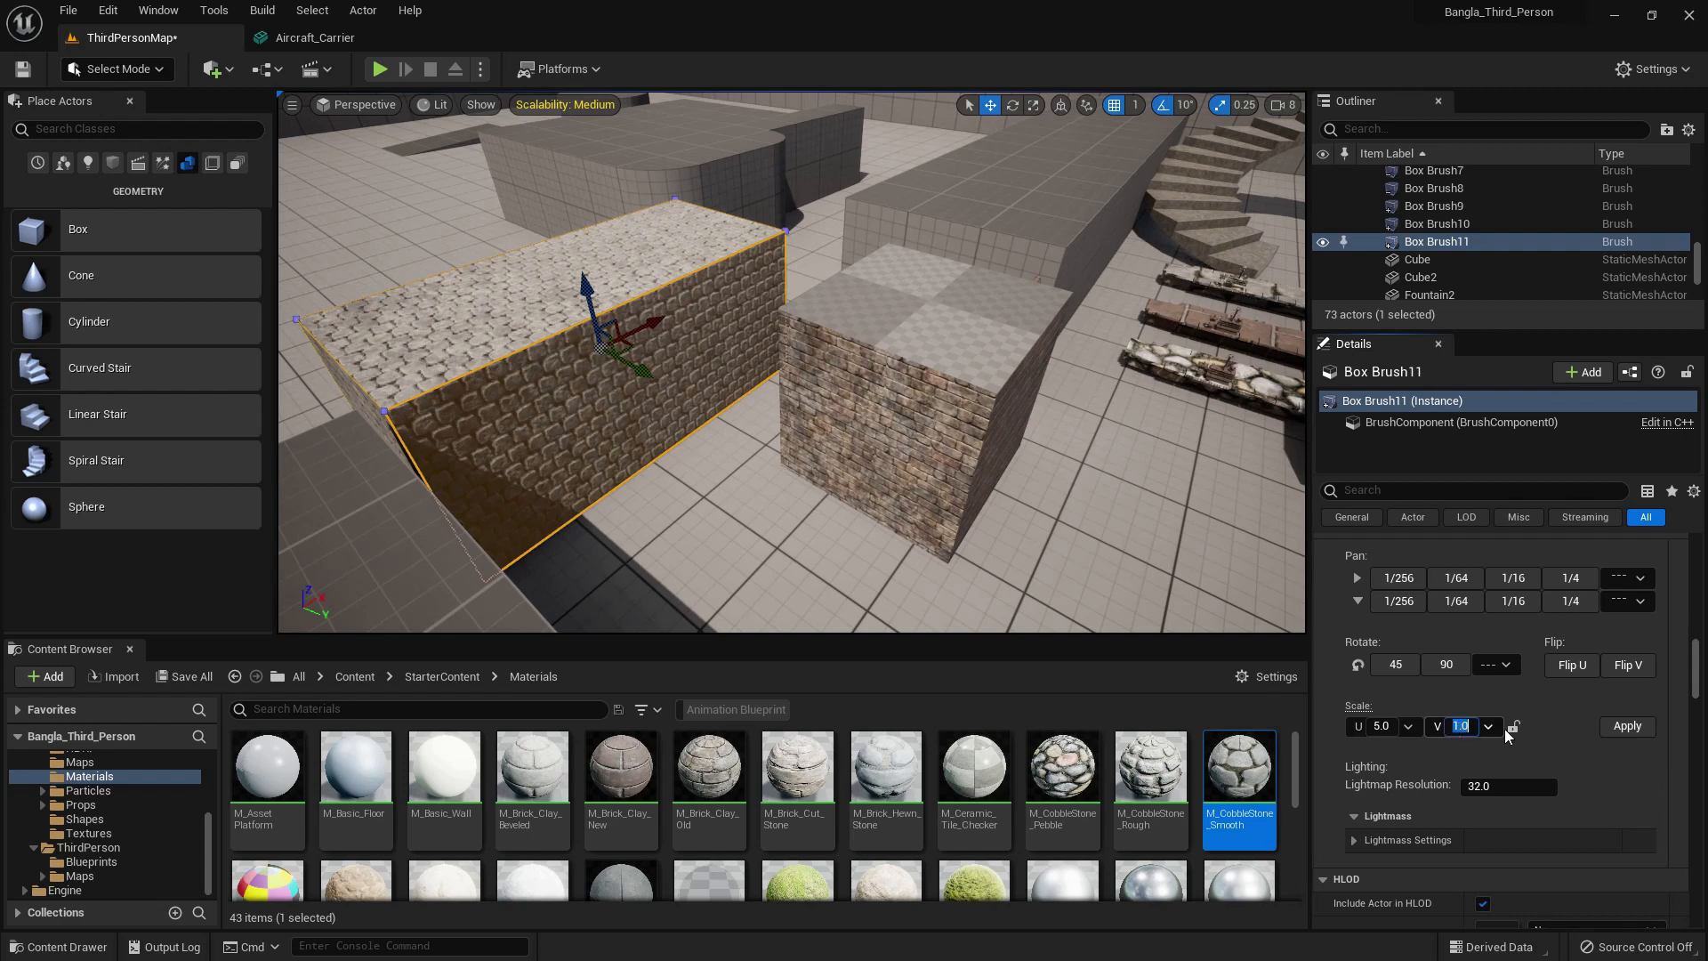
pyautogui.click(1627, 726)
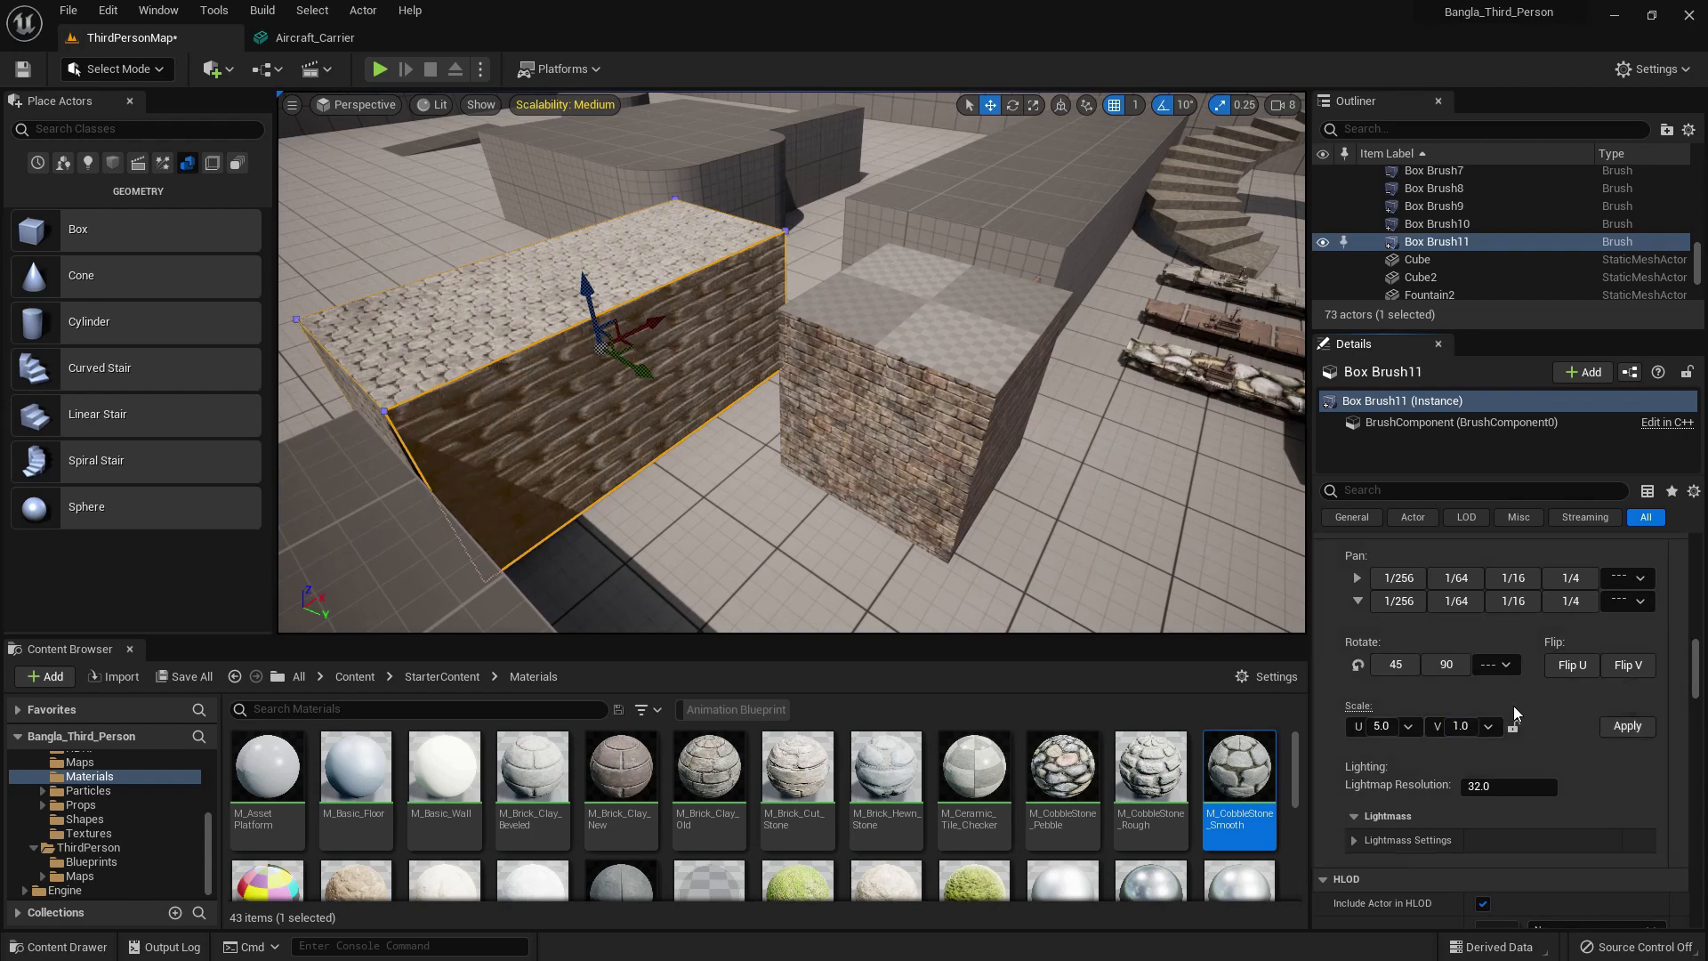
# - Set both the U and V texture scale of the box brush's selected side face to 0.1 and apply it
pyautogui.click(1390, 726)
pyautogui.write('.1')
pyautogui.press('Return')
pyautogui.click(1464, 728)
pyautogui.write('.1')
pyautogui.press('Return')
pyautogui.click(1616, 728)
pyautogui.scroll(6, 523, 400)
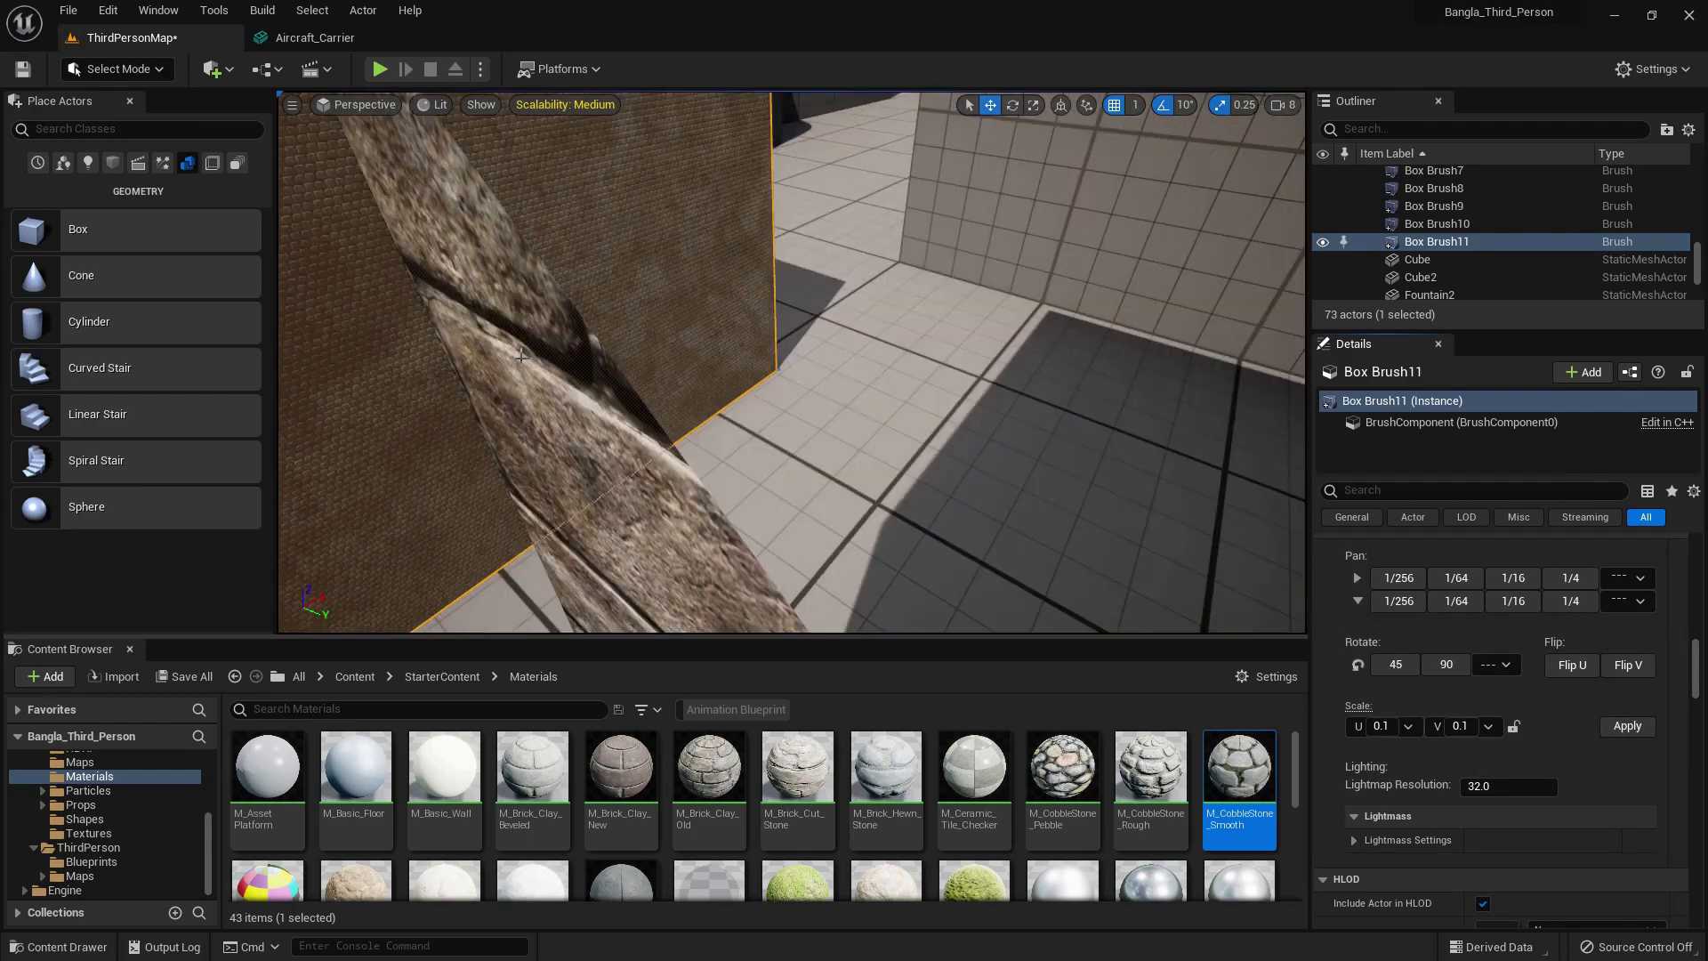
pyautogui.scroll(-8, 516, 356)
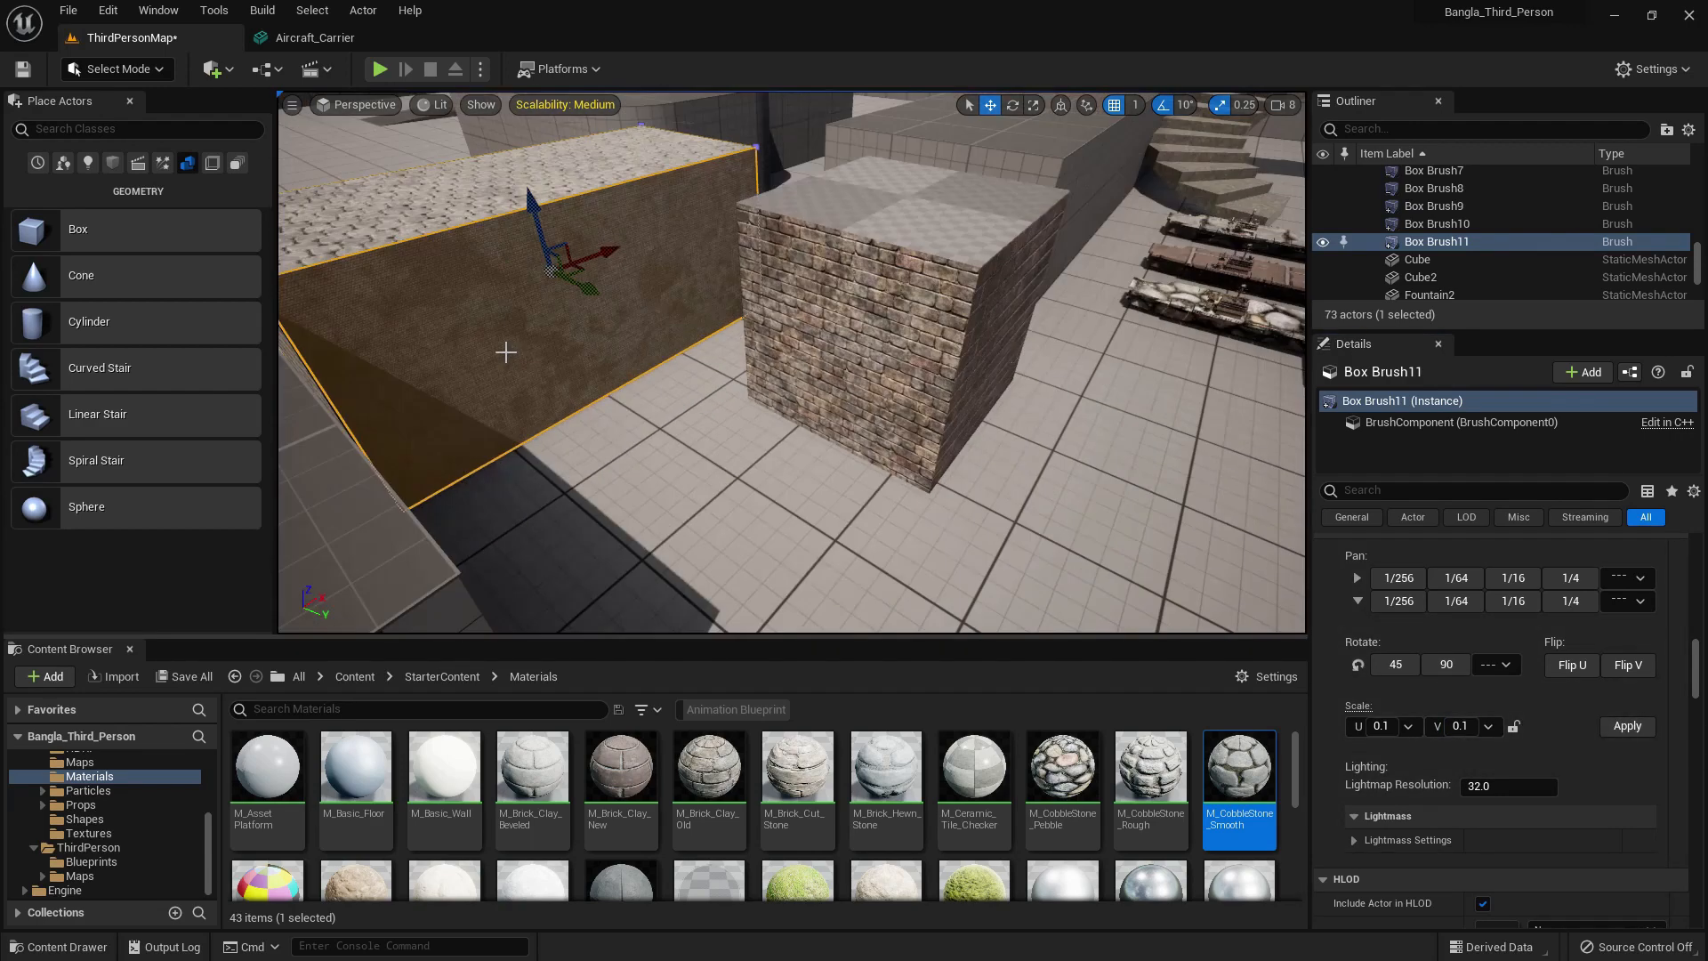
pyautogui.scroll(4, 505, 353)
pyautogui.moveTo(505, 352); pyautogui.dragTo(416, 308, button='middle')
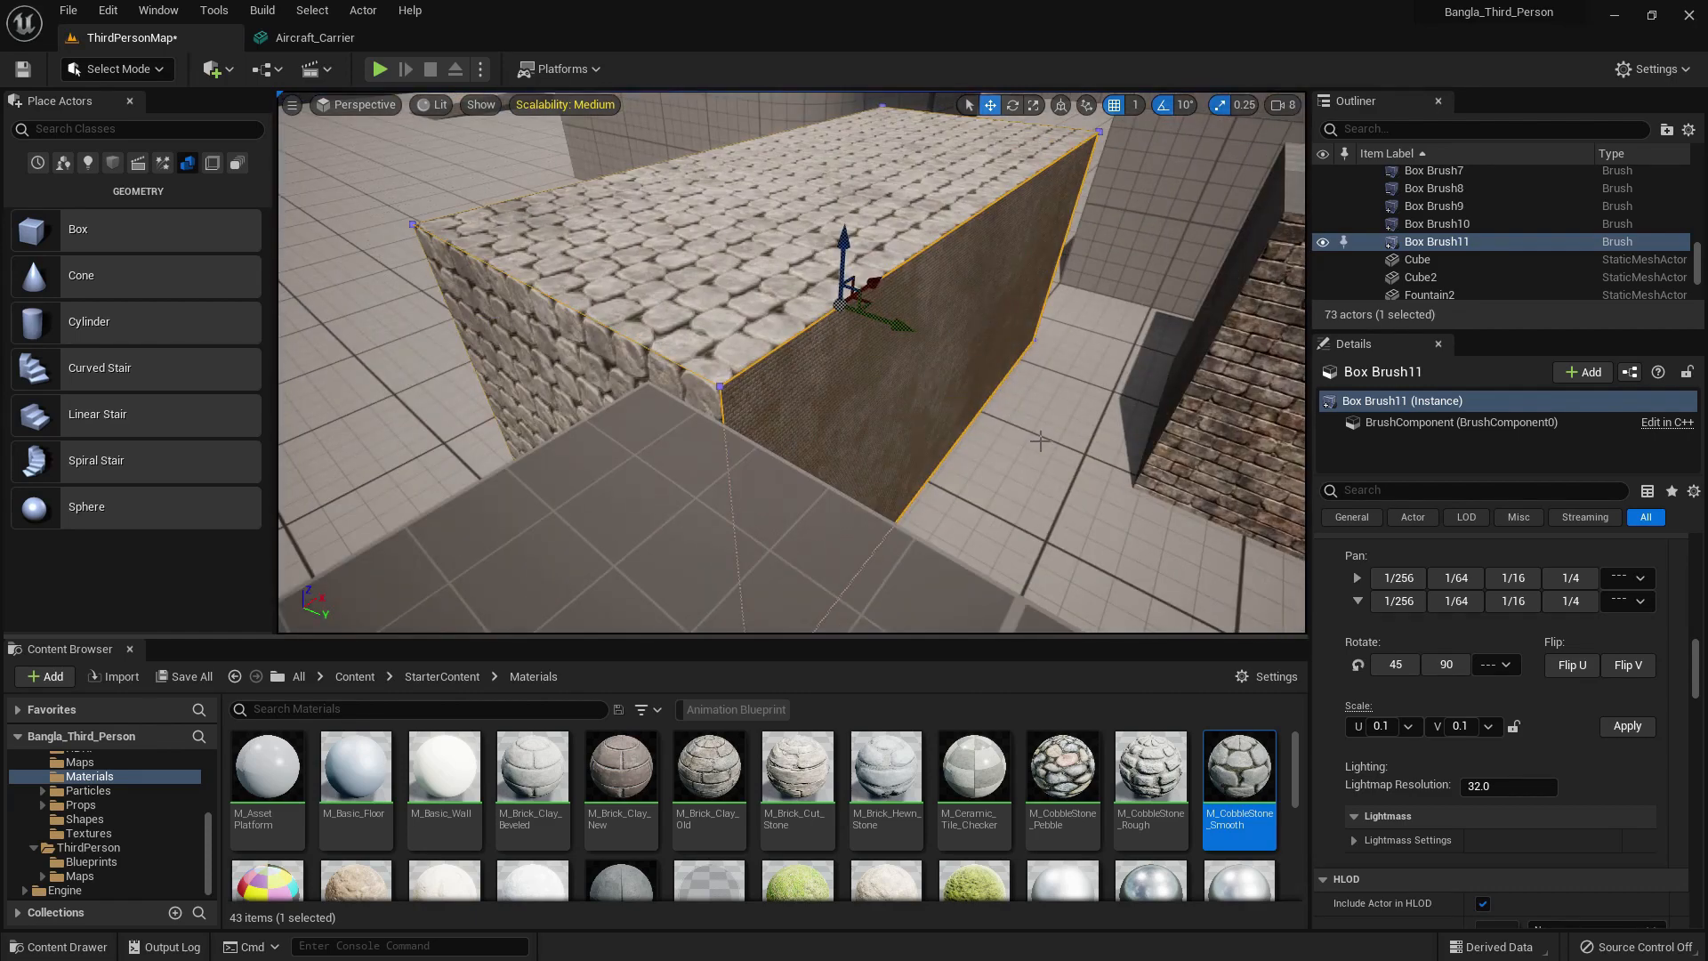
pyautogui.scroll(-2, 1040, 441)
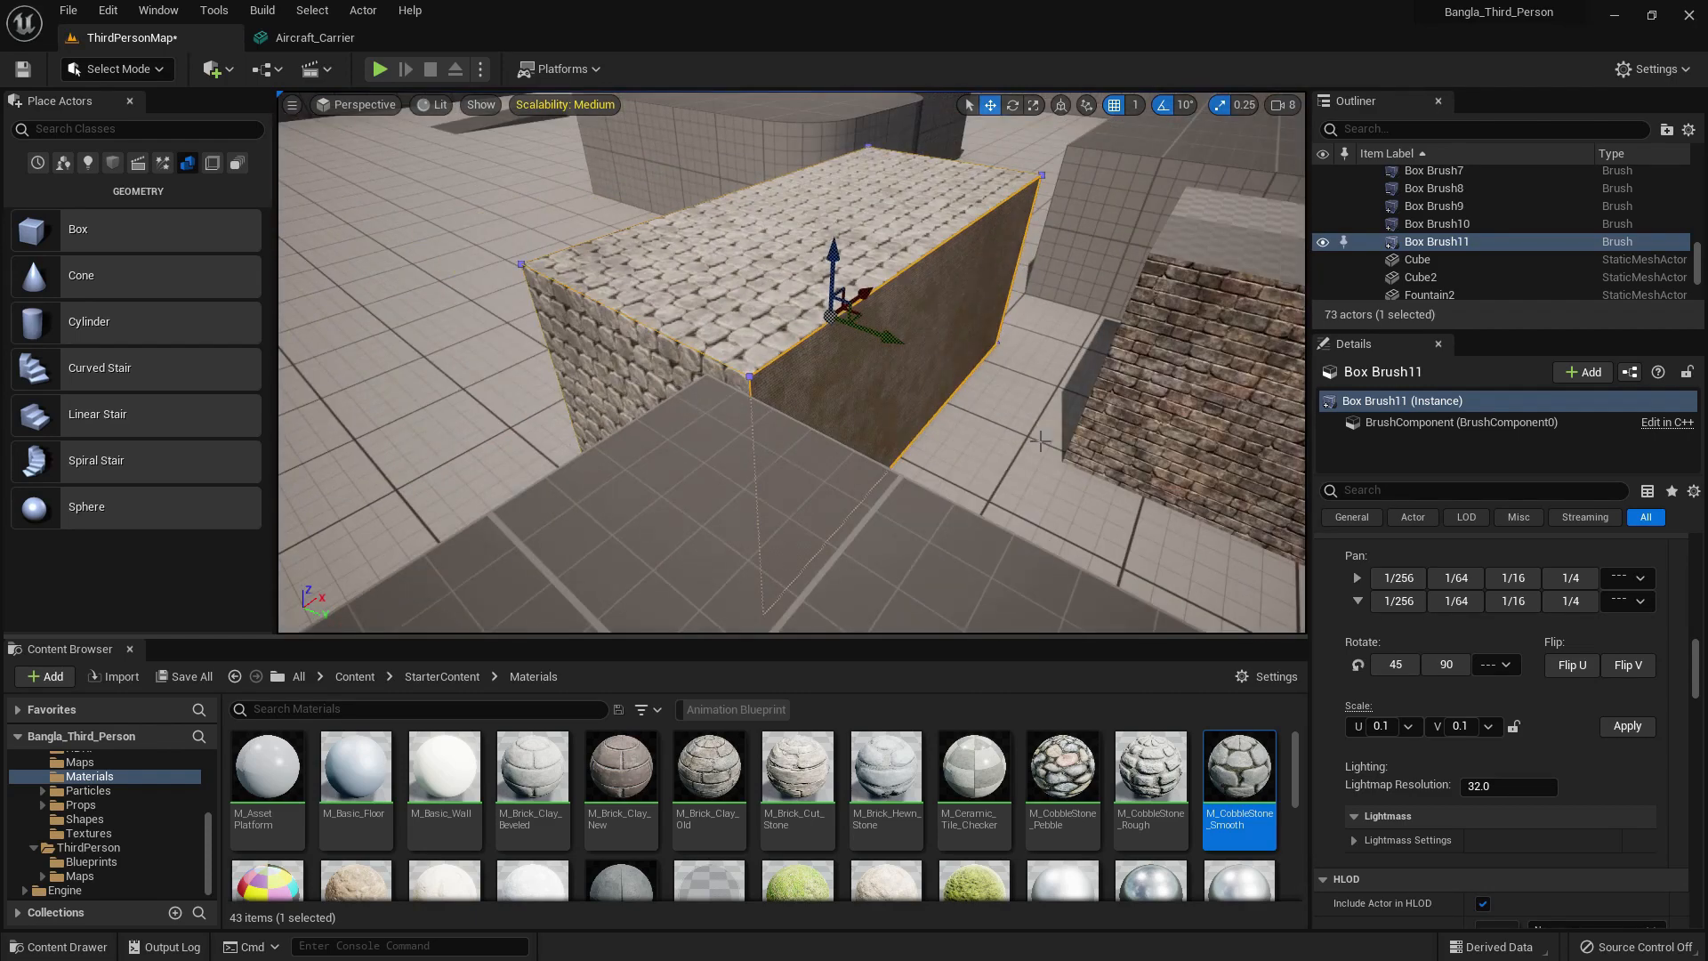